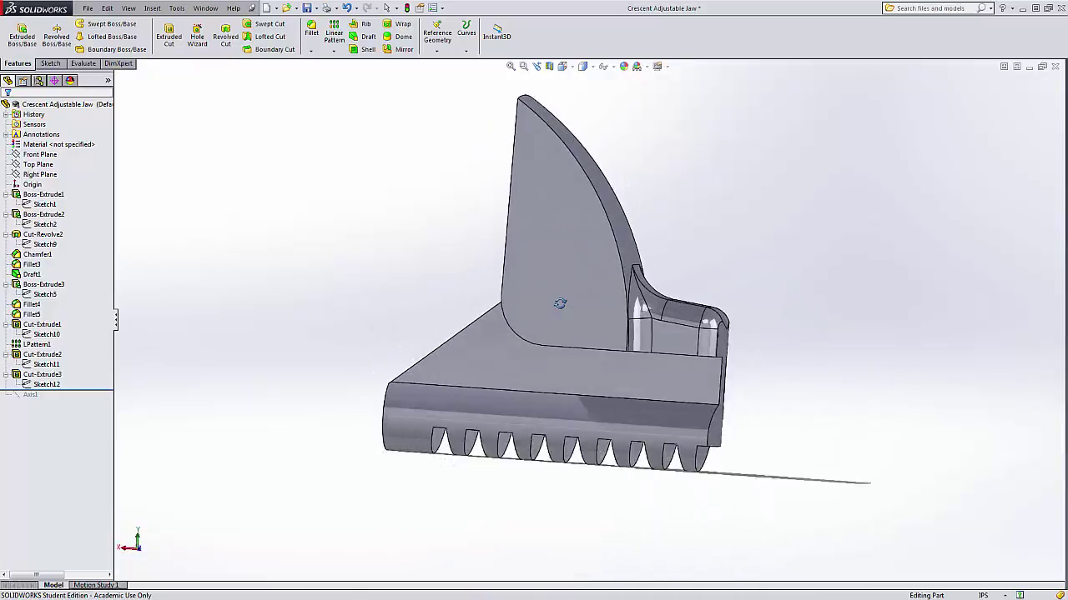
Roll the finished jaw model back to Boss-Extrude1 and examine the base extrusion and its sketch.
{"action": "middle_click_drag", "start_coordinate": [417, 337], "coordinate": [607, 316]}
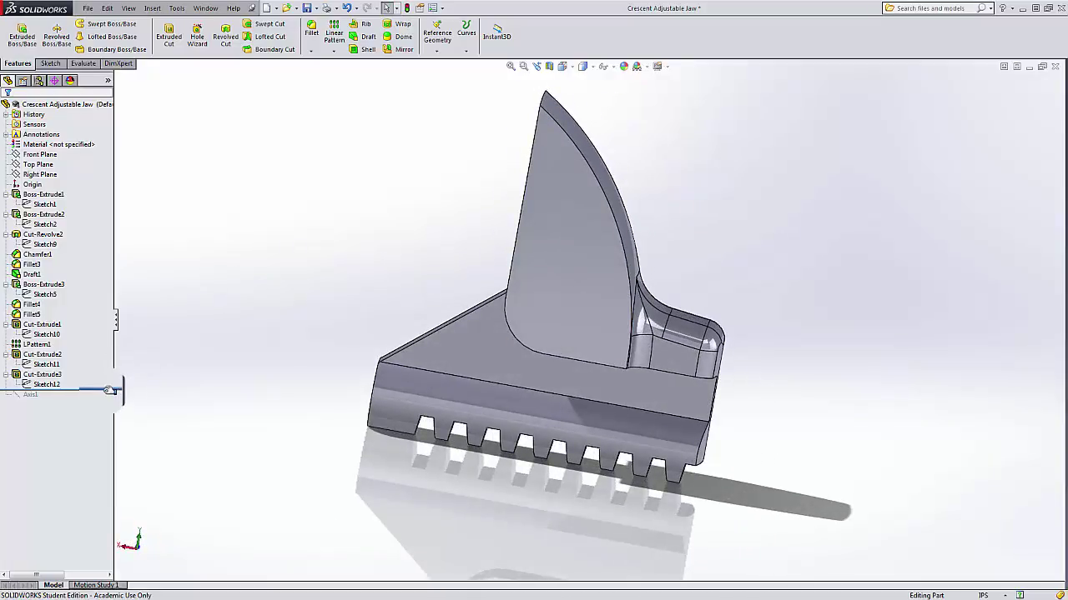
{"action": "left_click_drag", "start_coordinate": [103, 390], "coordinate": [106, 209]}
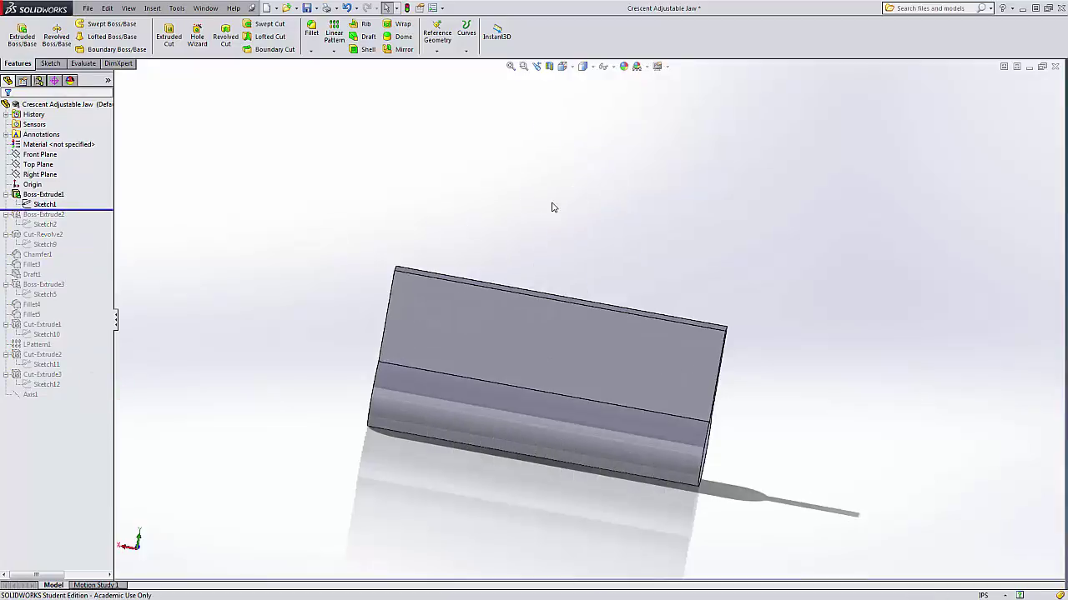
{"action": "middle_click_drag", "start_coordinate": [553, 205], "coordinate": [479, 206]}
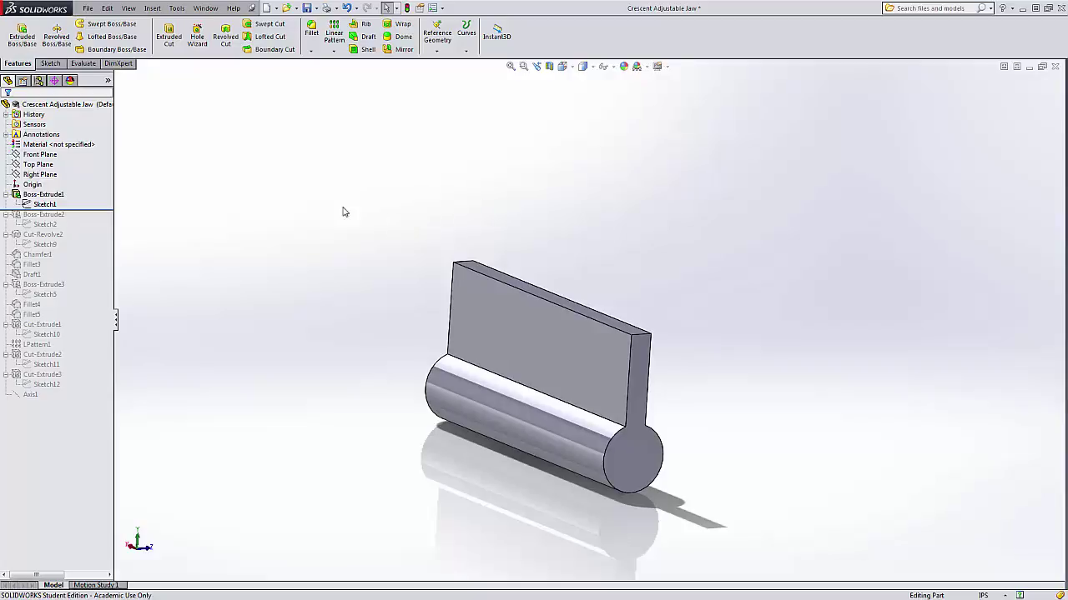
{"action": "left_click", "coordinate": [49, 197]}
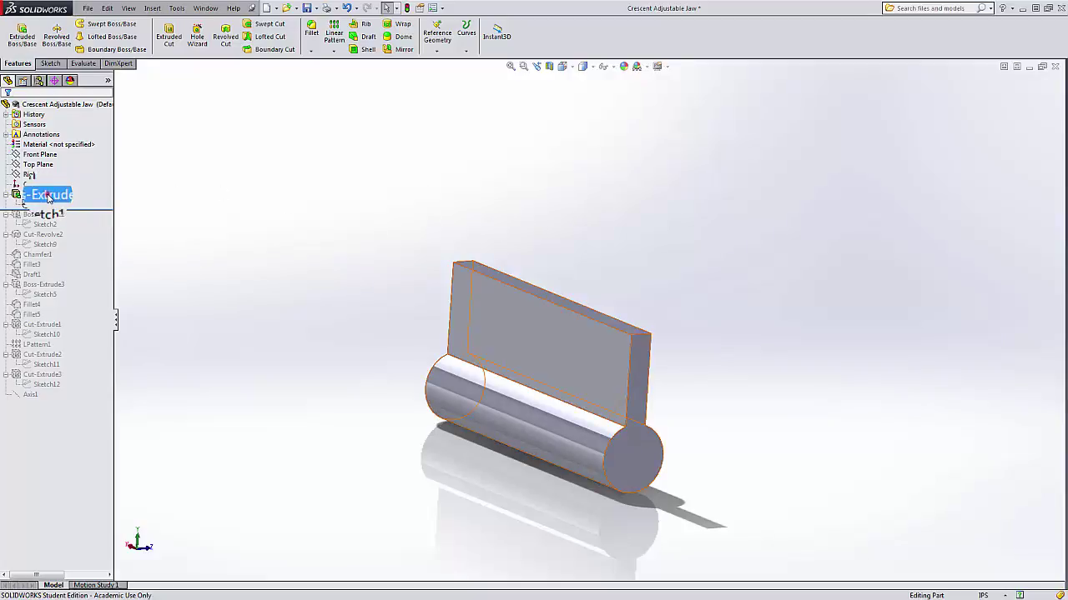
{"action": "left_click", "coordinate": [49, 198]}
{"action": "left_click", "coordinate": [184, 197]}
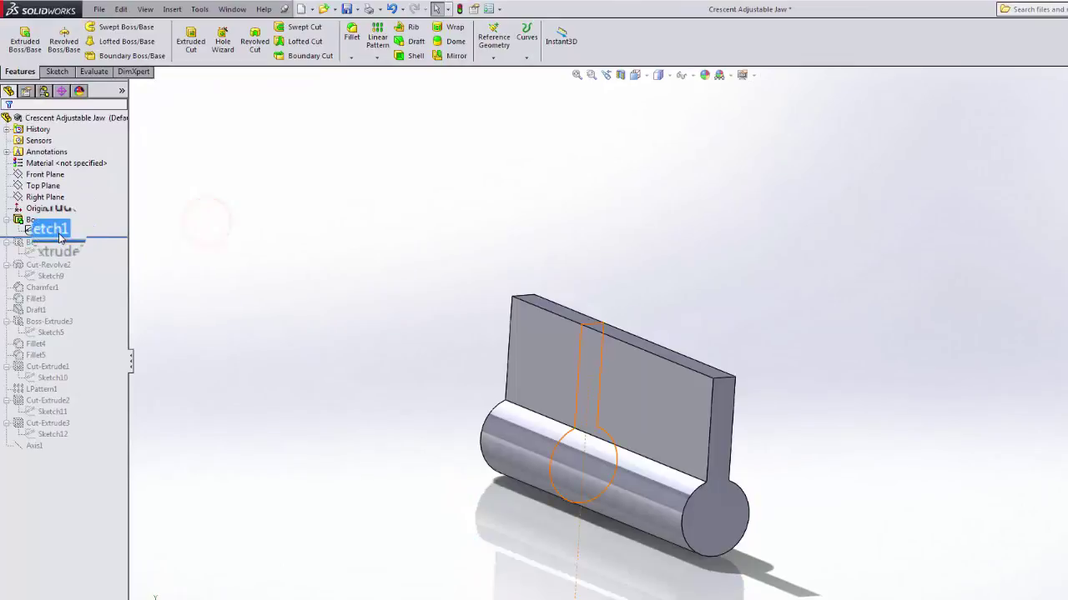
Roll the feature history forward one stage at a time from Boss-Extrude2 to Boss-Extrude3, examining how each feature shapes the jaw.
{"action": "left_click_drag", "start_coordinate": [118, 240], "coordinate": [124, 255]}
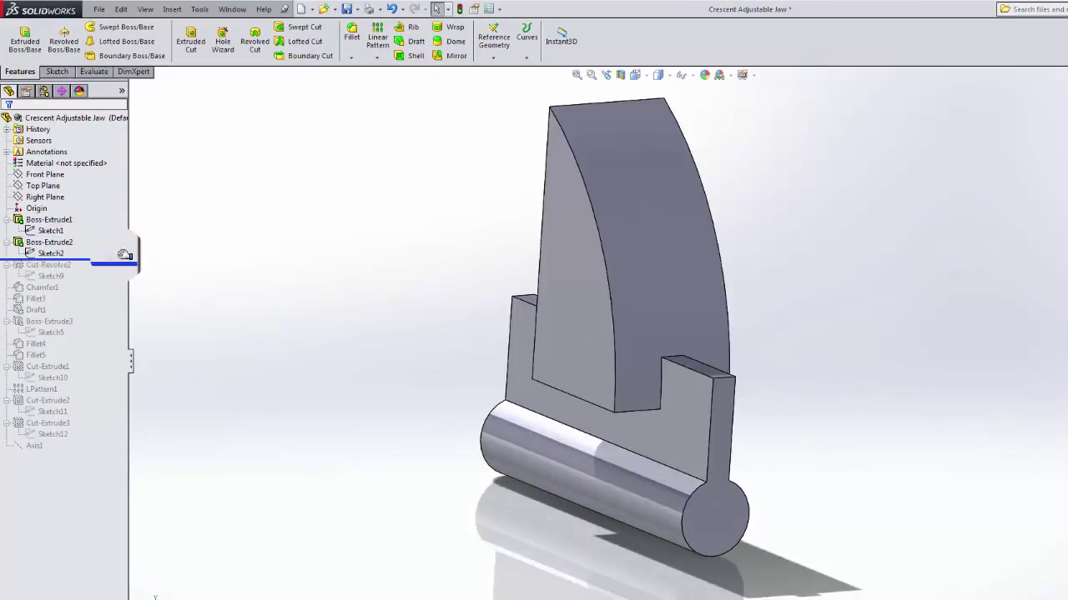
{"action": "middle_click_drag", "start_coordinate": [360, 267], "coordinate": [436, 295]}
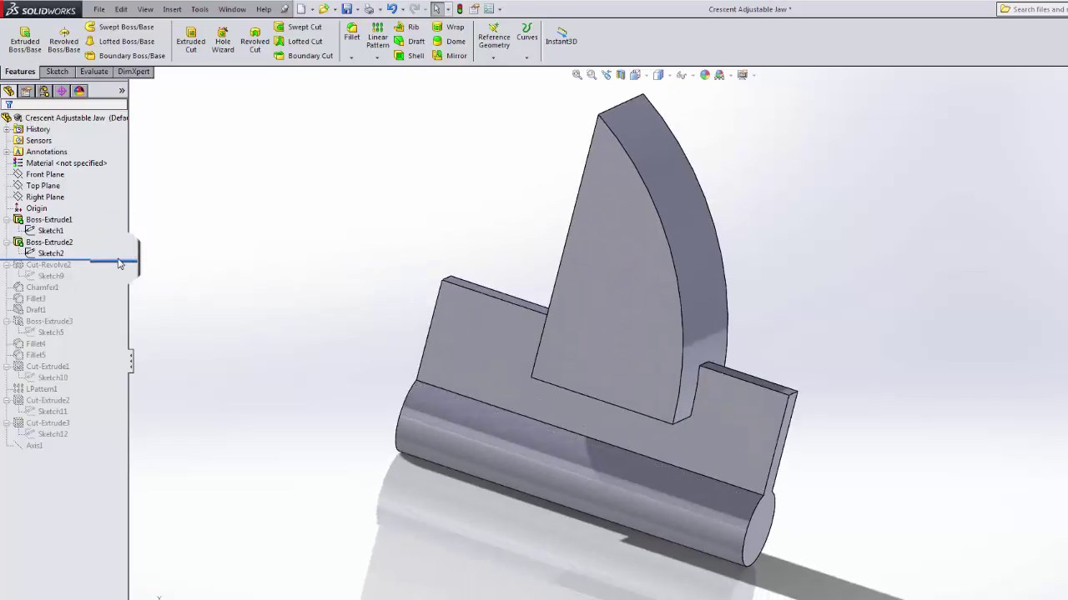
{"action": "left_click_drag", "start_coordinate": [123, 259], "coordinate": [121, 280]}
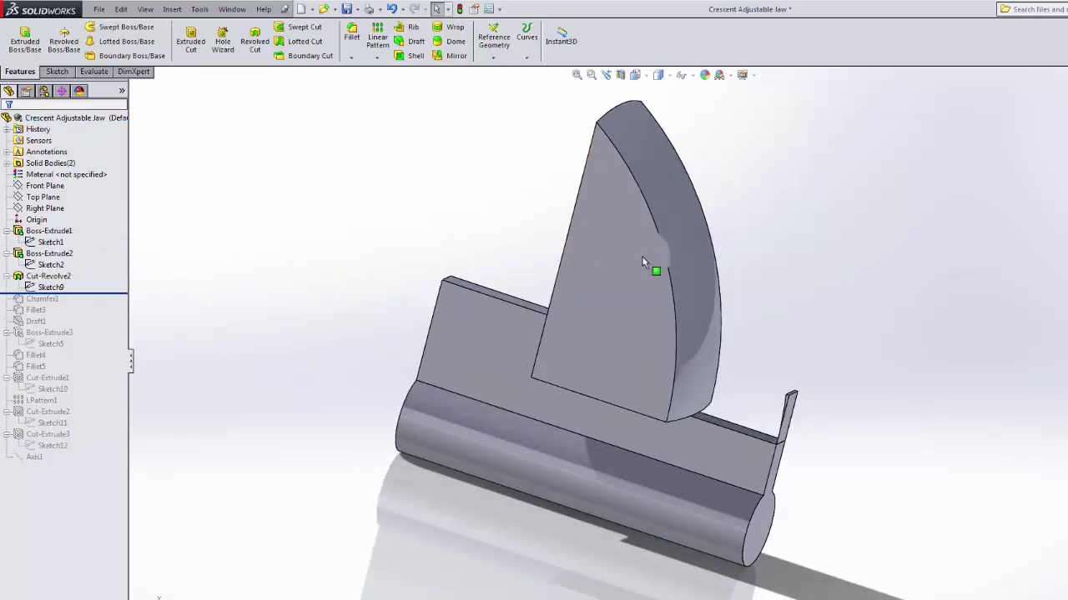
{"action": "left_click", "coordinate": [117, 292]}
{"action": "left_click_drag", "start_coordinate": [114, 293], "coordinate": [118, 305]}
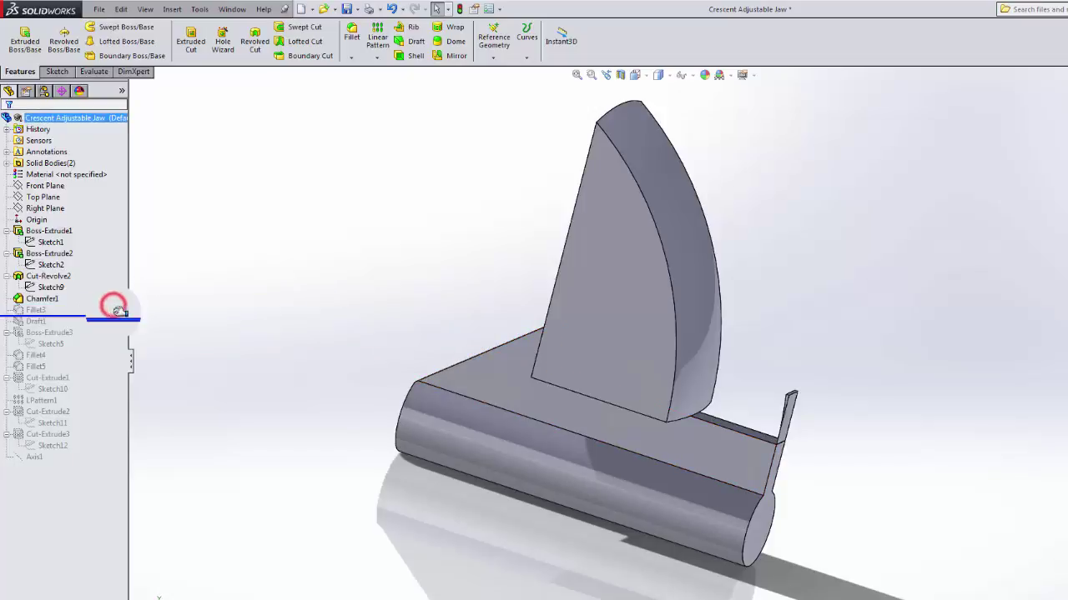
{"action": "mouse_move", "coordinate": [120, 305]}
{"action": "left_mouse_down"}
{"action": "mouse_move", "coordinate": [108, 350]}
{"action": "mouse_move", "coordinate": [105, 328]}
{"action": "mouse_move", "coordinate": [111, 348]}
{"action": "mouse_move", "coordinate": [182, 337]}
{"action": "left_mouse_up"}
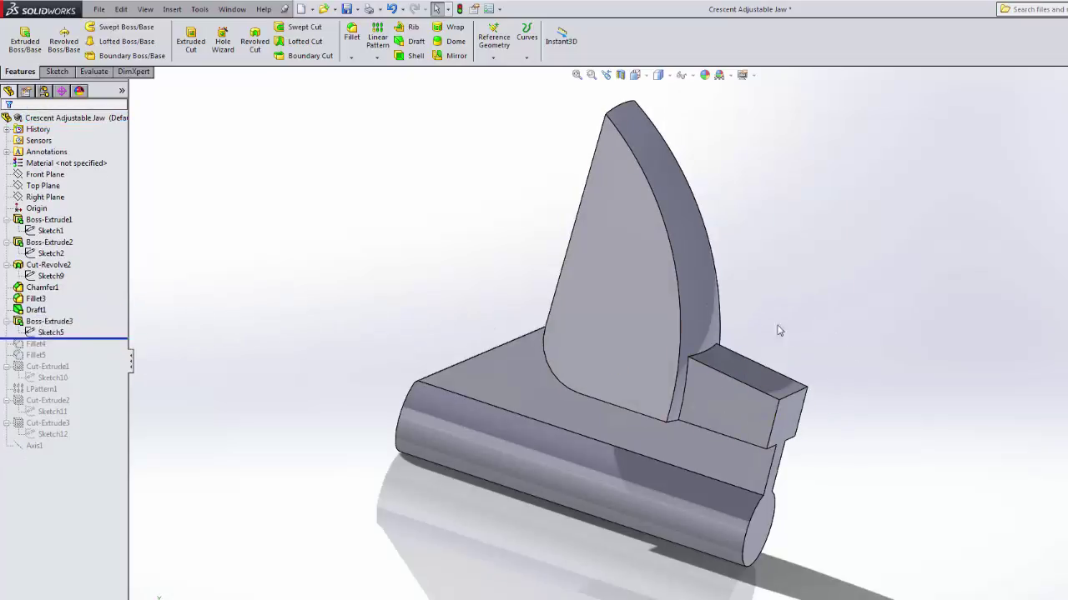
Roll the history forward through the fillets, Cut-Extrude1, LPattern1 and Cut-Extrude2 to Cut-Extrude3 to examine the tooth cuts.
{"action": "mouse_move", "coordinate": [121, 342]}
{"action": "left_mouse_down"}
{"action": "mouse_move", "coordinate": [101, 425]}
{"action": "mouse_move", "coordinate": [105, 383]}
{"action": "left_mouse_up"}
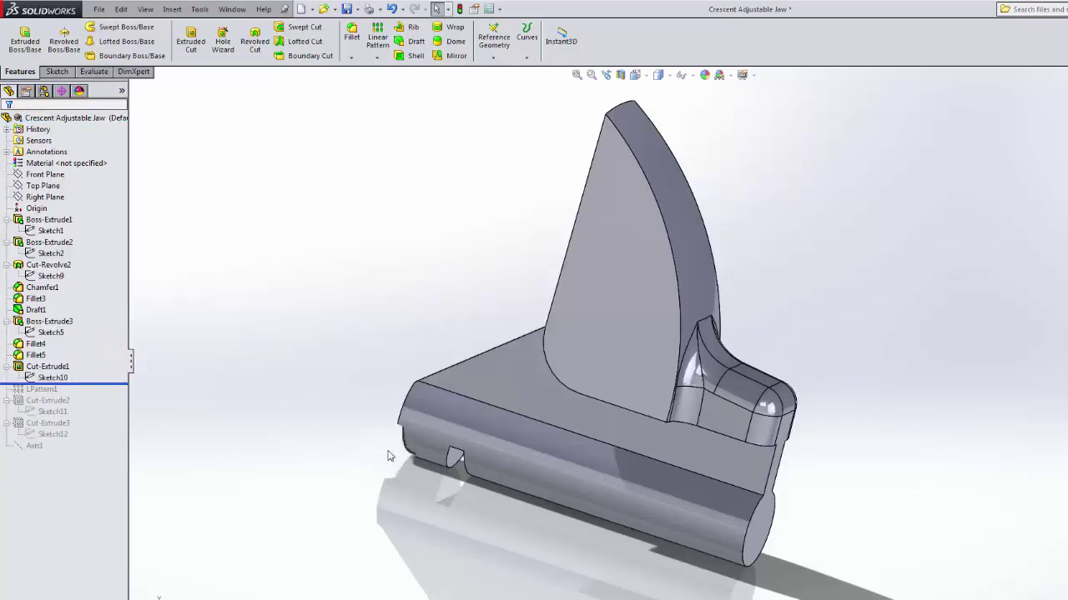
{"action": "left_click", "coordinate": [107, 383]}
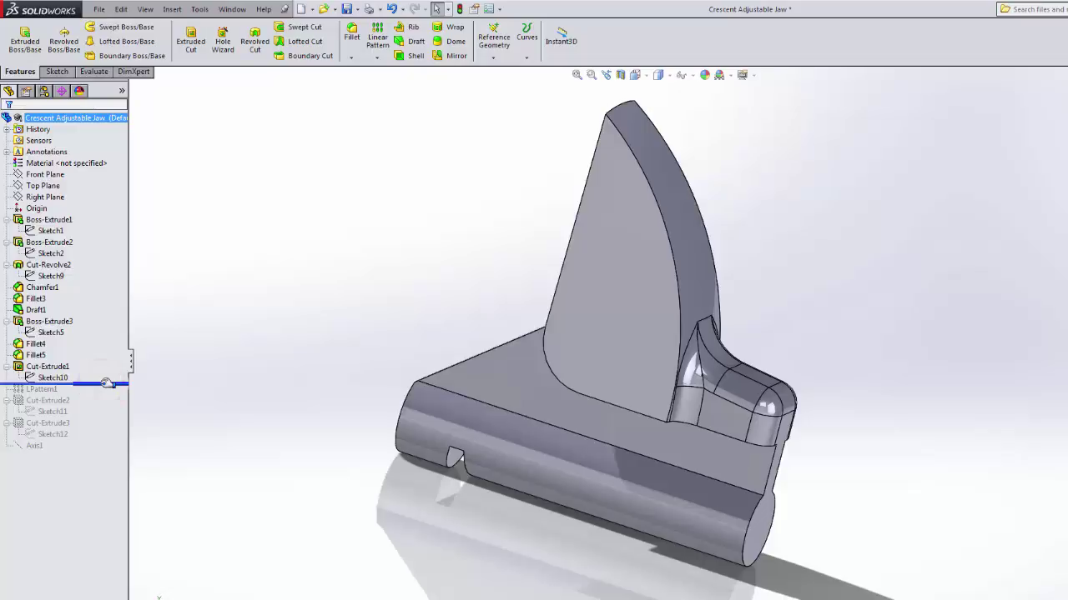
{"action": "left_click_drag", "start_coordinate": [106, 383], "coordinate": [102, 413]}
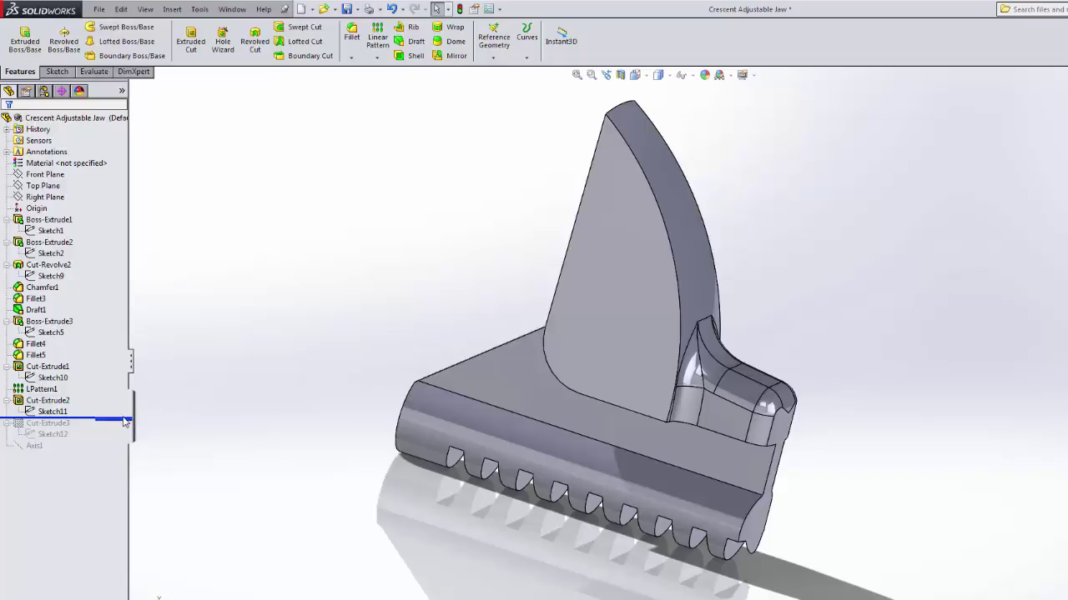
{"action": "left_click_drag", "start_coordinate": [127, 416], "coordinate": [115, 435]}
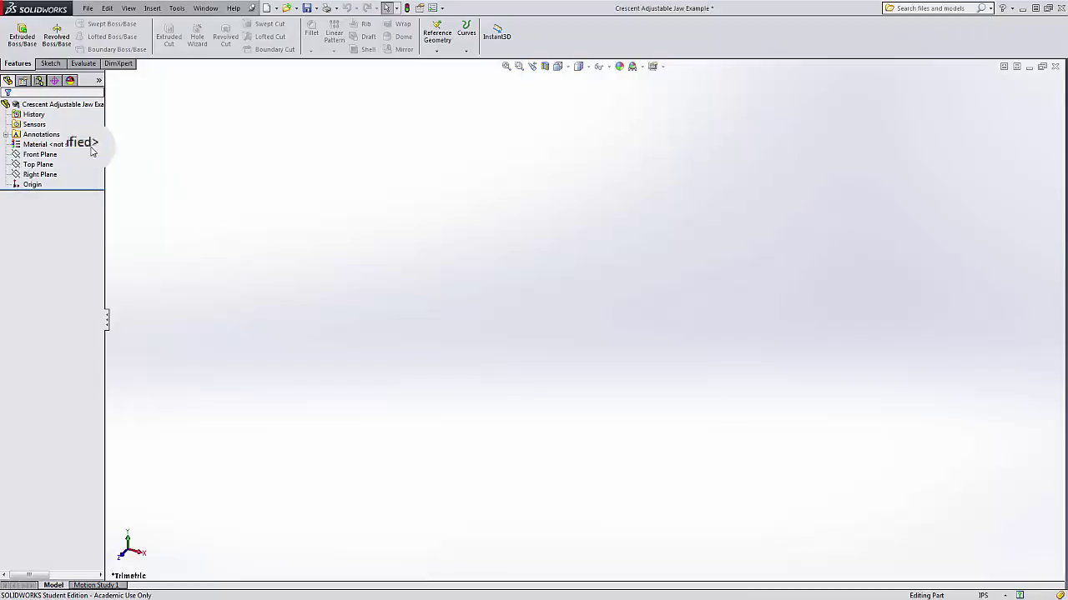
Compare the orientations of the Front, Top and Right planes in the empty example part.
{"action": "left_click", "coordinate": [44, 154]}
{"action": "left_click", "coordinate": [46, 164]}
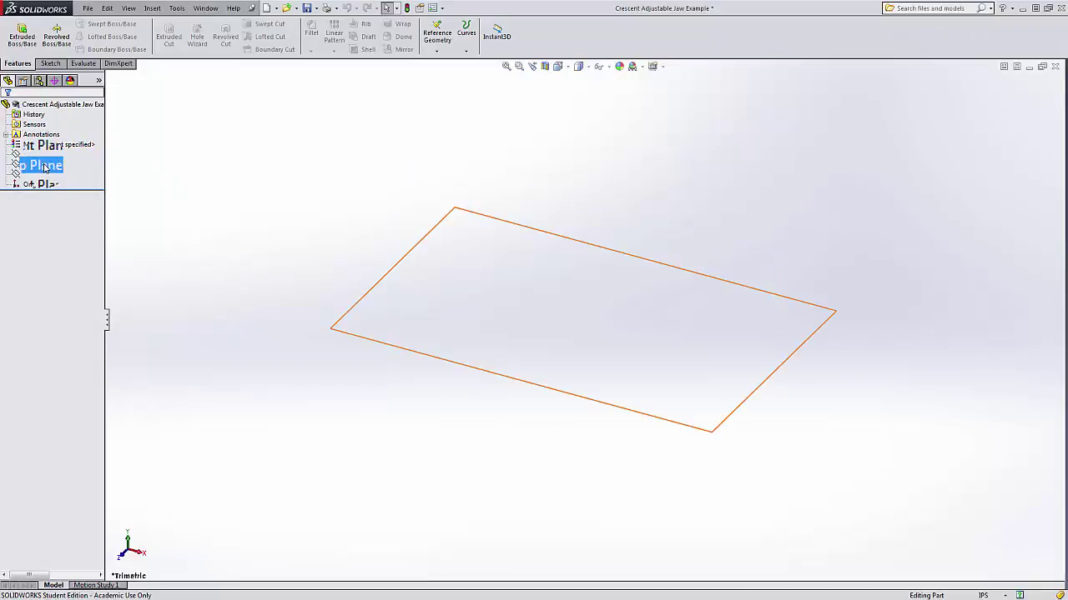
{"action": "left_click", "coordinate": [45, 174]}
{"action": "left_click", "coordinate": [45, 164]}
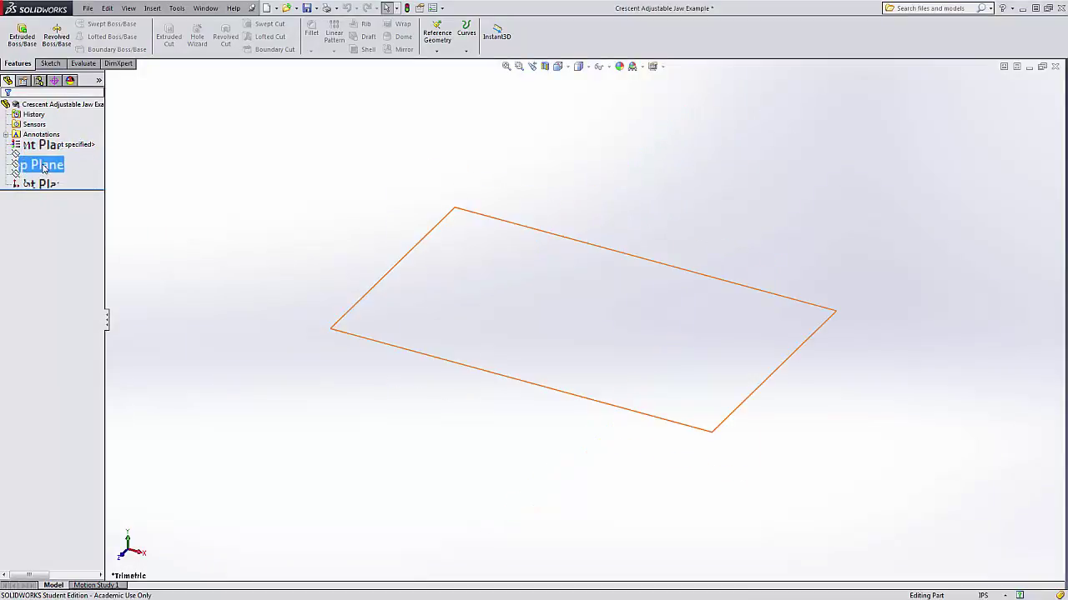
{"action": "left_click", "coordinate": [42, 155]}
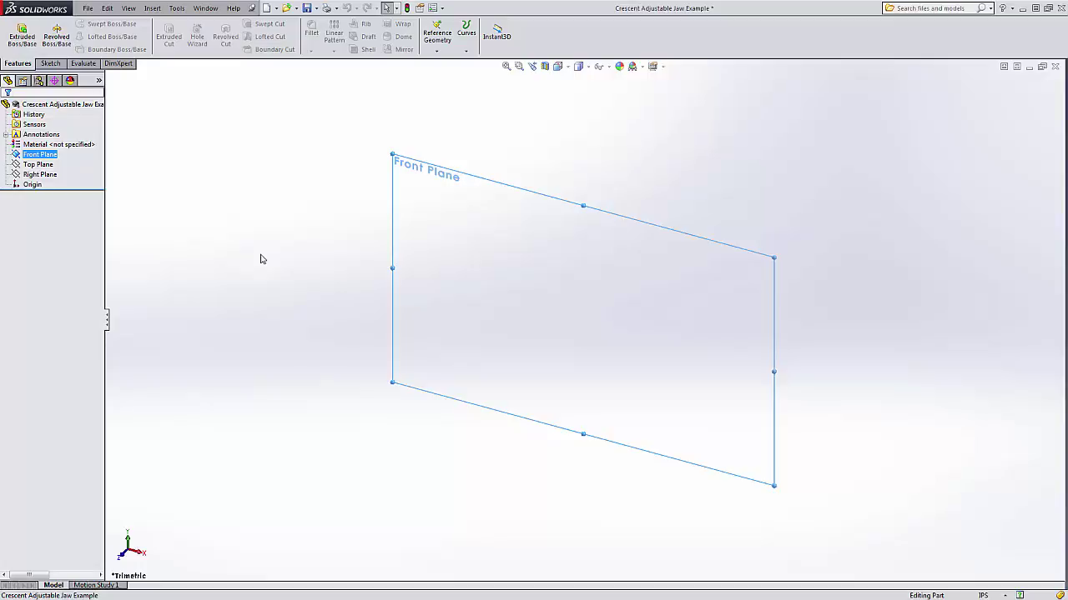
Start a sketch on the Right Plane and draw a tall corner rectangle around the origin, about 0.32 by 1.27 in.
{"action": "left_click", "coordinate": [40, 175]}
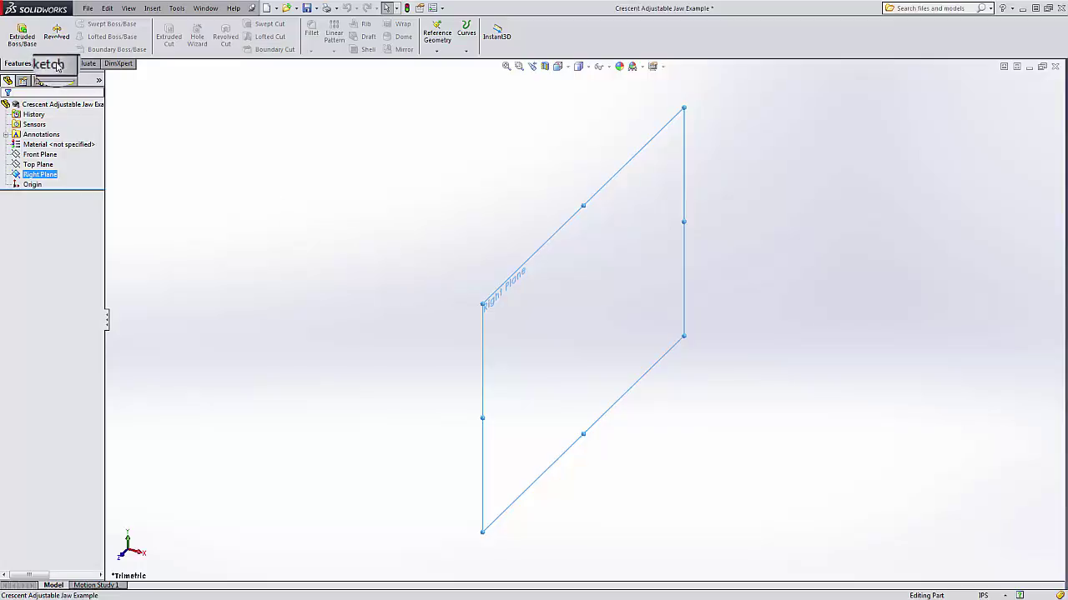
{"action": "left_click", "coordinate": [50, 63]}
{"action": "left_click", "coordinate": [20, 35]}
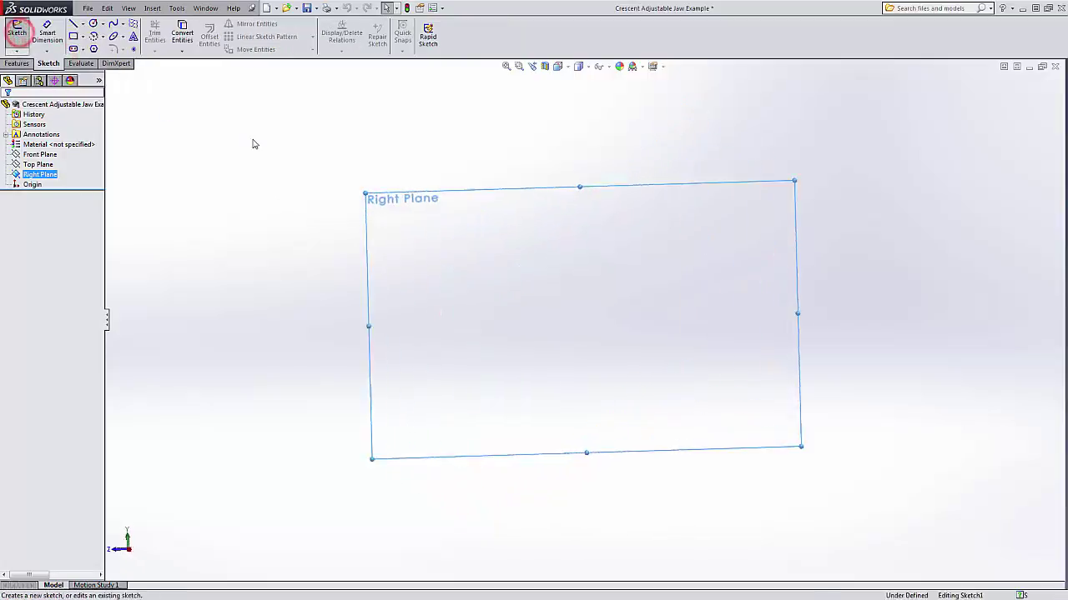
{"action": "left_click", "coordinate": [577, 294]}
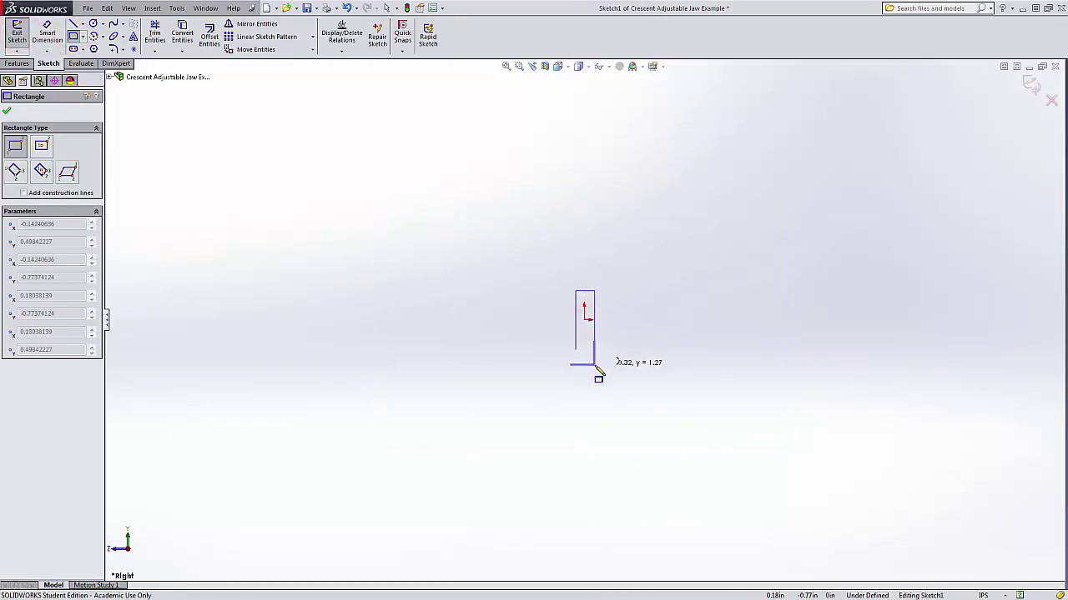
{"action": "left_click", "coordinate": [595, 365]}
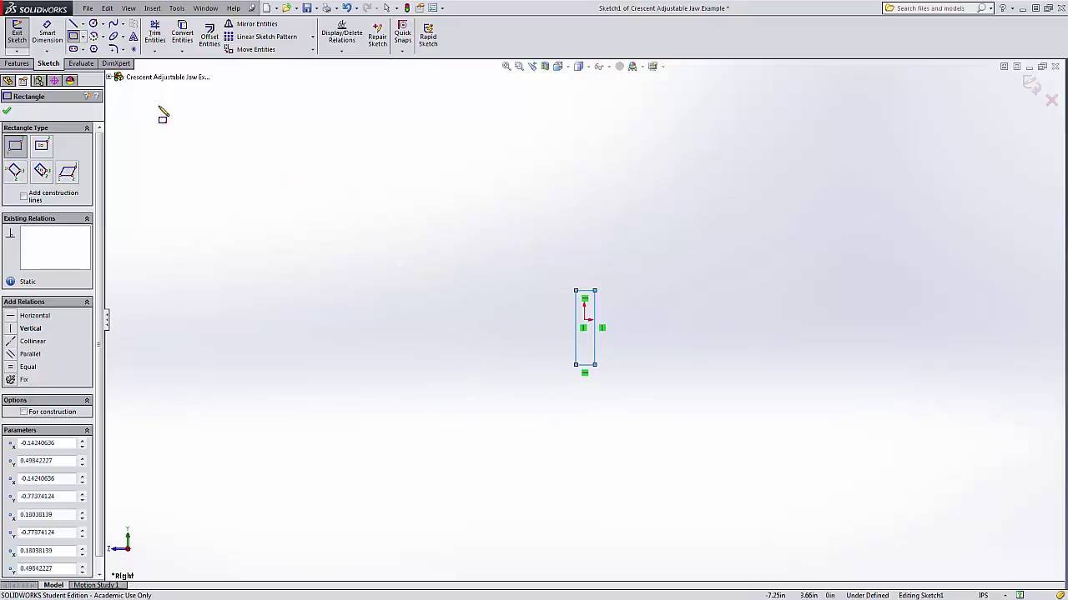
Highlight the Top Plane to check how it crosses the rectangle at the origin.
{"action": "scroll", "coordinate": [614, 360], "scroll_direction": "down", "scroll_amount": 5}
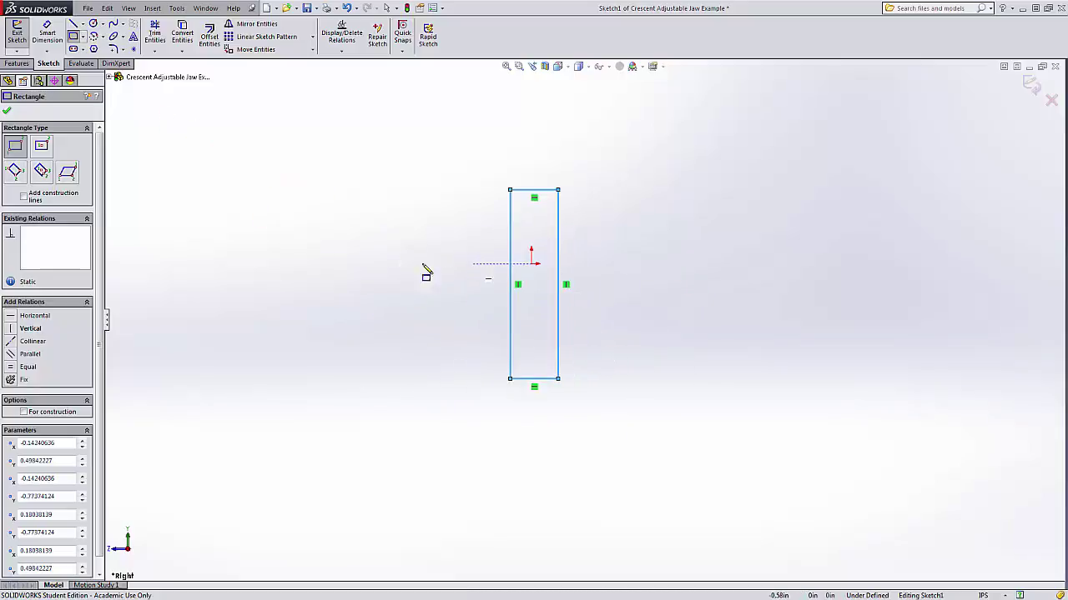
{"action": "left_click", "coordinate": [109, 76]}
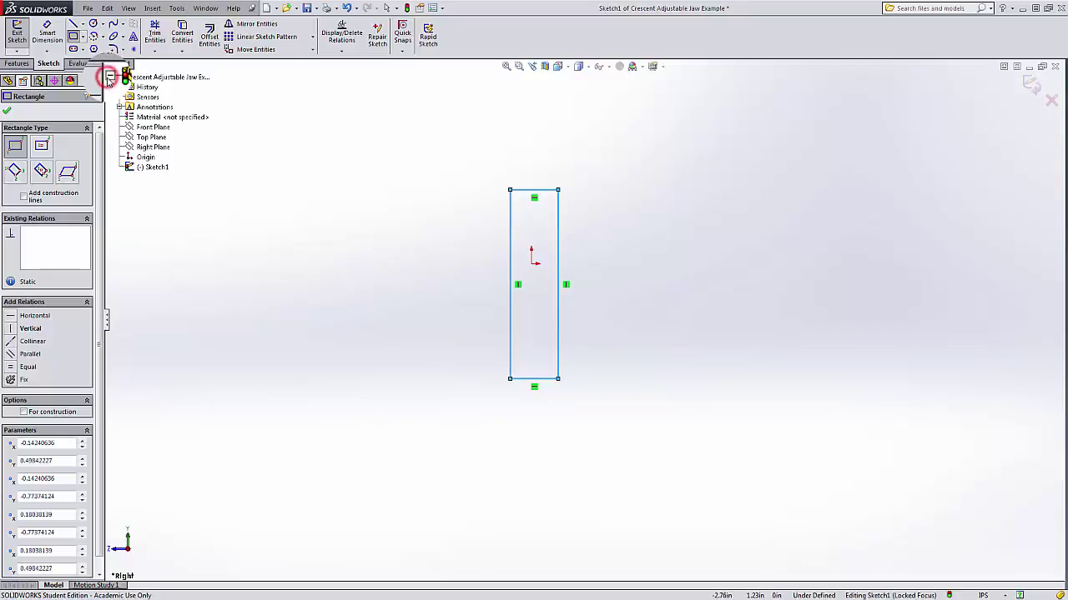
{"action": "left_click", "coordinate": [145, 138]}
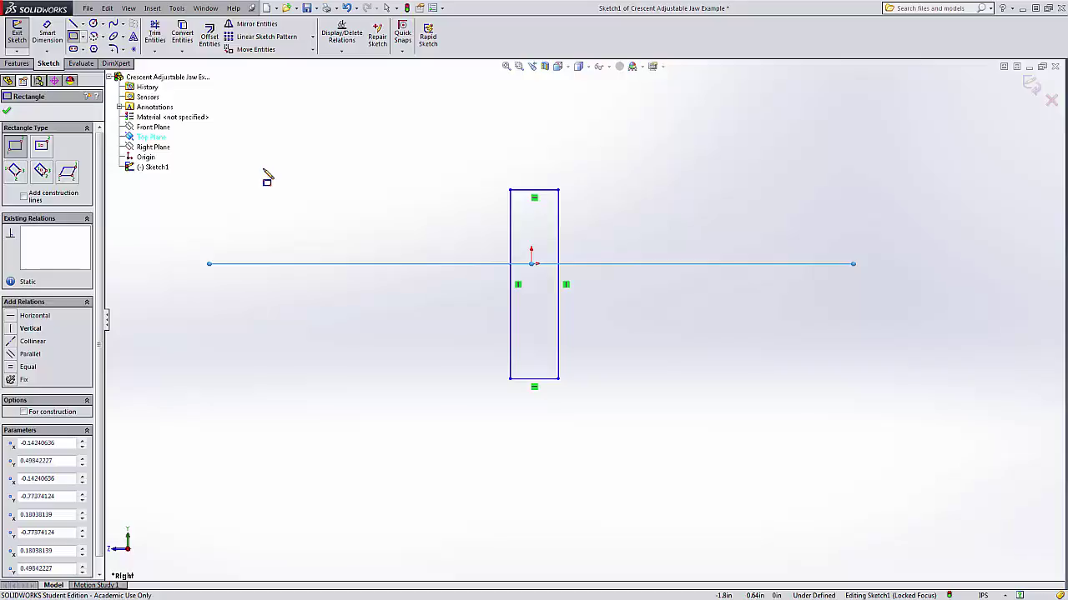
Sketch a circle centred below the rectangle, passing through its lower-right corner, with a radius of about 0.4 in.
{"action": "left_click", "coordinate": [93, 24]}
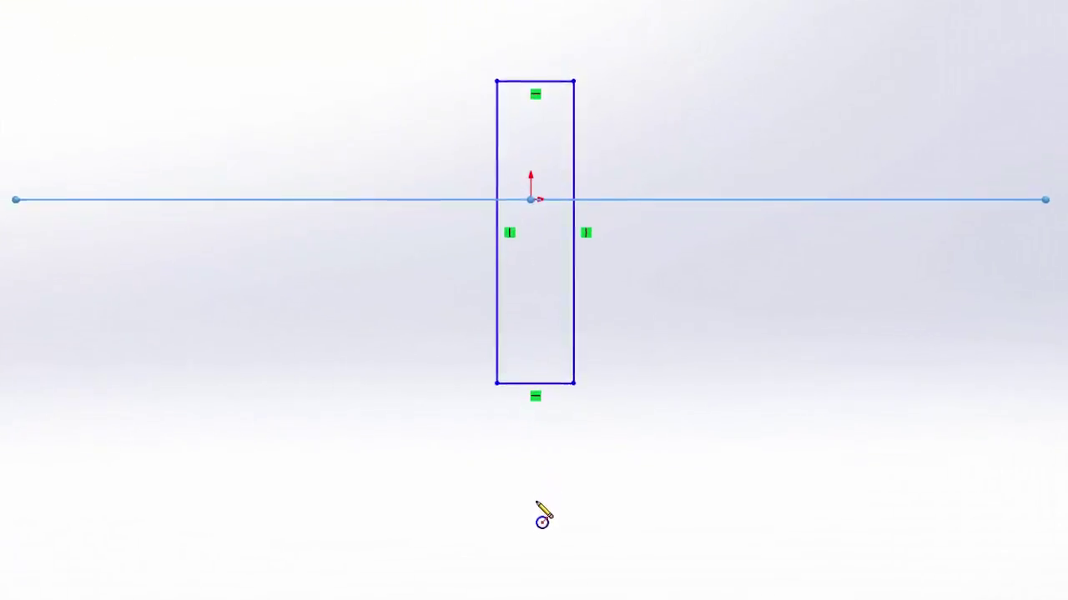
{"action": "left_click", "coordinate": [539, 481]}
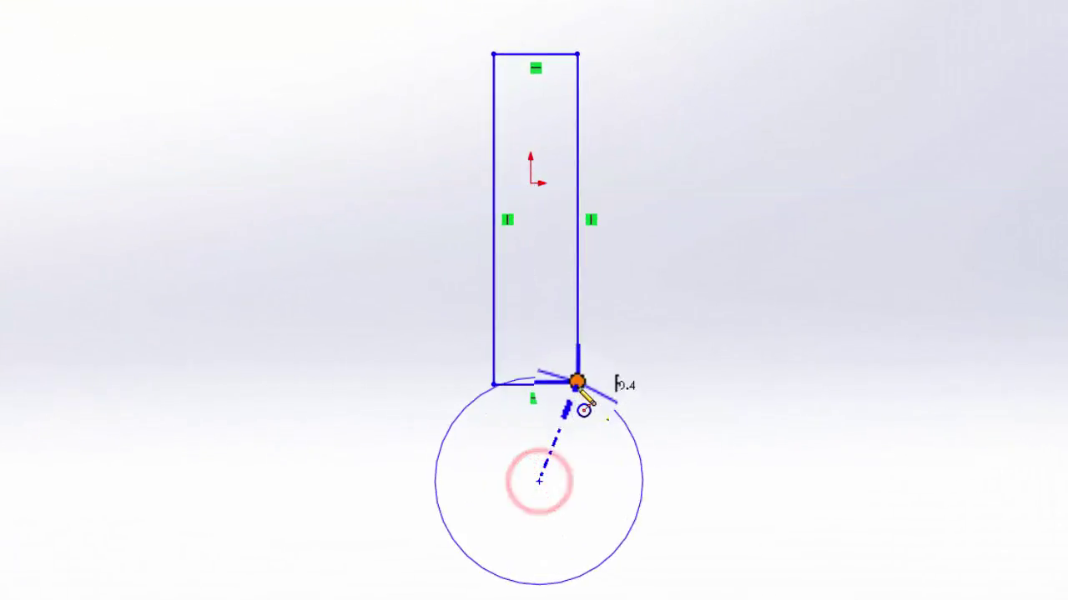
{"action": "left_click", "coordinate": [577, 382]}
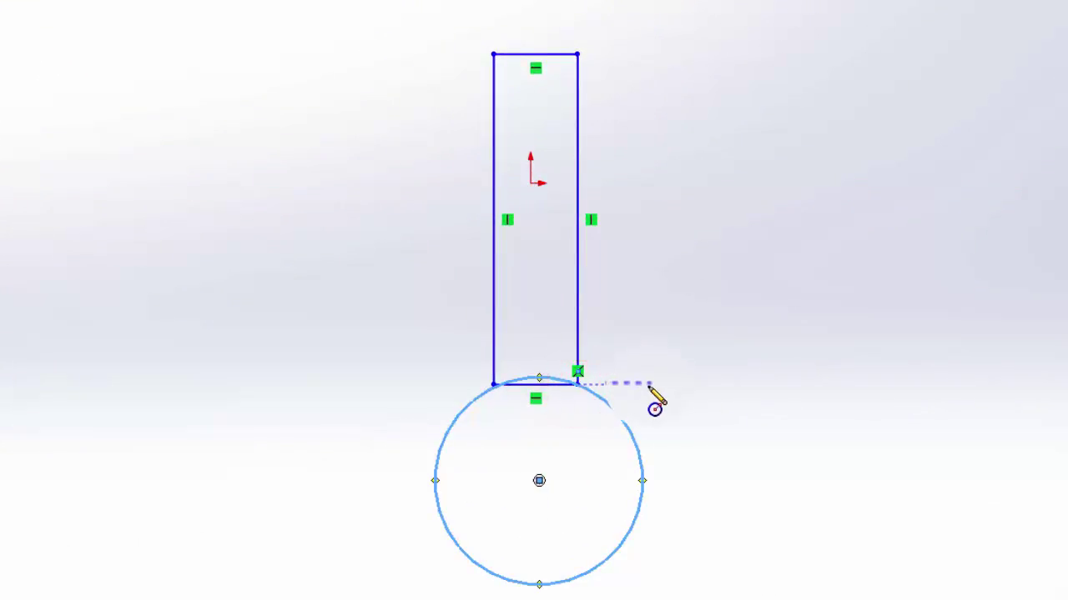
{"action": "key", "text": "Escape"}
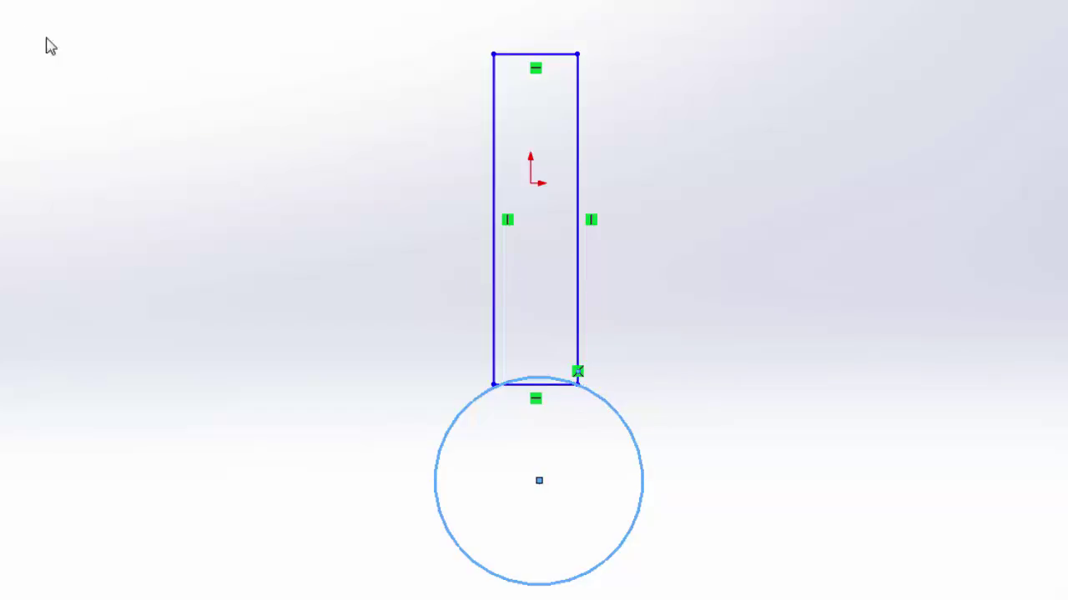
Make the rectangle's lower-left corner coincident with the circle and trim the rectangle's bottom line and the arc between its sides.
{"action": "left_click", "coordinate": [494, 385]}
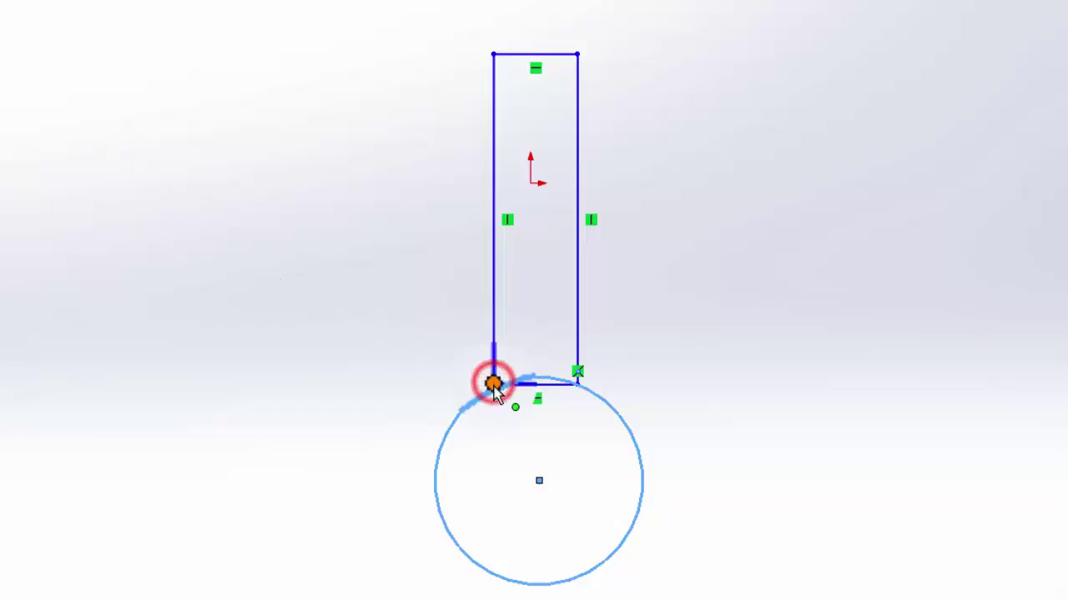
{"action": "mouse_move", "coordinate": [487, 400]}
{"action": "left_mouse_down"}
{"action": "mouse_move", "coordinate": [439, 381]}
{"action": "mouse_move", "coordinate": [469, 405]}
{"action": "mouse_move", "coordinate": [517, 409]}
{"action": "mouse_move", "coordinate": [496, 404]}
{"action": "left_mouse_up"}
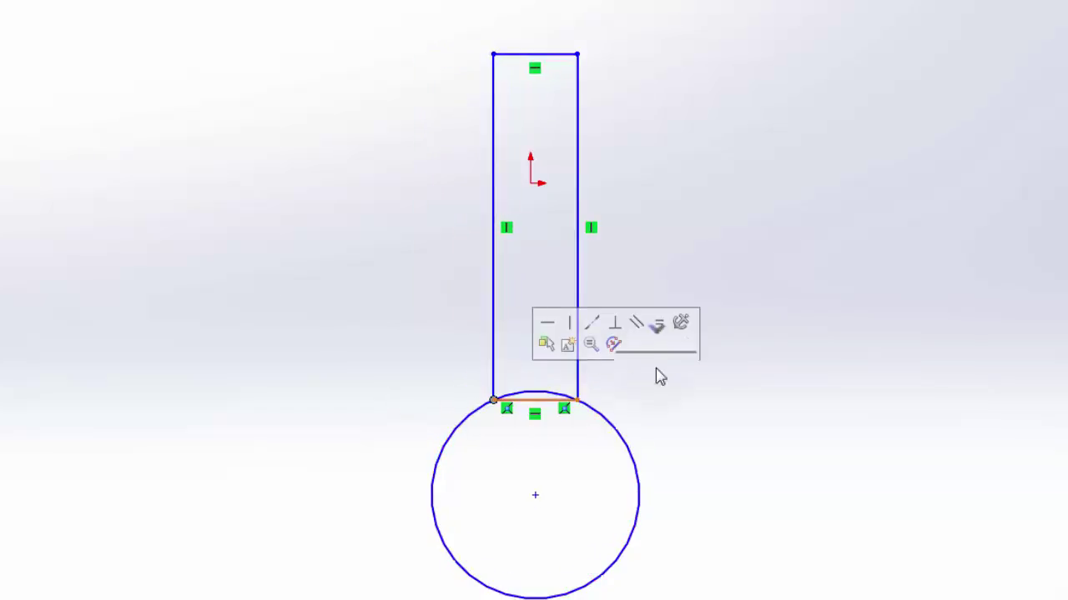
{"action": "left_click", "coordinate": [842, 331]}
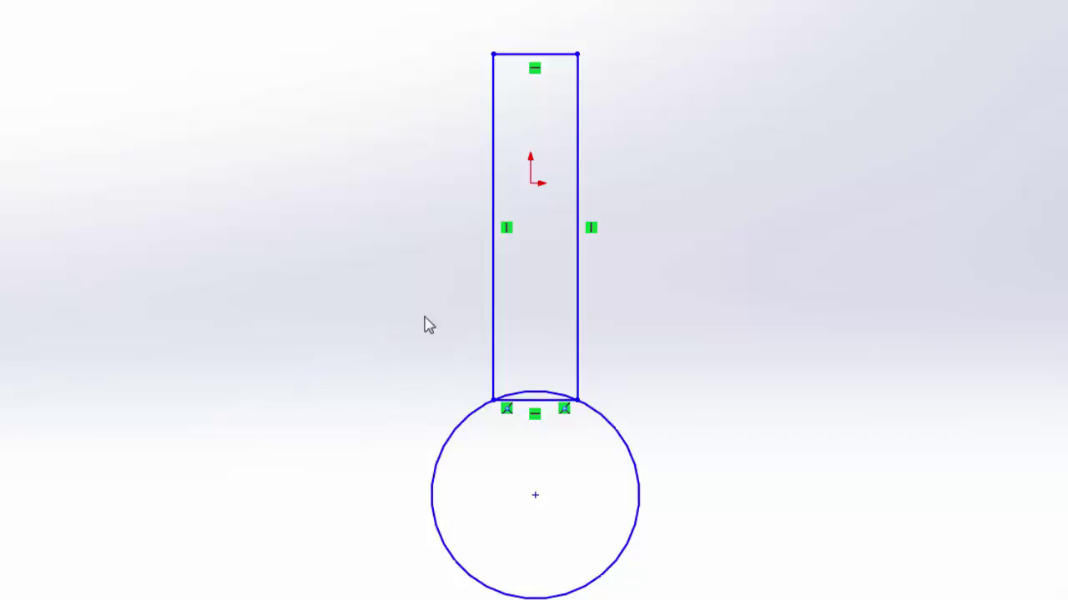
{"action": "left_click_drag", "start_coordinate": [545, 343], "coordinate": [551, 442]}
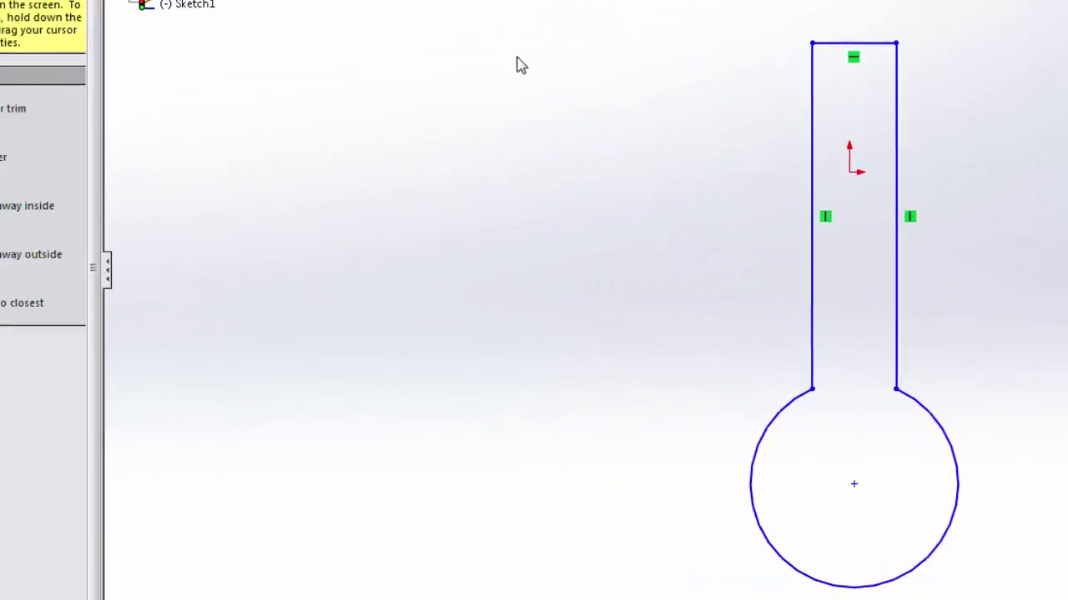
Add a vertical relation between the origin and the circle's centre point.
{"action": "left_click", "coordinate": [929, 169]}
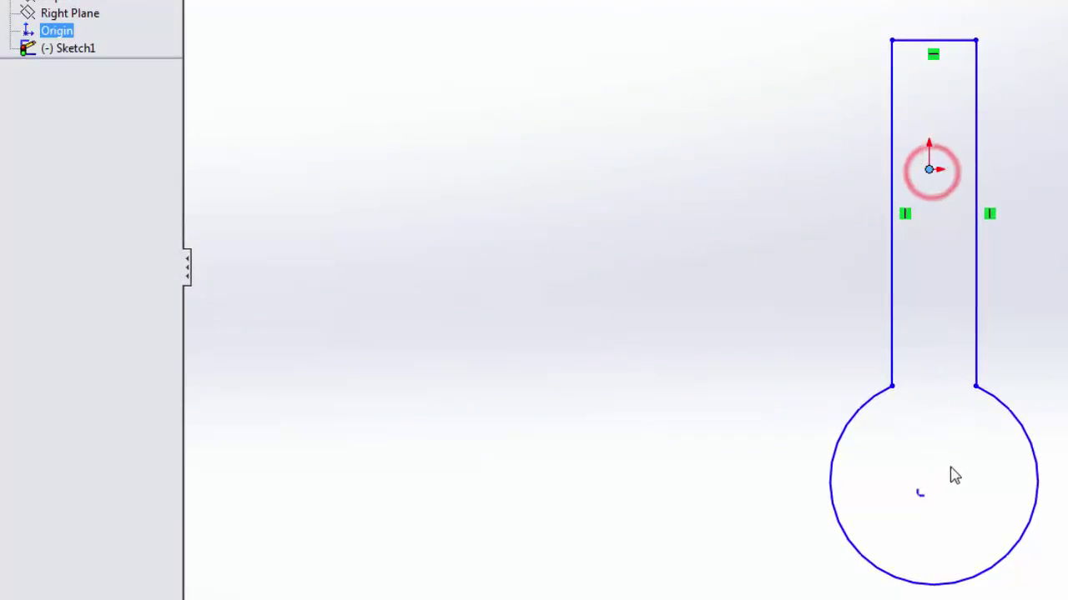
{"action": "left_click", "coordinate": [933, 482], "text": "ctrl"}
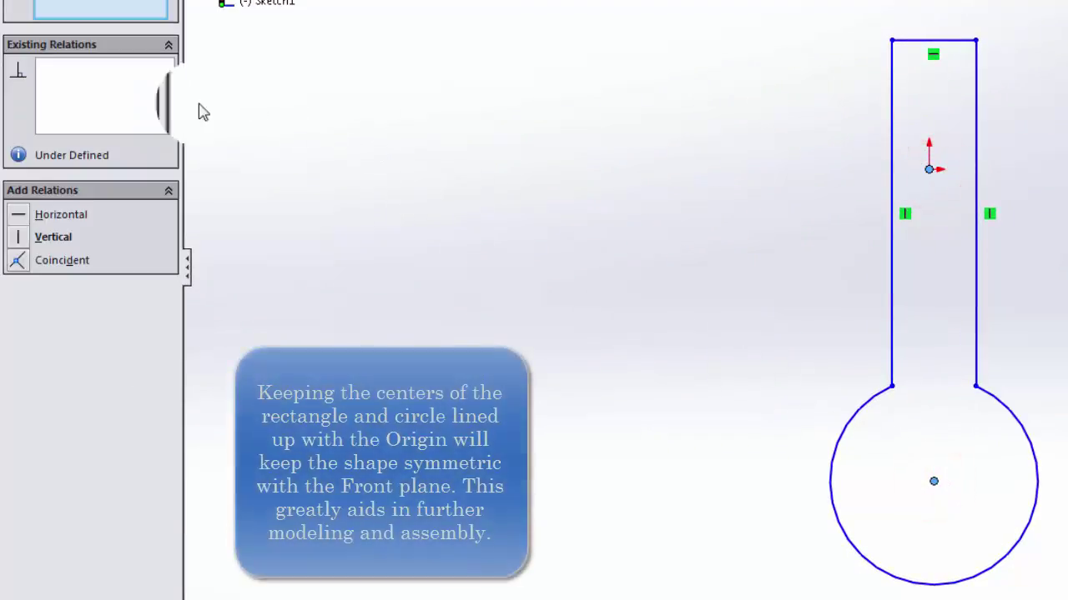
{"action": "left_click", "coordinate": [22, 240]}
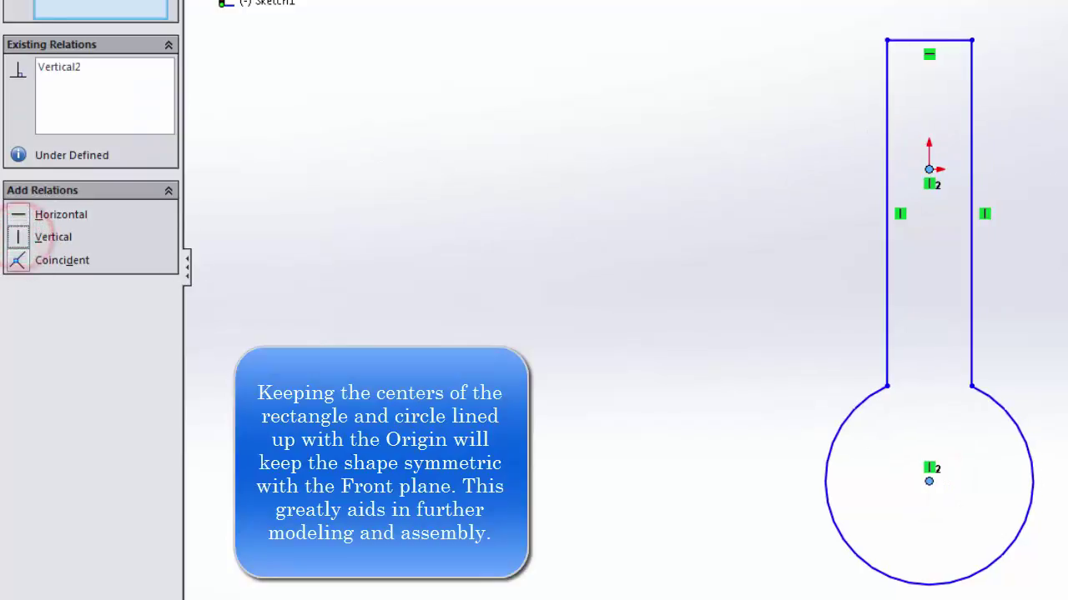
Add a vertical relation between the midpoint of the rectangle's top line and the origin.
{"action": "key", "text": "Escape"}
{"action": "left_click", "coordinate": [929, 170]}
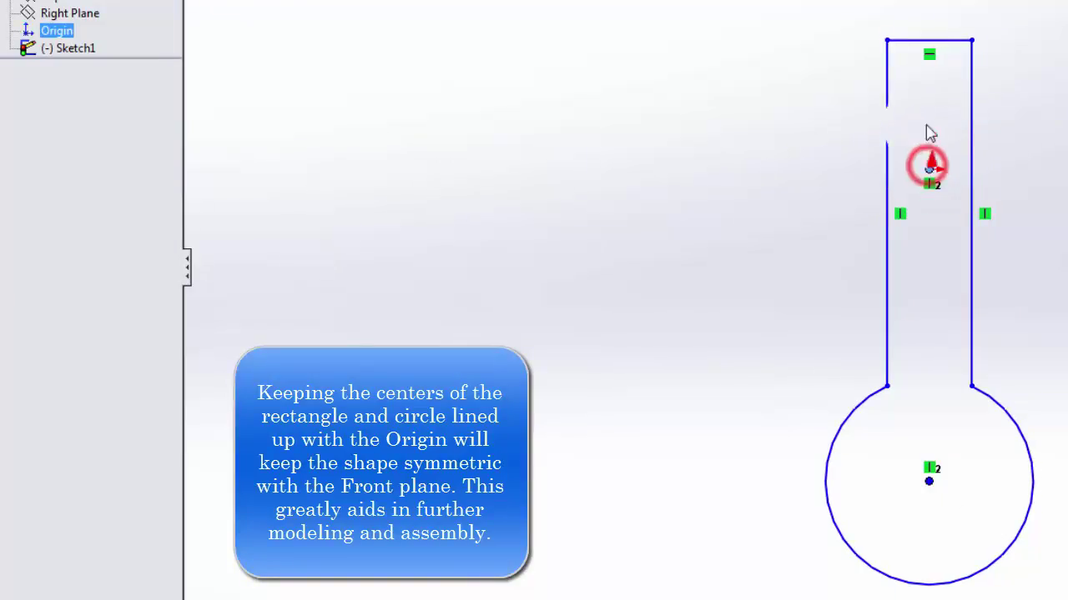
{"action": "left_click", "coordinate": [926, 42]}
{"action": "right_click", "coordinate": [926, 42]}
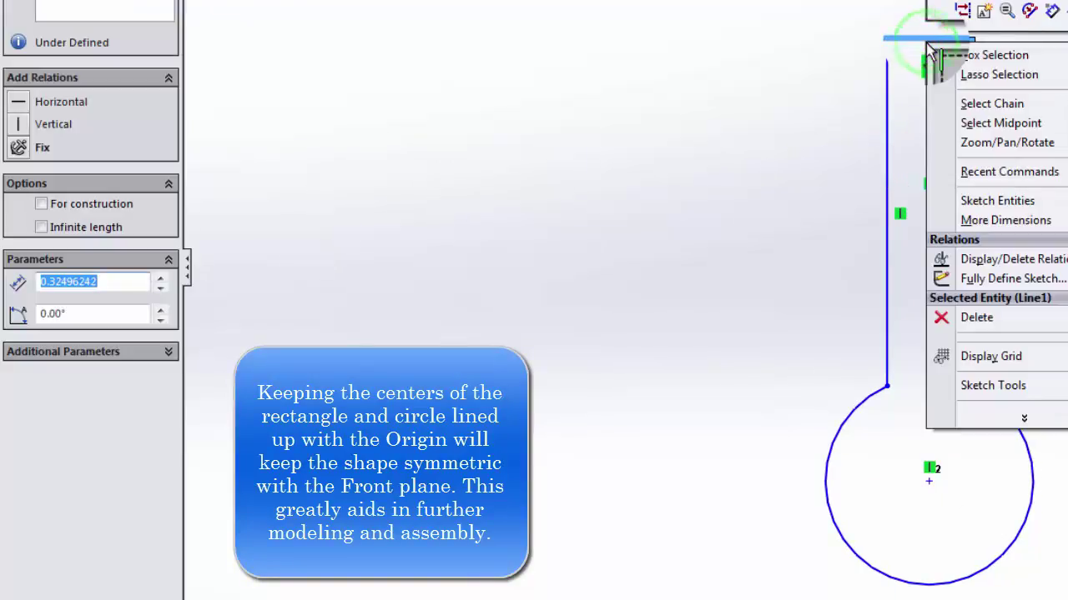
{"action": "left_click", "coordinate": [1021, 128]}
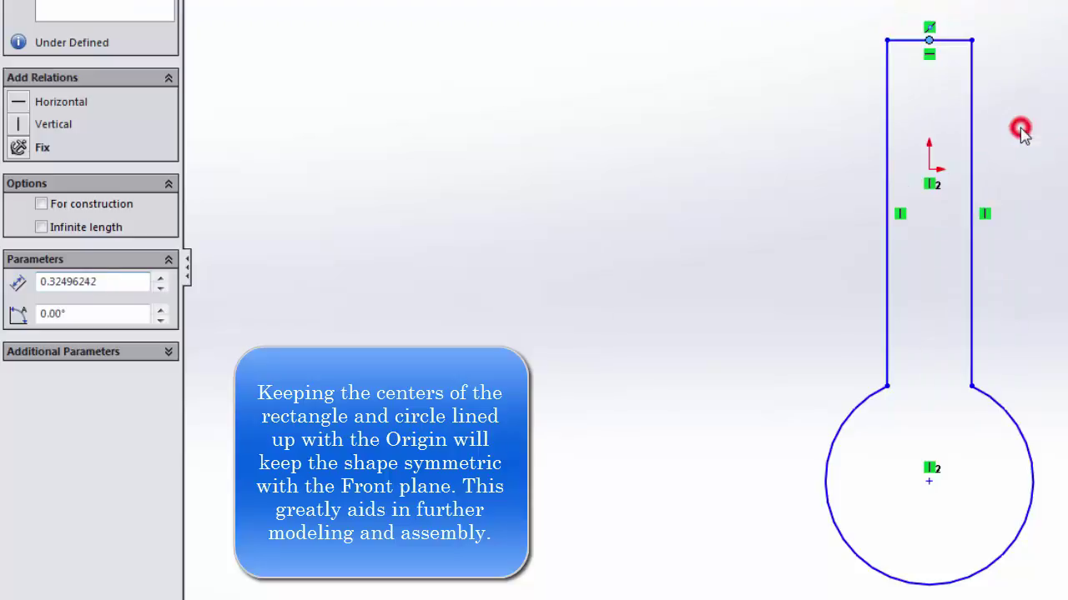
{"action": "left_click", "coordinate": [926, 173], "text": "ctrl"}
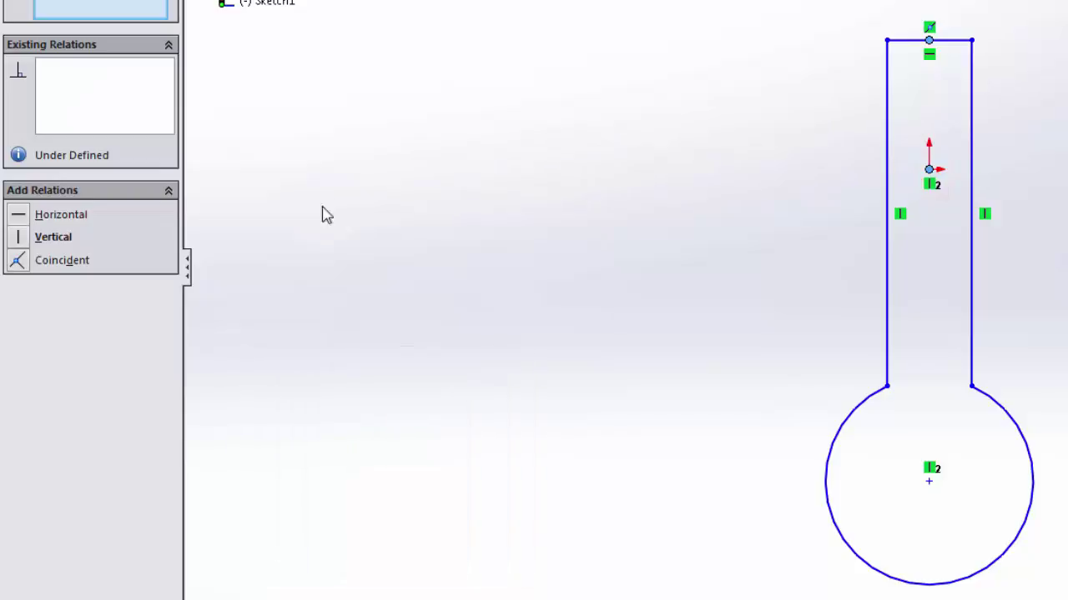
{"action": "left_click", "coordinate": [22, 238]}
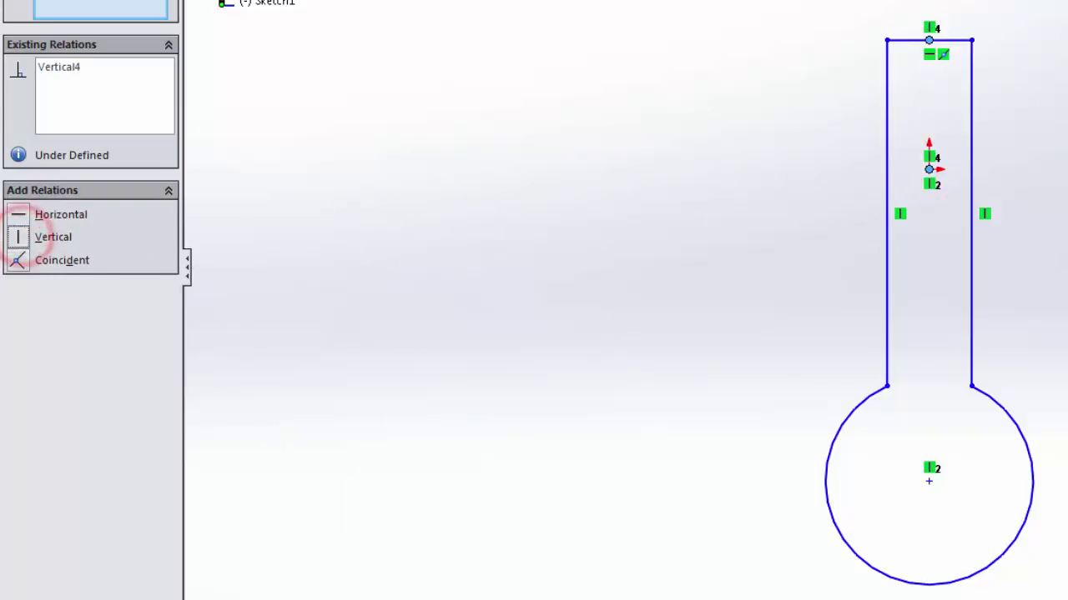
{"action": "left_click", "coordinate": [1059, 218]}
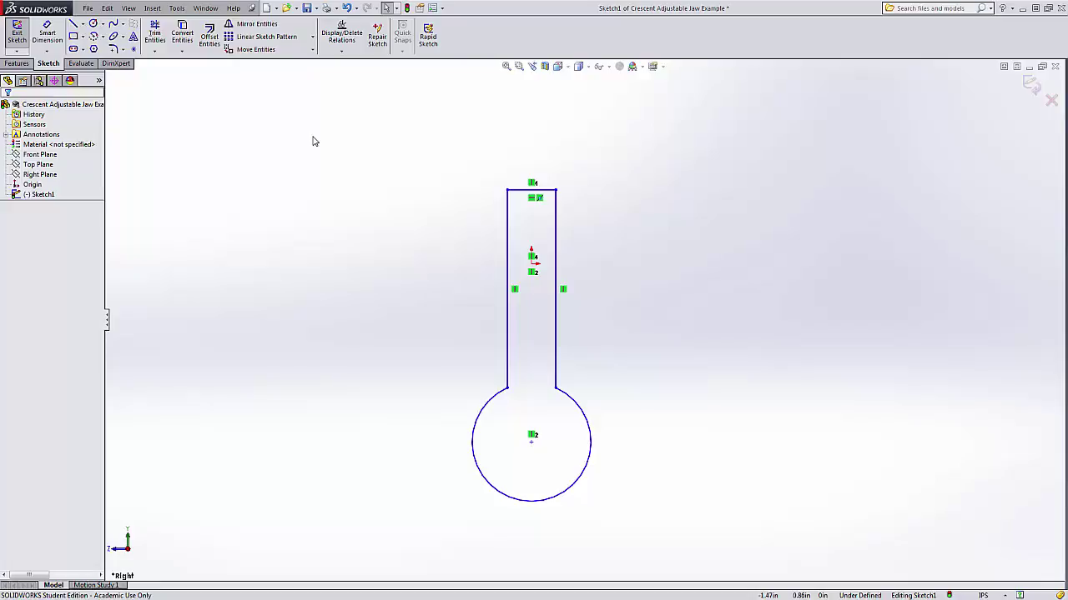
Dimension the circular arc with a radius of .152 in and display that dimension as a diameter.
{"action": "left_click", "coordinate": [47, 35]}
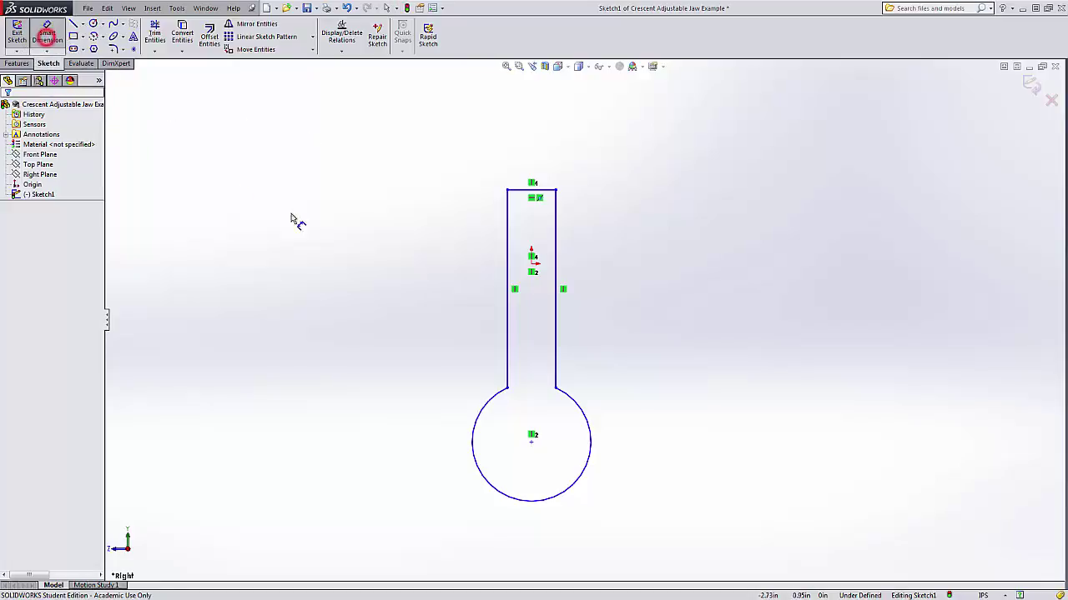
{"action": "left_click", "coordinate": [592, 442]}
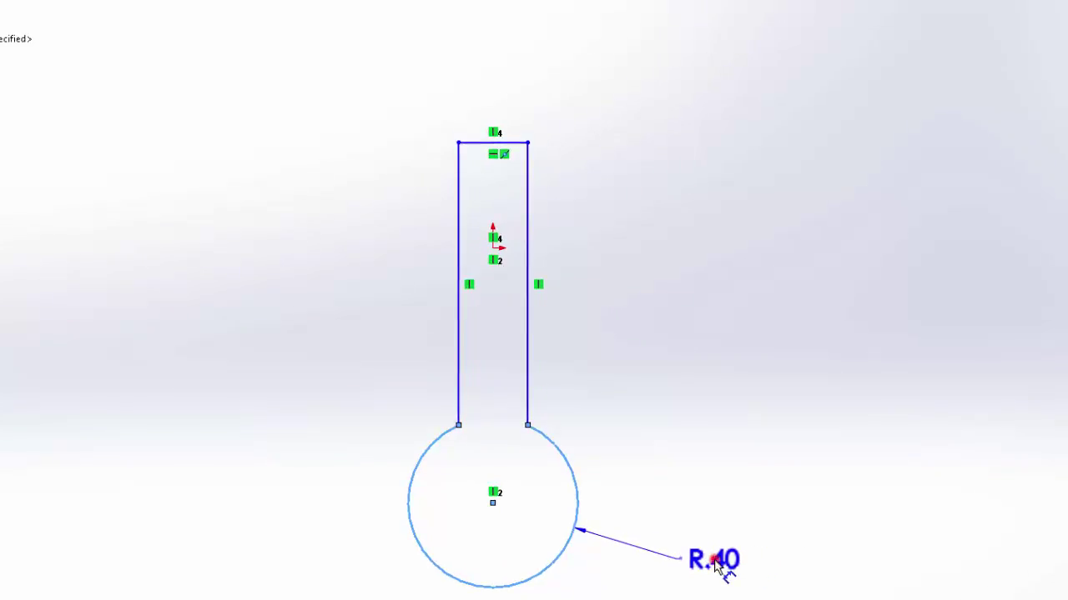
{"action": "left_click", "coordinate": [717, 564]}
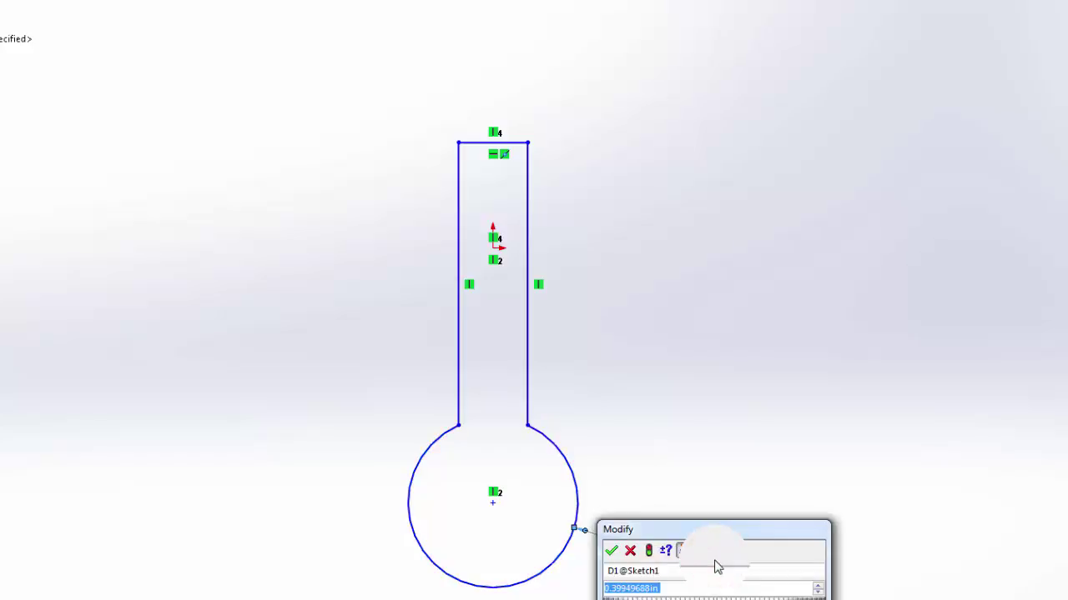
{"action": "type", "text": ".152"}
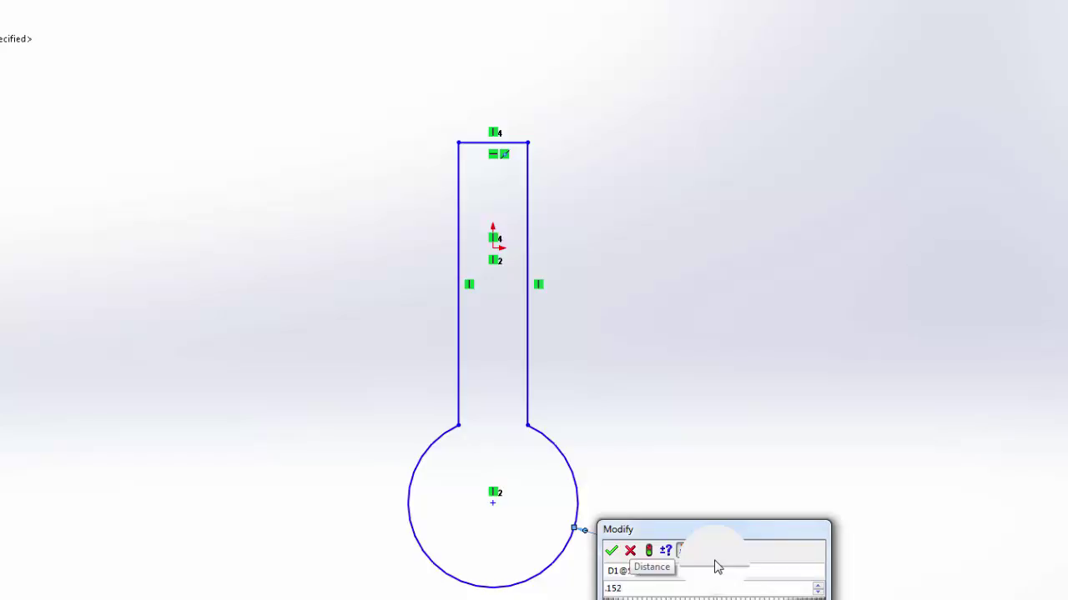
{"action": "key", "text": "Return"}
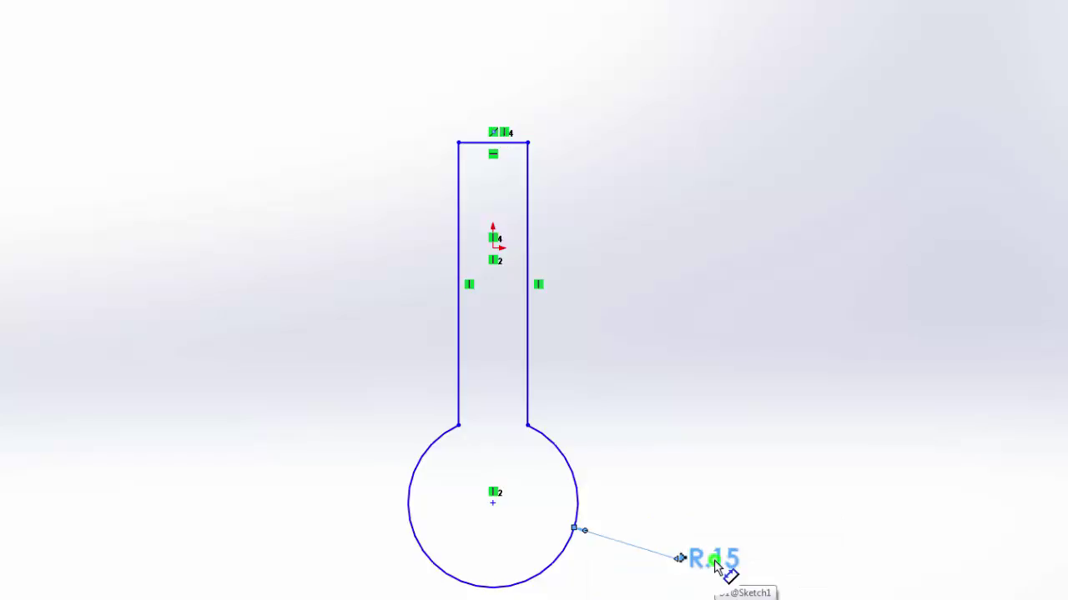
{"action": "right_click", "coordinate": [715, 565]}
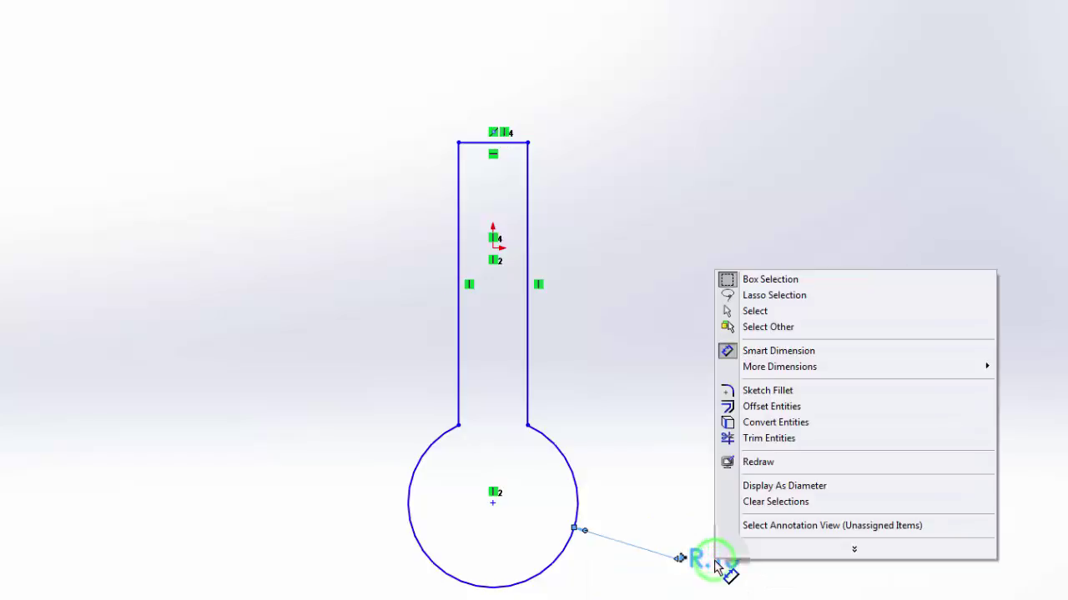
{"action": "left_click", "coordinate": [801, 494]}
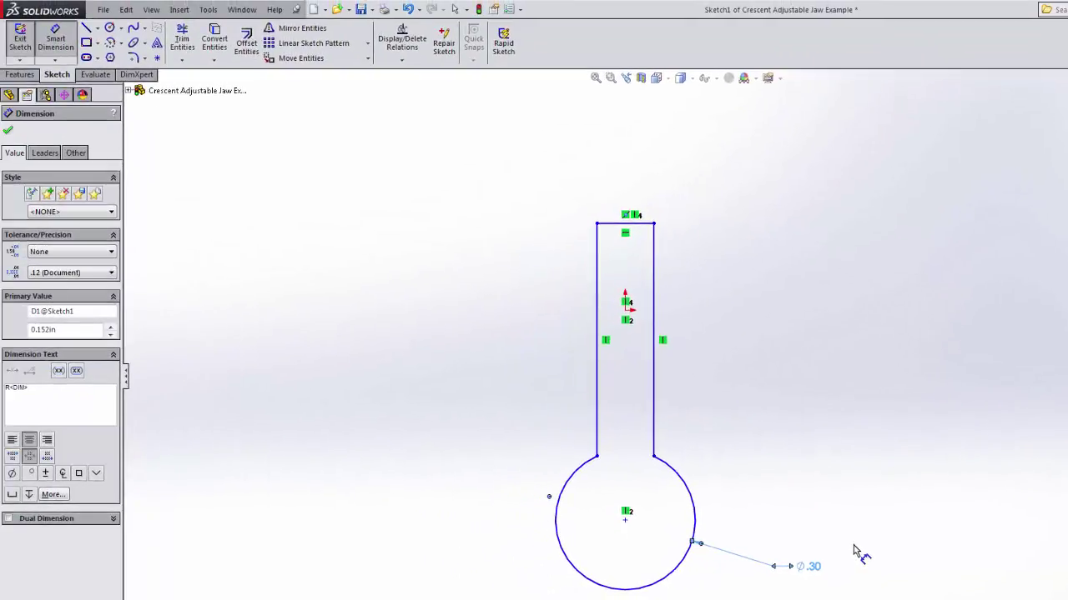
{"action": "key", "text": "Escape"}
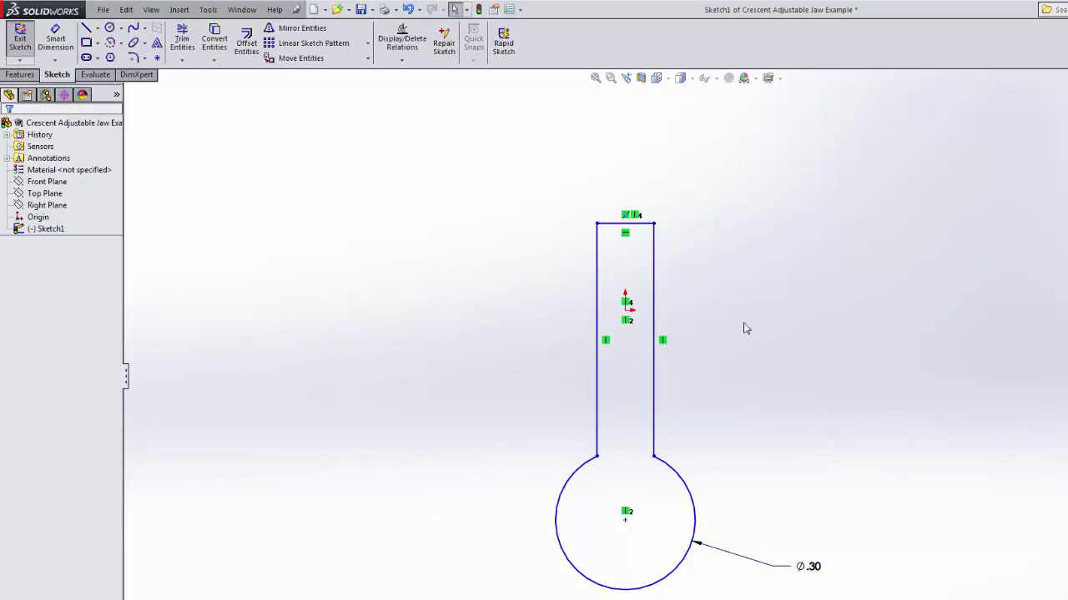
Set the document's primary dimension precision to three decimal places (.123).
{"action": "left_click", "coordinate": [513, 10]}
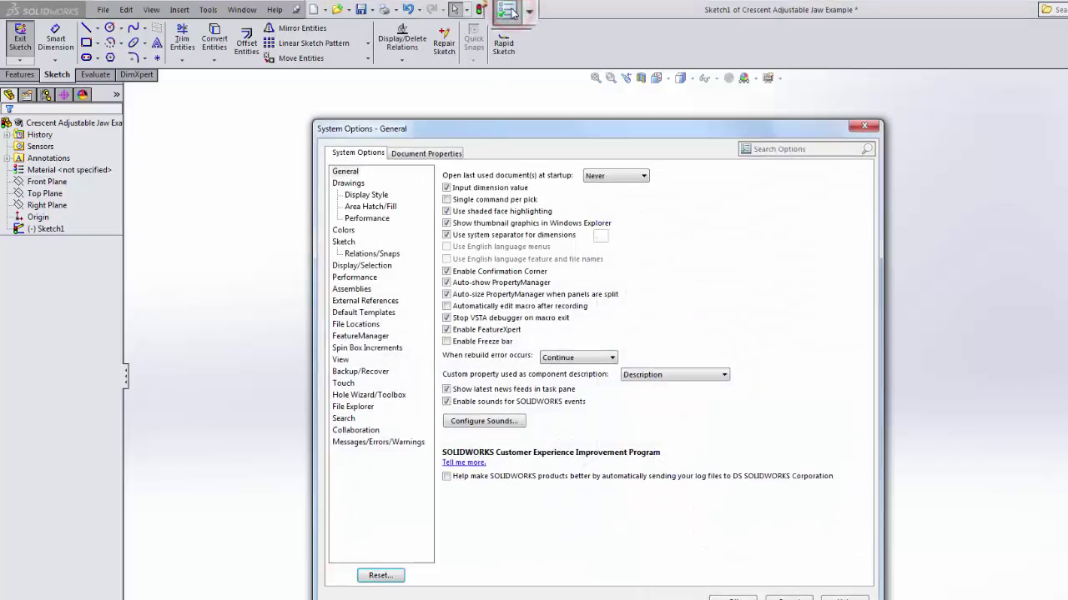
{"action": "left_click", "coordinate": [426, 154]}
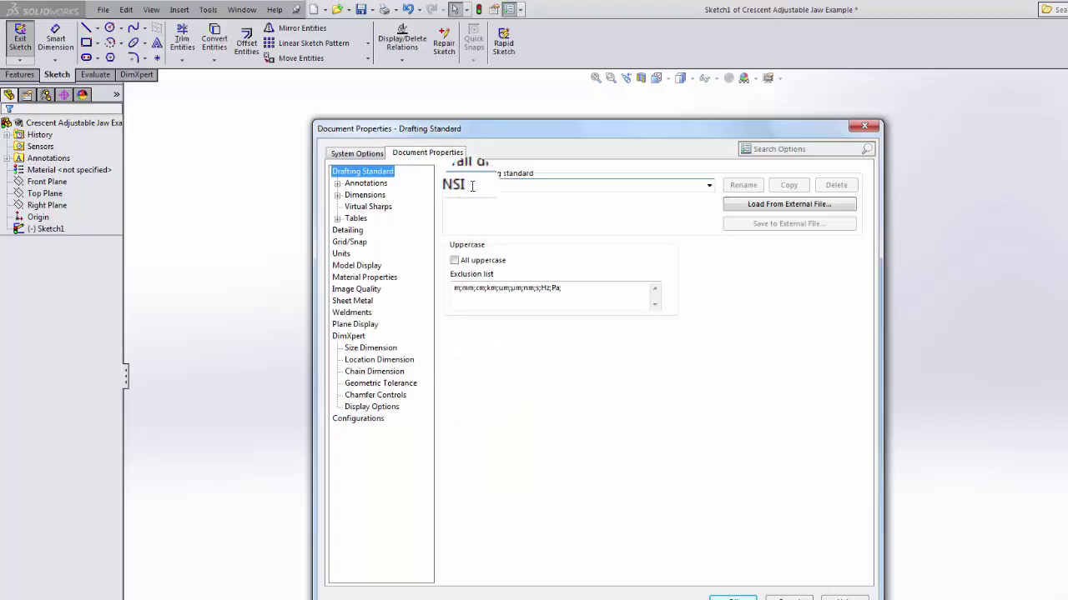
{"action": "left_click", "coordinate": [365, 194]}
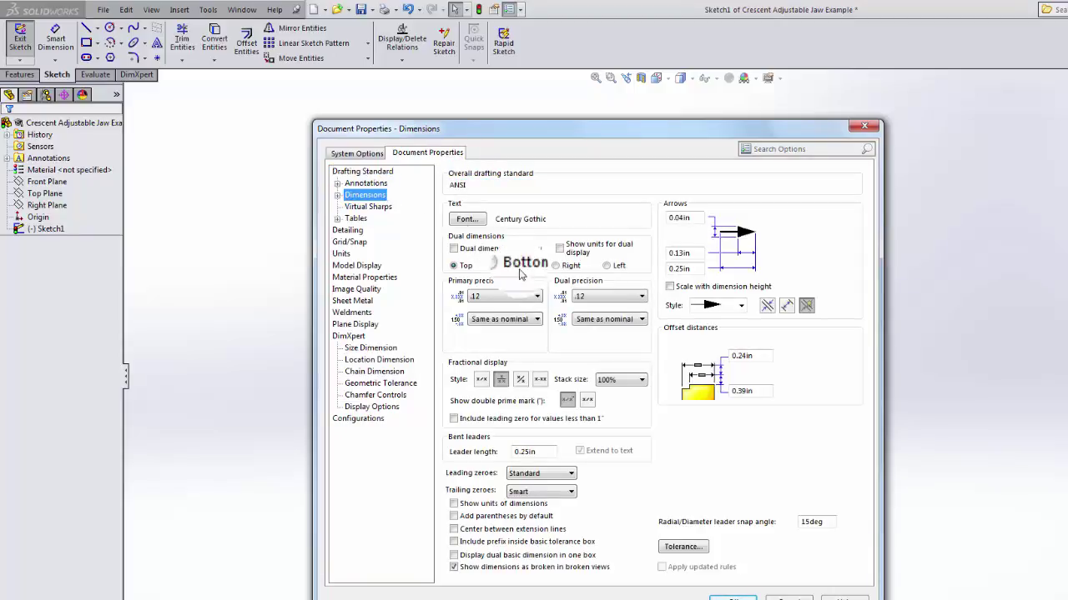
{"action": "left_click", "coordinate": [532, 296]}
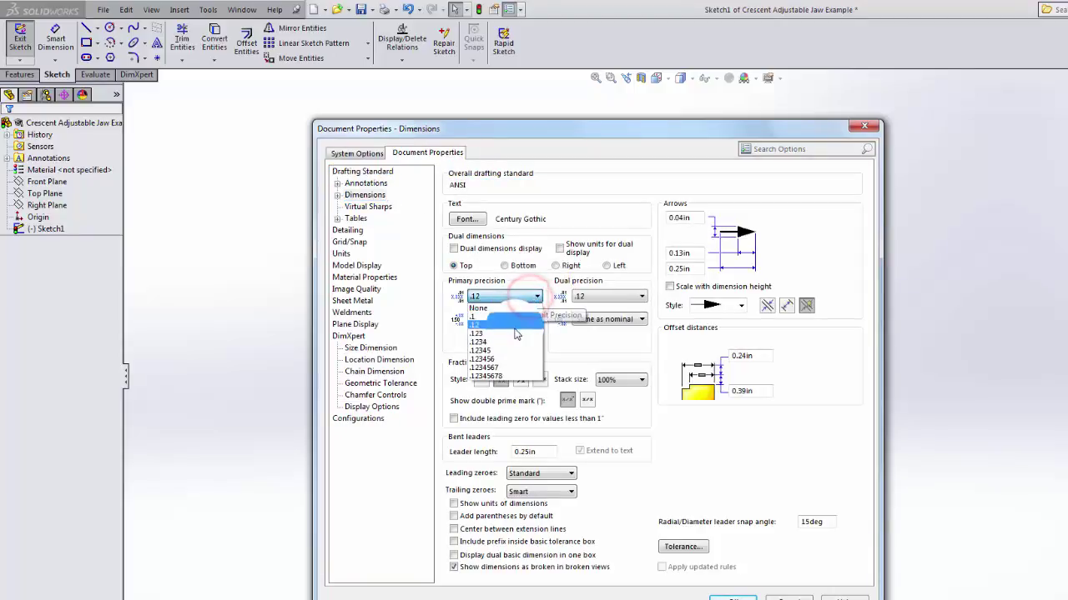
{"action": "left_click", "coordinate": [516, 333]}
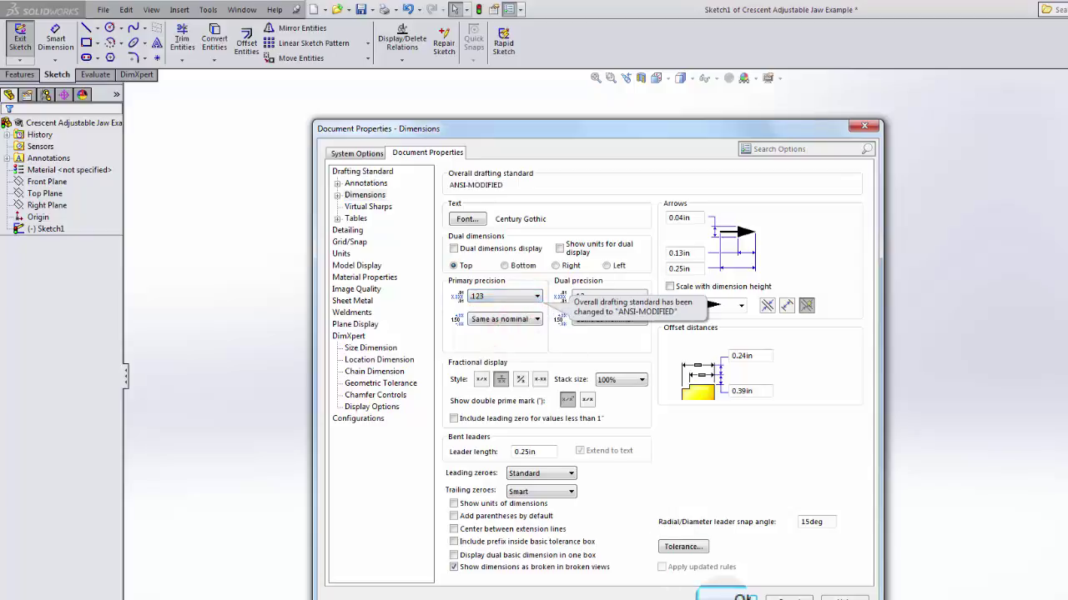
{"action": "left_click", "coordinate": [732, 596]}
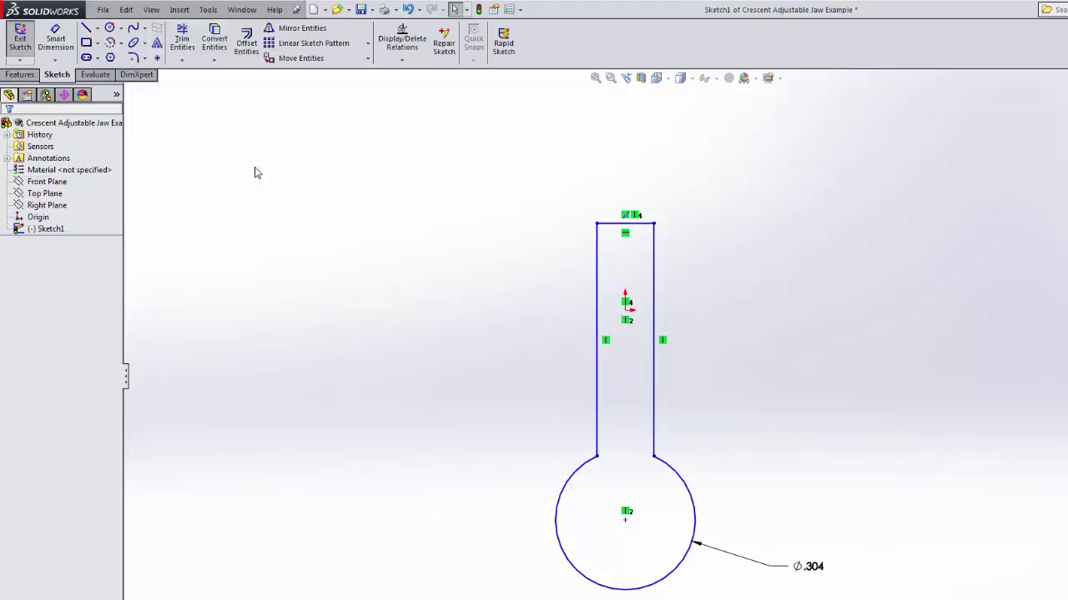
Dimension the vertical distance between the circle's centre and the origin as .35 in.
{"action": "left_click", "coordinate": [55, 42]}
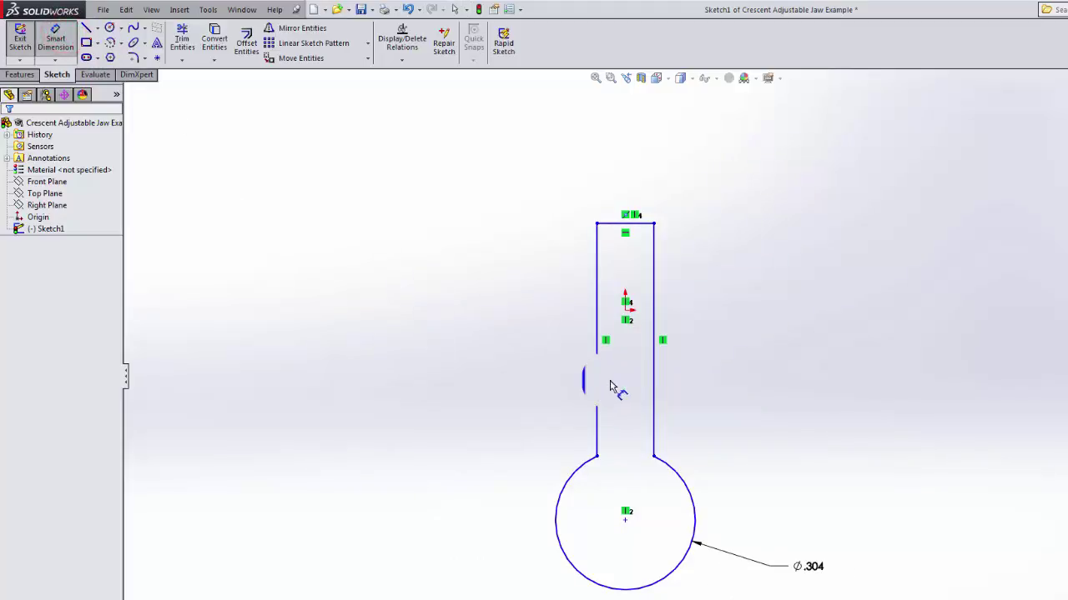
{"action": "left_click", "coordinate": [625, 519]}
{"action": "left_click", "coordinate": [624, 308]}
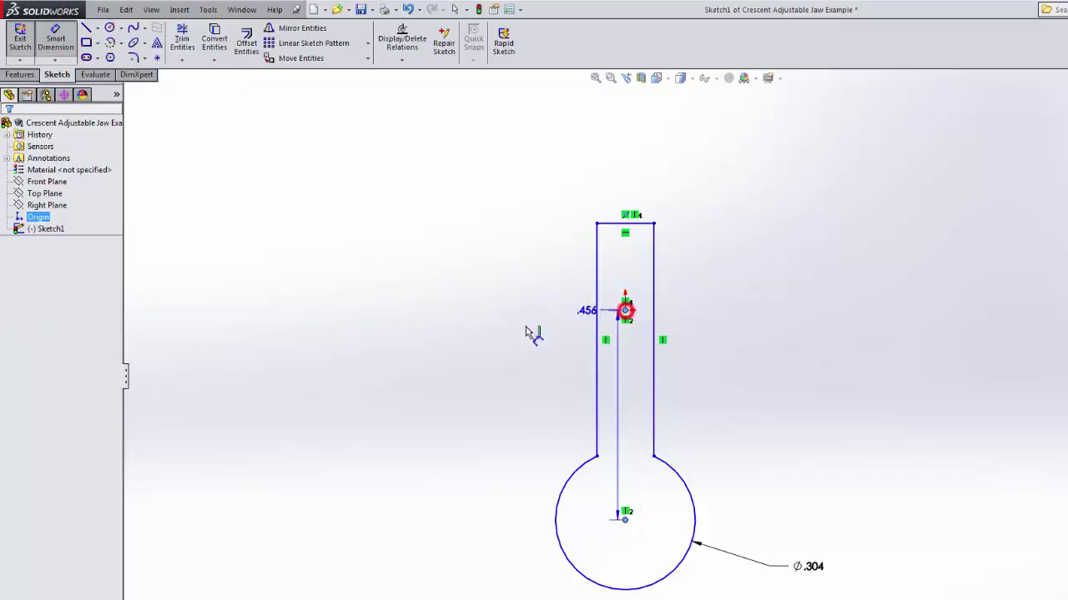
{"action": "left_click", "coordinate": [433, 398]}
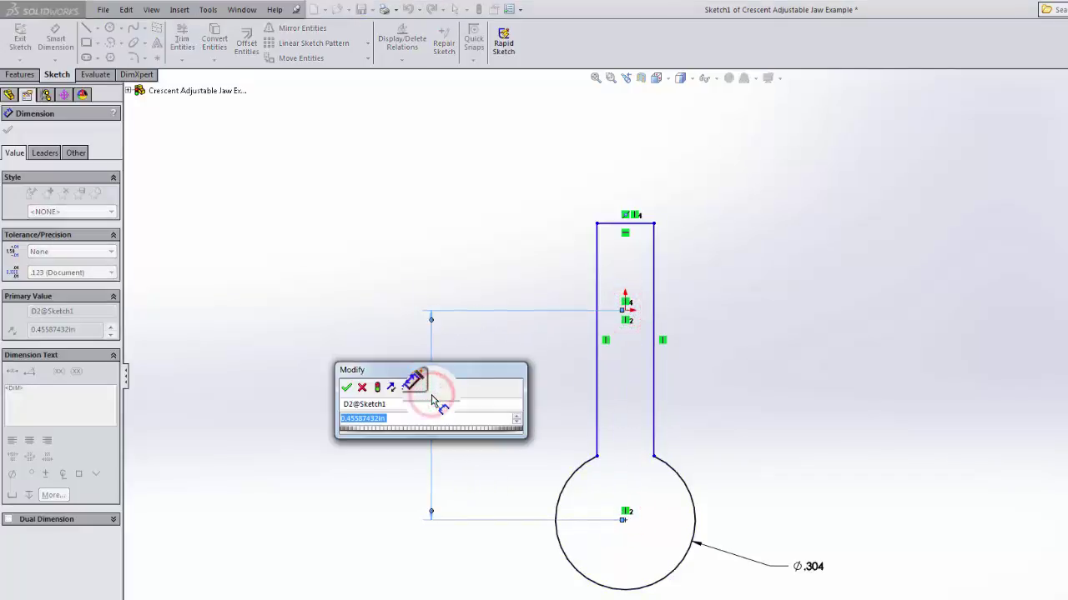
{"action": "key", "text": "BackSpace"}
{"action": "type", "text": ".35"}
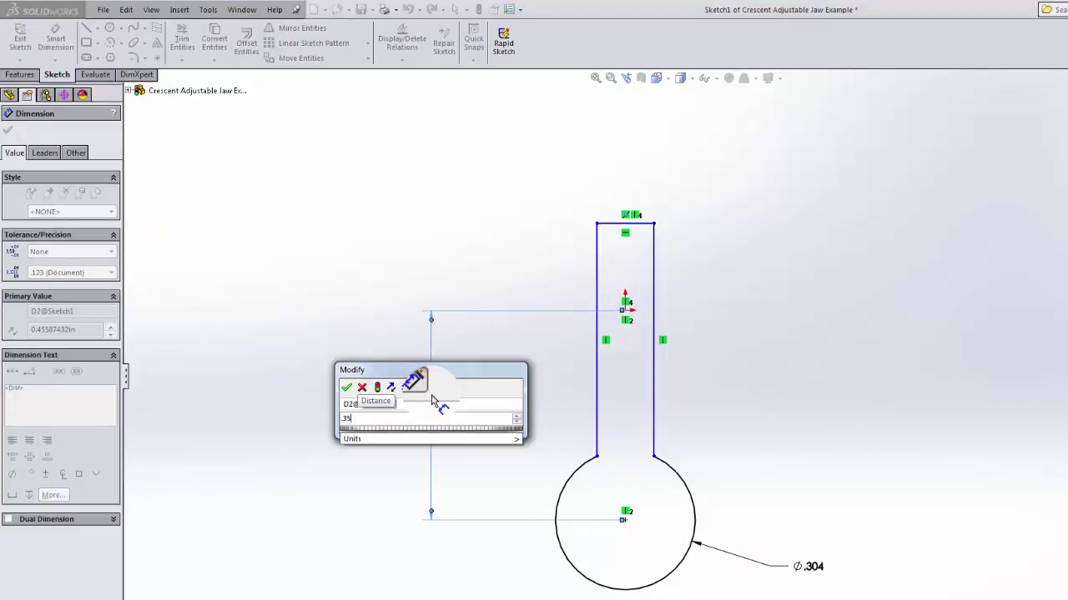
{"action": "key", "text": "Return"}
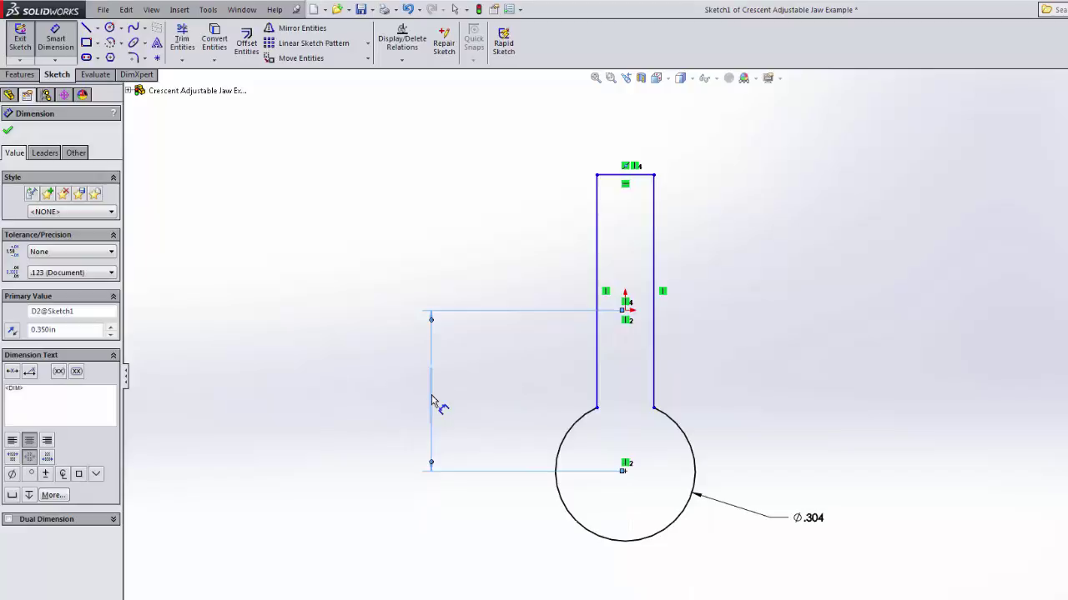
Dimension the distance from the origin to the rectangle's top line as .2 in.
{"action": "left_click", "coordinate": [626, 310]}
{"action": "left_click", "coordinate": [644, 175]}
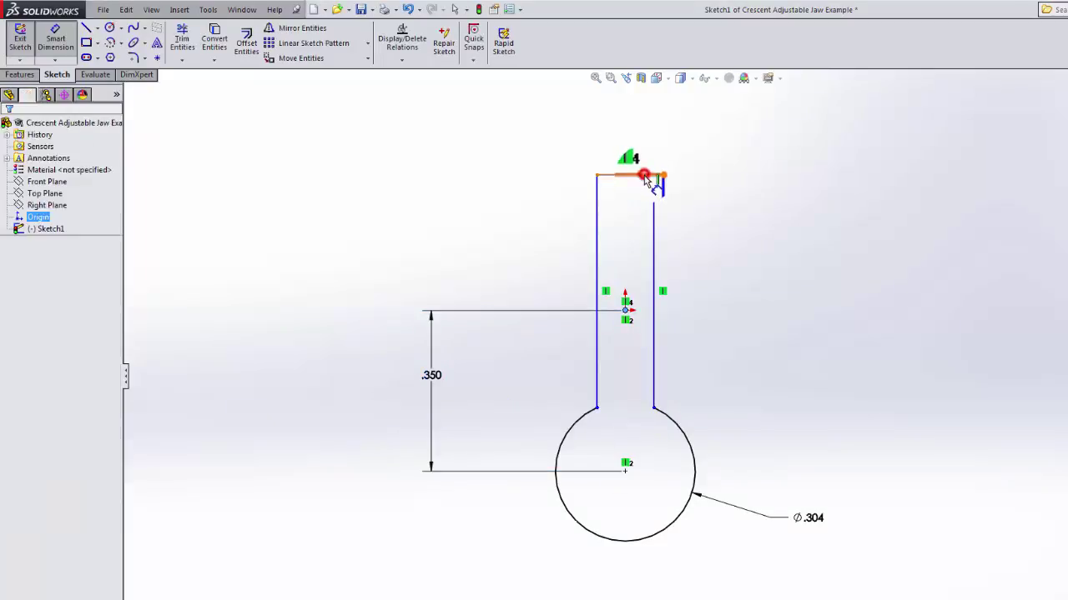
{"action": "left_click", "coordinate": [784, 242]}
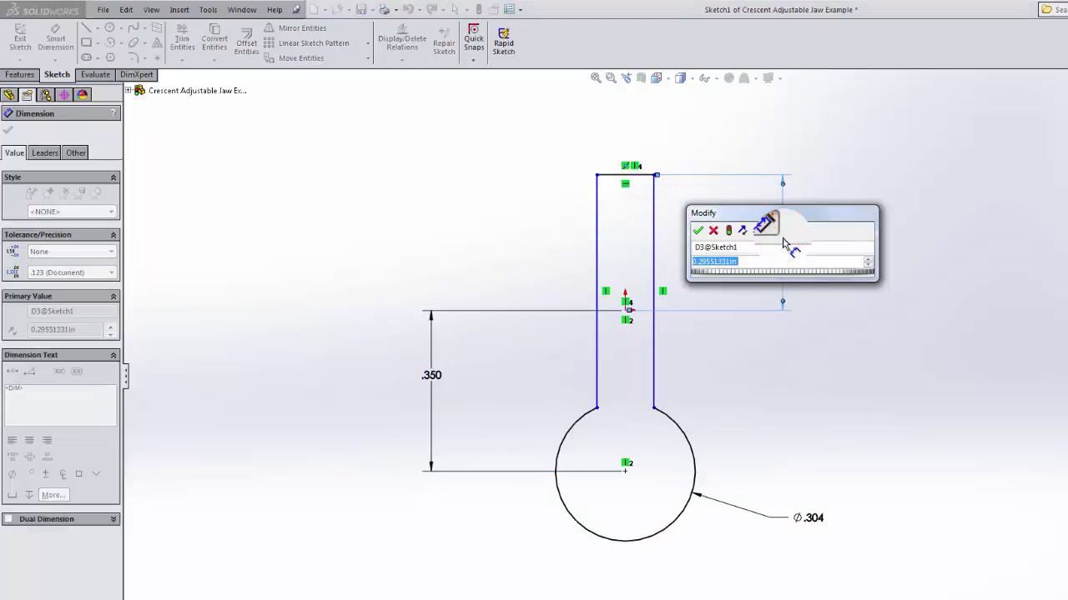
{"action": "type", "text": ".2"}
{"action": "key", "text": "Return"}
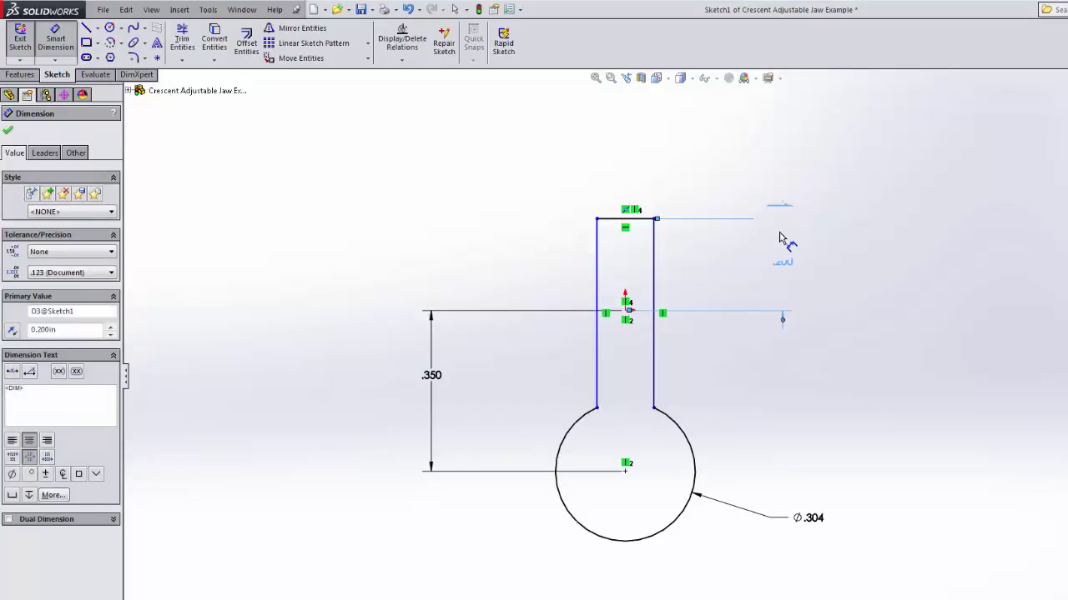
Dimension the width between the rectangle's two vertical sides as .1 in and end dimensioning.
{"action": "left_click", "coordinate": [598, 350]}
{"action": "left_click", "coordinate": [655, 363]}
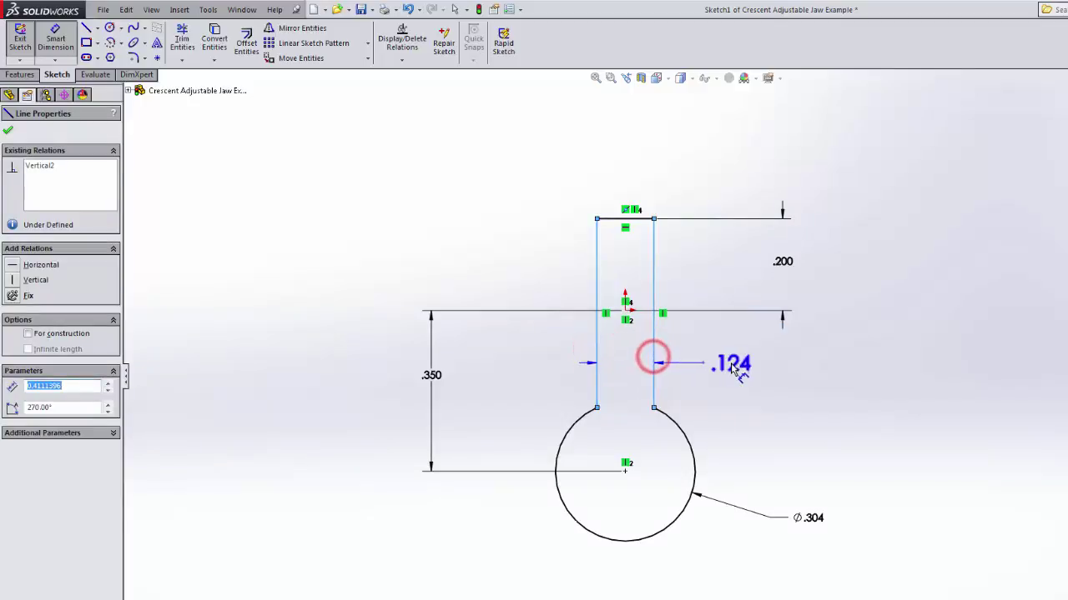
{"action": "left_click", "coordinate": [732, 367]}
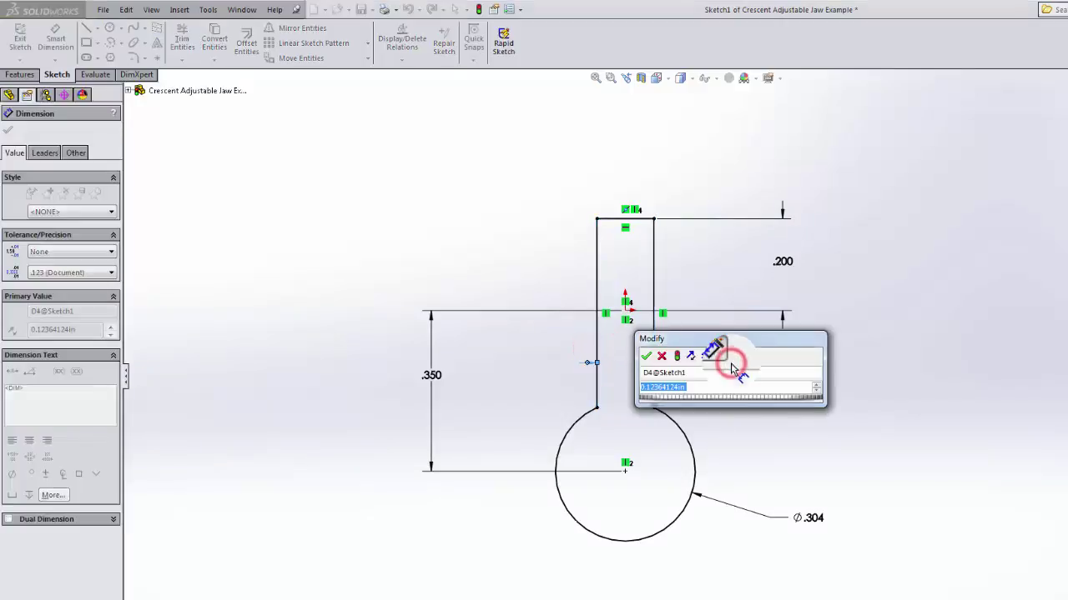
{"action": "type", "text": ".1"}
{"action": "key", "text": "Return"}
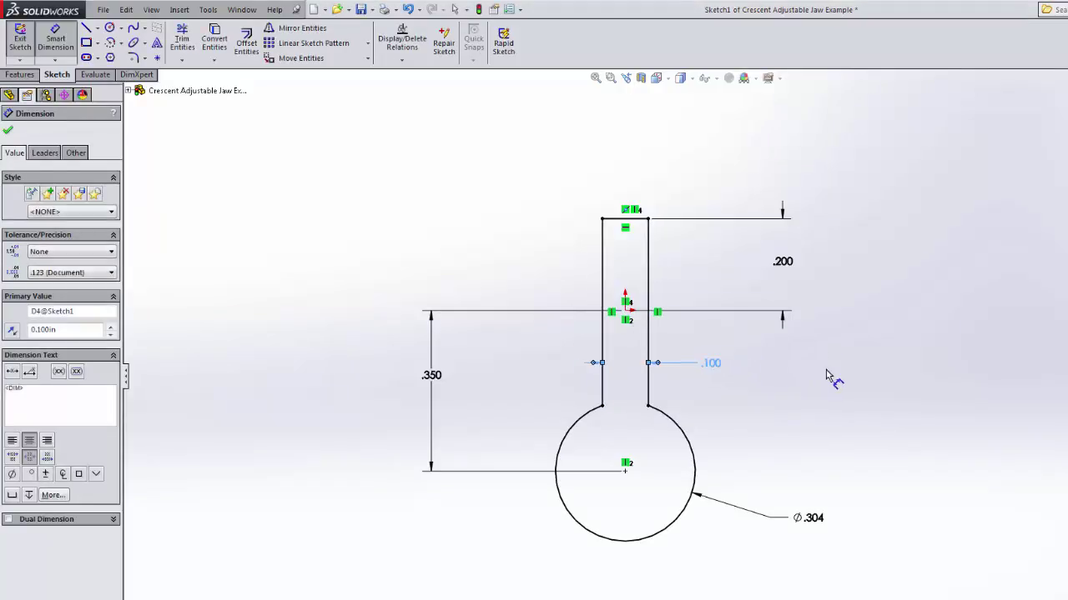
{"action": "key", "text": "Escape"}
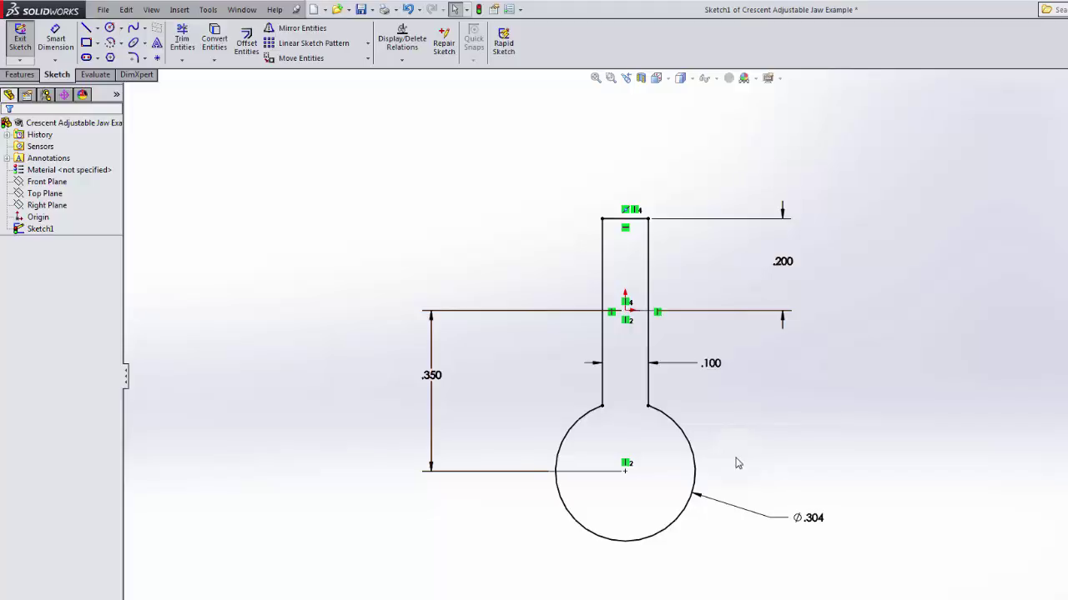
Exit the sketch and select the slide profile sketch in the feature tree.
{"action": "left_click", "coordinate": [1066, 93]}
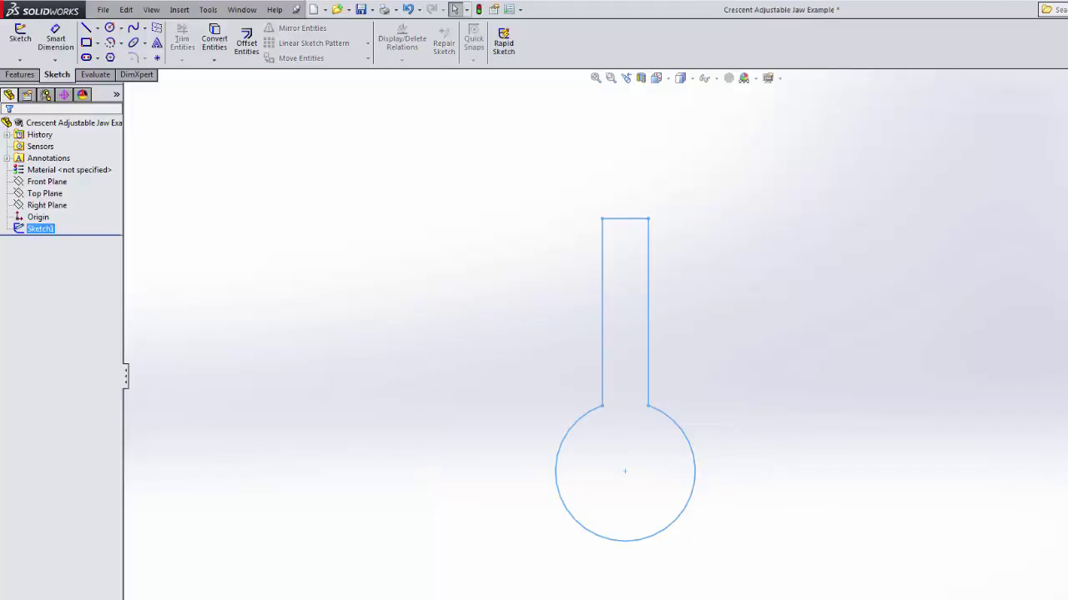
{"action": "left_click", "coordinate": [942, 185]}
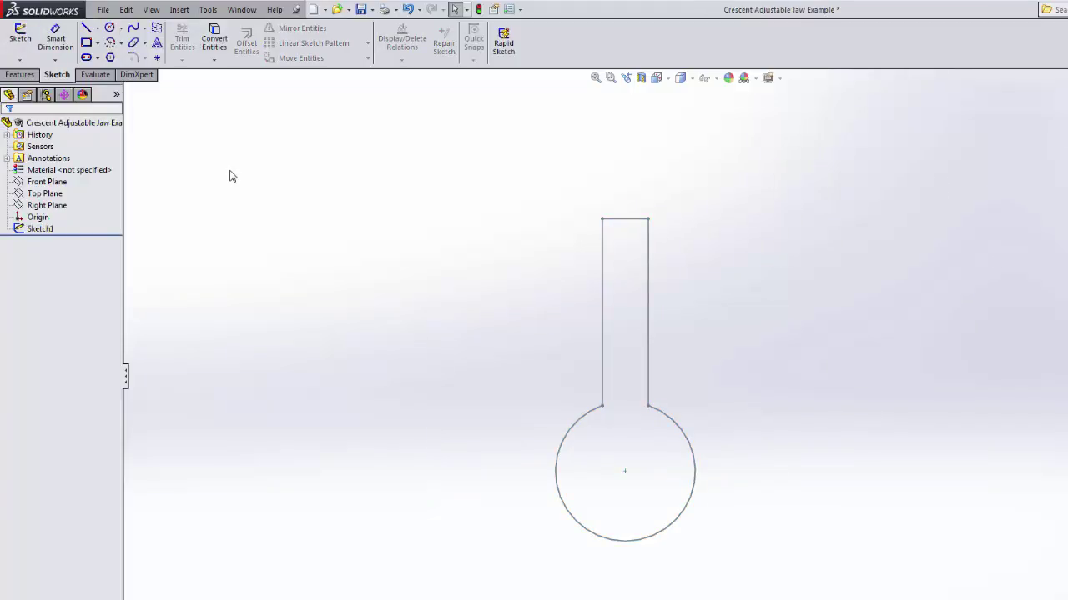
{"action": "left_click", "coordinate": [40, 228]}
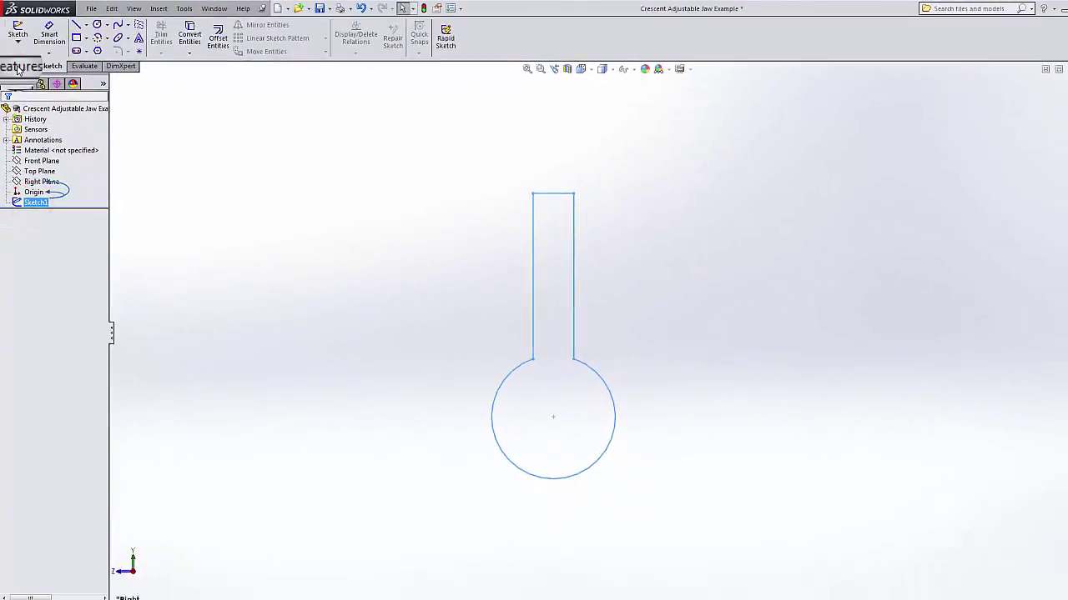
Start an Extruded Boss/Base from the slide profile sketch with a blind Direction 1 depth of .5 in.
{"action": "left_click", "coordinate": [17, 67]}
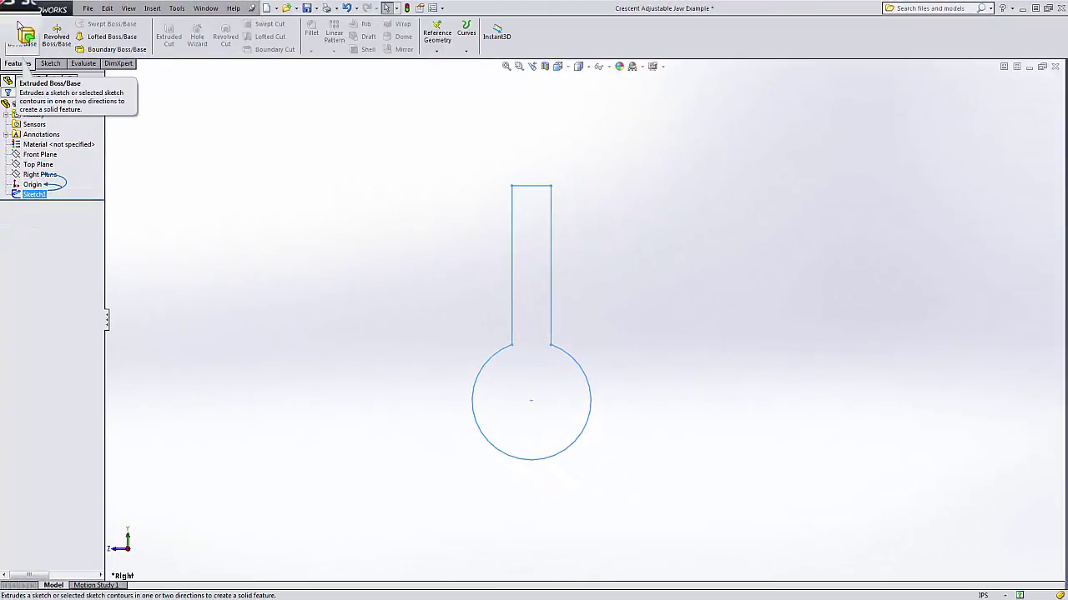
{"action": "left_click", "coordinate": [22, 34]}
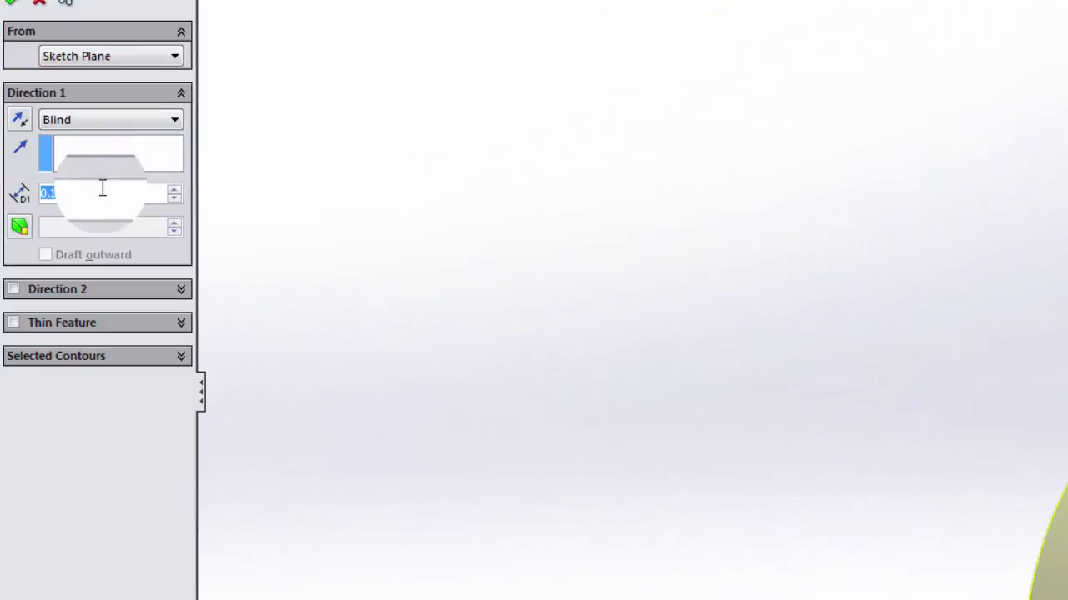
{"action": "left_click", "coordinate": [100, 187]}
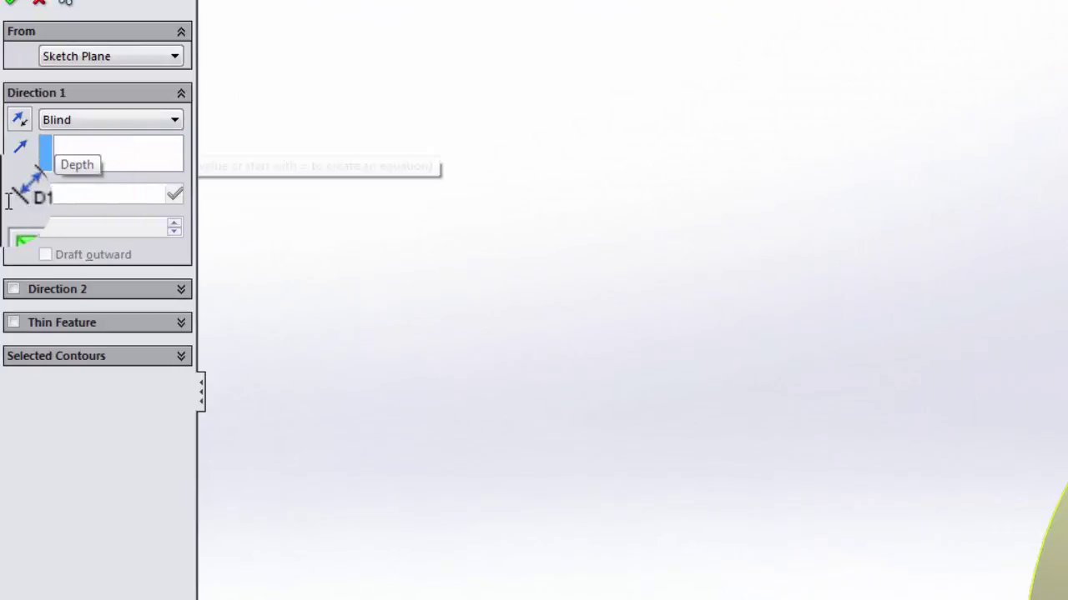
{"action": "type", "text": ".5"}
{"action": "key", "text": "Return"}
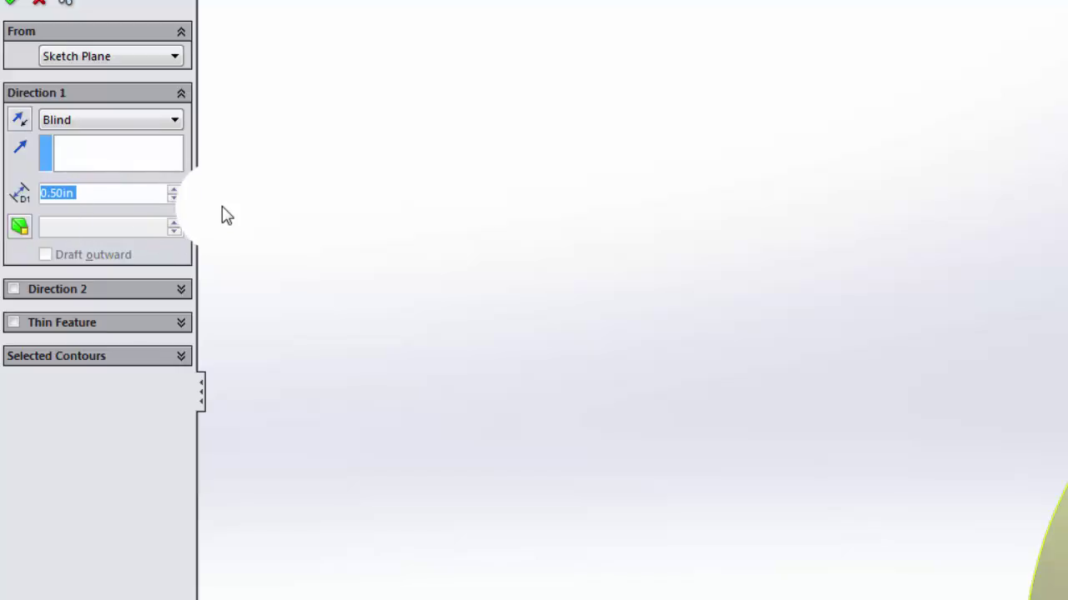
Enable Direction 2 with a blind depth of 0.95 in and complete the slide extrusion.
{"action": "left_click", "coordinate": [15, 292]}
{"action": "left_click", "coordinate": [93, 344]}
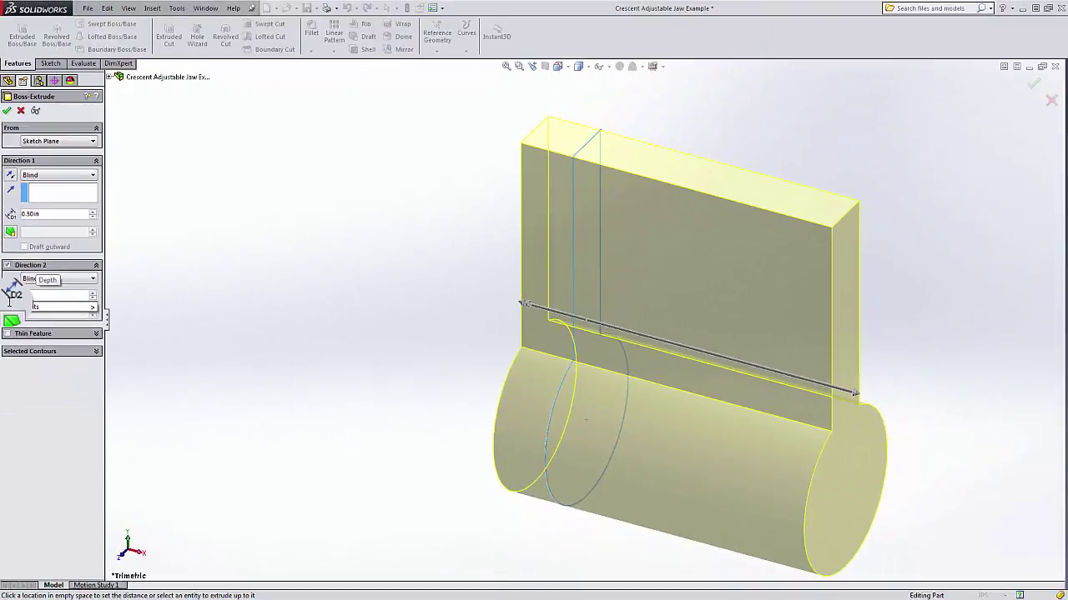
{"action": "key", "text": "Return"}
{"action": "scroll", "coordinate": [430, 335], "scroll_direction": "up", "scroll_amount": 5}
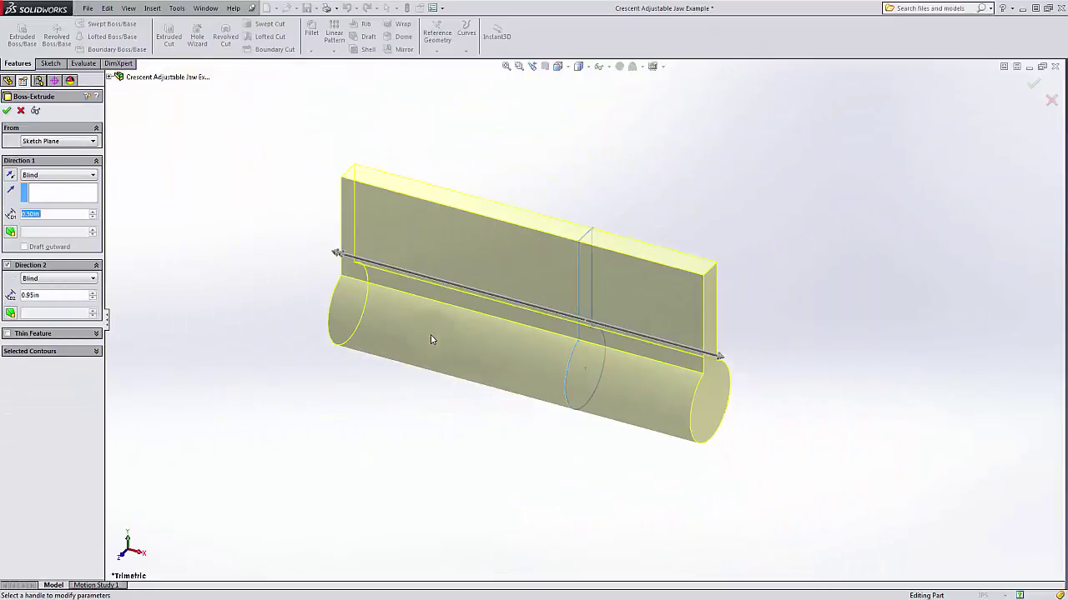
{"action": "middle_click_drag", "start_coordinate": [412, 273], "coordinate": [295, 238]}
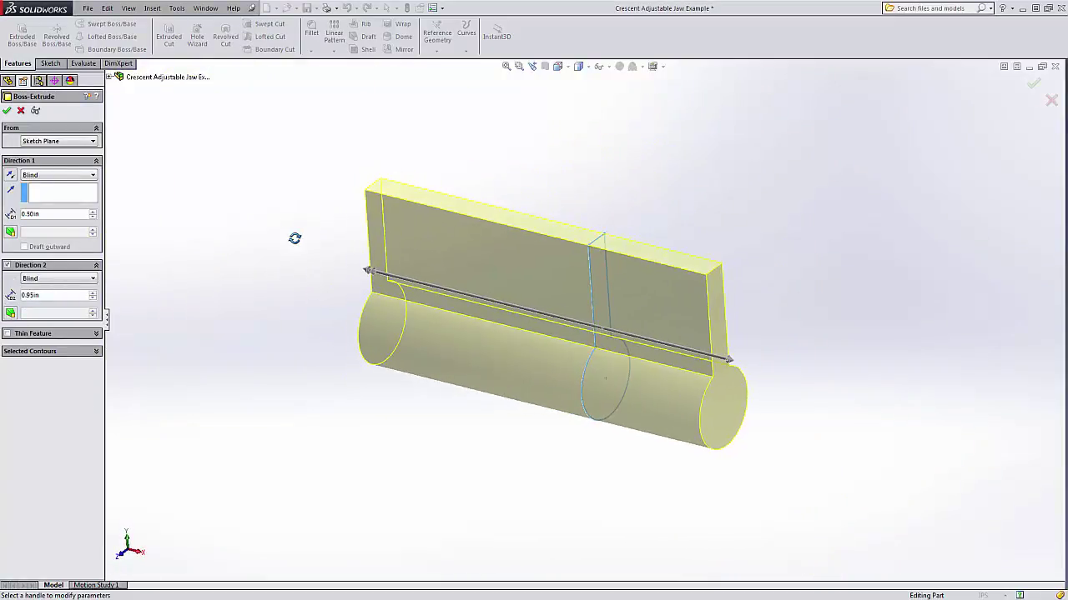
{"action": "left_click", "coordinate": [7, 110]}
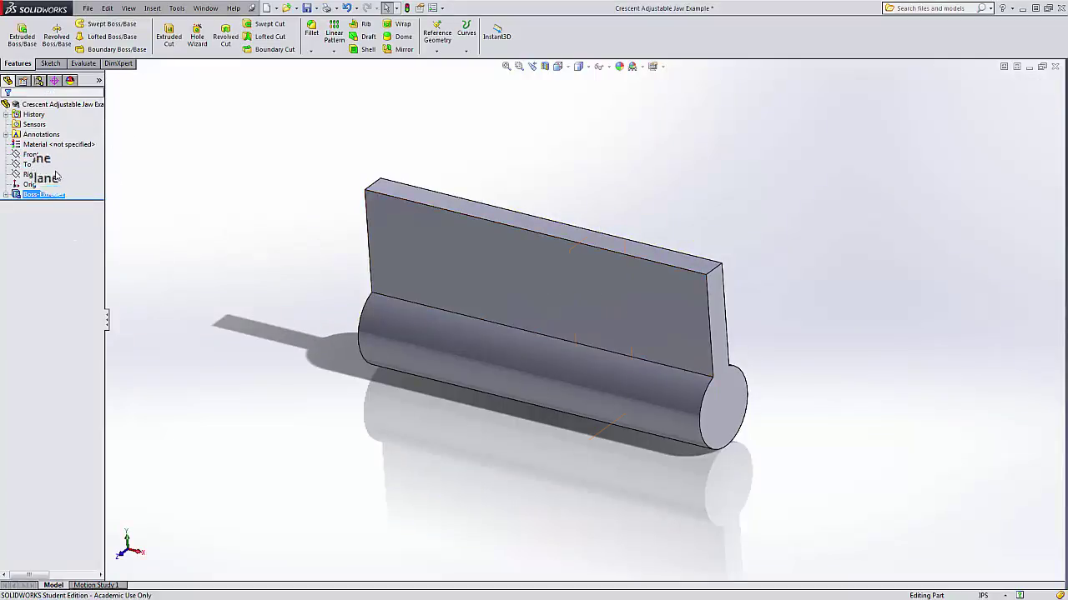
{"action": "left_click", "coordinate": [6, 195]}
{"action": "left_click", "coordinate": [47, 197]}
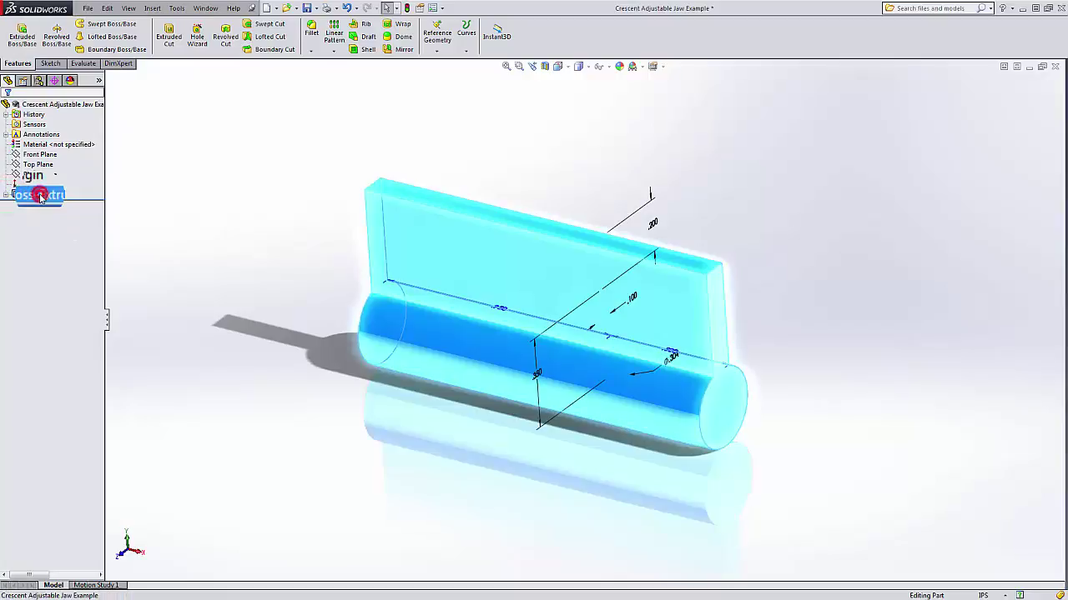
{"action": "middle_click_drag", "start_coordinate": [239, 208], "coordinate": [267, 182]}
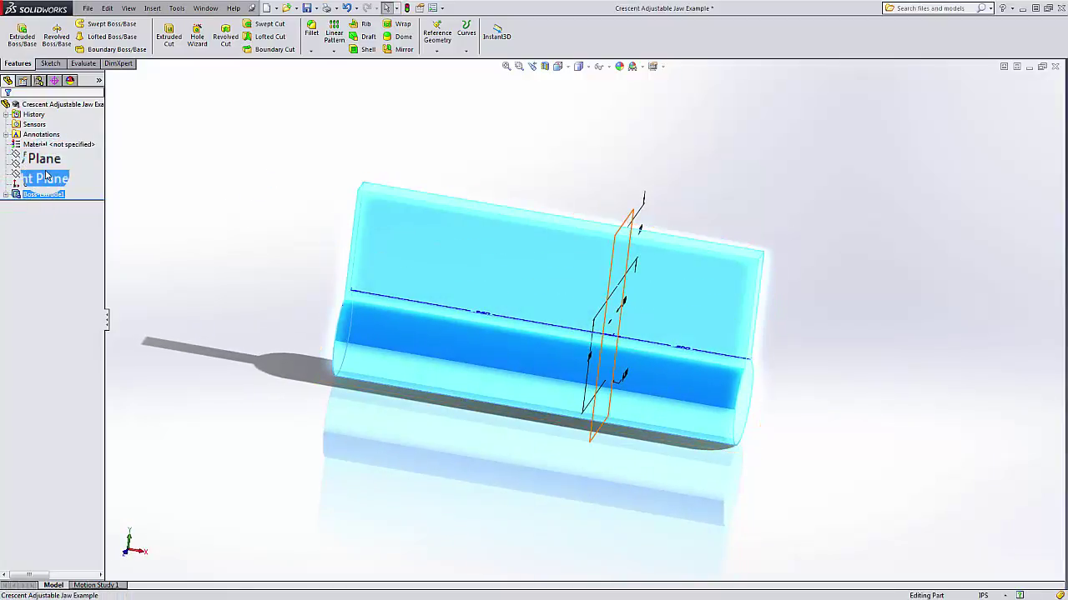
{"action": "left_click", "coordinate": [46, 177]}
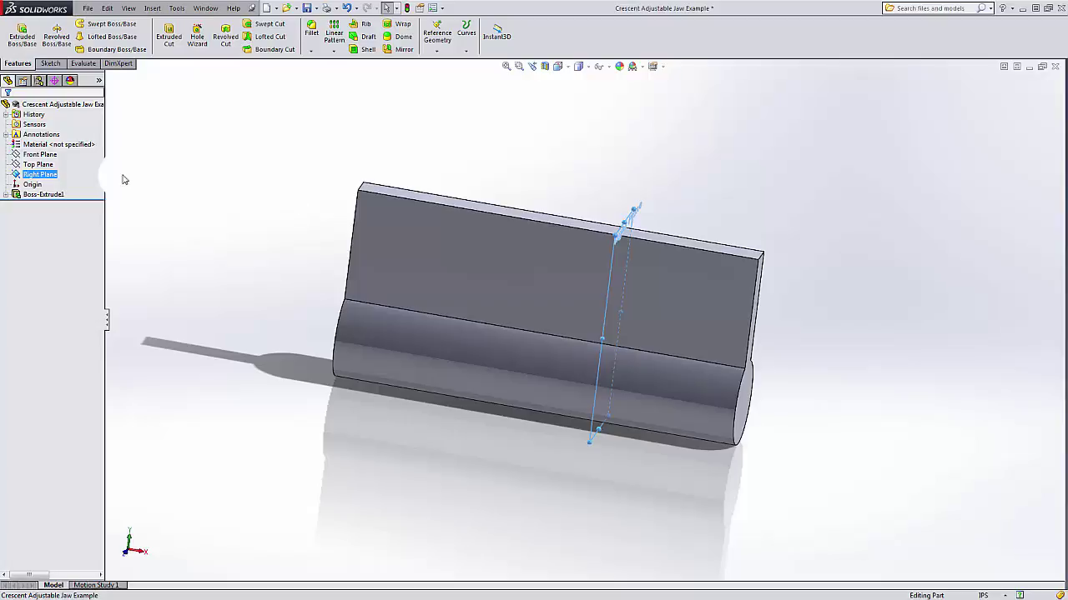
{"action": "left_click", "coordinate": [38, 164], "text": "ctrl"}
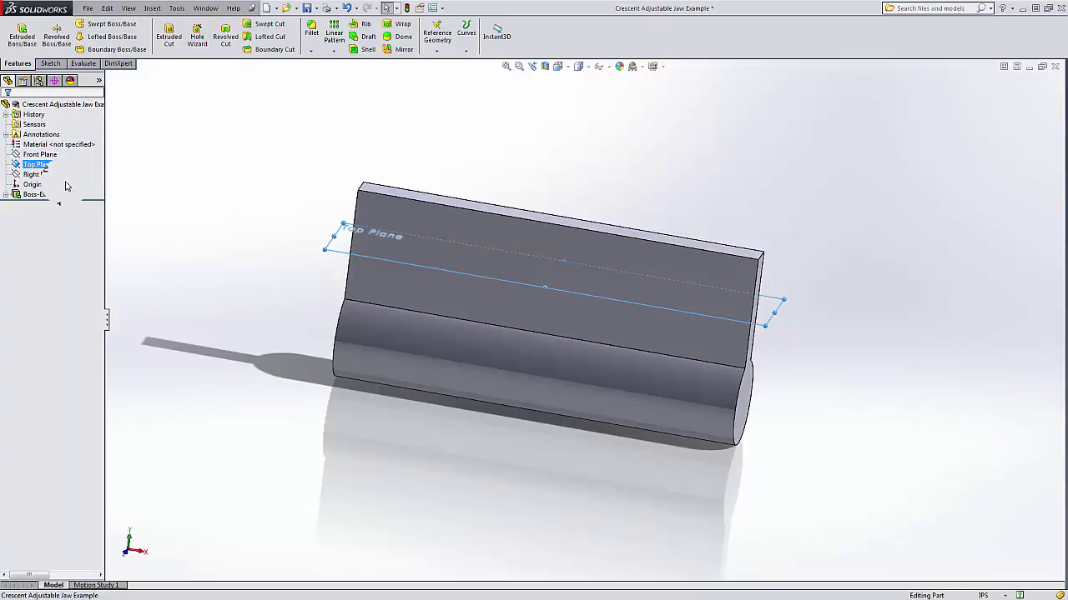
Select the Front Plane as the plane for the jaw sketch and set the Front view orientation.
{"action": "left_click", "coordinate": [48, 64]}
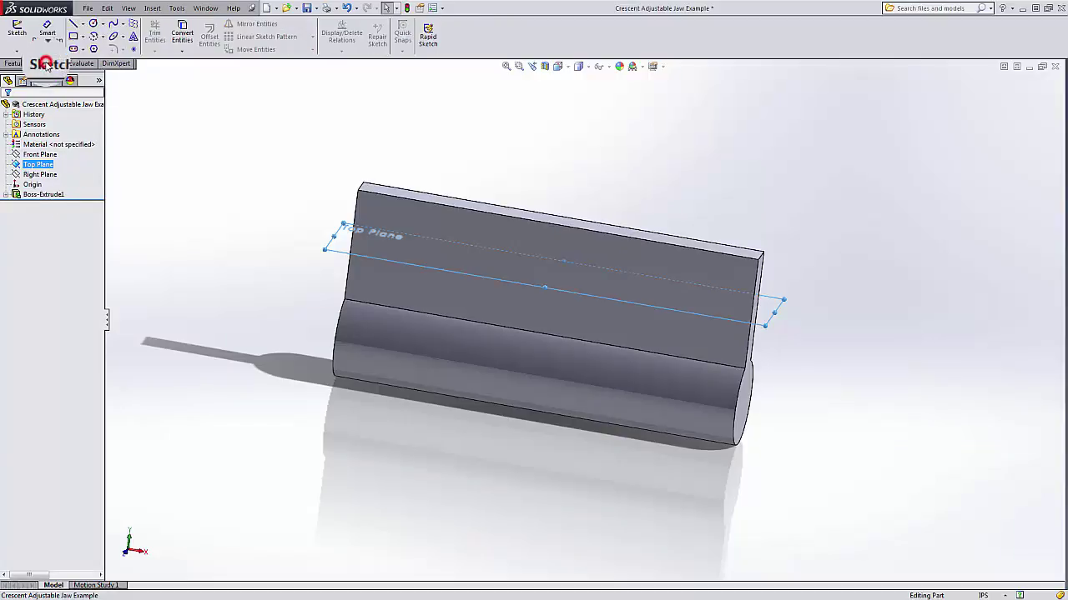
{"action": "left_click", "coordinate": [40, 154]}
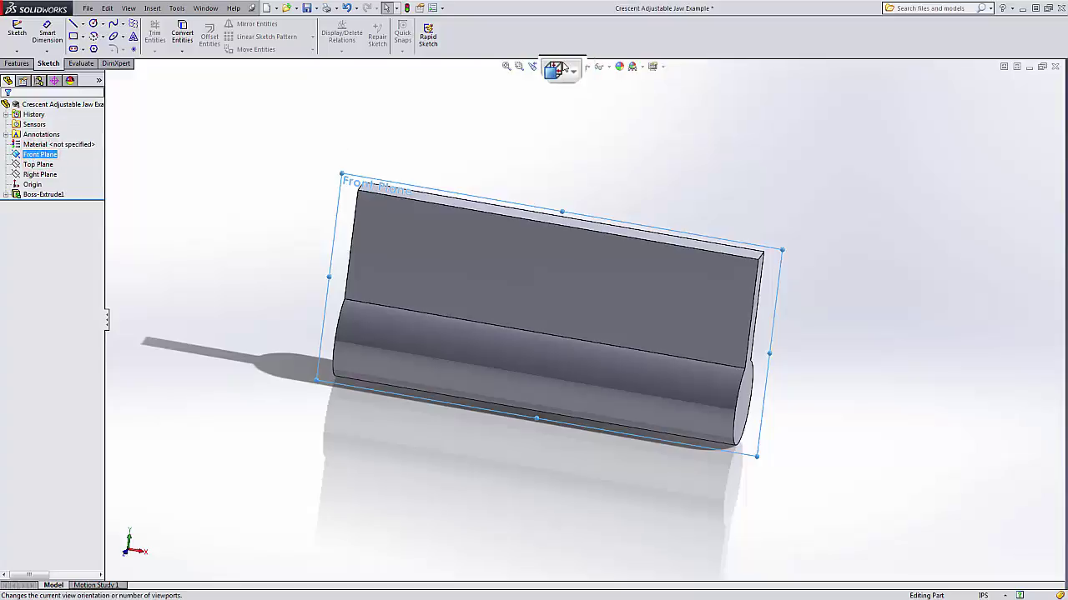
{"action": "left_click", "coordinate": [562, 65]}
{"action": "left_click", "coordinate": [619, 122]}
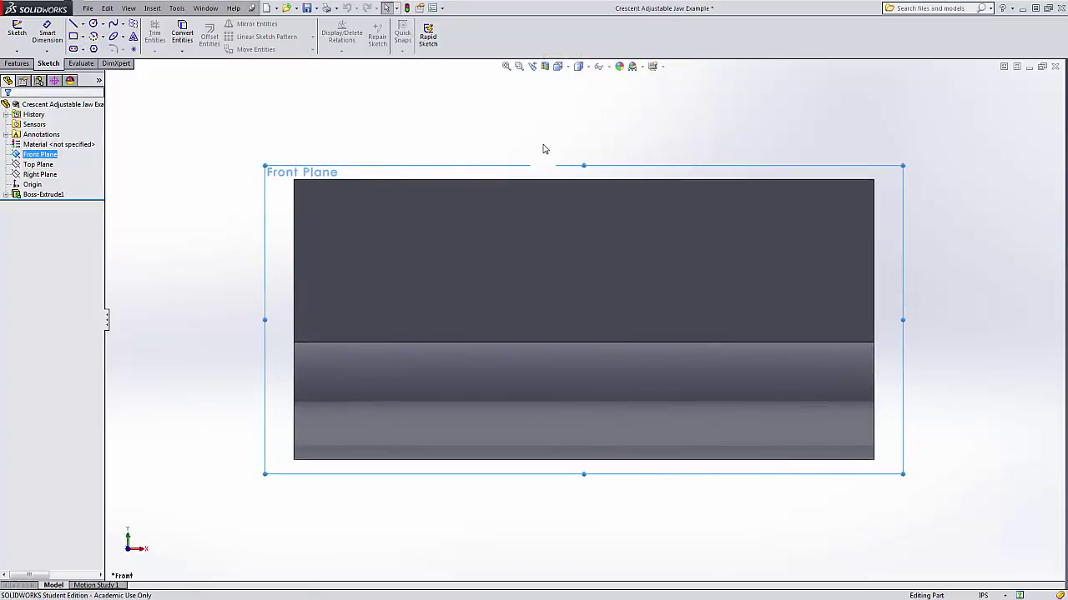
{"action": "scroll", "coordinate": [544, 148], "scroll_direction": "up", "scroll_amount": 2}
{"action": "scroll", "coordinate": [832, 176], "scroll_direction": "down", "scroll_amount": 2}
{"action": "scroll", "coordinate": [830, 180], "scroll_direction": "up", "scroll_amount": 1}
Sketch a vertical line from above the slide down to the origin, continuing in a horizontal line about .45 in long to the left.
{"action": "left_click", "coordinate": [73, 26]}
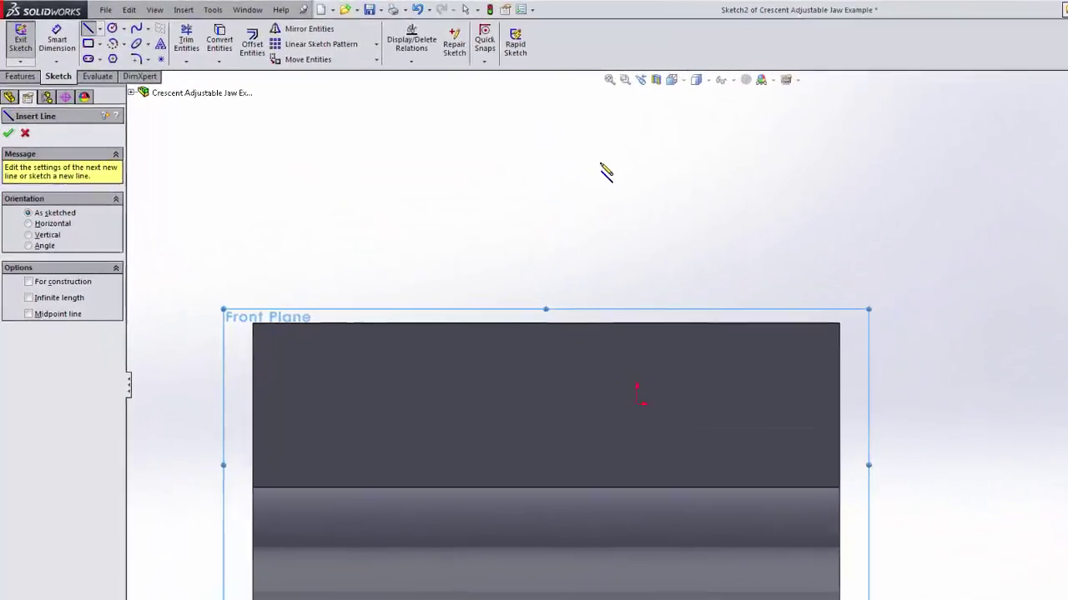
{"action": "left_click", "coordinate": [498, 135]}
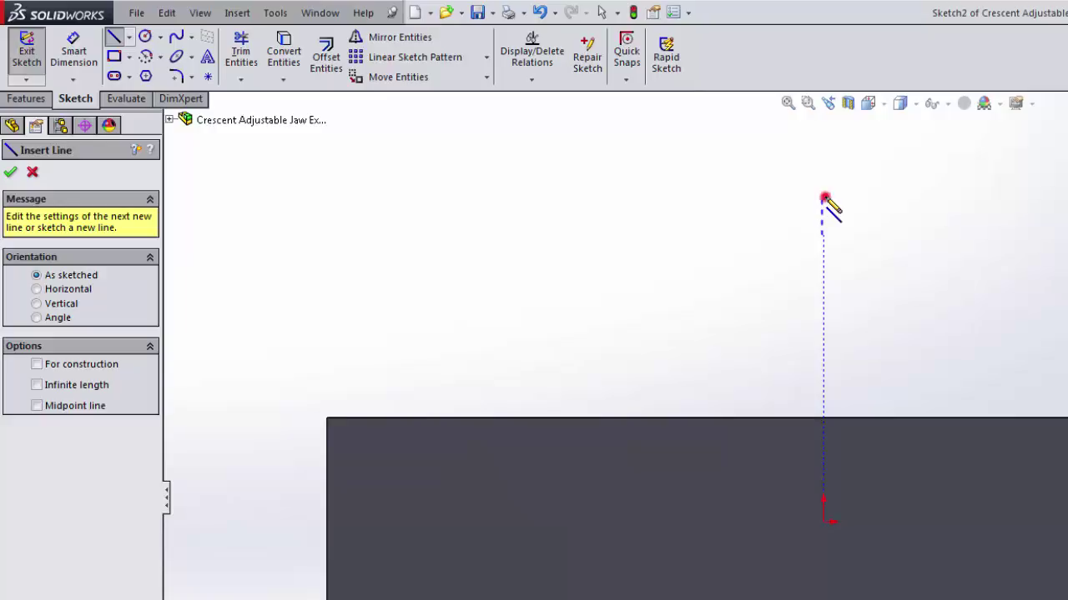
{"action": "double_click", "coordinate": [824, 198]}
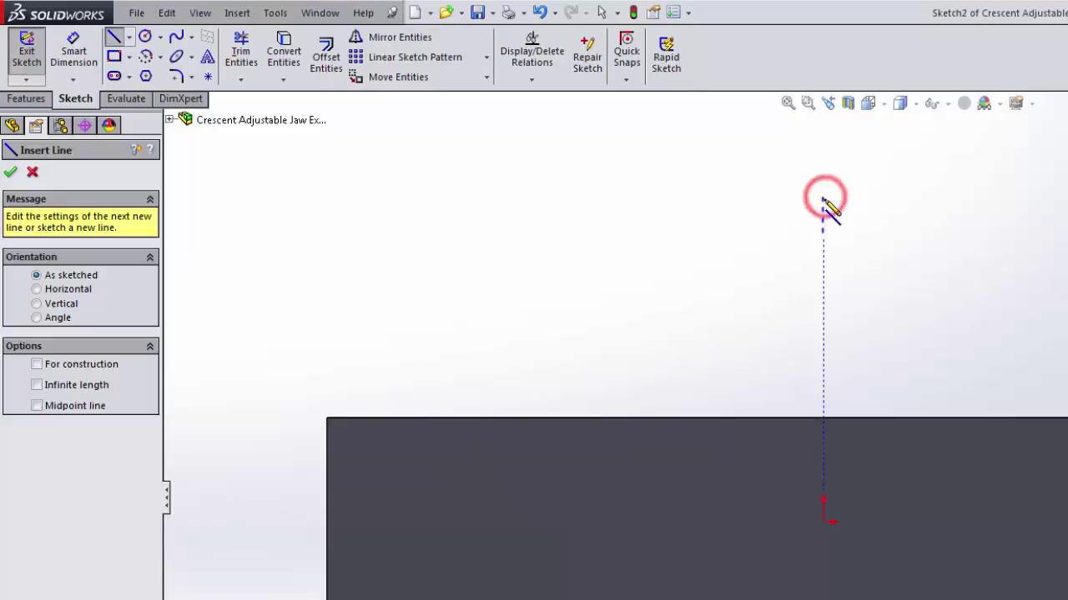
{"action": "left_click", "coordinate": [823, 520]}
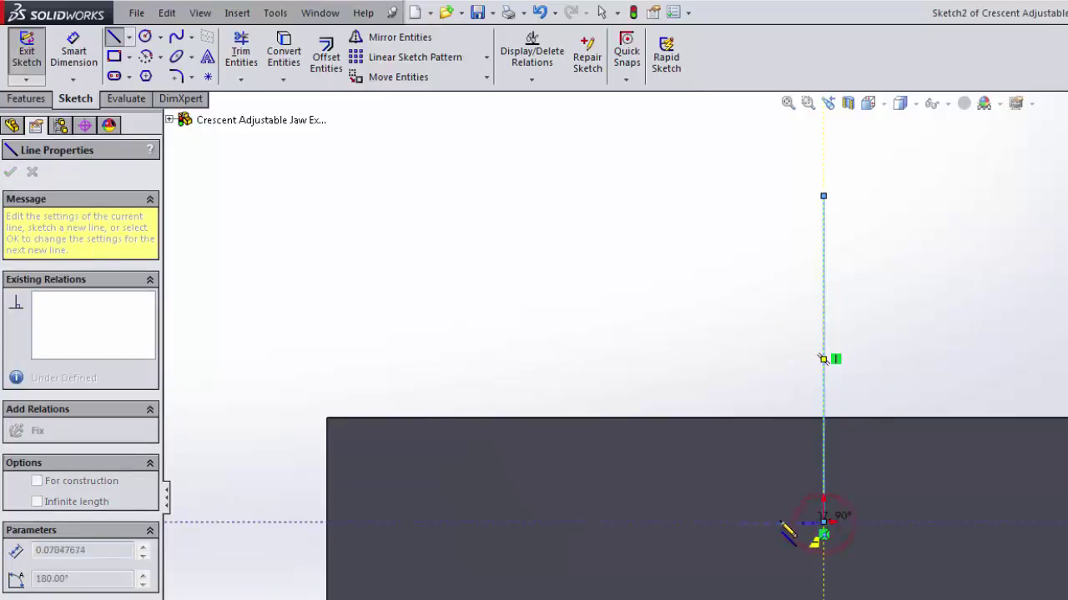
{"action": "left_click", "coordinate": [588, 523]}
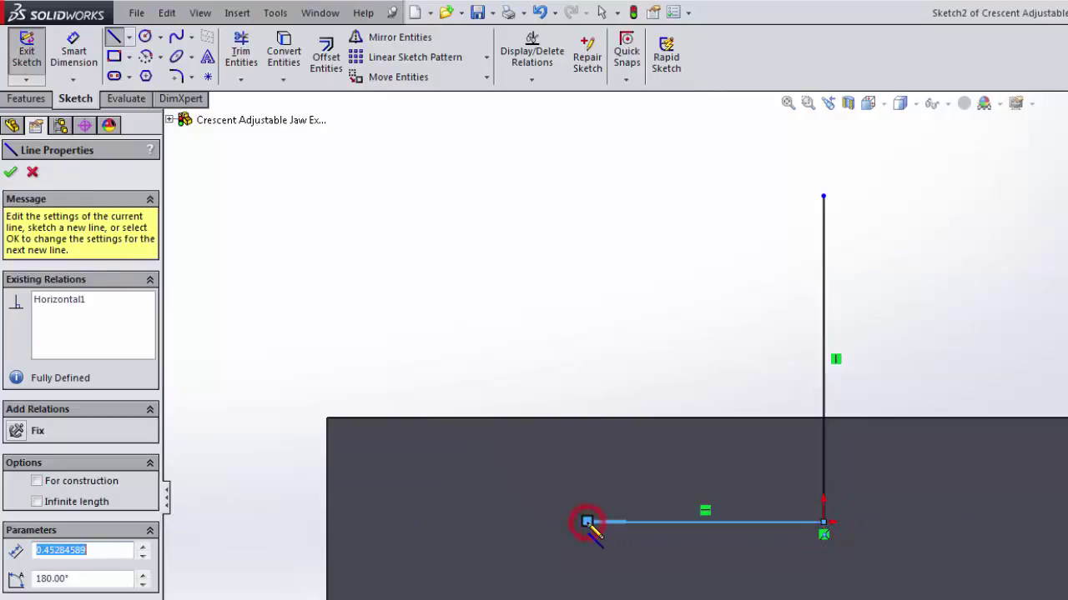
{"action": "key", "text": "Escape"}
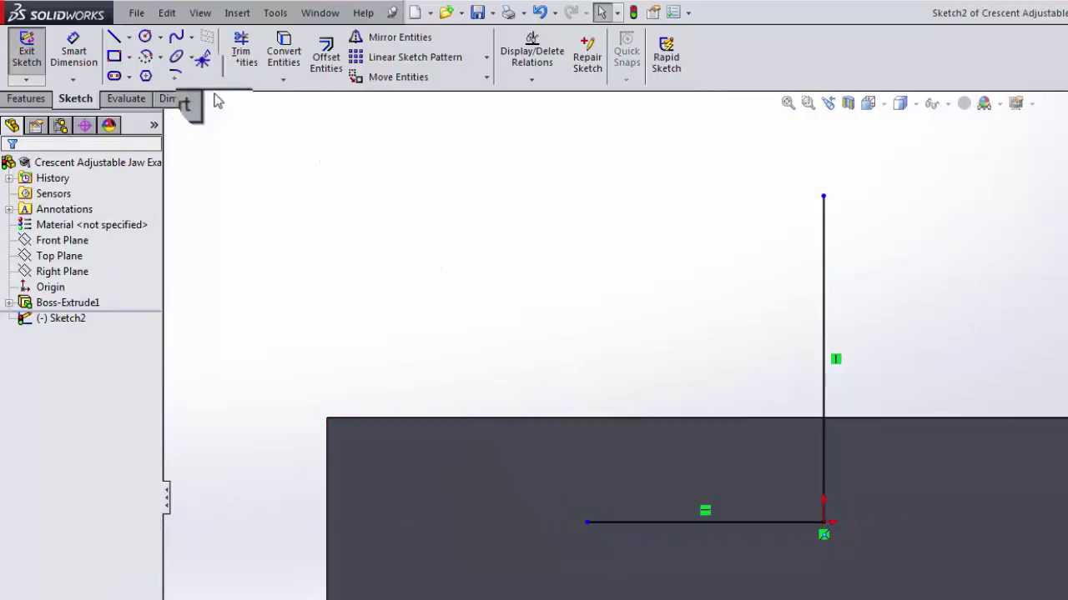
Draw a 3 Point Arc from the horizontal line's left end to the vertical line's top end, bulging outward to the upper left.
{"action": "left_click", "coordinate": [148, 58]}
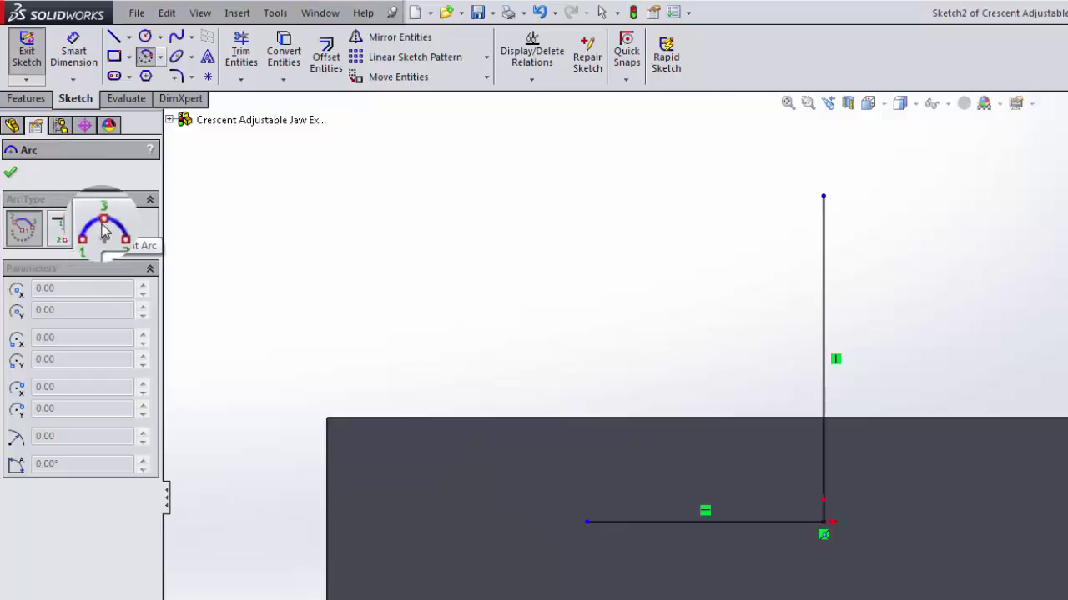
{"action": "left_click", "coordinate": [103, 228]}
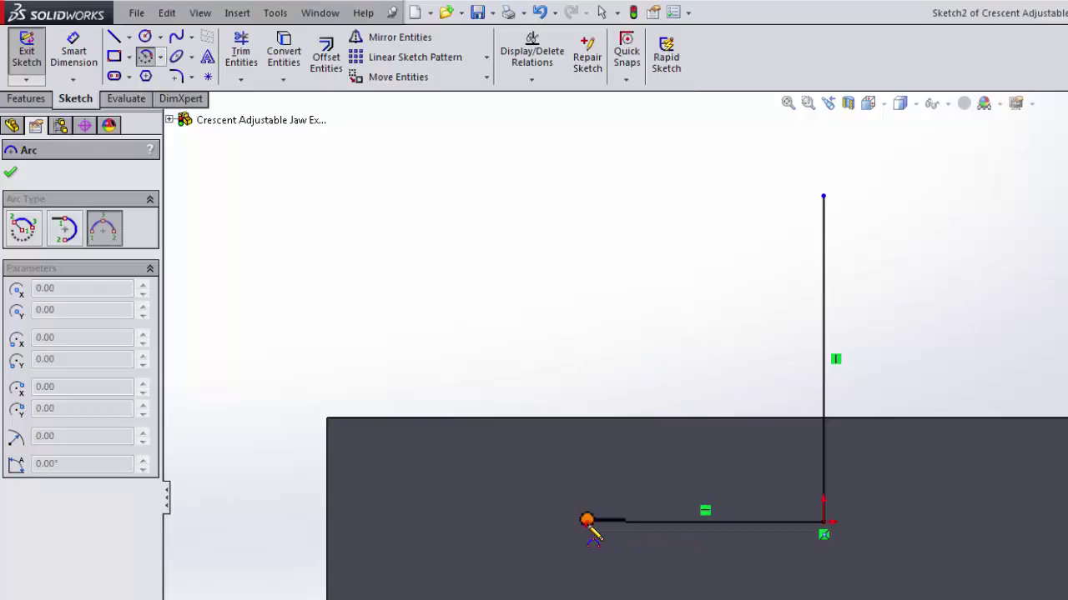
{"action": "left_click", "coordinate": [587, 521]}
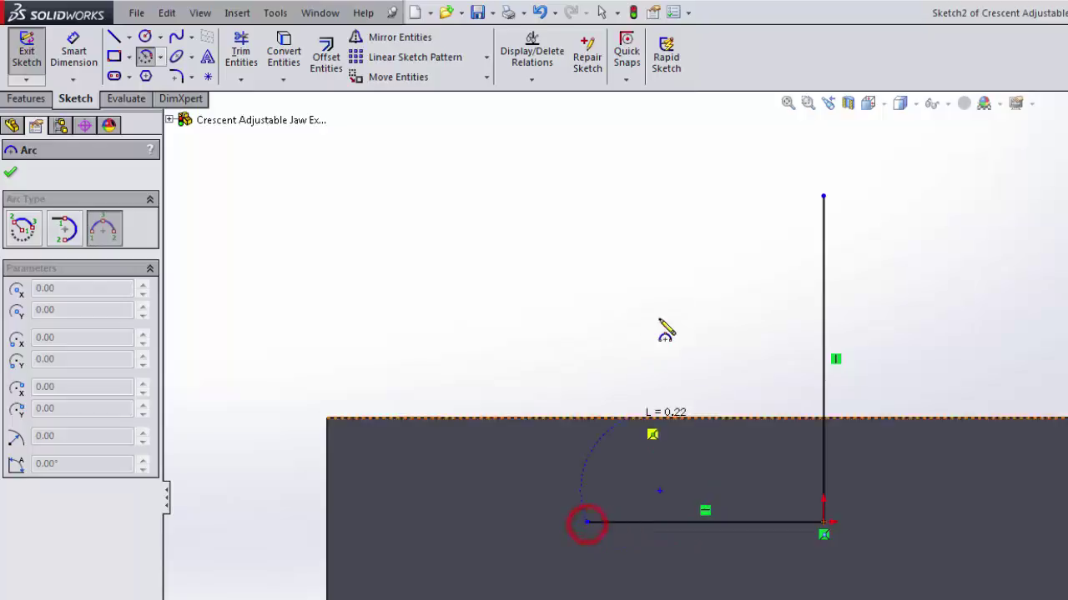
{"action": "left_click", "coordinate": [824, 194]}
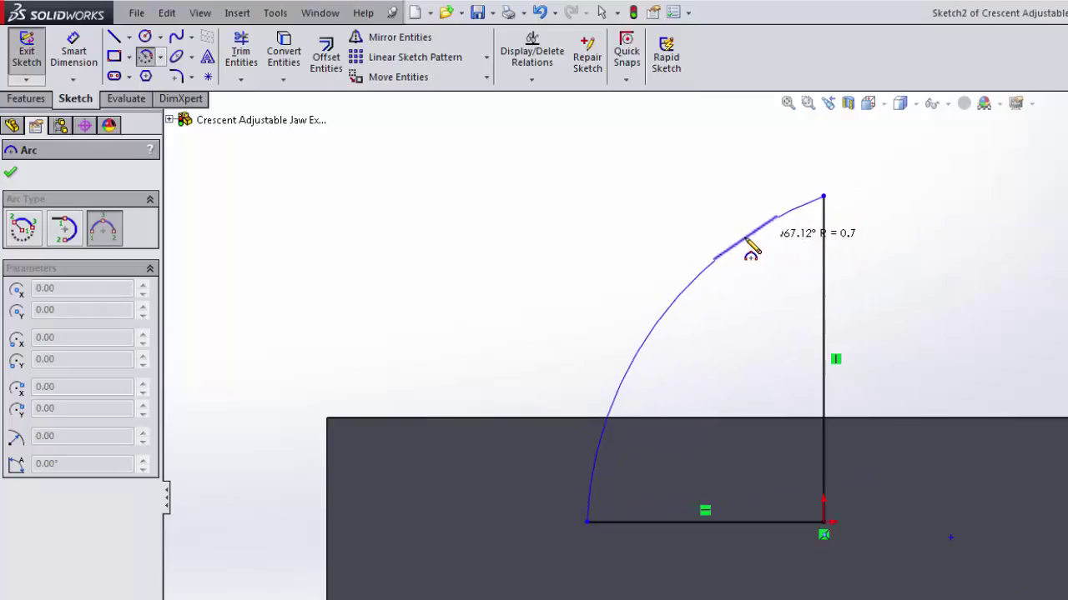
{"action": "left_click", "coordinate": [744, 247]}
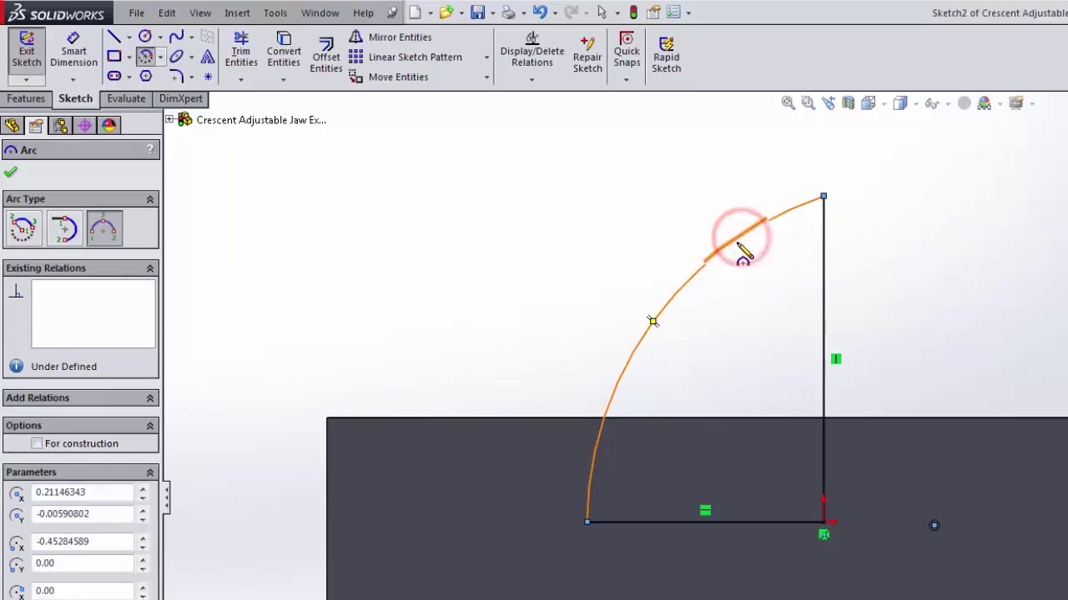
{"action": "key", "text": "Escape"}
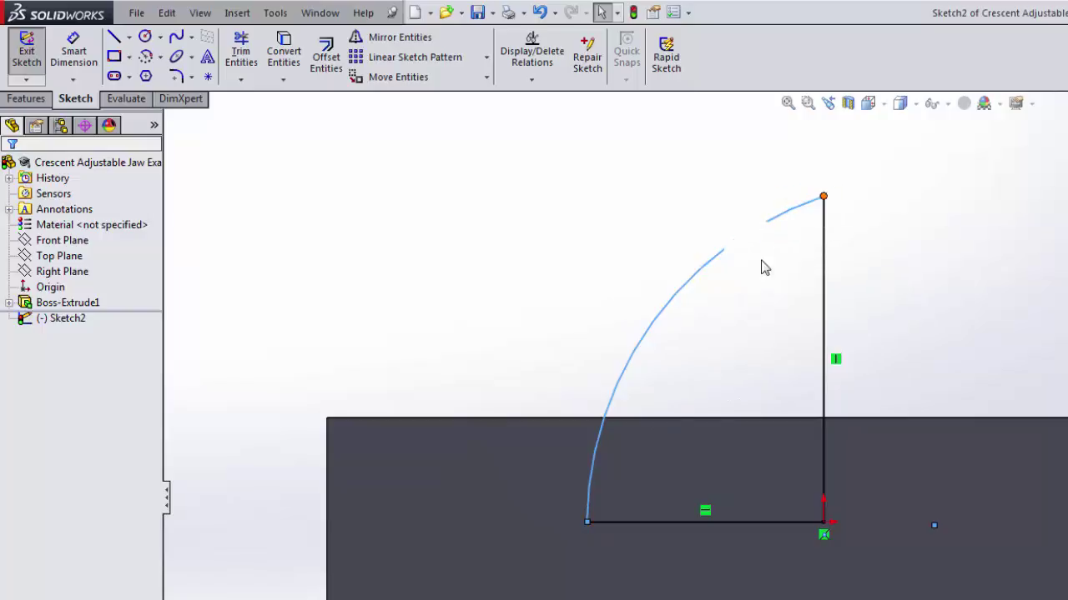
{"action": "left_click", "coordinate": [654, 395]}
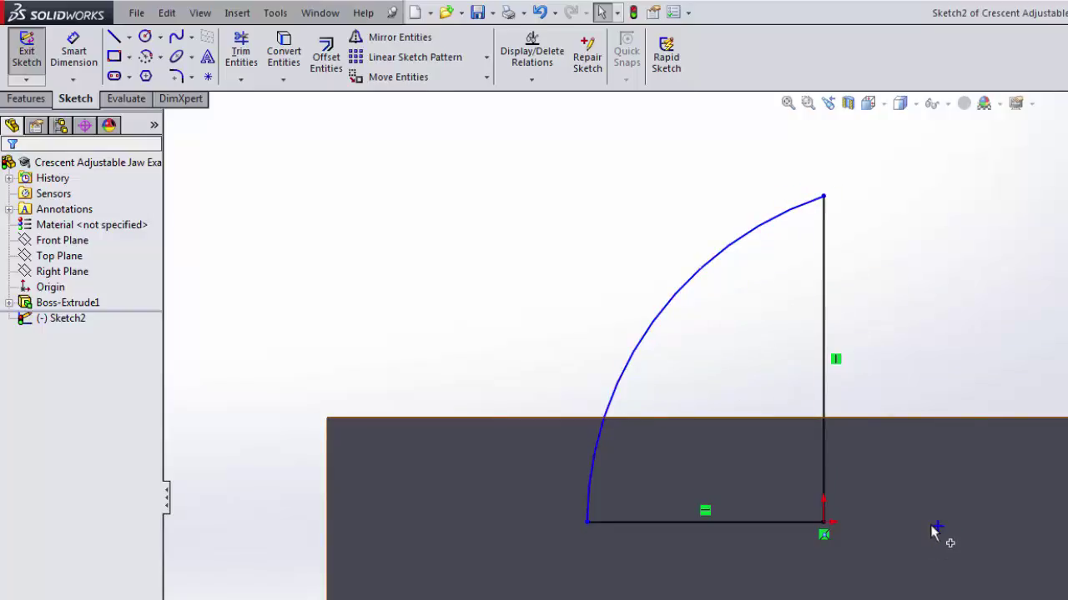
Add a Coincident relation between the arc's centre point and the horizontal line.
{"action": "left_click", "coordinate": [934, 525]}
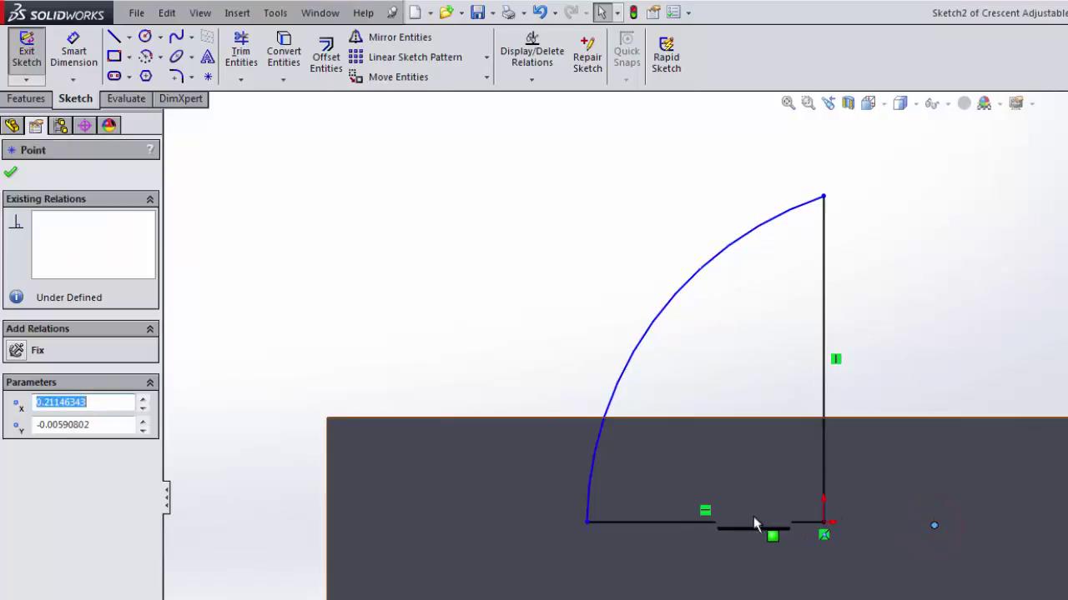
{"action": "left_click", "coordinate": [737, 532], "text": "ctrl"}
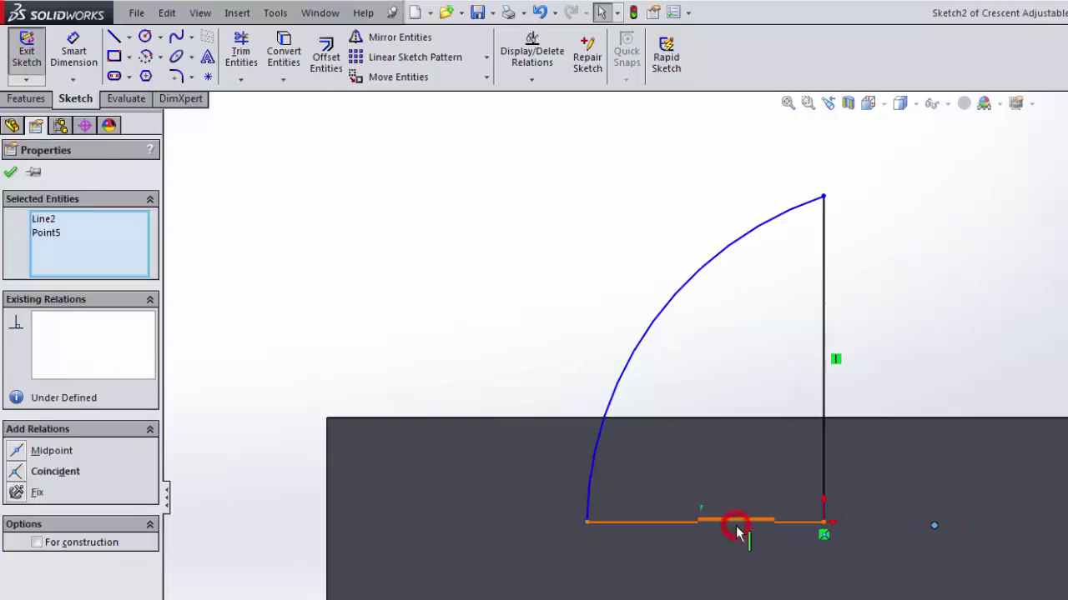
{"action": "left_click", "coordinate": [18, 472]}
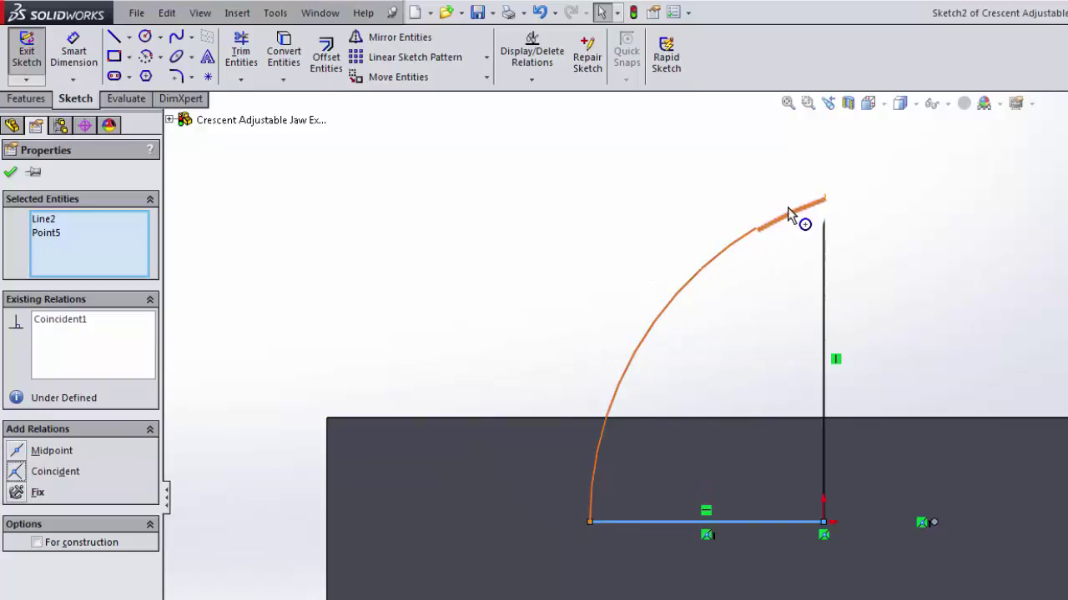
{"action": "left_click", "coordinate": [797, 238]}
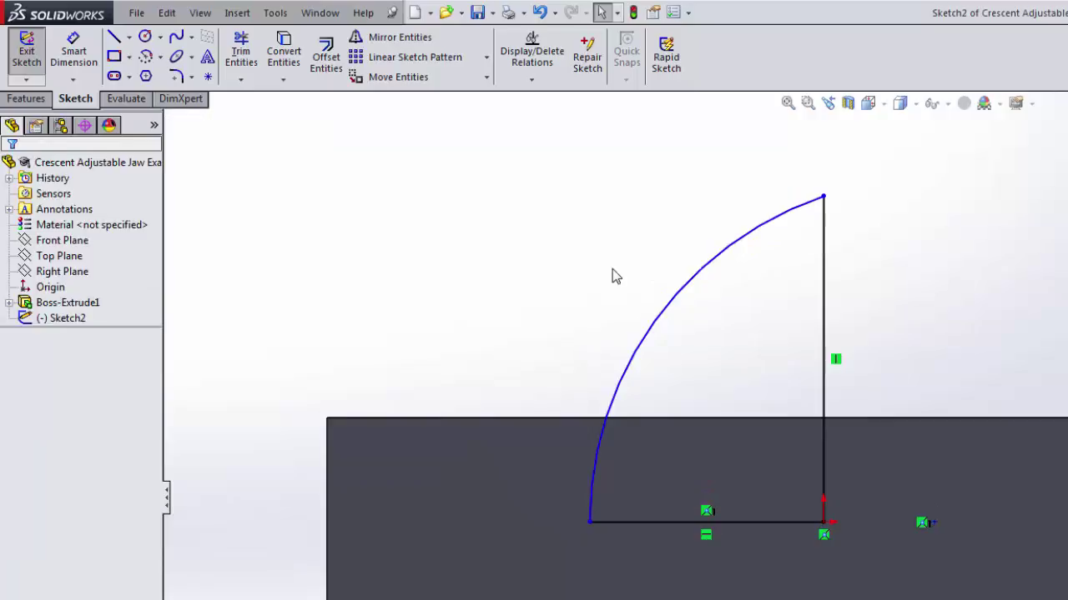
Dimension the horizontal distance from the slide's left edge to the arc's lower endpoint as .358 in.
{"action": "left_click", "coordinate": [75, 46]}
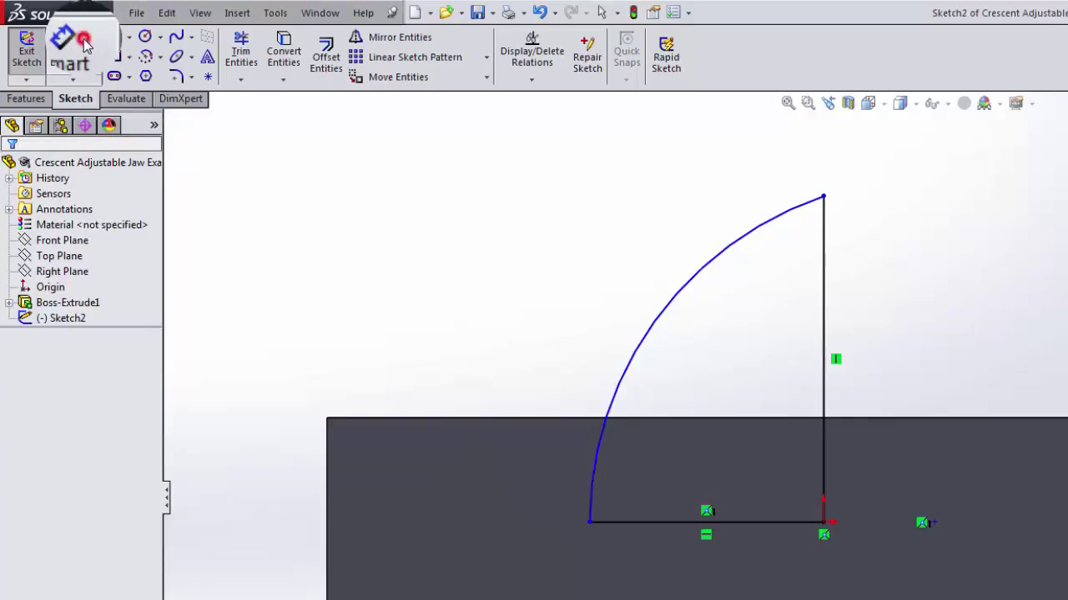
{"action": "left_click", "coordinate": [326, 484]}
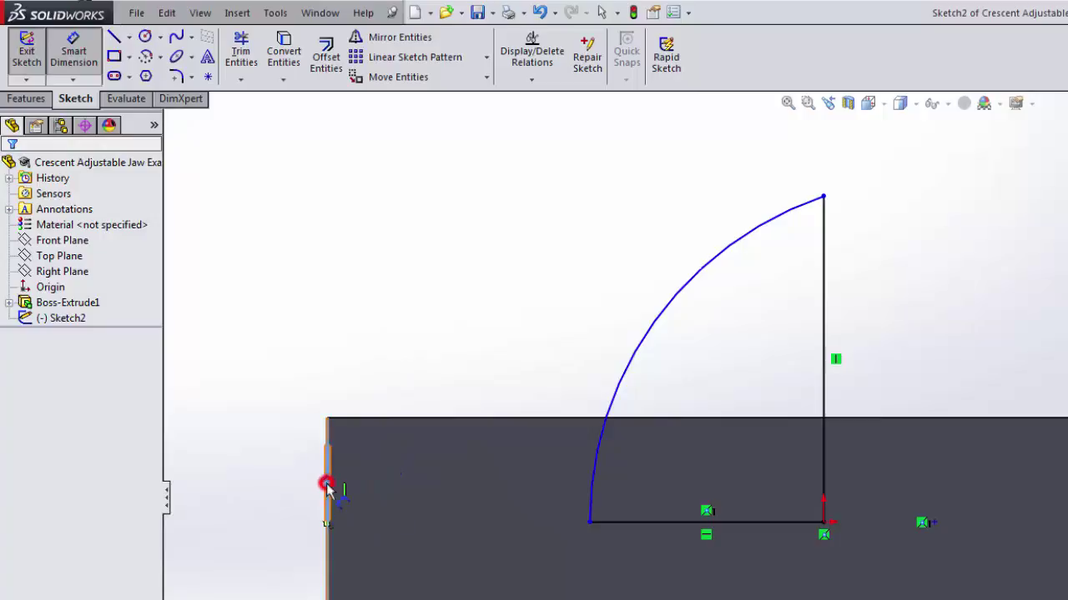
{"action": "left_click", "coordinate": [589, 522]}
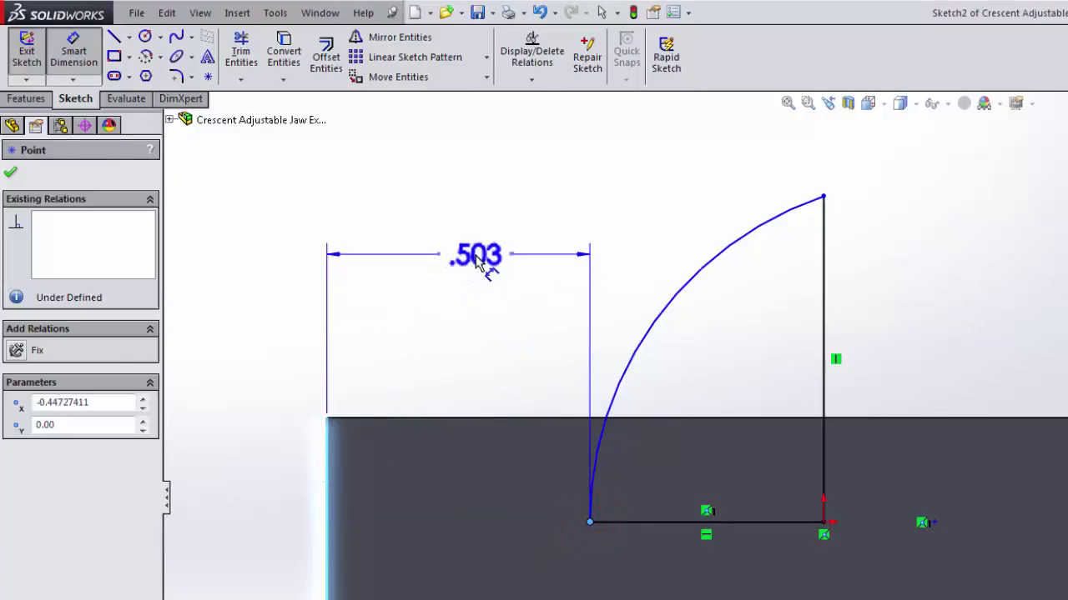
{"action": "left_click", "coordinate": [476, 261]}
{"action": "type", "text": ".358"}
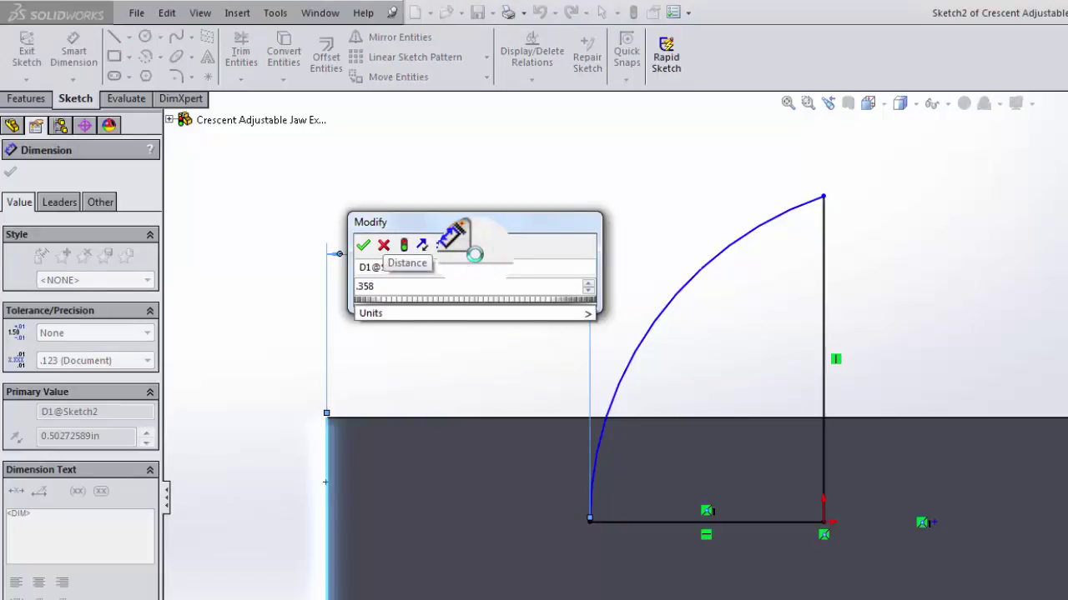
{"action": "key", "text": "Return"}
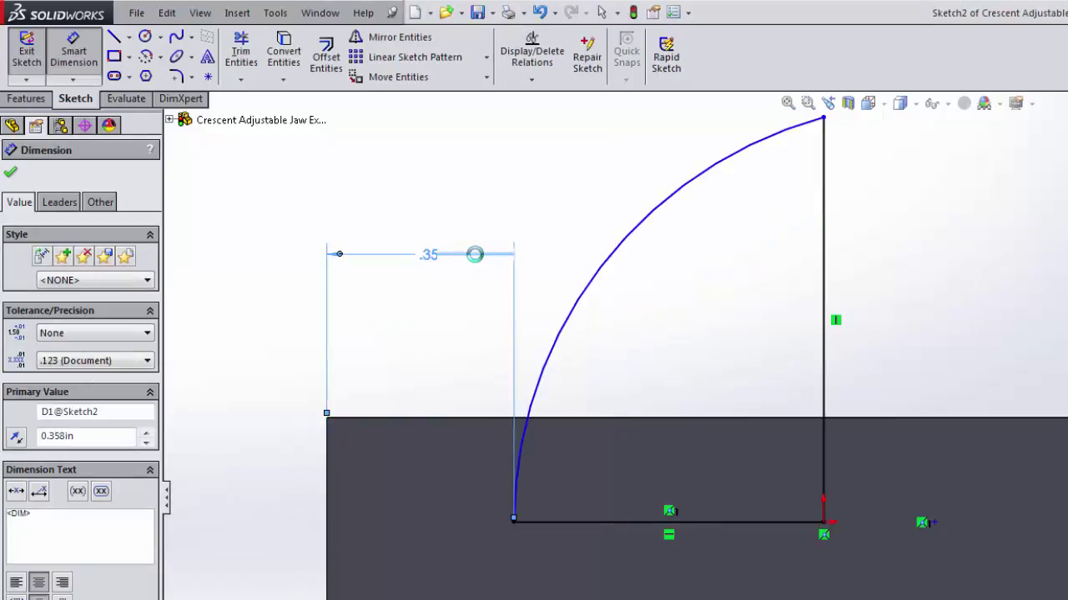
Dimension the jaw profile's vertical line at 1.067 in and close the sketch with a rebuild.
{"action": "scroll", "coordinate": [917, 261], "scroll_direction": "up", "scroll_amount": 1}
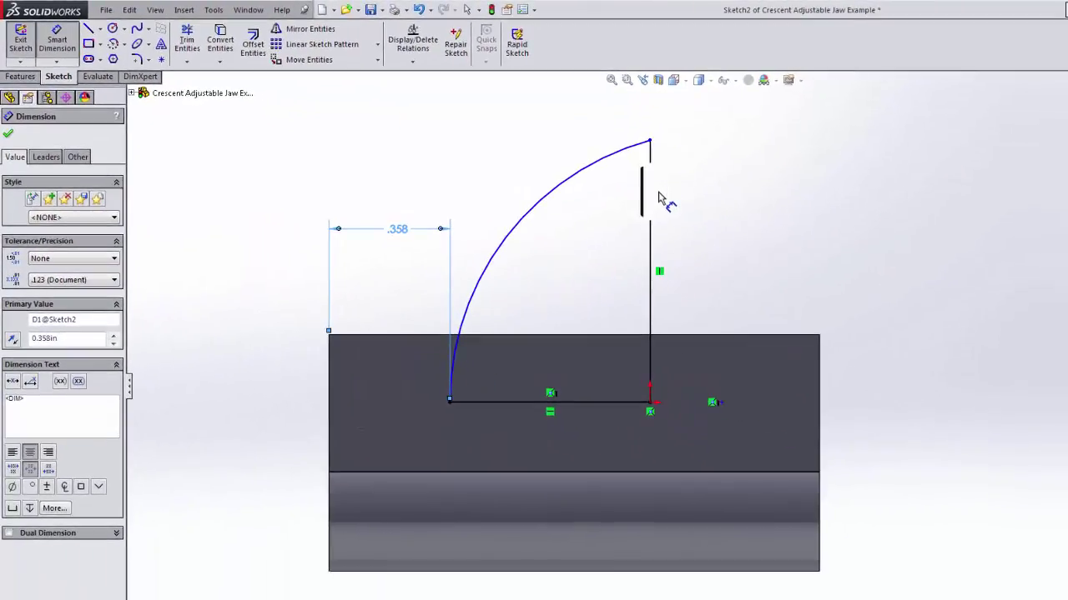
{"action": "left_click", "coordinate": [653, 204]}
{"action": "left_click", "coordinate": [937, 239]}
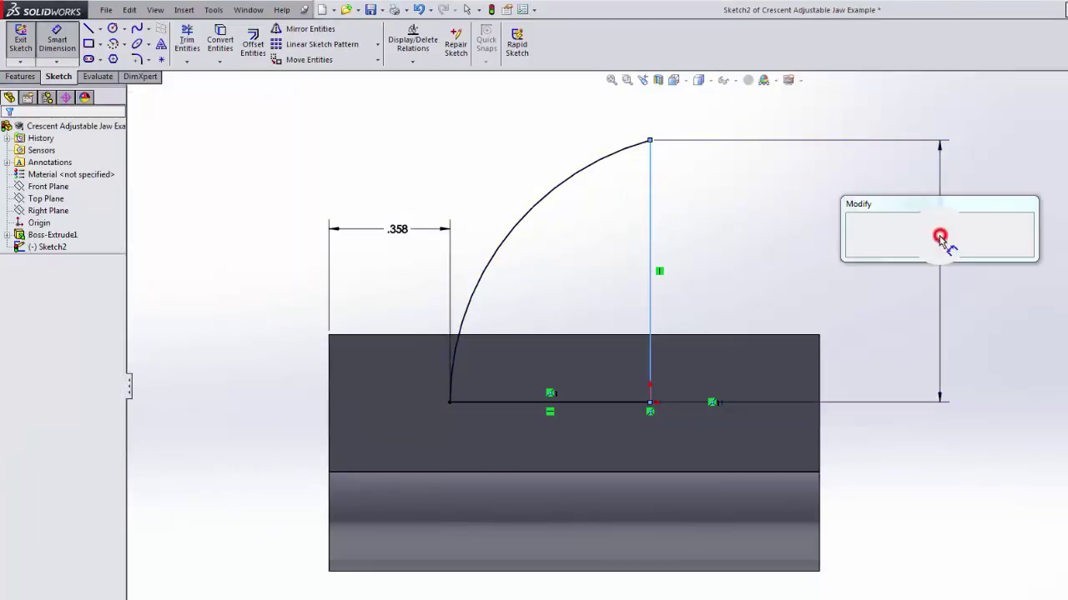
{"action": "type", "text": "1.067"}
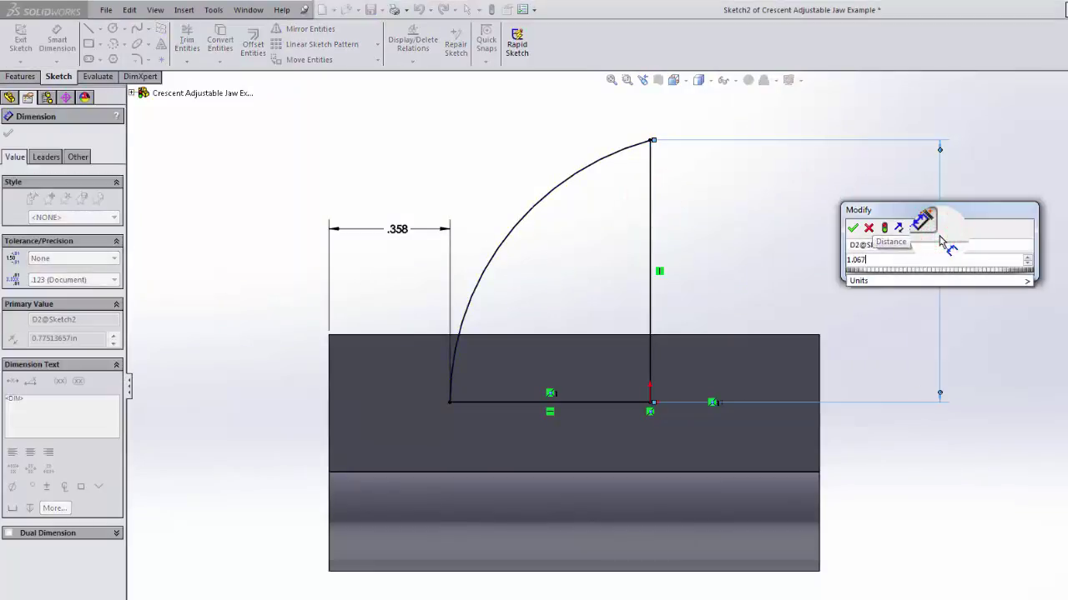
{"action": "key", "text": "Return"}
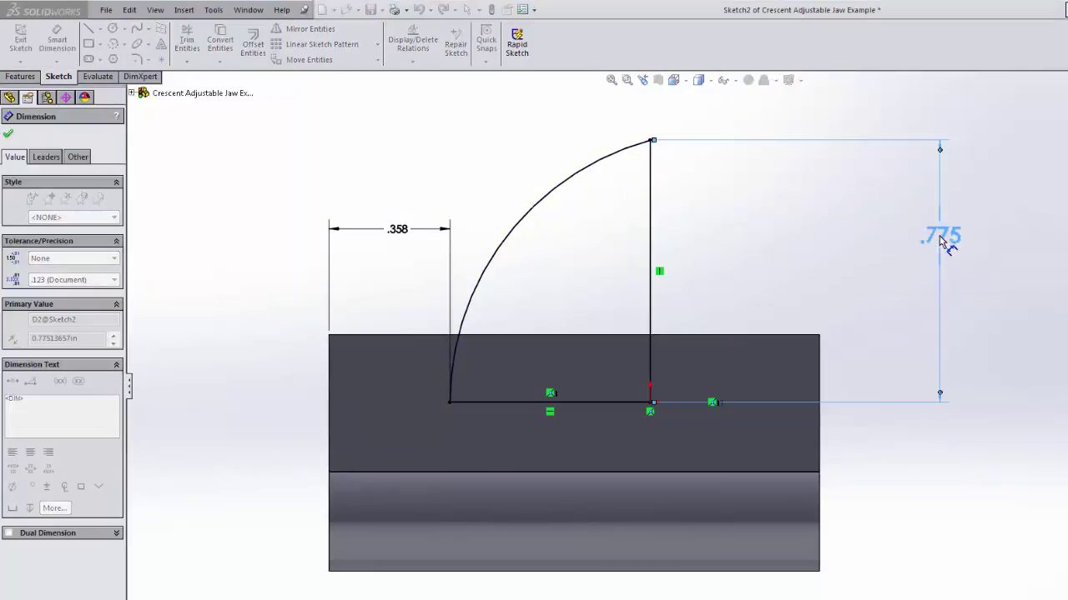
{"action": "key", "text": "f"}
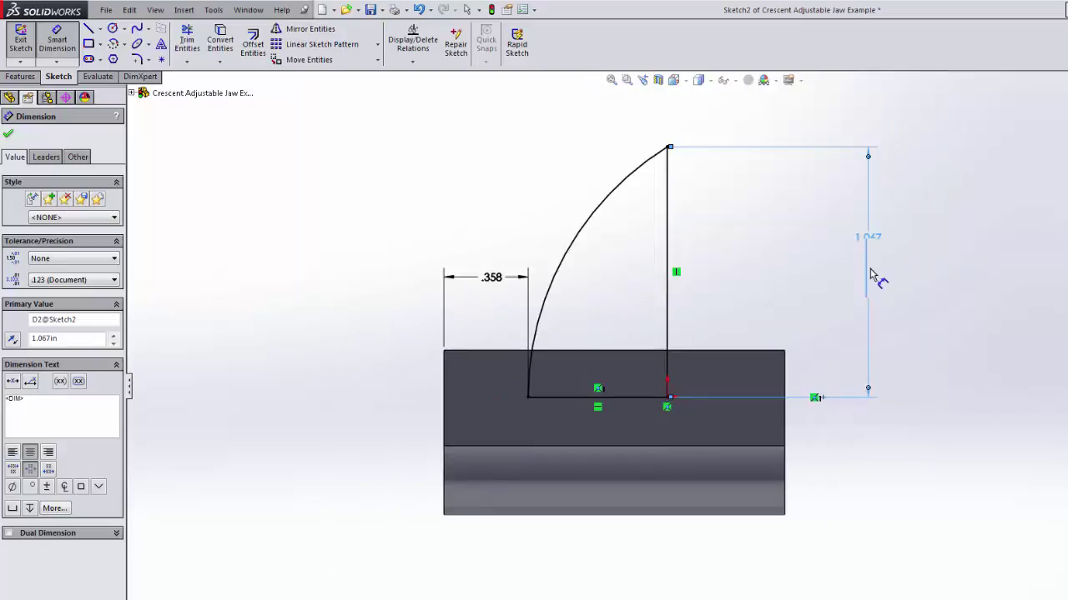
{"action": "middle_click_drag", "start_coordinate": [940, 209], "coordinate": [839, 300]}
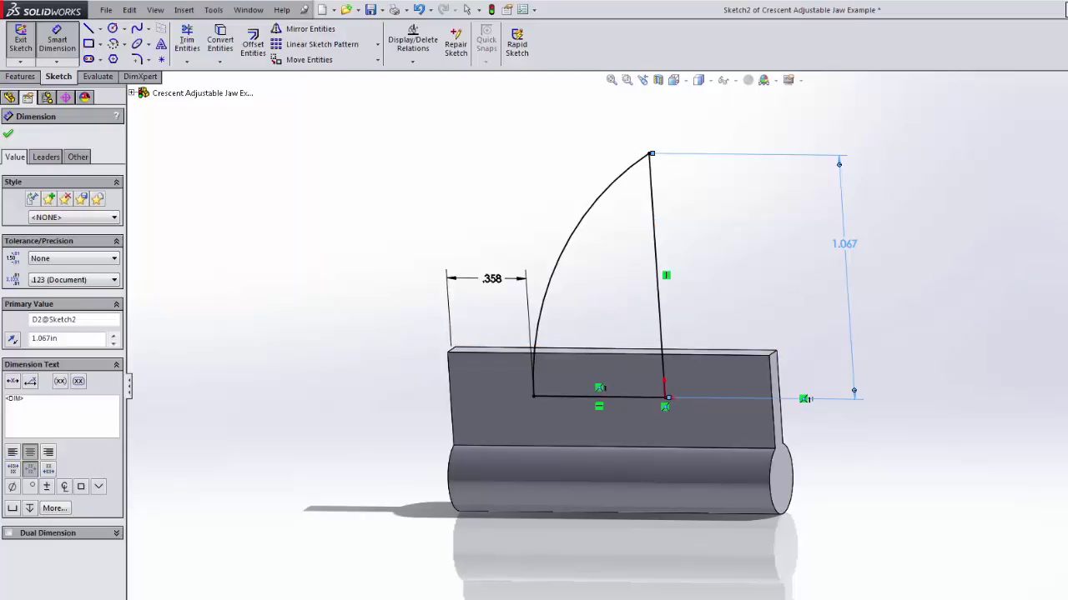
{"action": "key", "text": "ctrl+b"}
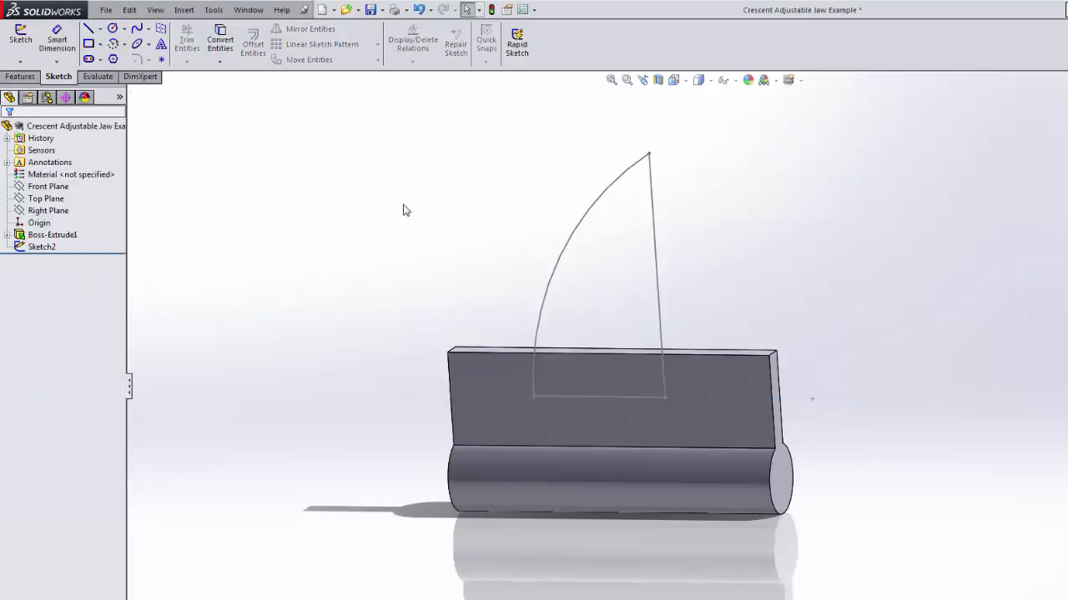
Extrude the jaw sketch as a boss with the Mid Plane end condition and a depth of .515 in, merged with the slide.
{"action": "left_click", "coordinate": [54, 252]}
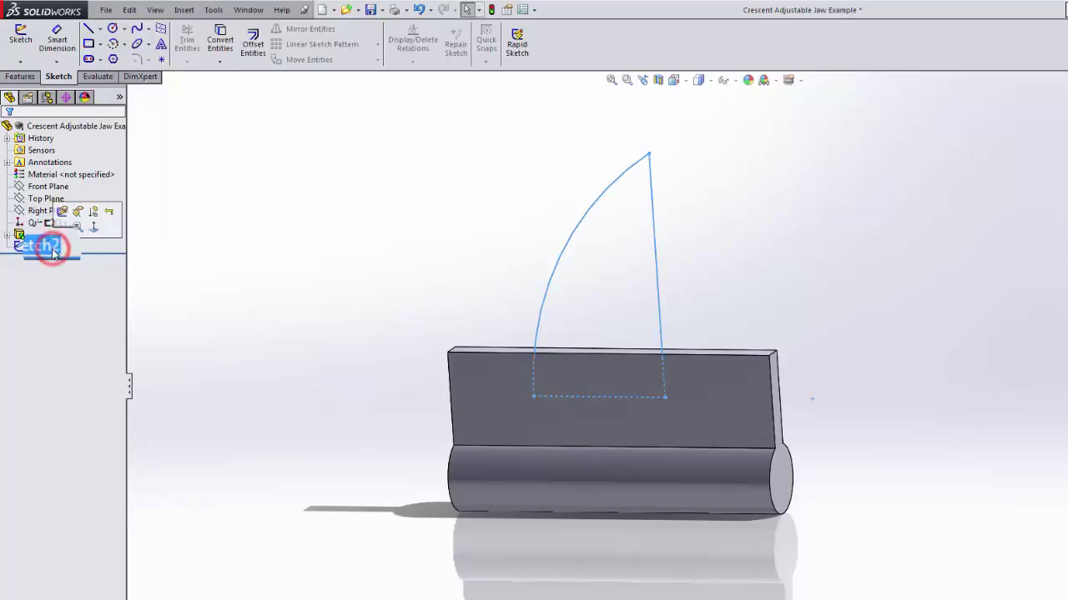
{"action": "left_click", "coordinate": [32, 78]}
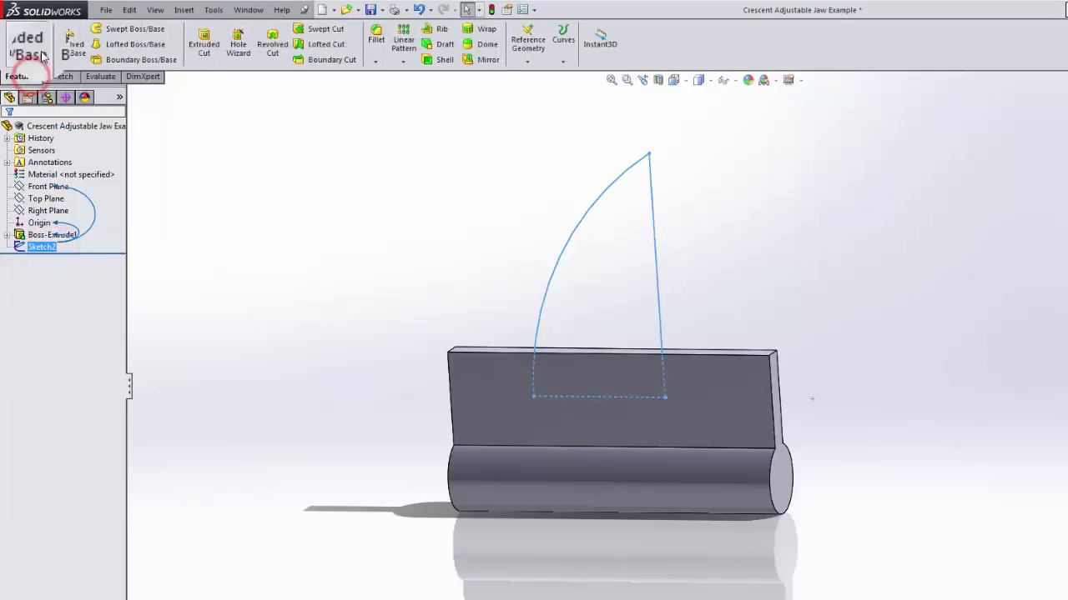
{"action": "left_click", "coordinate": [29, 41]}
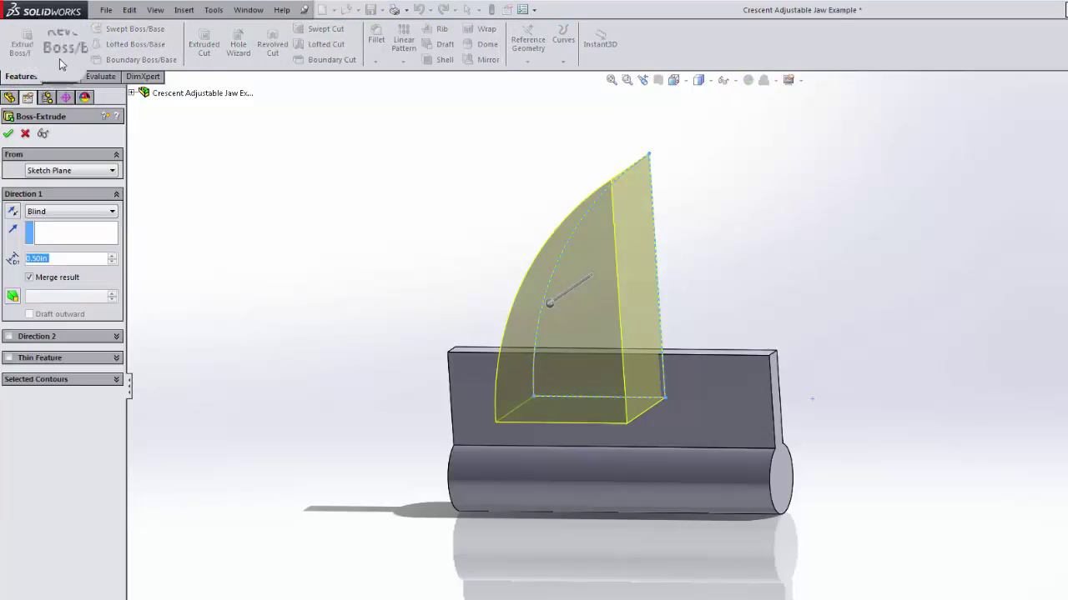
{"action": "middle_click_drag", "start_coordinate": [402, 172], "coordinate": [354, 198]}
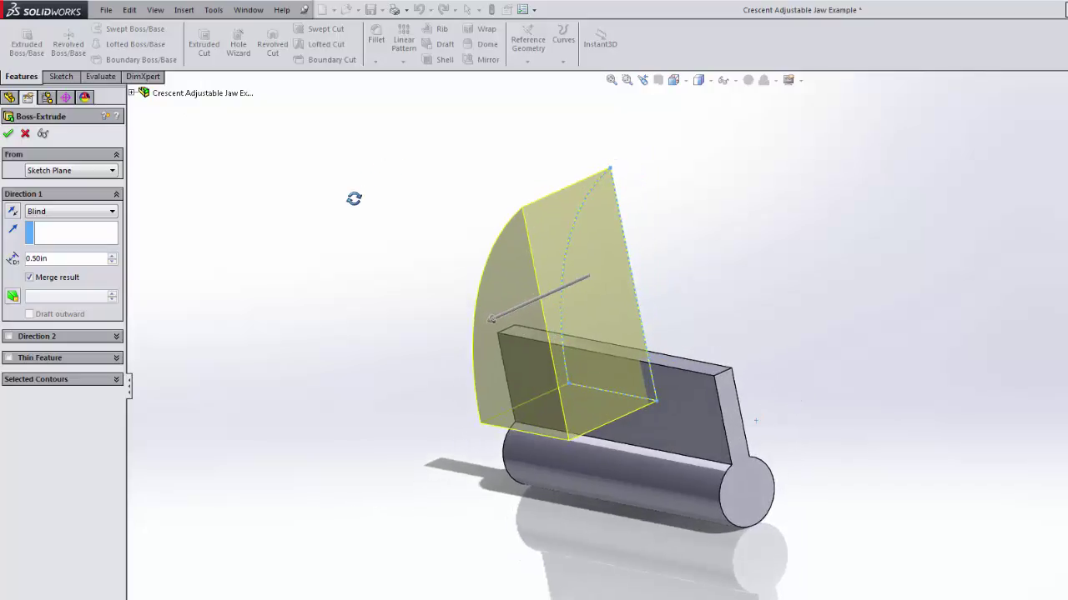
{"action": "left_click", "coordinate": [111, 211]}
{"action": "left_click", "coordinate": [72, 276]}
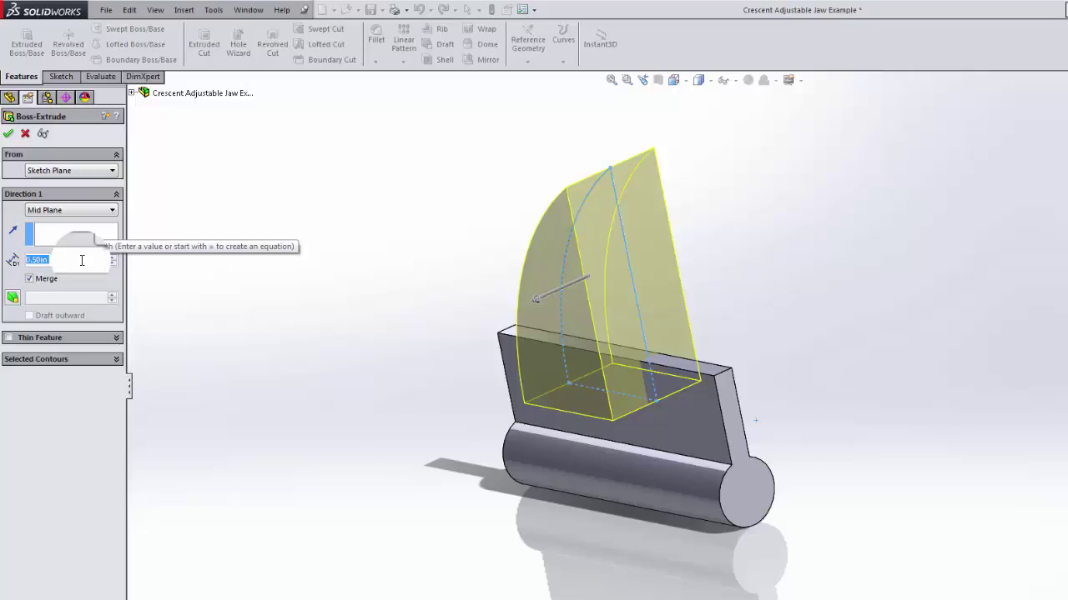
{"action": "type", "text": ".515"}
{"action": "key", "text": "Return"}
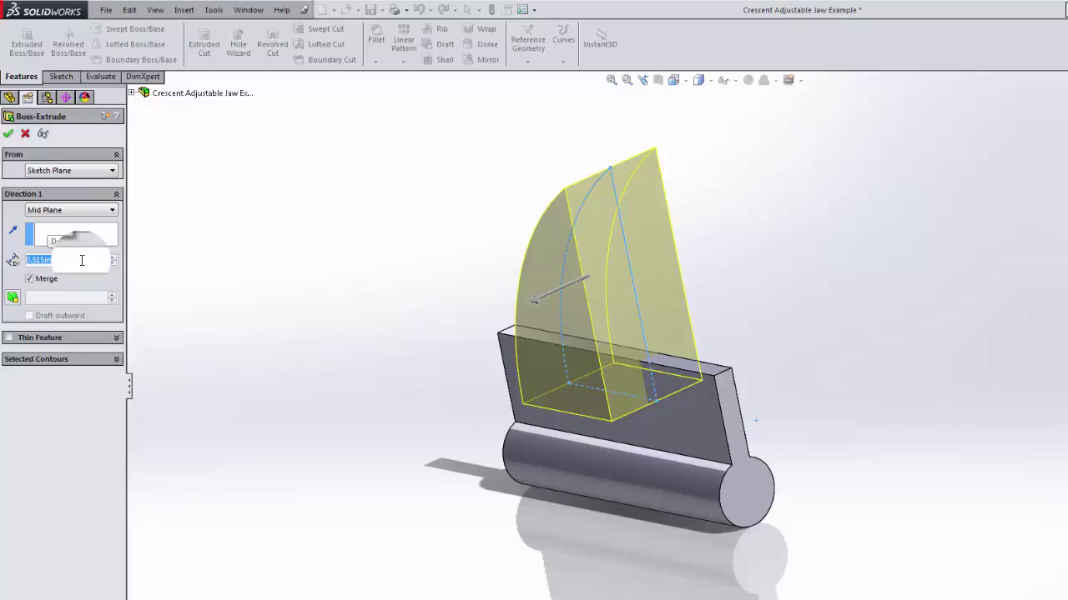
{"action": "left_click", "coordinate": [8, 133]}
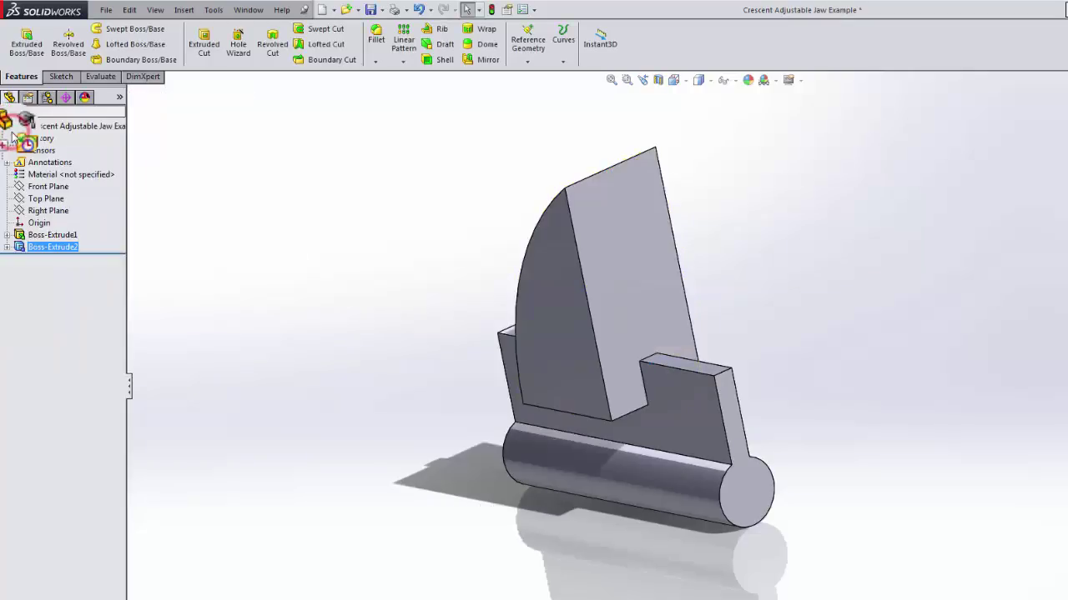
Start a new sketch on the Top Plane and orient the view normal to it.
{"action": "middle_click_drag", "start_coordinate": [451, 292], "coordinate": [513, 292]}
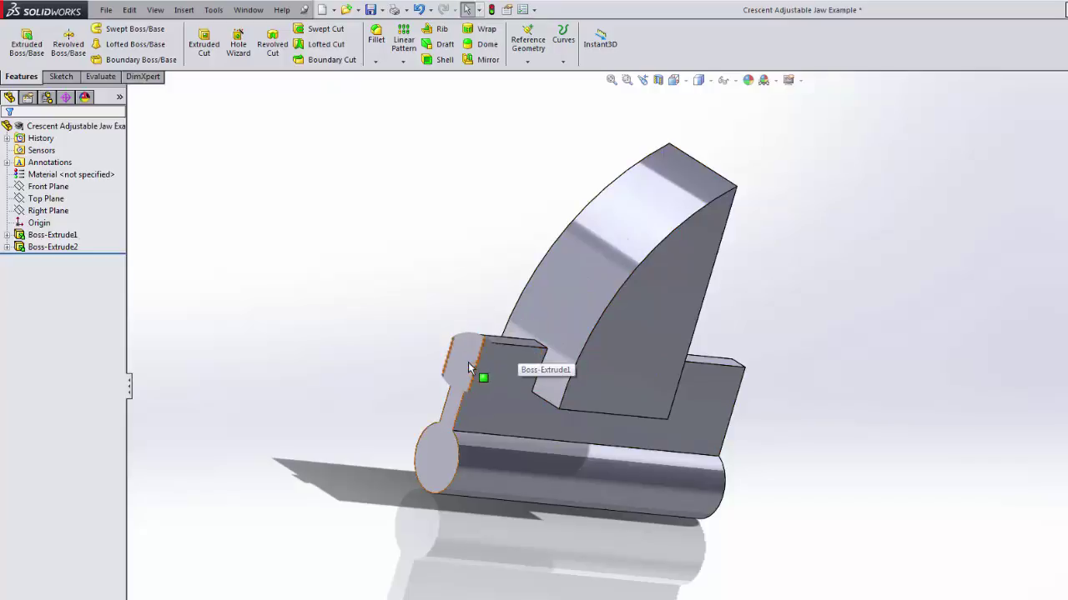
{"action": "middle_click_drag", "start_coordinate": [468, 362], "coordinate": [334, 349]}
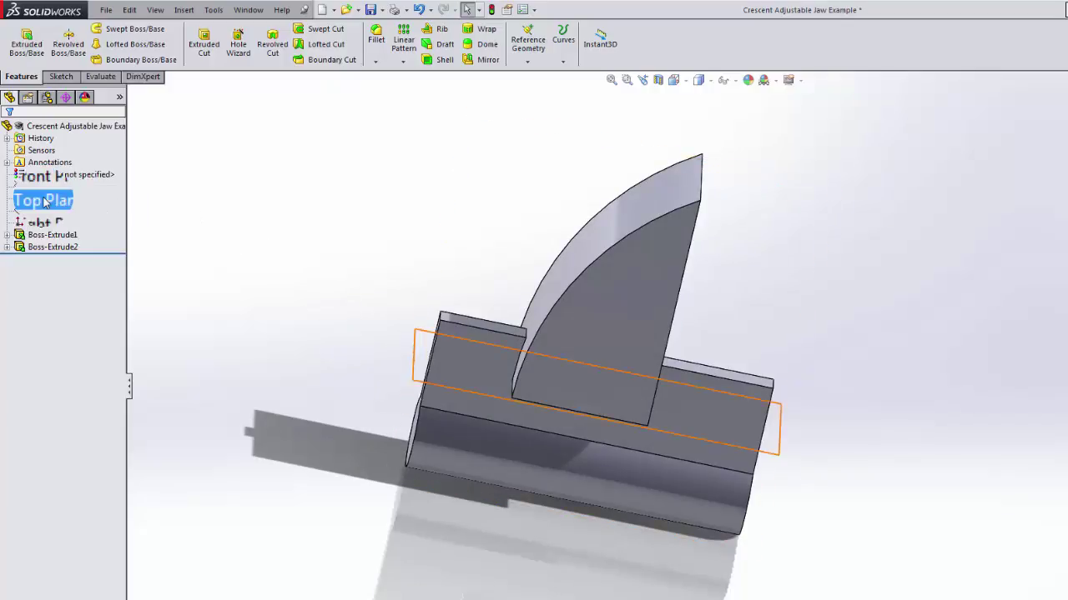
{"action": "left_click", "coordinate": [44, 200]}
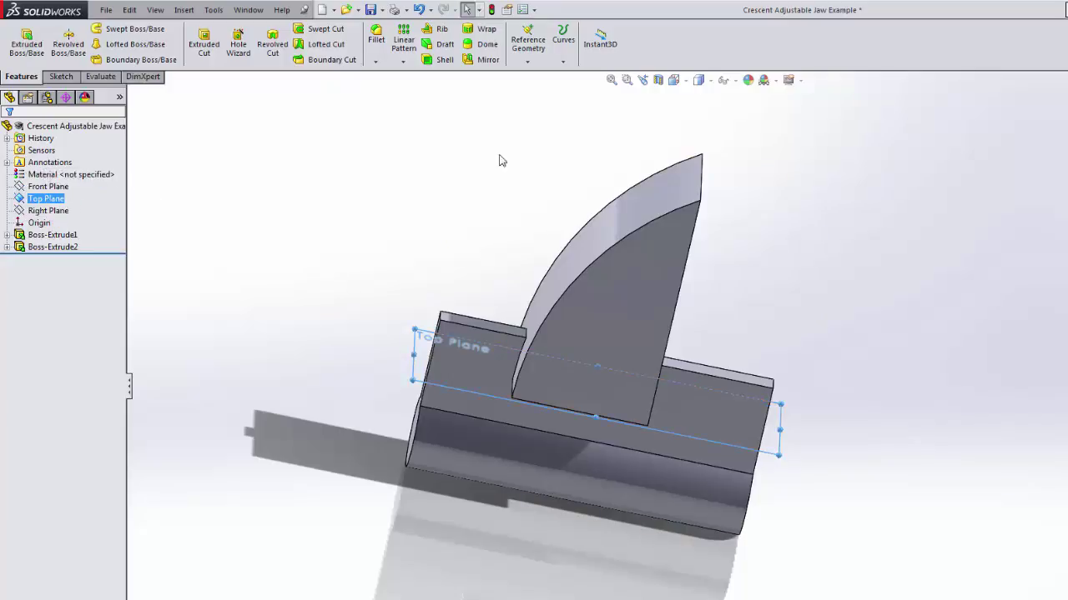
{"action": "left_click", "coordinate": [58, 77]}
{"action": "left_click", "coordinate": [25, 46]}
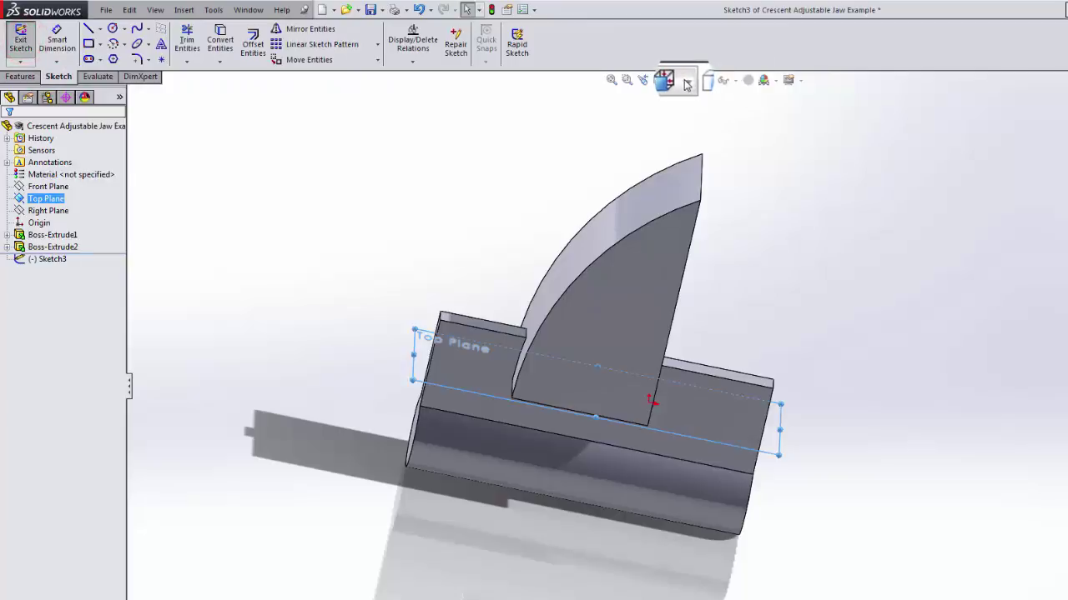
{"action": "left_click", "coordinate": [682, 81]}
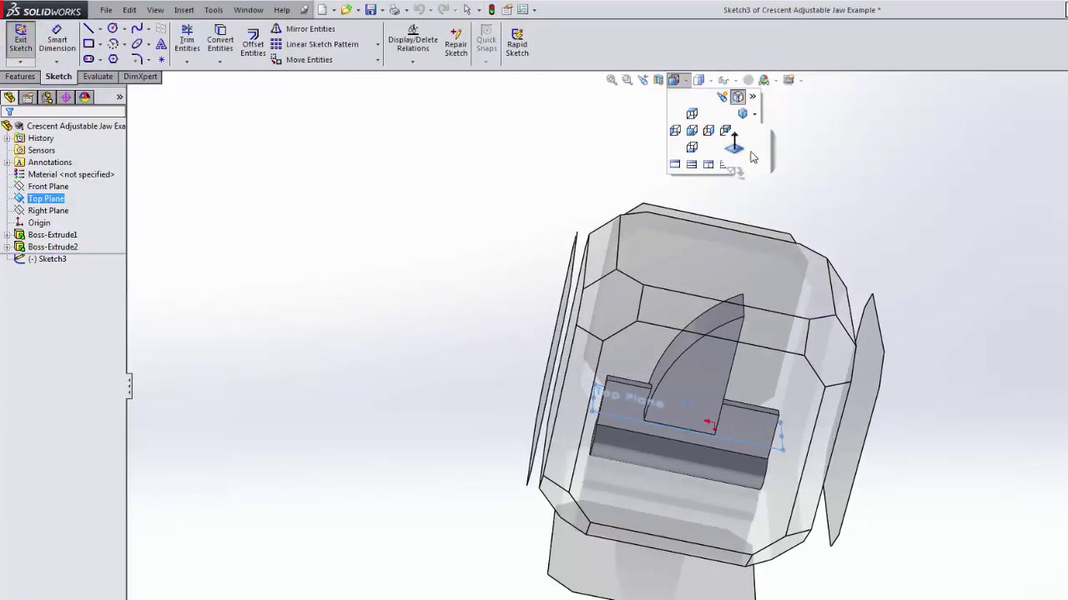
{"action": "left_click", "coordinate": [747, 152]}
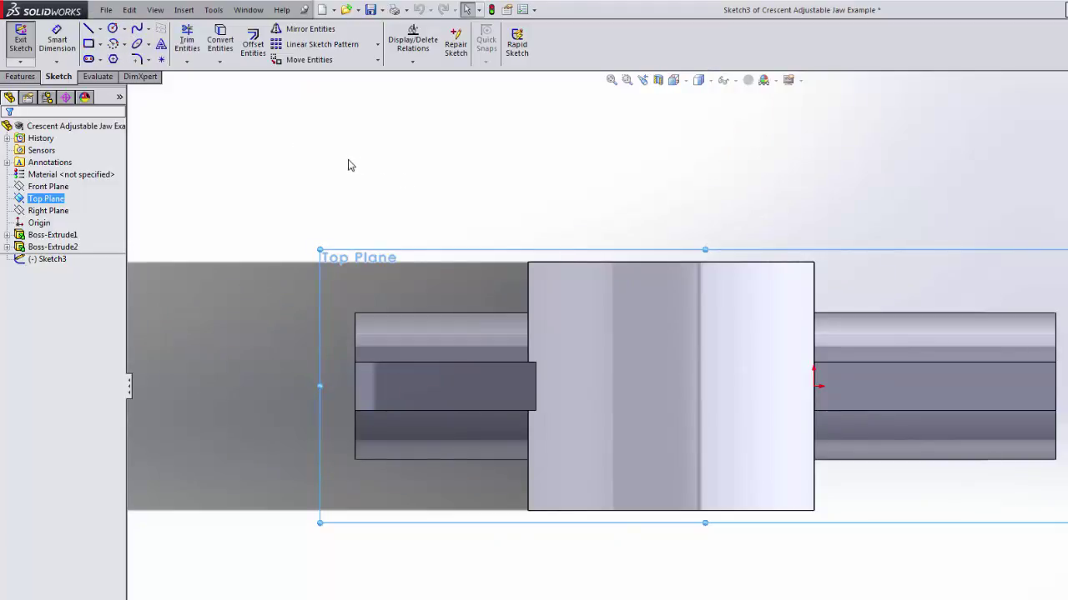
Draw a centerpoint arc of about 41°, centred right of the origin, running between the jaw's lower and upper edges and bulging to its left edge.
{"action": "left_click", "coordinate": [90, 30]}
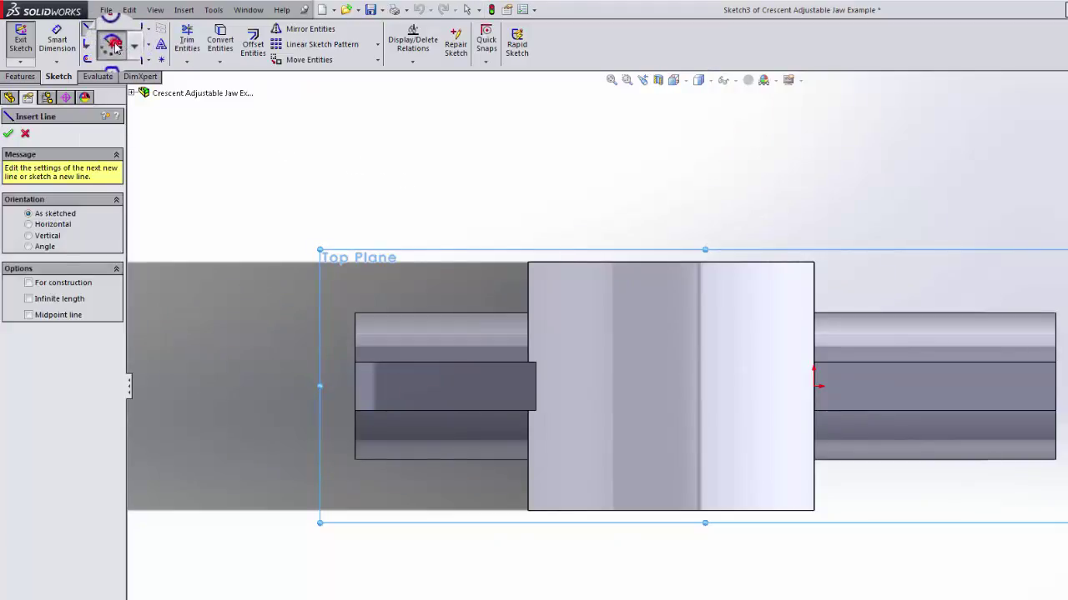
{"action": "left_click", "coordinate": [114, 44]}
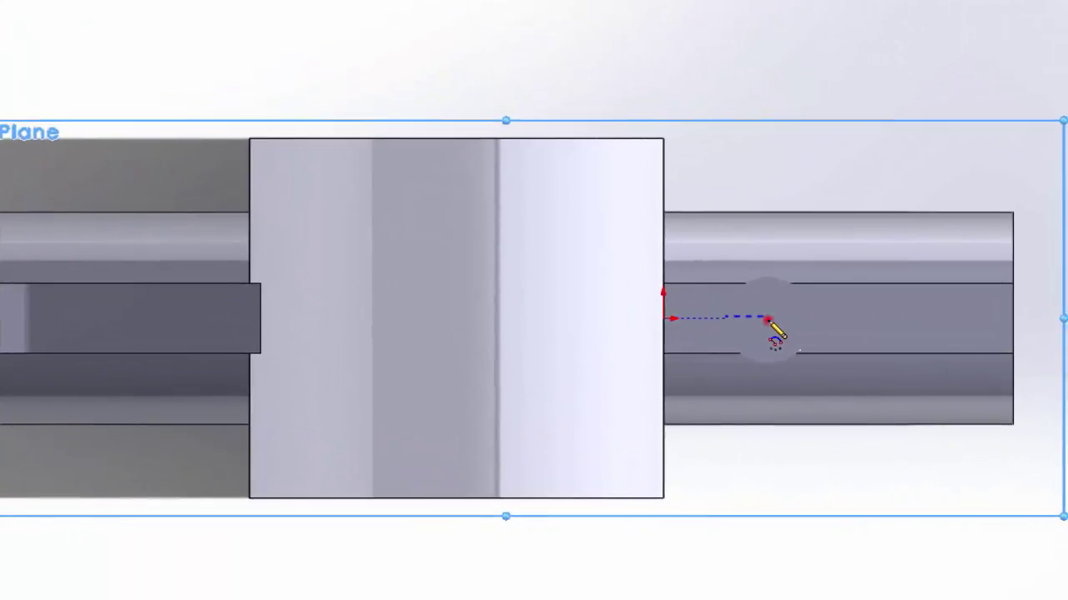
{"action": "left_click", "coordinate": [767, 317]}
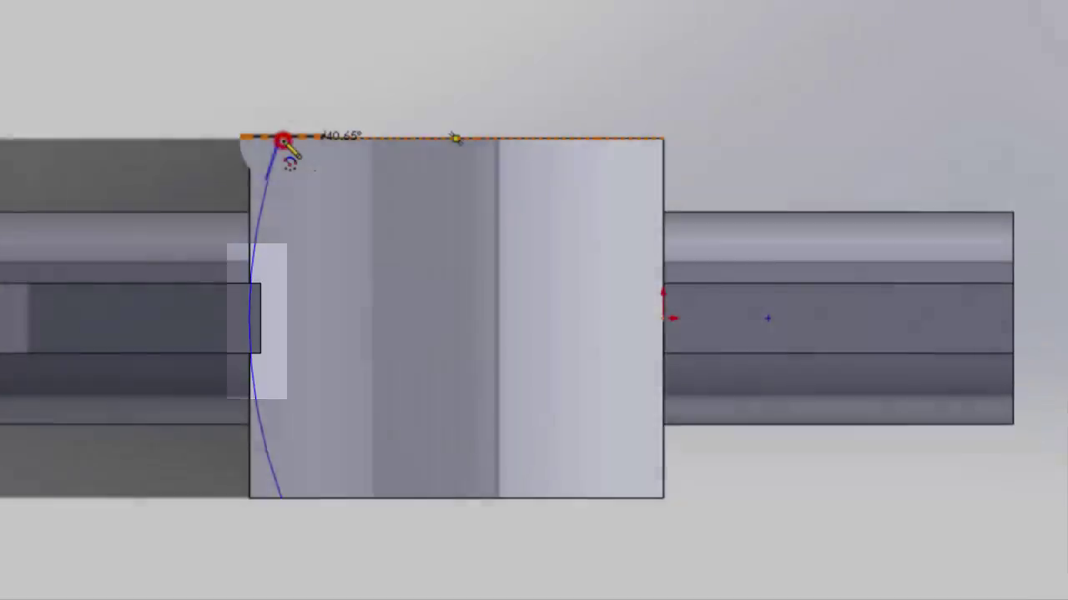
{"action": "left_click", "coordinate": [280, 138]}
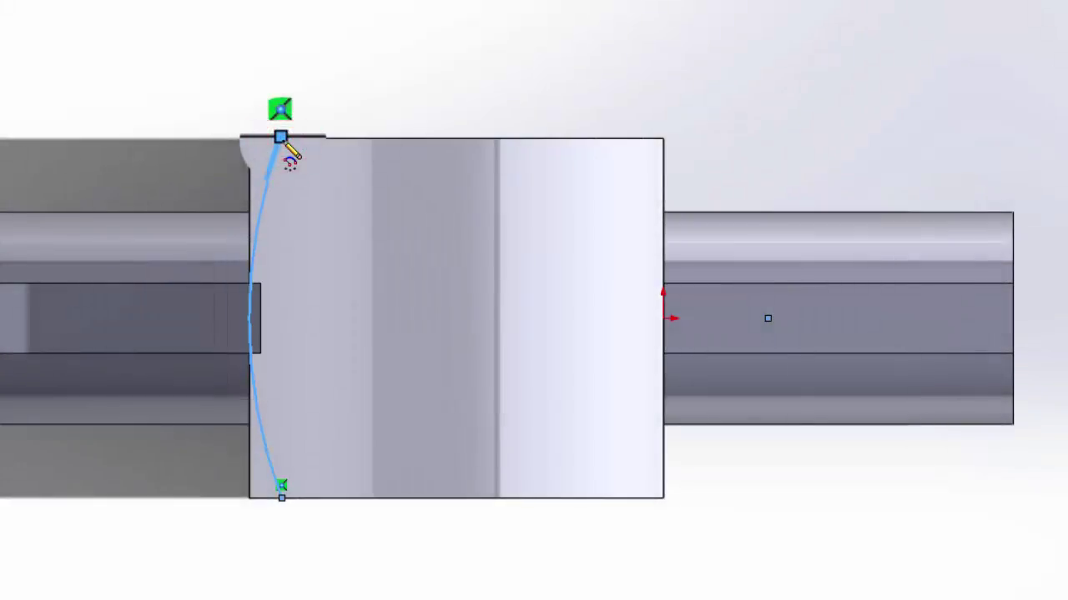
{"action": "key", "text": "Escape"}
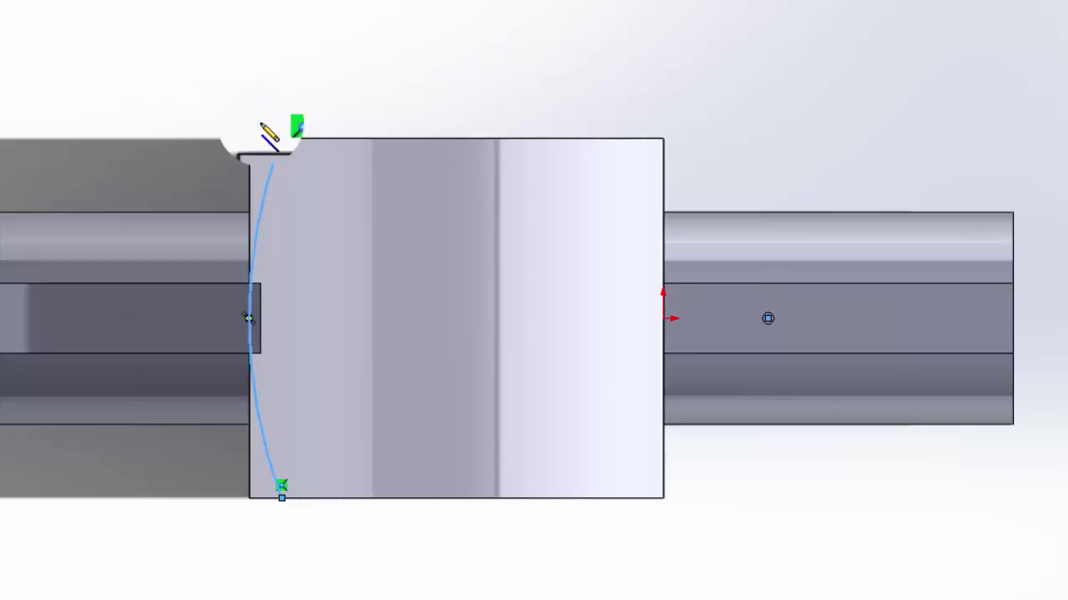
Close the arc profile with two horizontal lines from its ends to the slide's left end, joined there by a vertical line.
{"action": "left_click", "coordinate": [281, 139]}
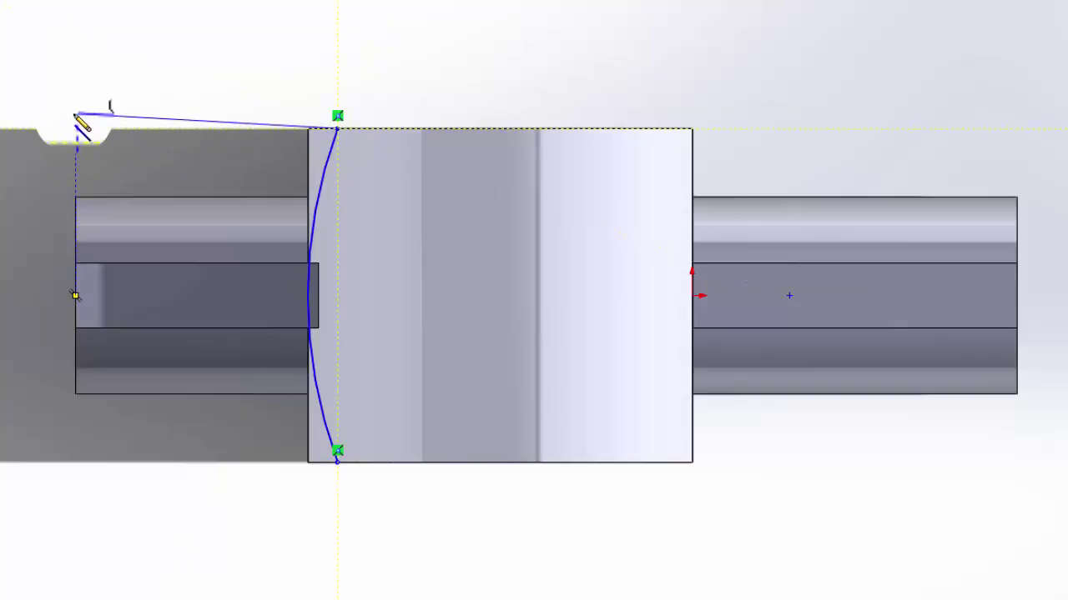
{"action": "left_click", "coordinate": [74, 128]}
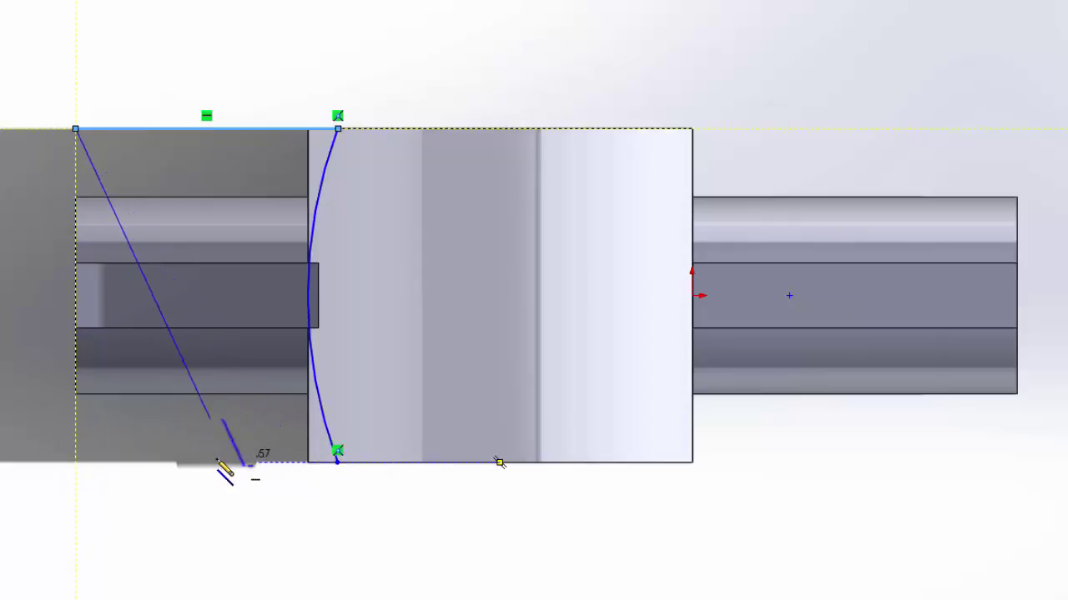
{"action": "left_click", "coordinate": [75, 461]}
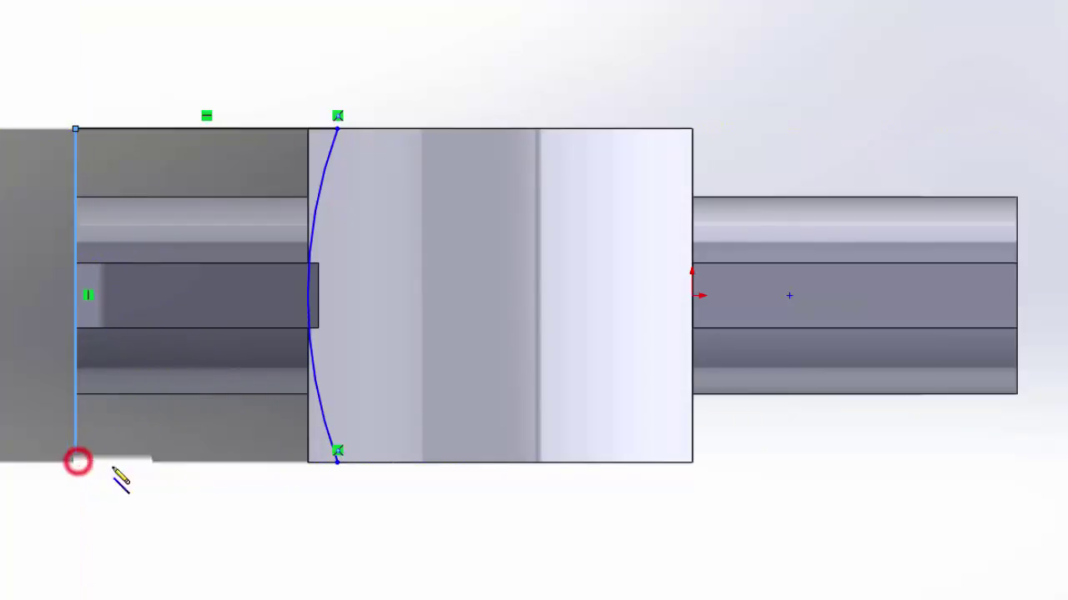
{"action": "left_click", "coordinate": [341, 460]}
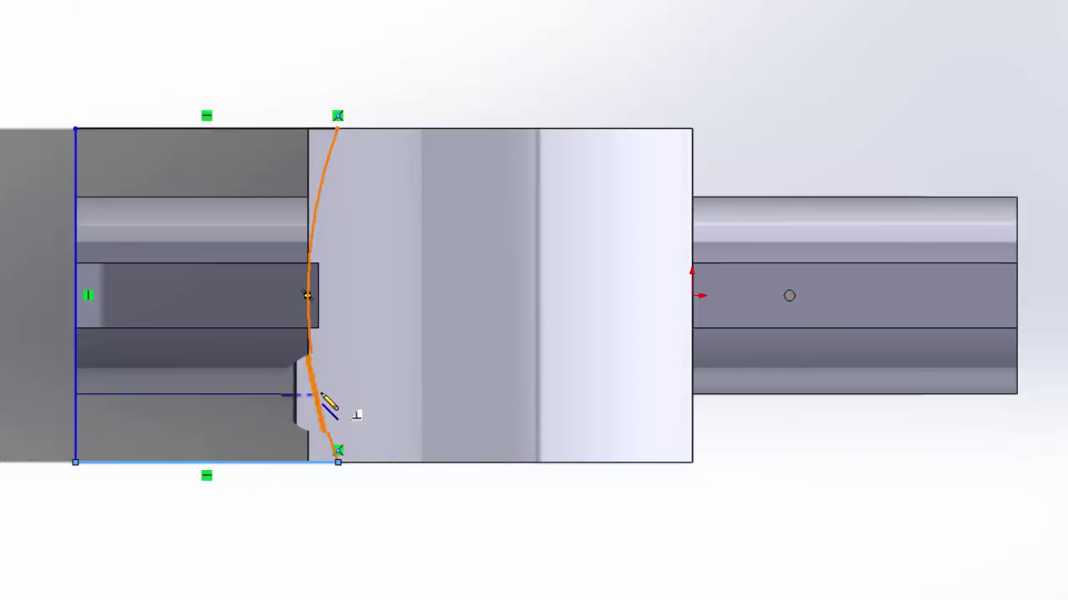
{"action": "key", "text": "Escape"}
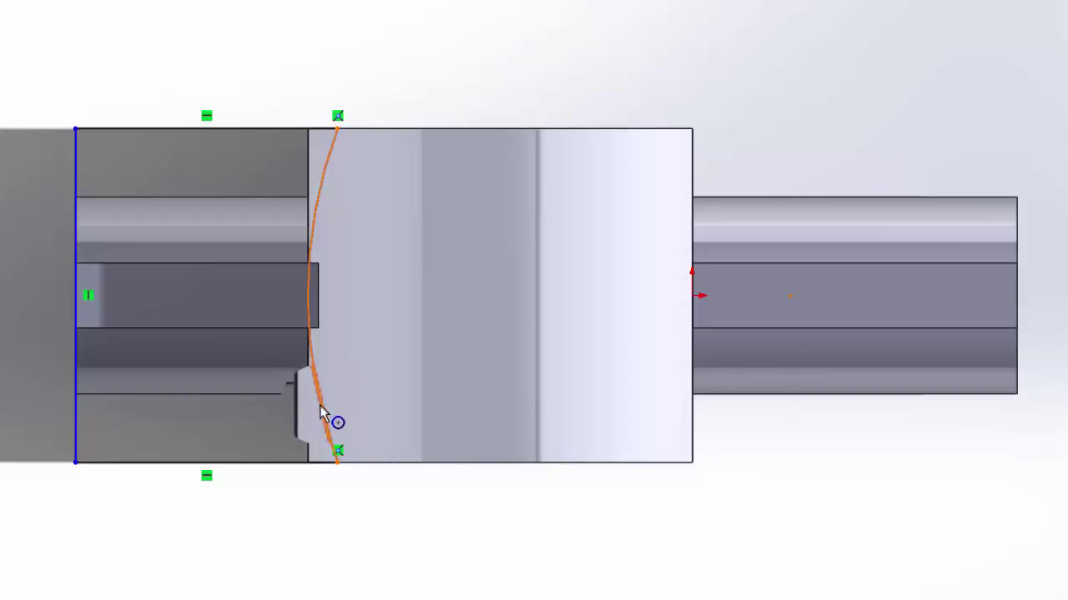
Make the arc tangent to the jaw's left edge and dimension its radius to 1.25 in.
{"action": "left_click", "coordinate": [320, 407]}
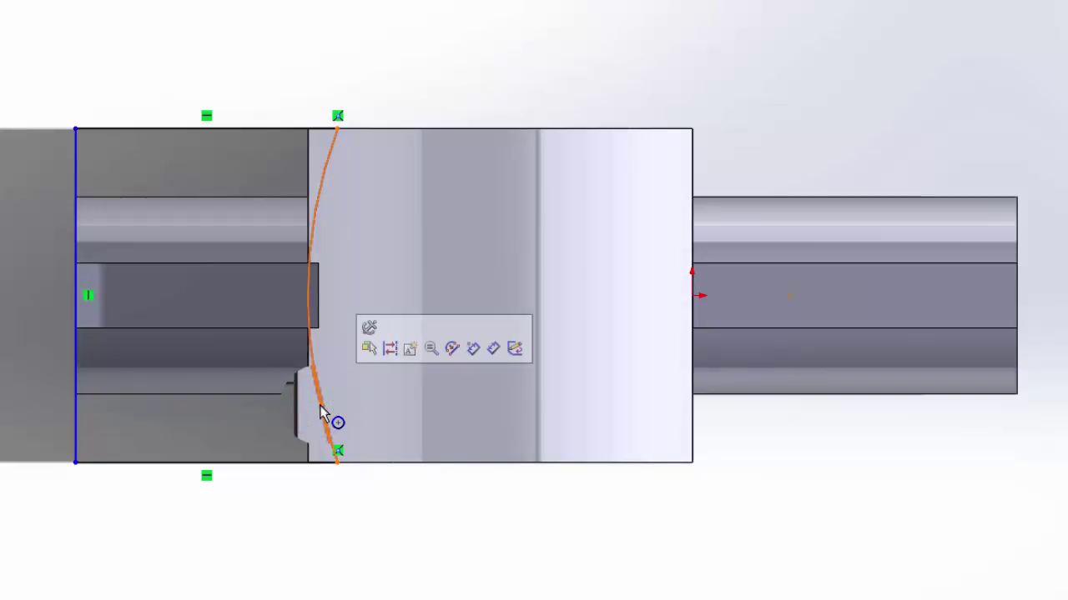
{"action": "left_click", "coordinate": [308, 436], "text": "ctrl"}
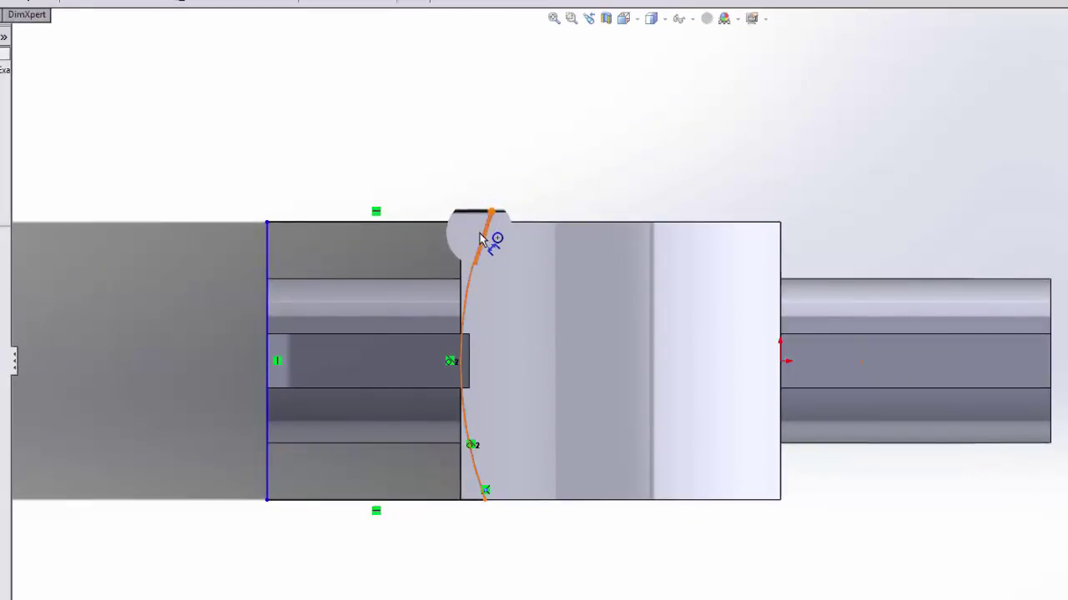
{"action": "left_click", "coordinate": [480, 236]}
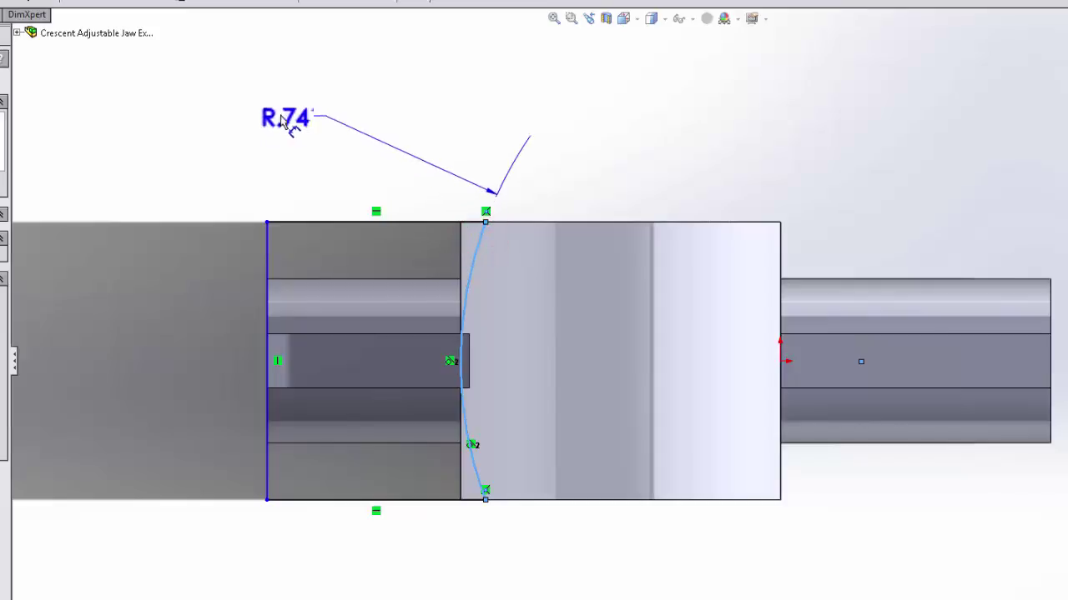
{"action": "left_click", "coordinate": [238, 121]}
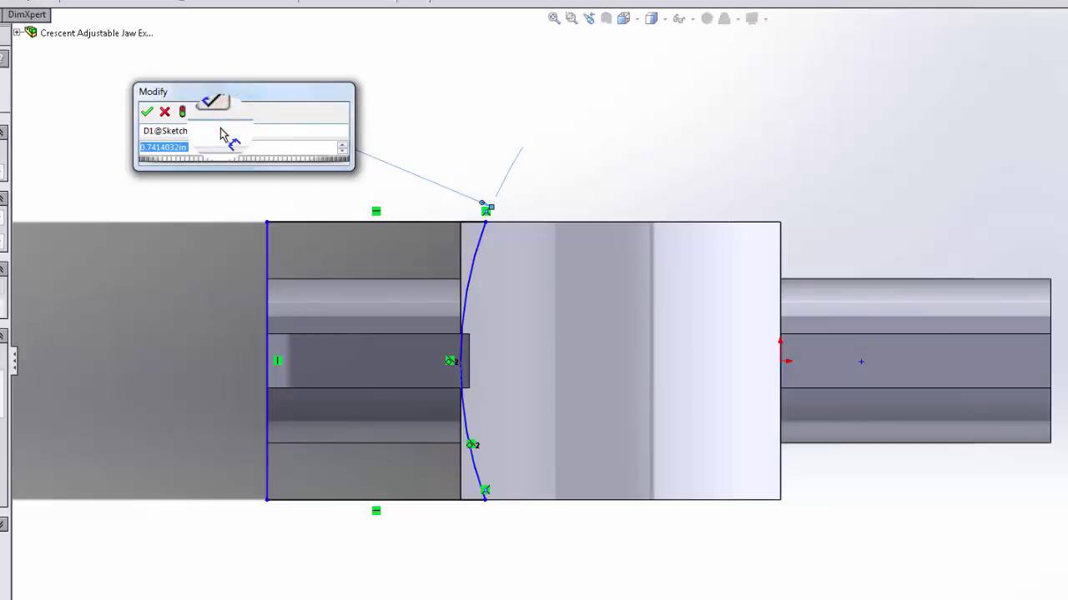
{"action": "type", "text": "1.25"}
{"action": "key", "text": "Return"}
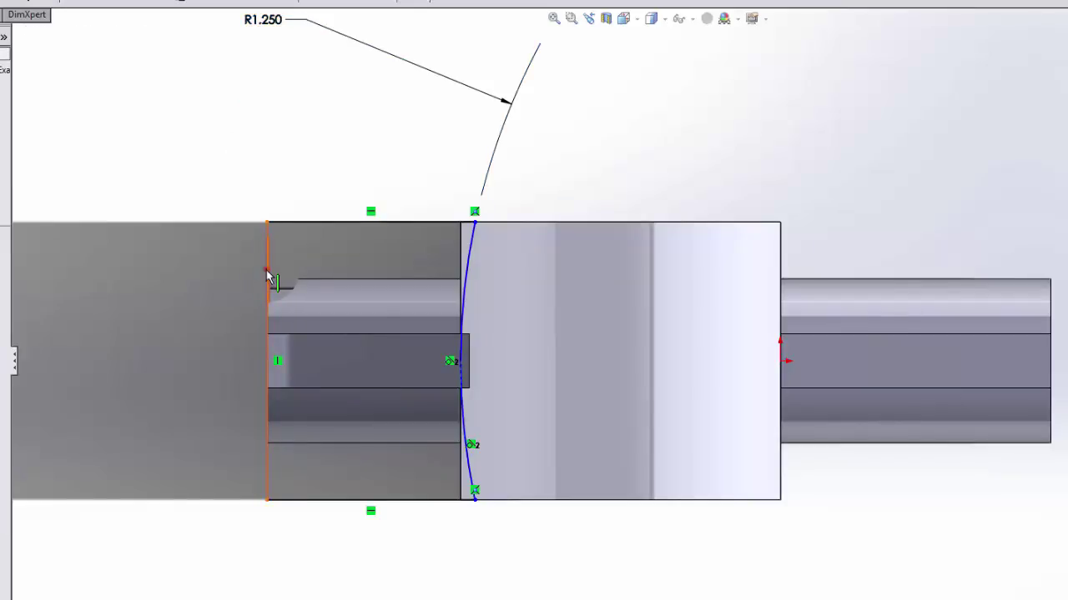
Make the profile's vertical line collinear with the slide's left end edge.
{"action": "left_click_drag", "start_coordinate": [265, 271], "coordinate": [301, 280]}
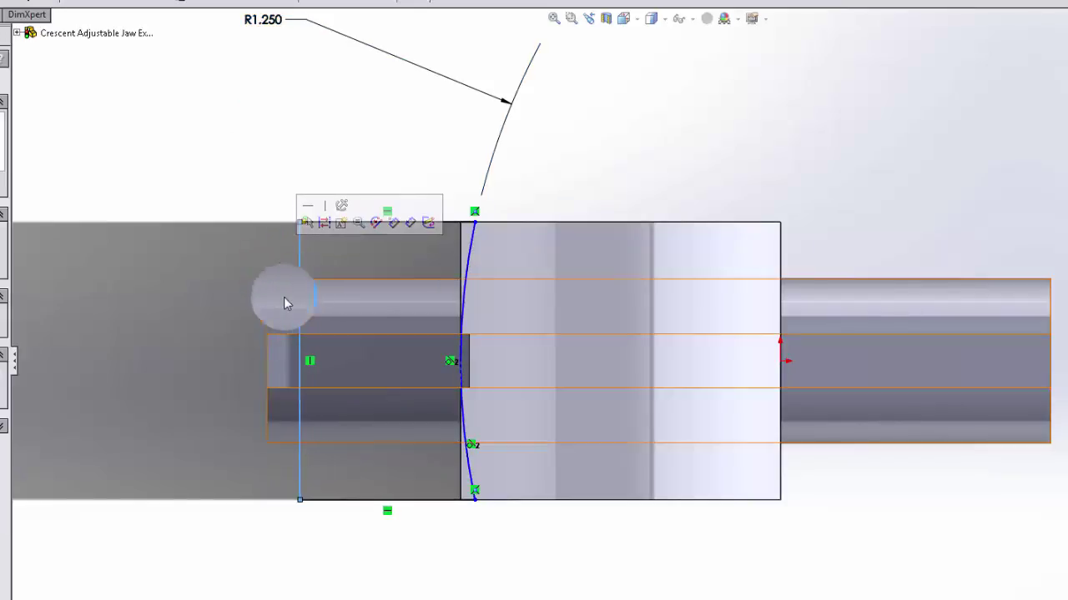
{"action": "left_click", "coordinate": [268, 299], "text": "ctrl"}
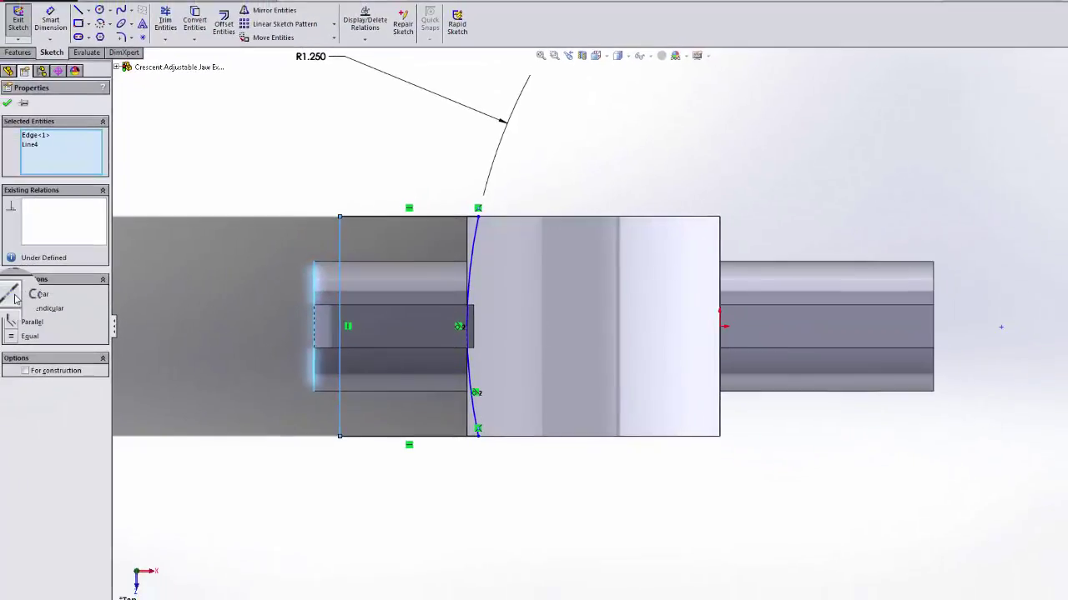
{"action": "left_click", "coordinate": [25, 294]}
{"action": "left_click", "coordinate": [590, 171]}
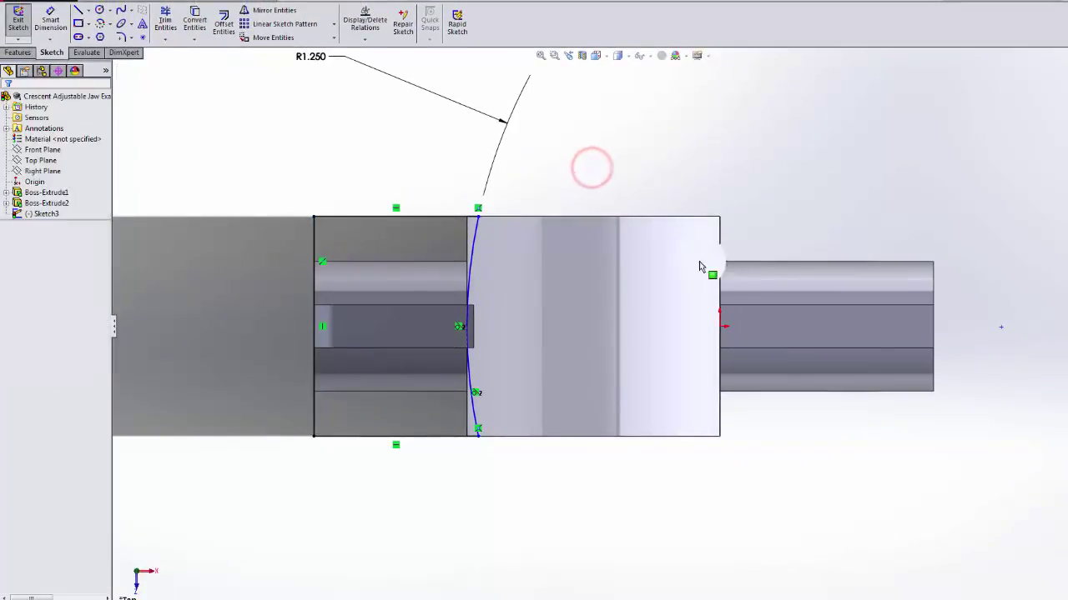
Add a horizontal relation between the arc's centre point and the origin, and exit the sketch.
{"action": "left_click", "coordinate": [1001, 326]}
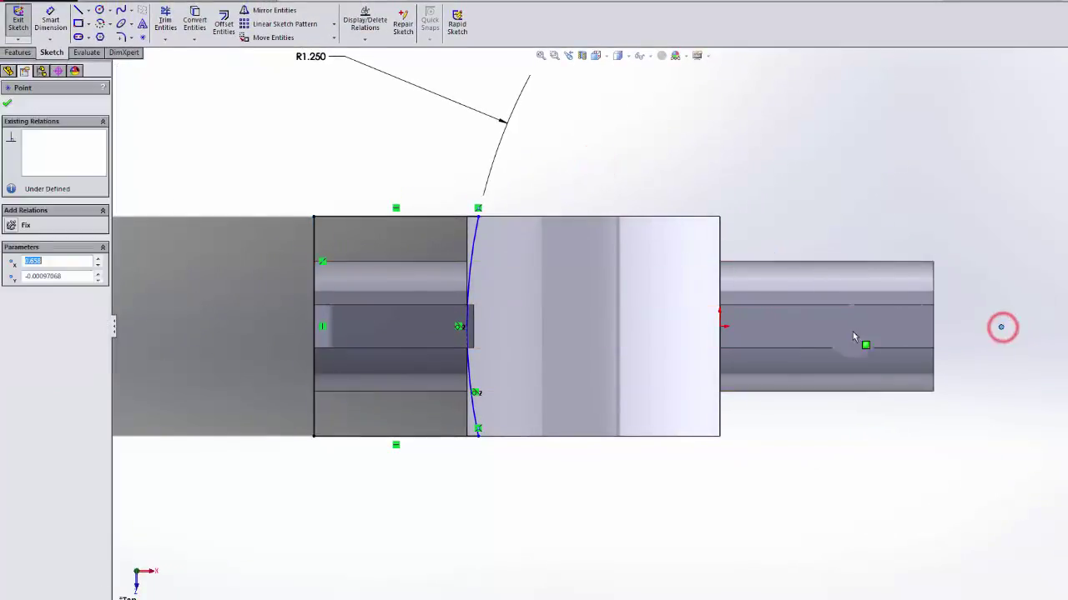
{"action": "left_click", "coordinate": [721, 328], "text": "ctrl"}
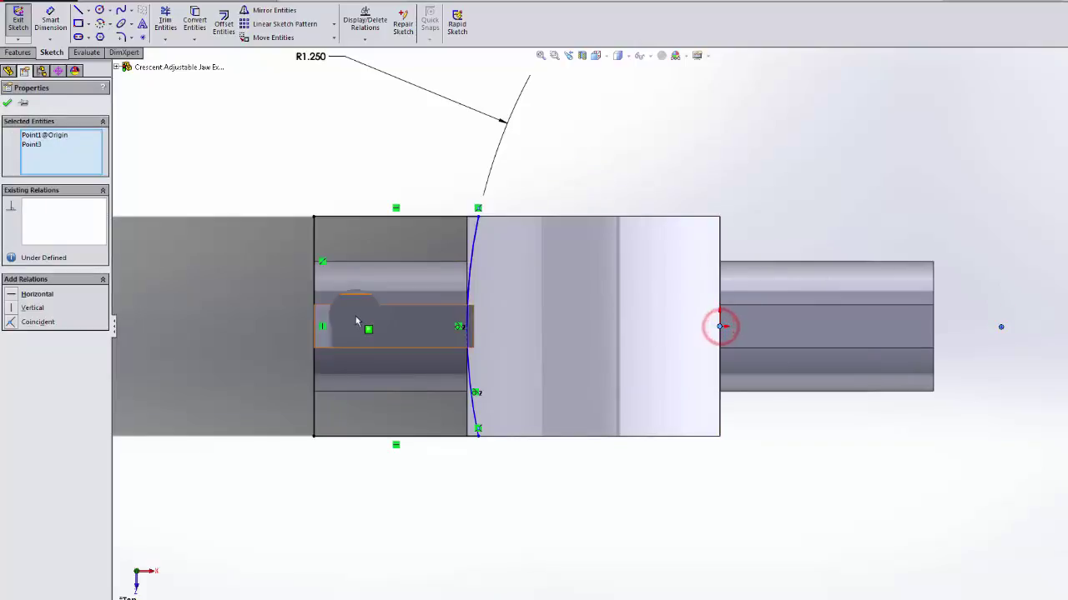
{"action": "left_click", "coordinate": [13, 294]}
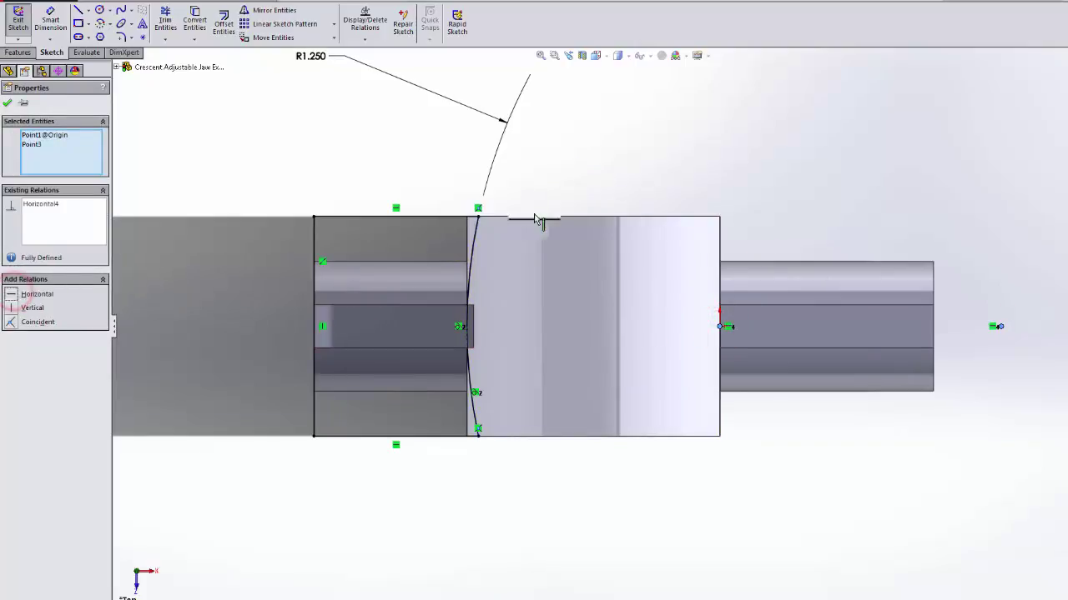
{"action": "left_click", "coordinate": [690, 138]}
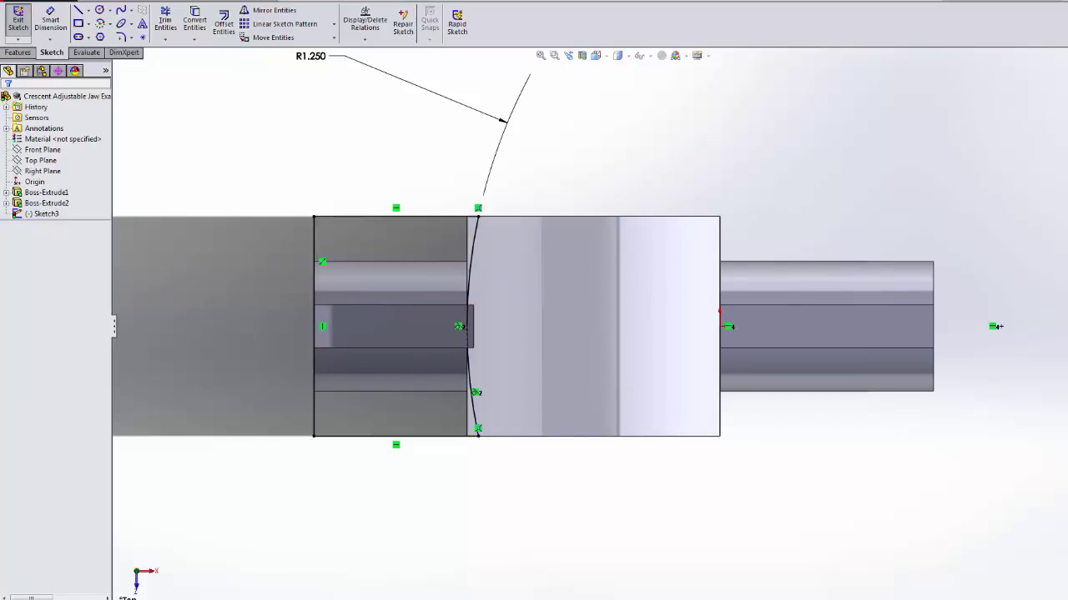
{"action": "left_click", "coordinate": [1061, 70]}
{"action": "middle_click_drag", "start_coordinate": [725, 157], "coordinate": [736, 62]}
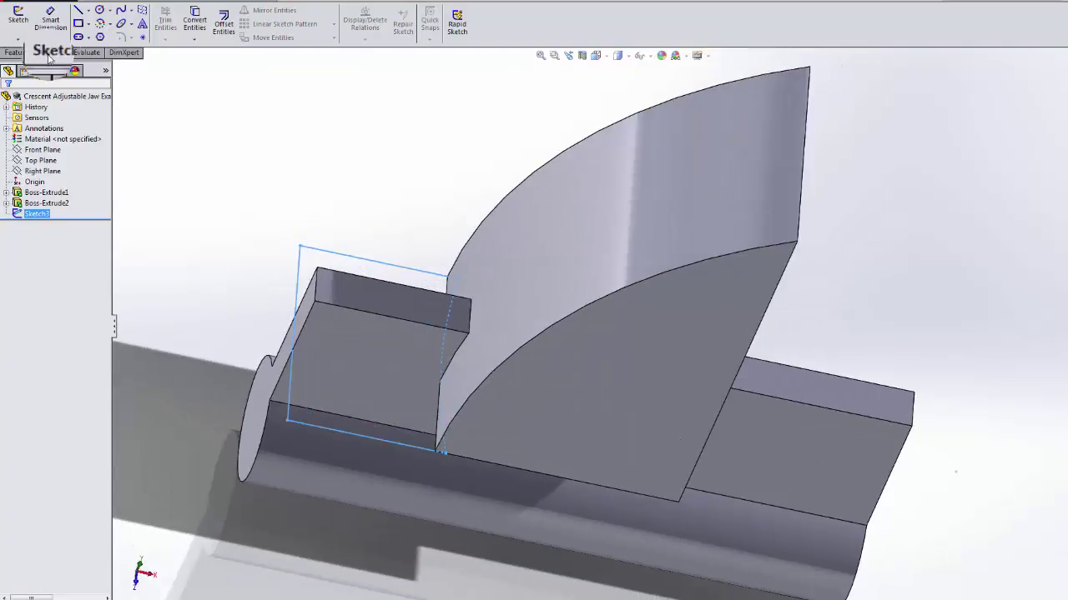
{"action": "left_click", "coordinate": [17, 52]}
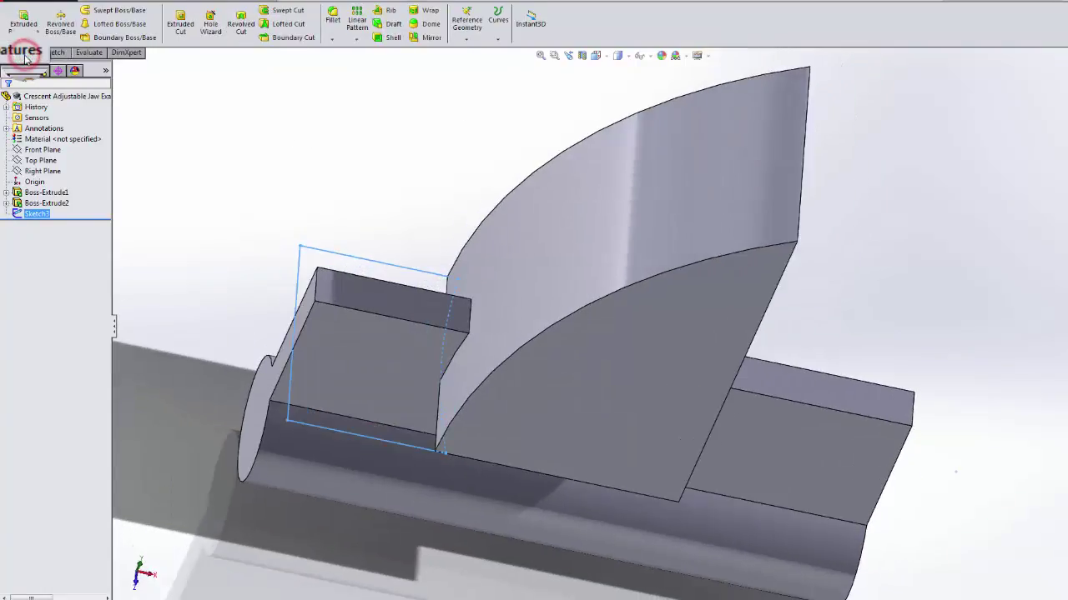
{"action": "left_click", "coordinate": [235, 19]}
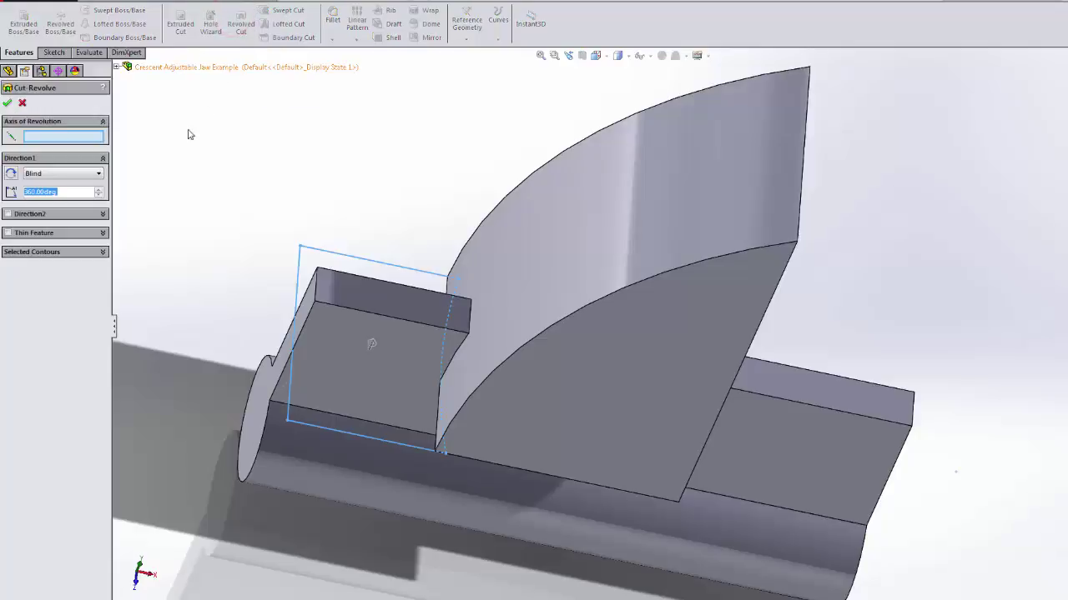
{"action": "left_click", "coordinate": [76, 137]}
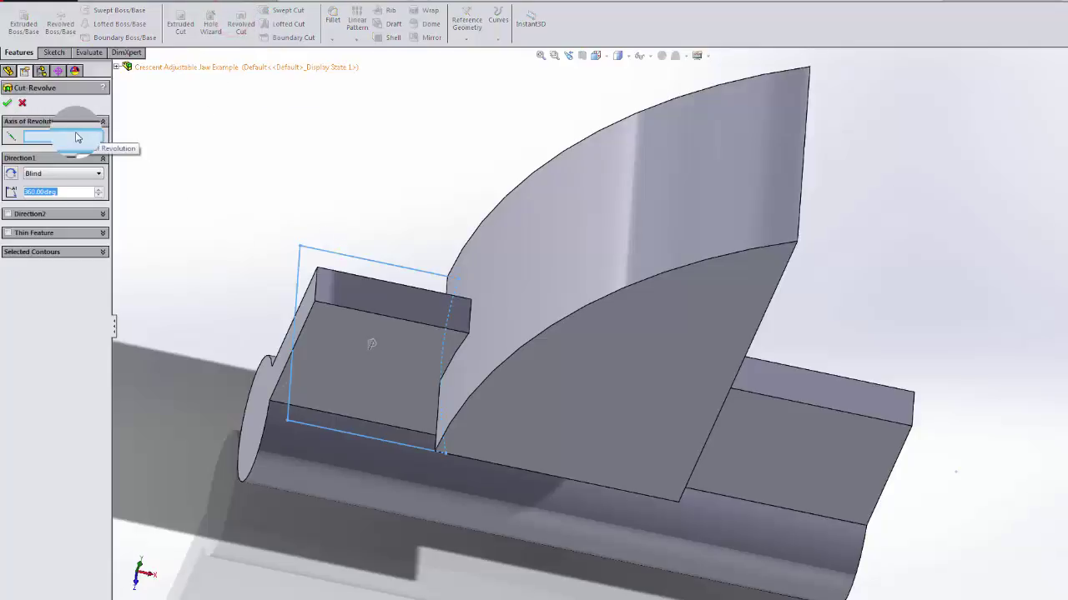
{"action": "left_click", "coordinate": [378, 170]}
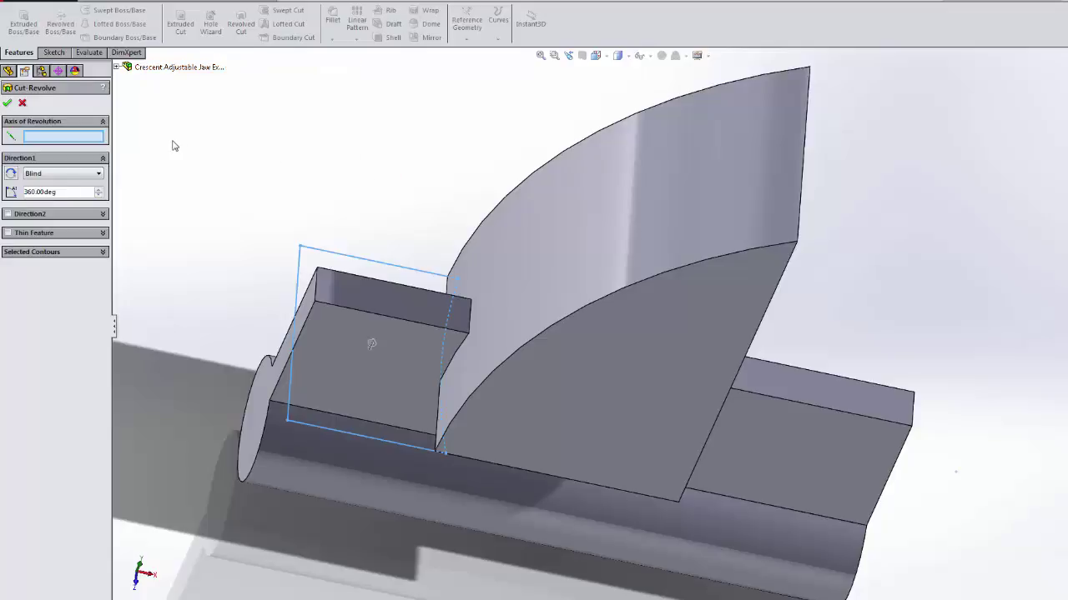
{"action": "left_click", "coordinate": [22, 103]}
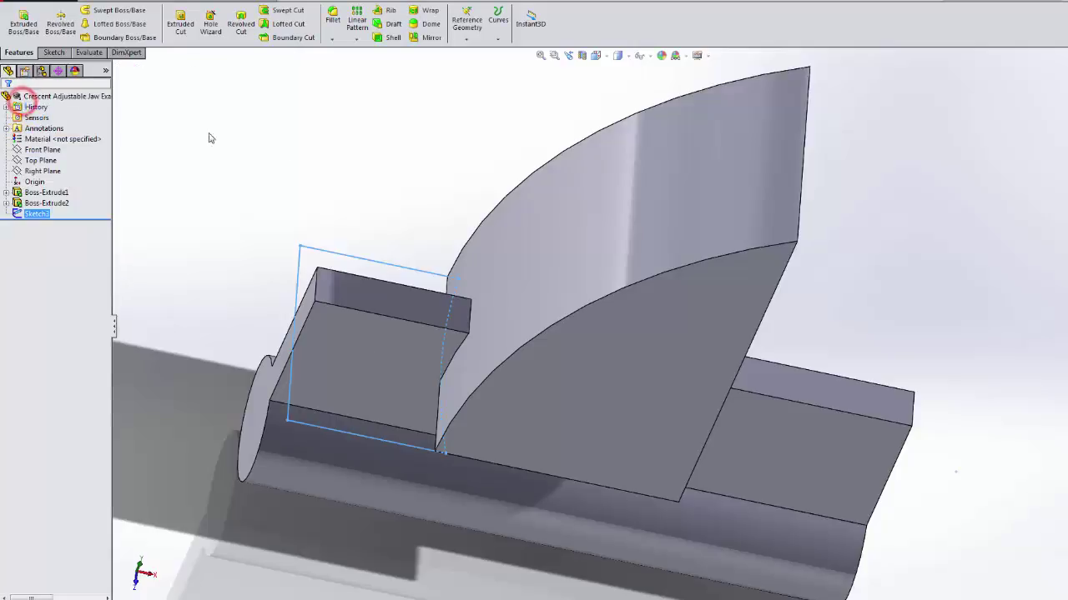
Edit the jaw-edge sketch to add a vertical centerline through the arc's centre point, extending past it both ways, and exit the sketch.
{"action": "left_click", "coordinate": [348, 265]}
{"action": "right_click", "coordinate": [349, 263]}
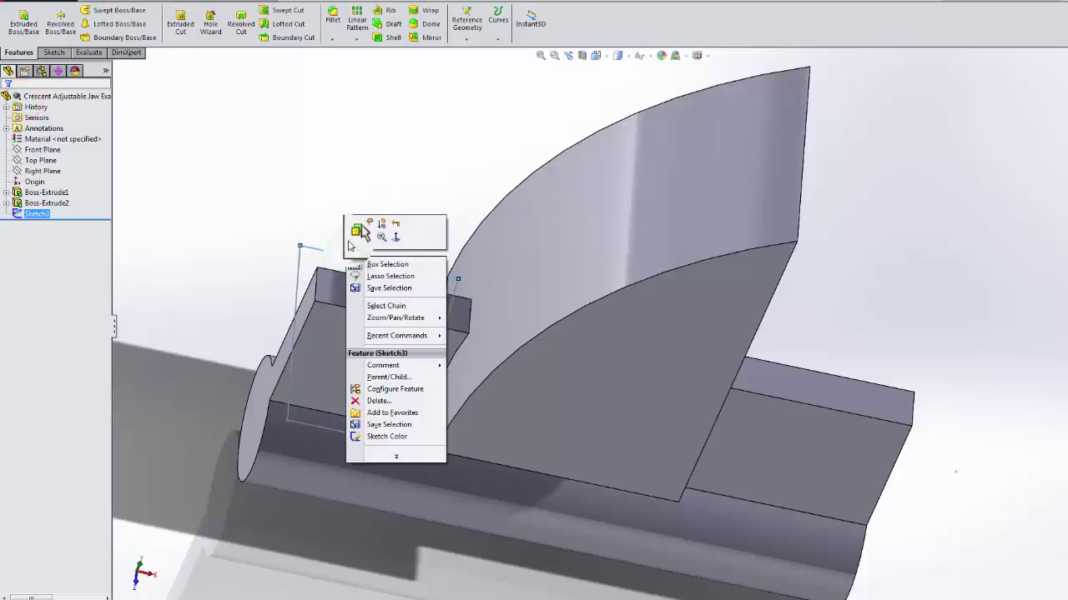
{"action": "left_click", "coordinate": [353, 225]}
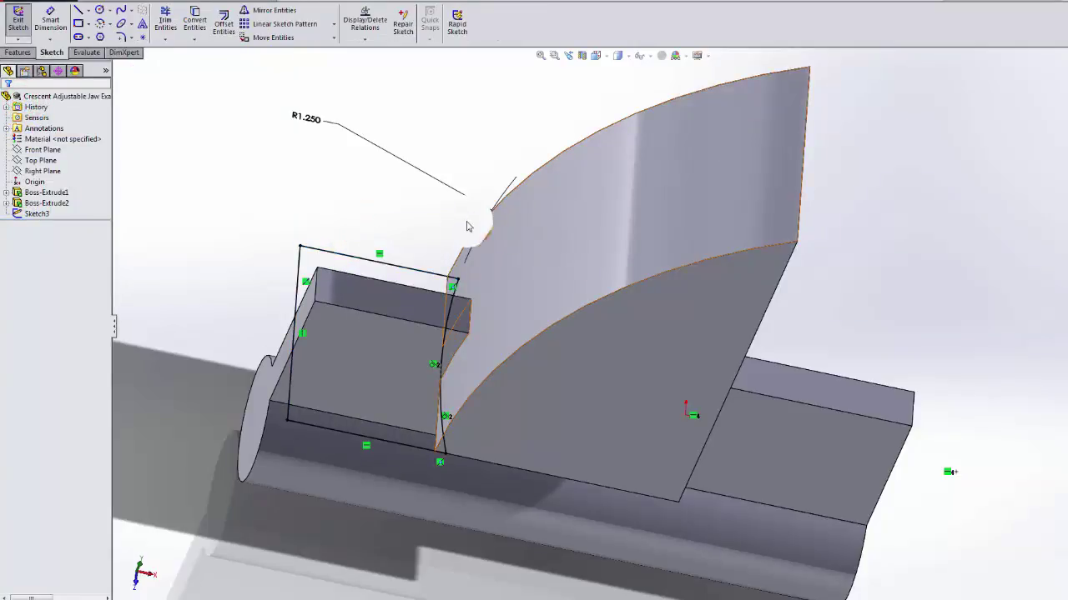
{"action": "left_click", "coordinate": [18, 53]}
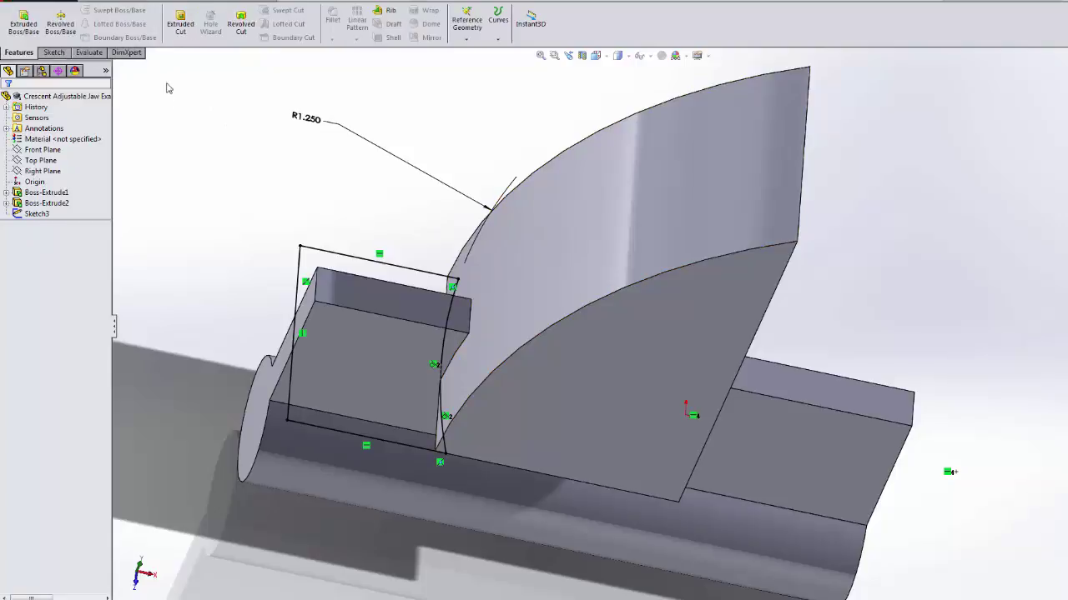
{"action": "left_click", "coordinate": [58, 53]}
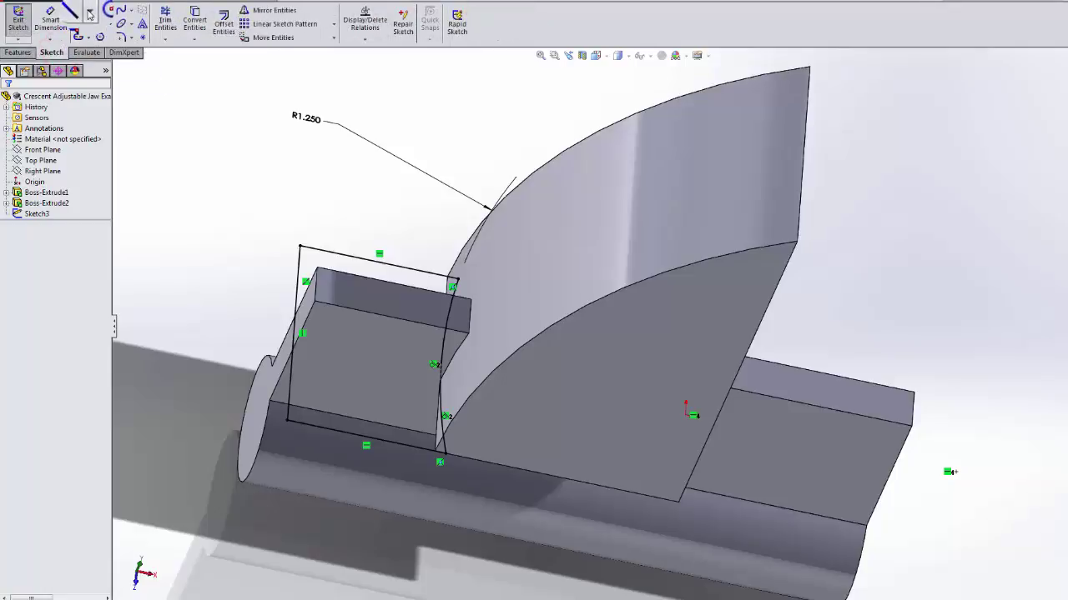
{"action": "left_click", "coordinate": [86, 10]}
{"action": "left_click", "coordinate": [95, 36]}
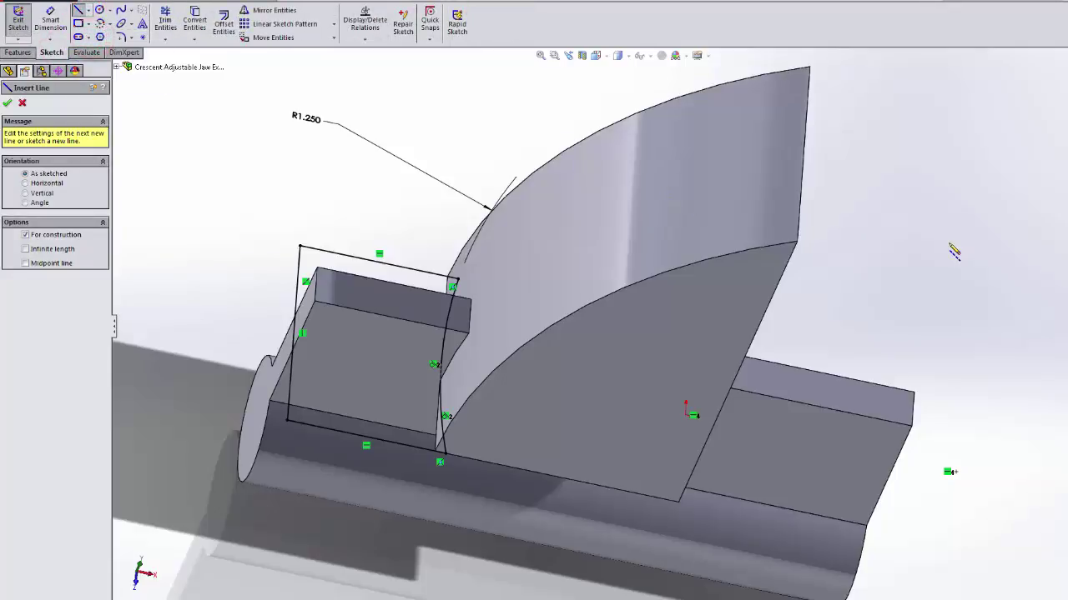
{"action": "middle_click_drag", "start_coordinate": [955, 252], "coordinate": [930, 346]}
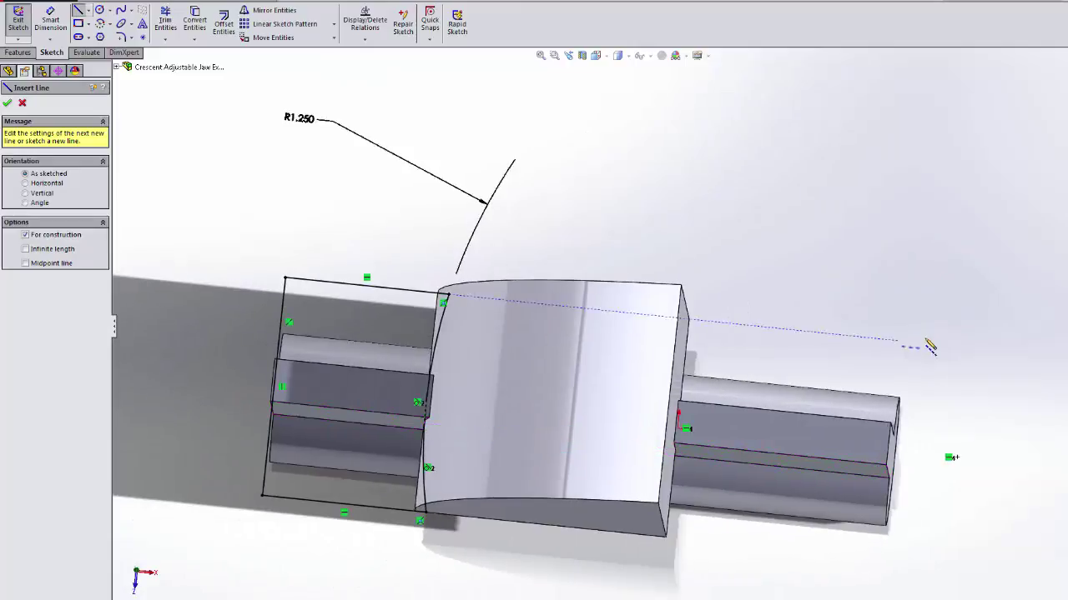
{"action": "left_click", "coordinate": [973, 318]}
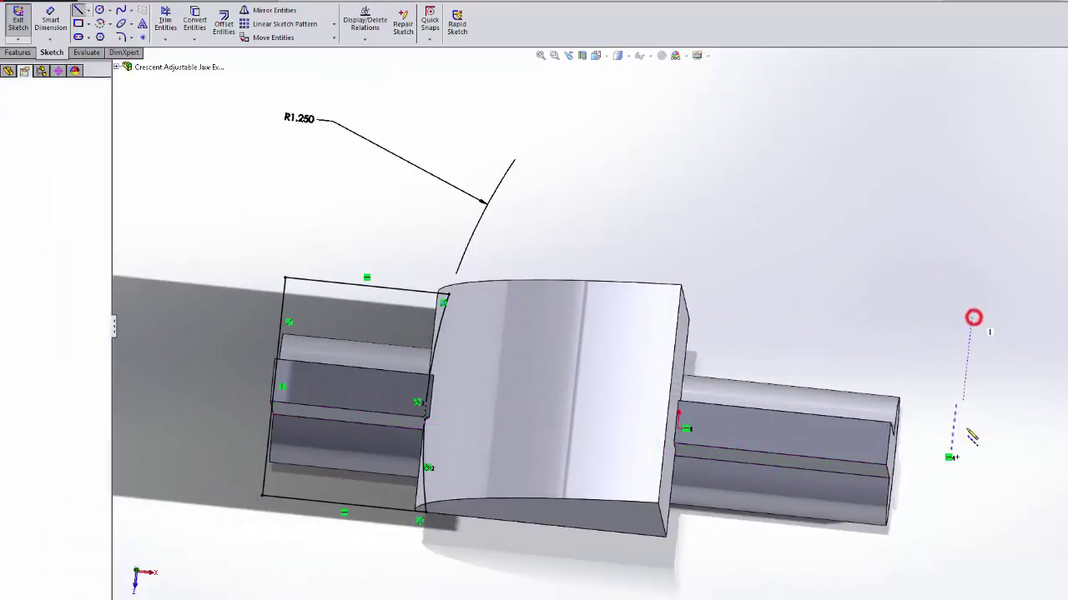
{"action": "left_click", "coordinate": [941, 581]}
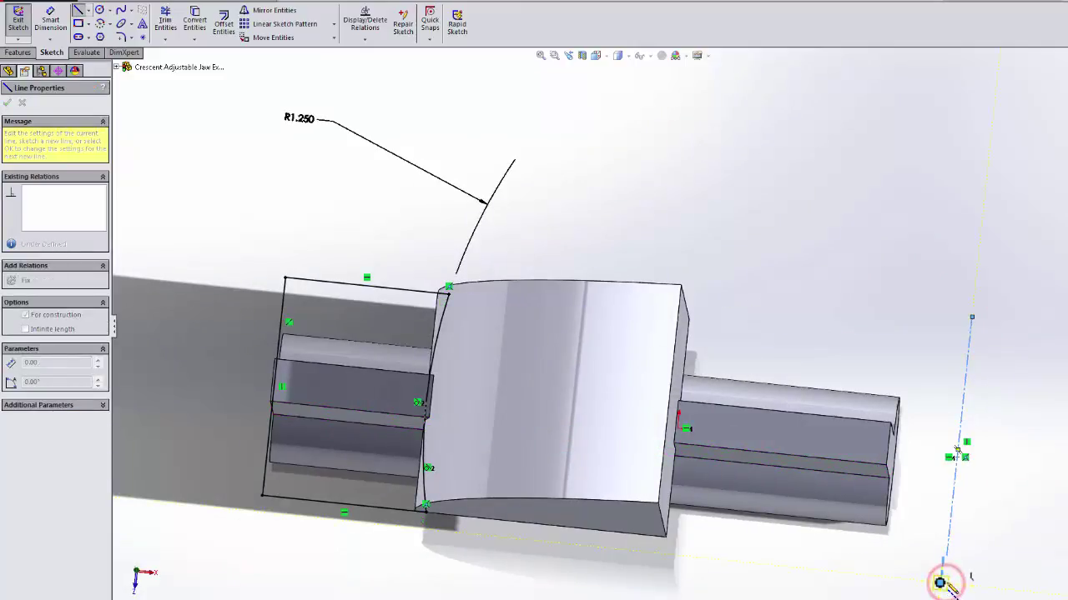
{"action": "key", "text": "Escape"}
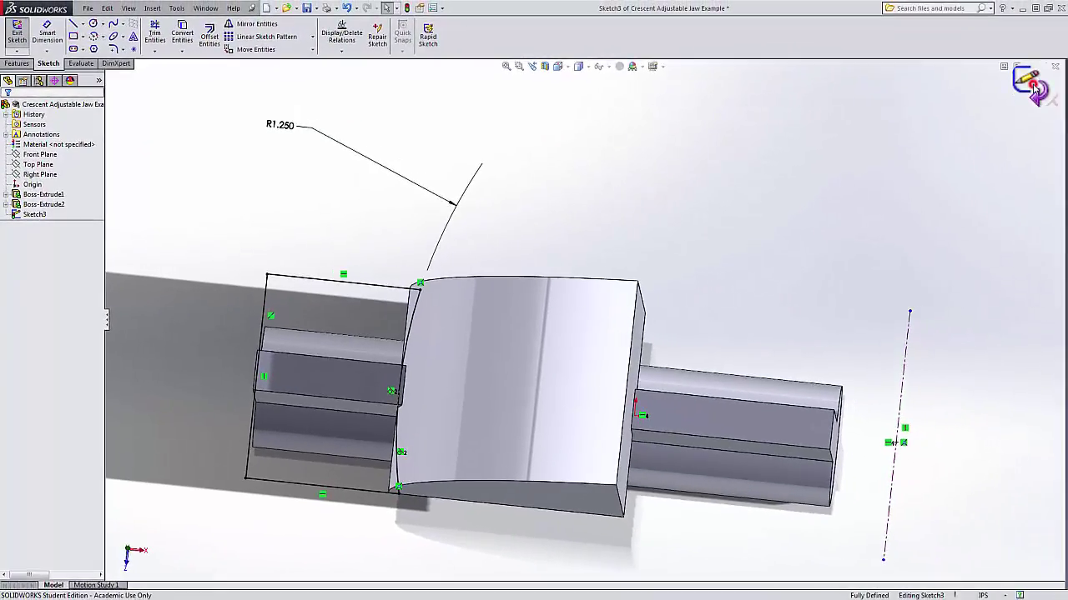
{"action": "left_click", "coordinate": [1030, 85]}
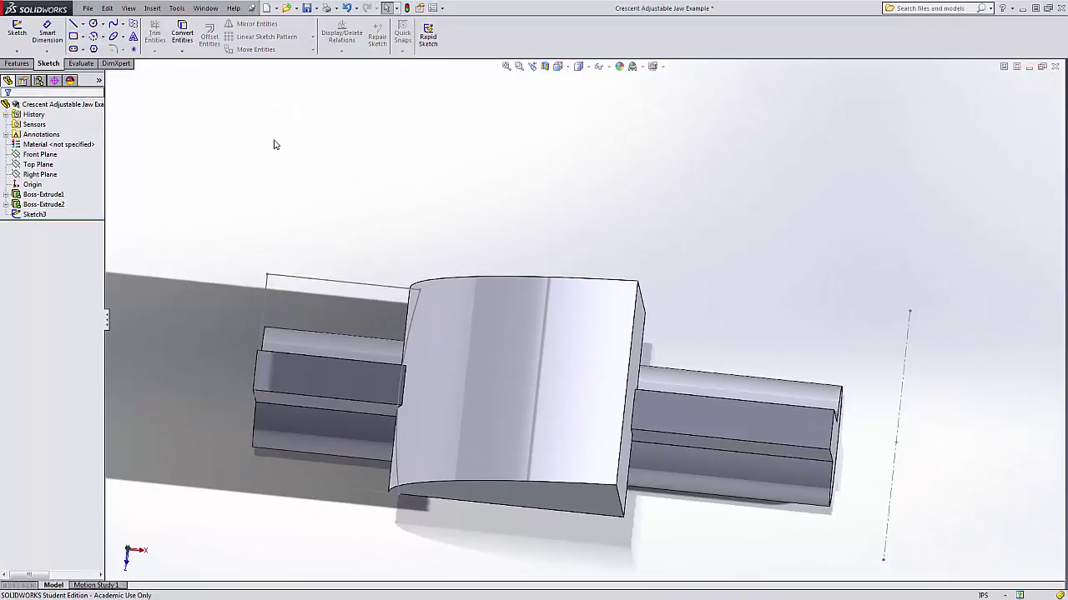
Start a revolved cut of the jaw-edge sketch about its vertical centerline and set the revolution angle to 90 degrees.
{"action": "left_click", "coordinate": [17, 63]}
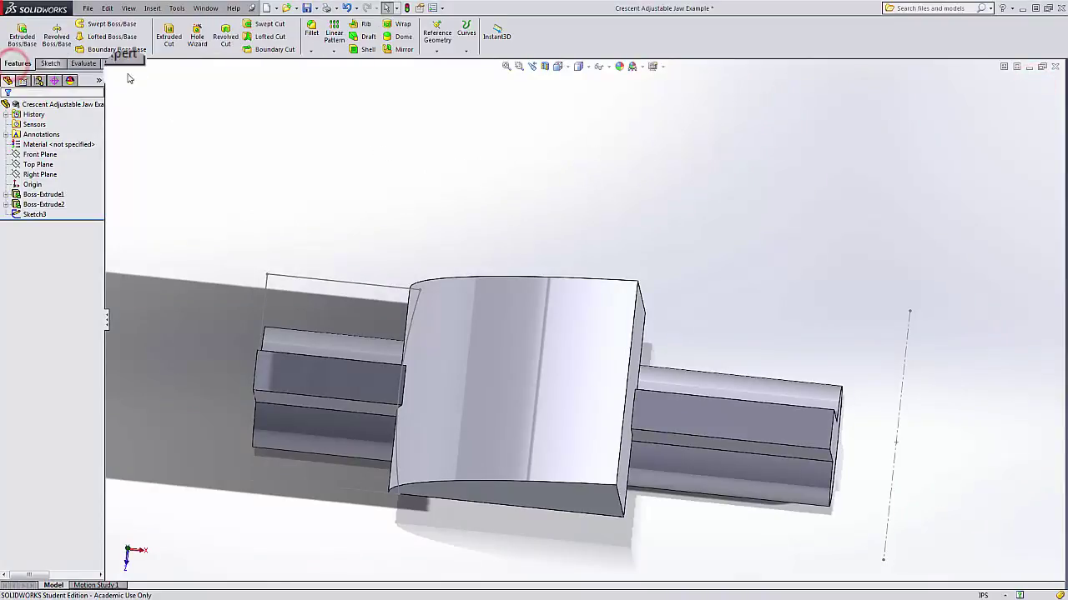
{"action": "left_click", "coordinate": [225, 36]}
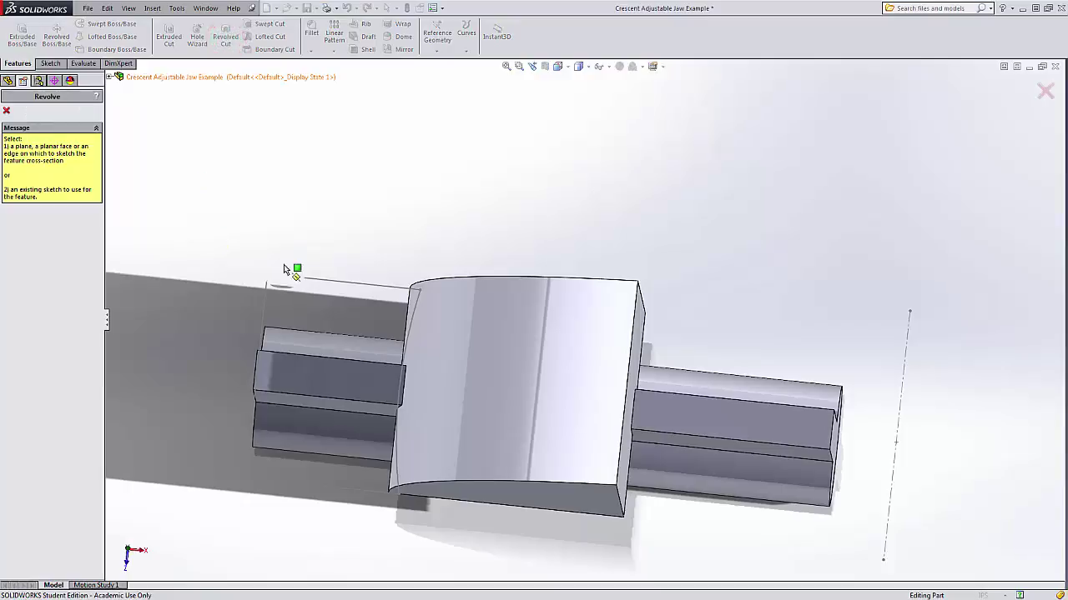
{"action": "left_click", "coordinate": [335, 287]}
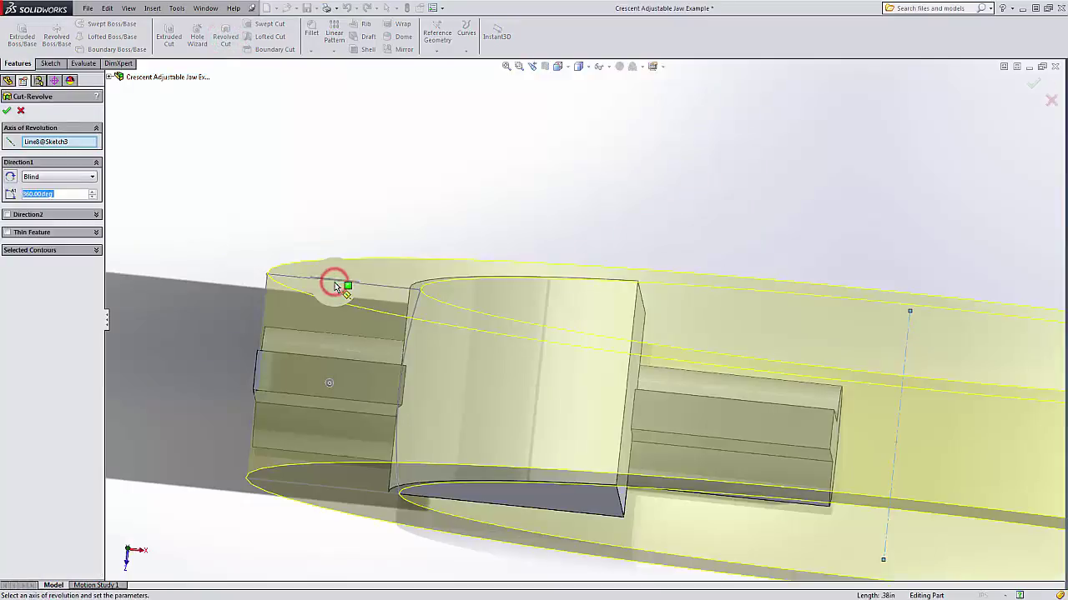
{"action": "middle_click_drag", "start_coordinate": [520, 241], "coordinate": [674, 336]}
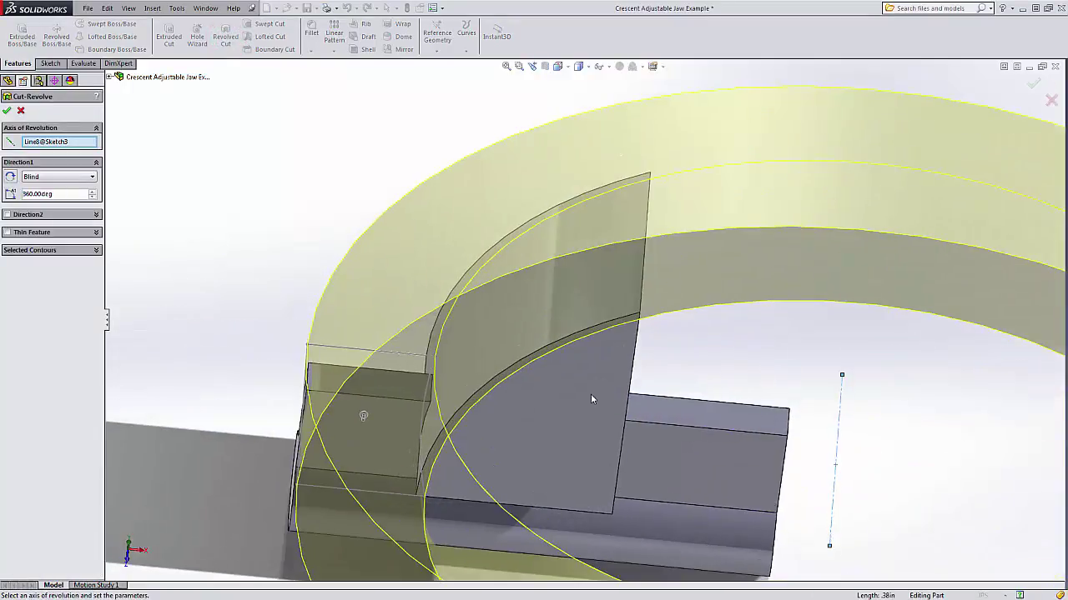
{"action": "middle_click_drag", "start_coordinate": [591, 398], "coordinate": [458, 431]}
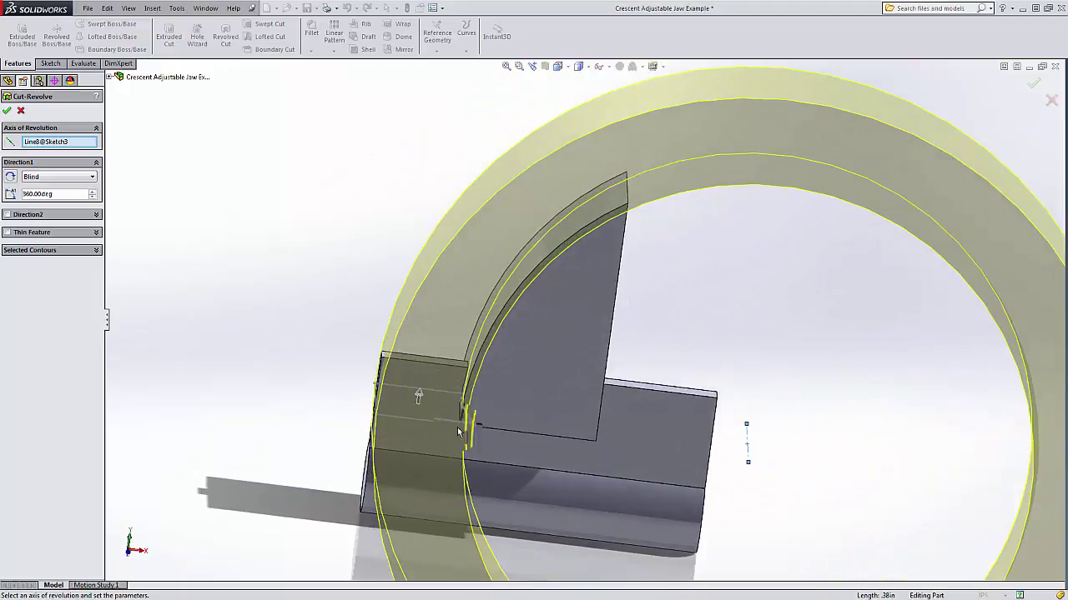
{"action": "scroll", "coordinate": [646, 403], "scroll_direction": "up", "scroll_amount": 2}
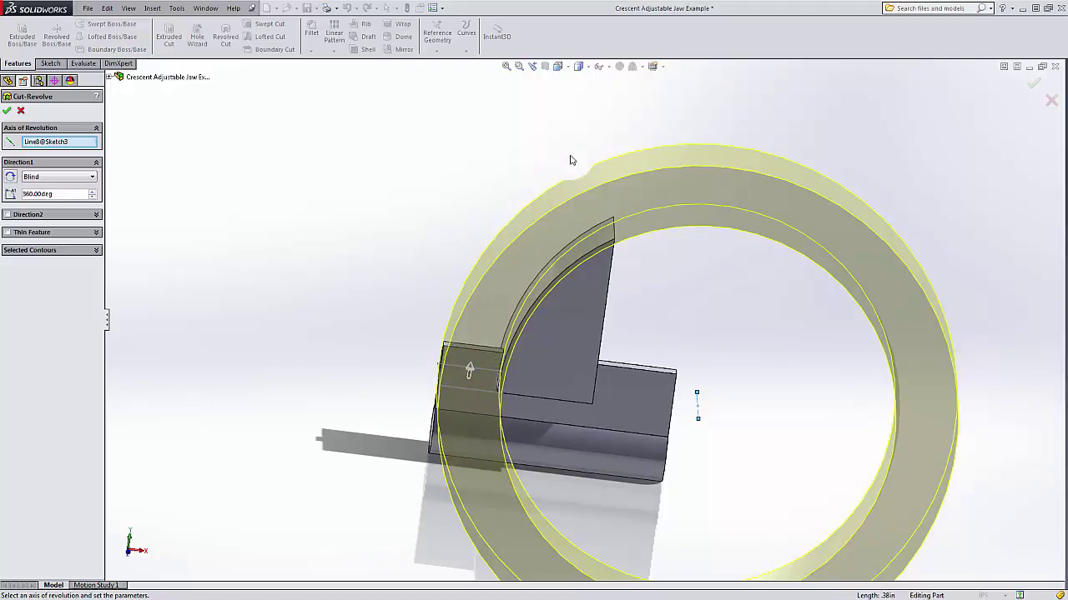
{"action": "left_click", "coordinate": [61, 194]}
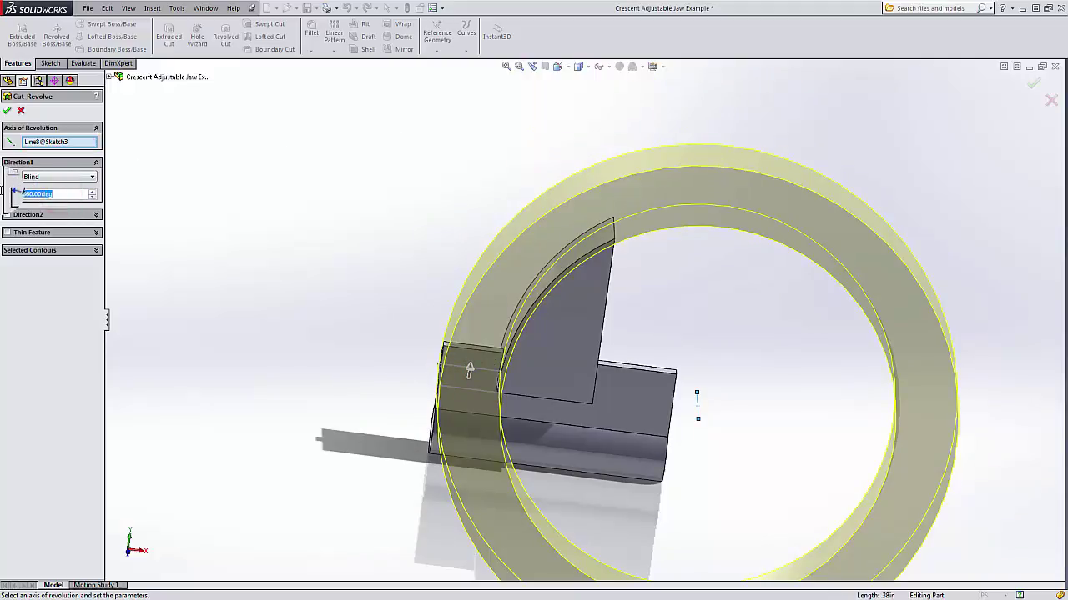
{"action": "type", "text": "90"}
{"action": "key", "text": "Return"}
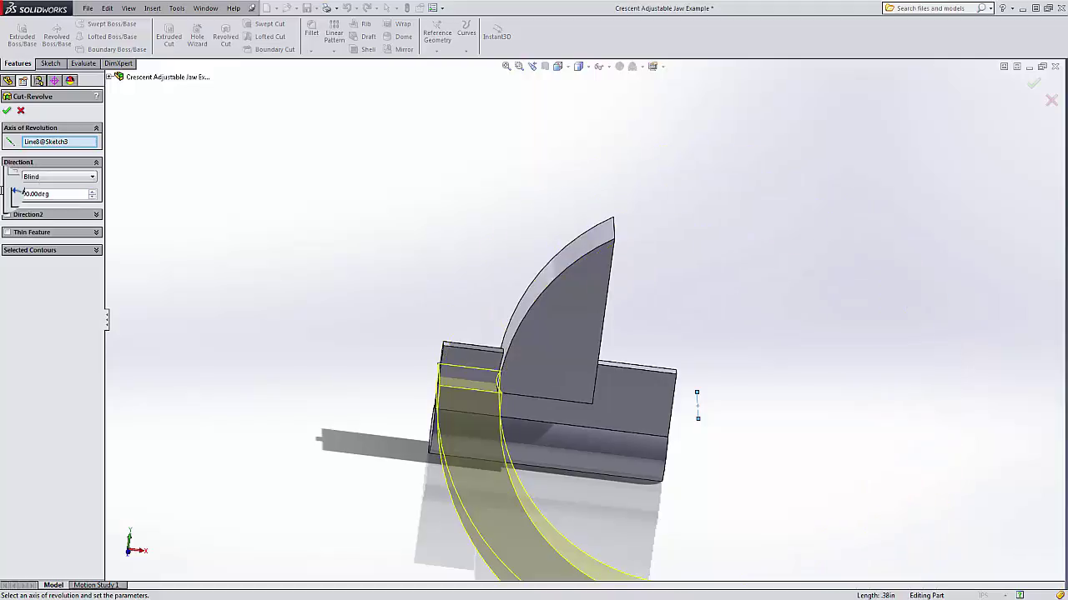
Reverse the revolved cut's direction so it sweeps up along the jaw, and complete the cut keeping all bodies.
{"action": "left_click", "coordinate": [11, 178]}
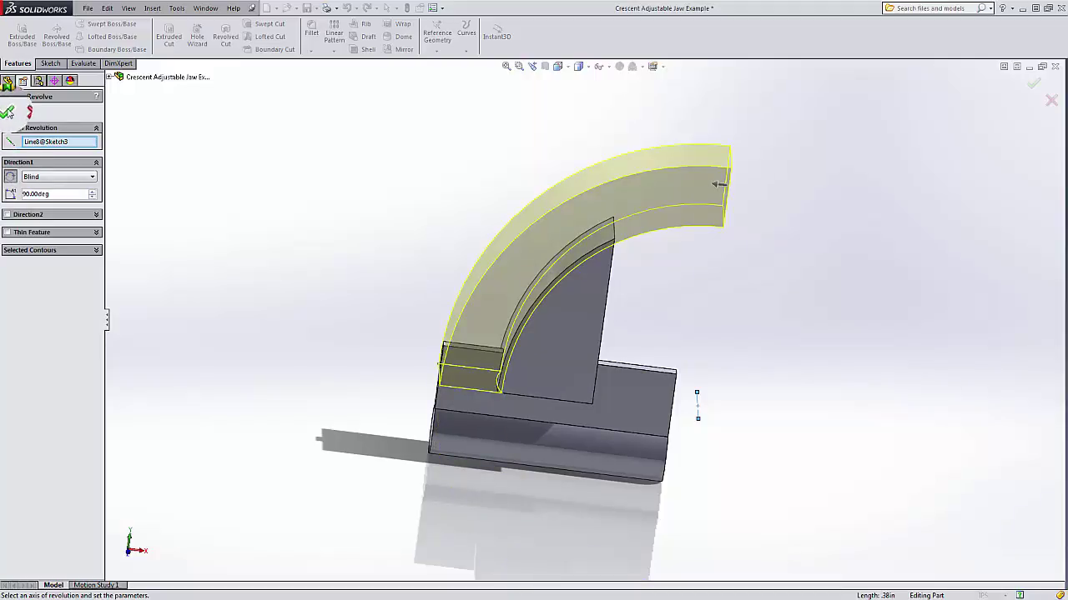
{"action": "left_click", "coordinate": [8, 111]}
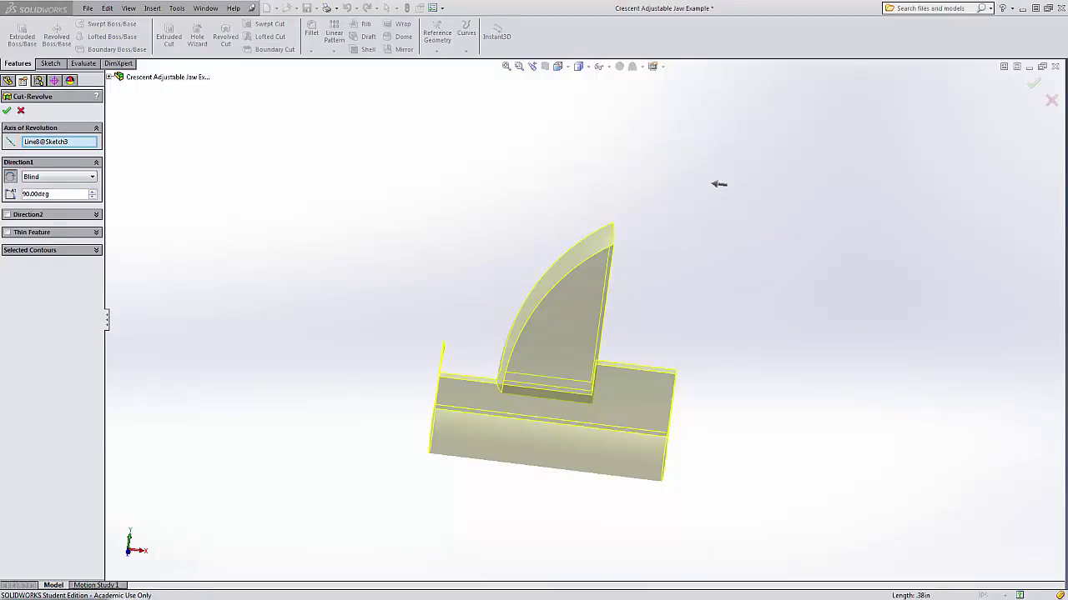
{"action": "left_click_drag", "start_coordinate": [146, 250], "coordinate": [331, 224]}
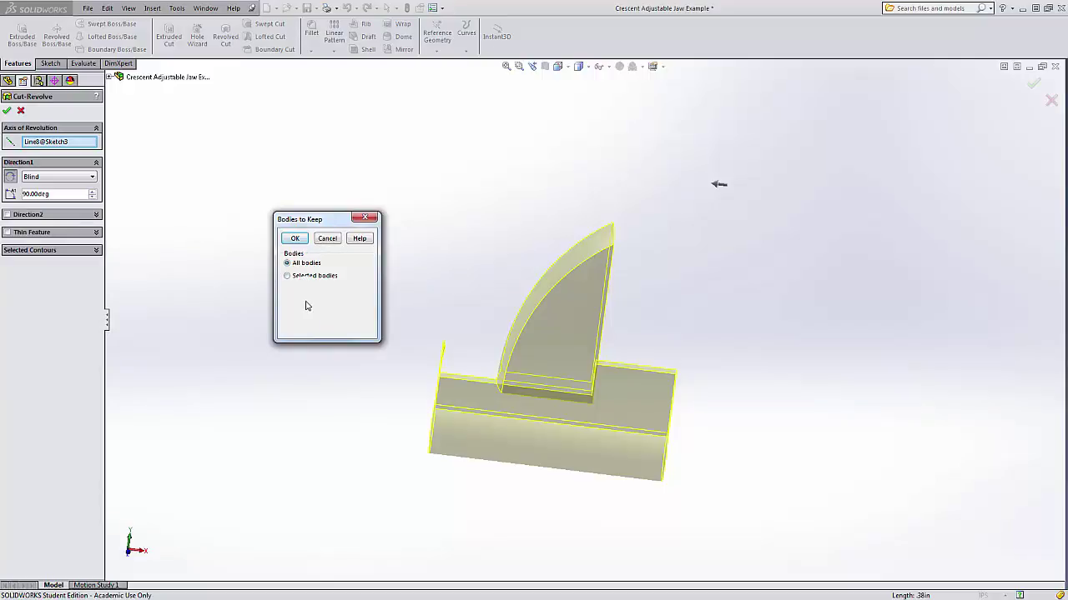
{"action": "left_click", "coordinate": [295, 239]}
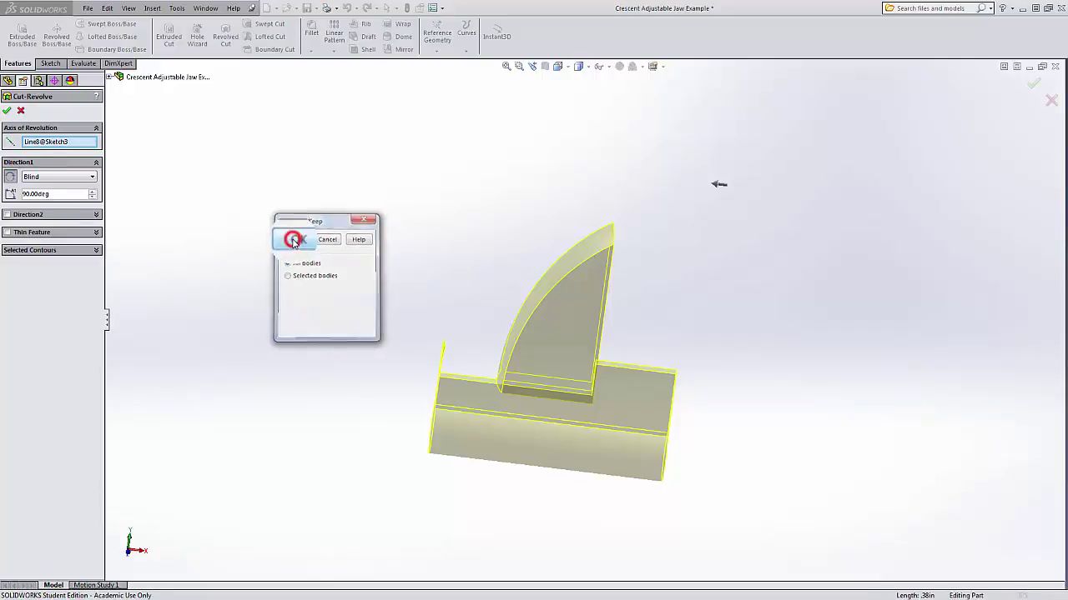
Examine the revolved cut along the jaw's curved edge and at the adjoining end of the slide.
{"action": "middle_click_drag", "start_coordinate": [276, 245], "coordinate": [269, 195]}
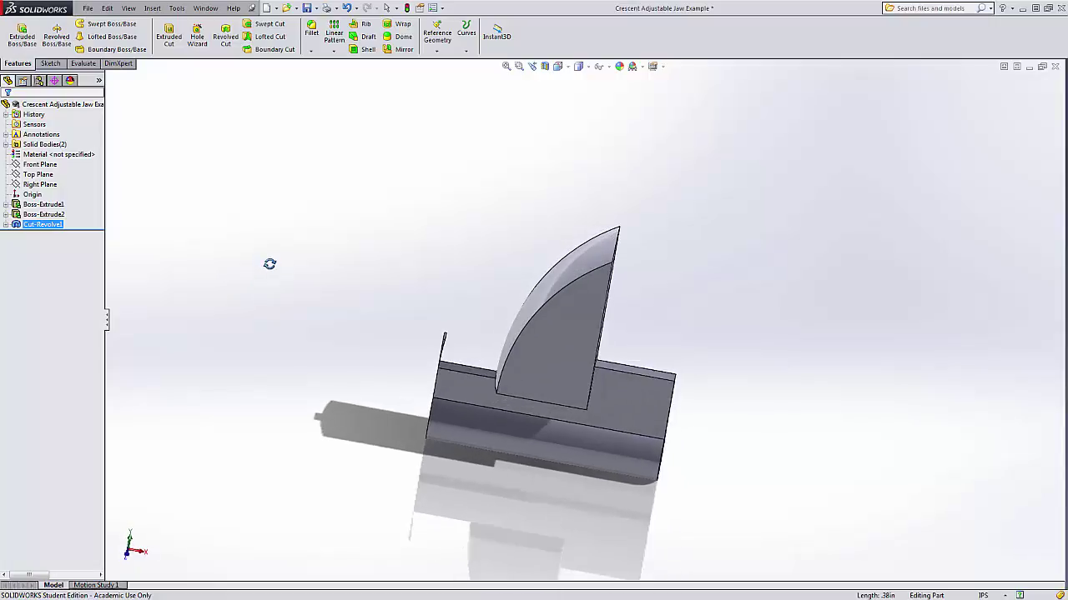
{"action": "scroll", "coordinate": [453, 358], "scroll_direction": "down", "scroll_amount": 5}
{"action": "scroll", "coordinate": [478, 371], "scroll_direction": "up", "scroll_amount": 5}
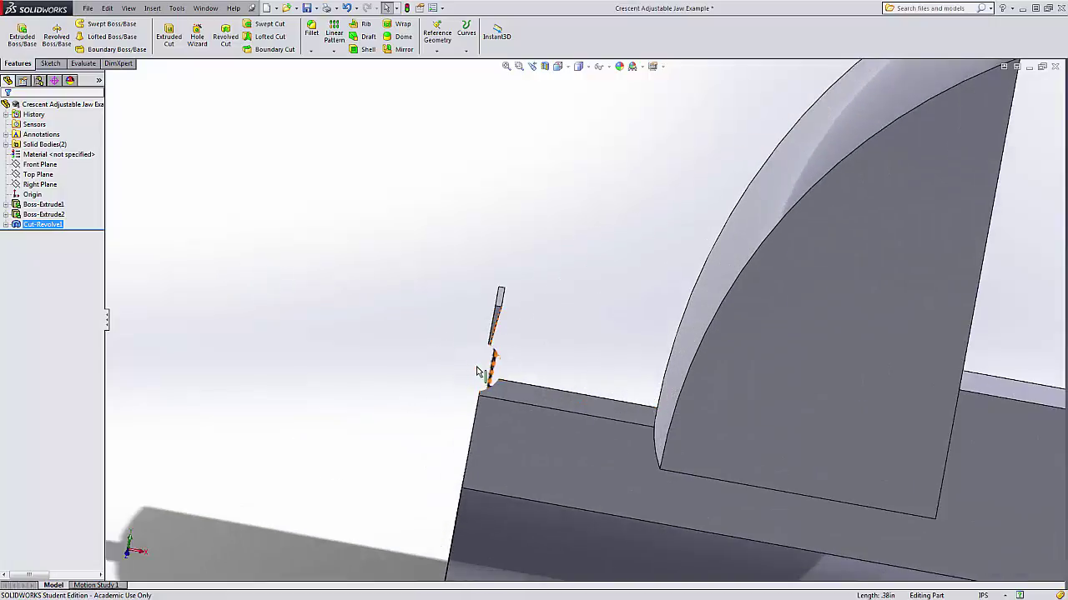
{"action": "scroll", "coordinate": [575, 329], "scroll_direction": "down", "scroll_amount": 3}
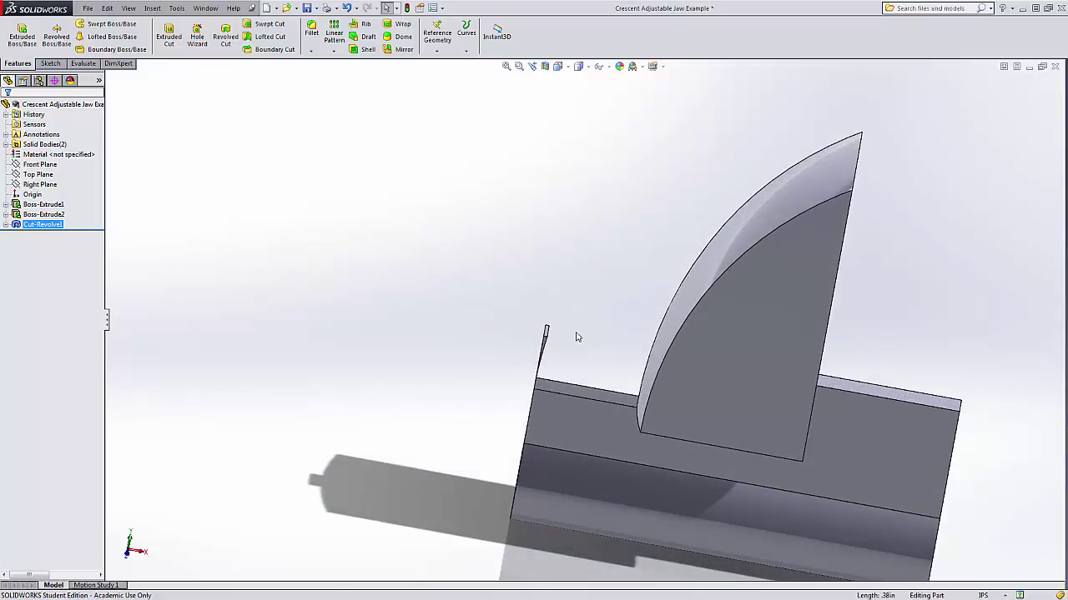
{"action": "scroll", "coordinate": [576, 339], "scroll_direction": "up", "scroll_amount": 2}
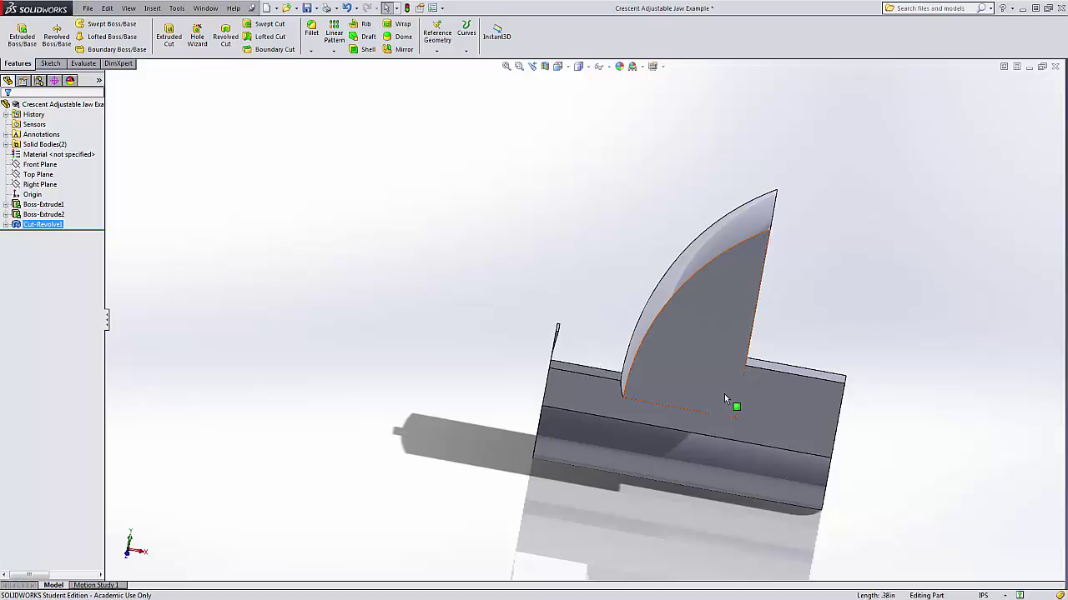
{"action": "scroll", "coordinate": [724, 394], "scroll_direction": "down", "scroll_amount": 2}
{"action": "mouse_move", "coordinate": [791, 286]}
{"action": "middle_mouse_down"}
{"action": "mouse_move", "coordinate": [786, 322]}
{"action": "mouse_move", "coordinate": [790, 305]}
{"action": "middle_mouse_up"}
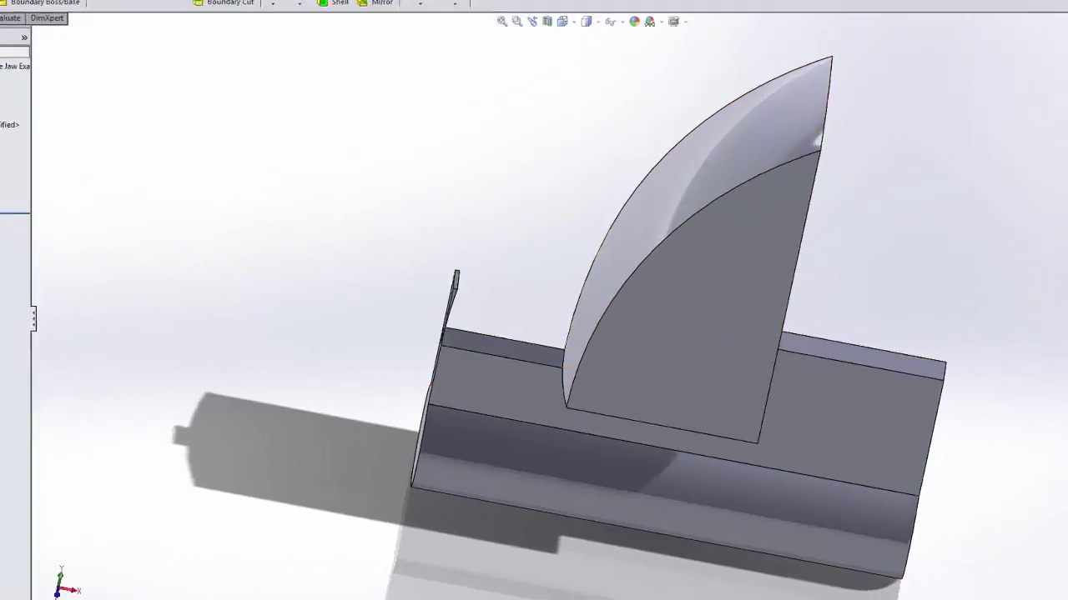
Highlight the revolved cut's sketch and compare its profile and centerline with the jaw and both ends of the slide.
{"action": "left_click", "coordinate": [37, 174]}
{"action": "middle_click_drag", "start_coordinate": [527, 284], "coordinate": [505, 320]}
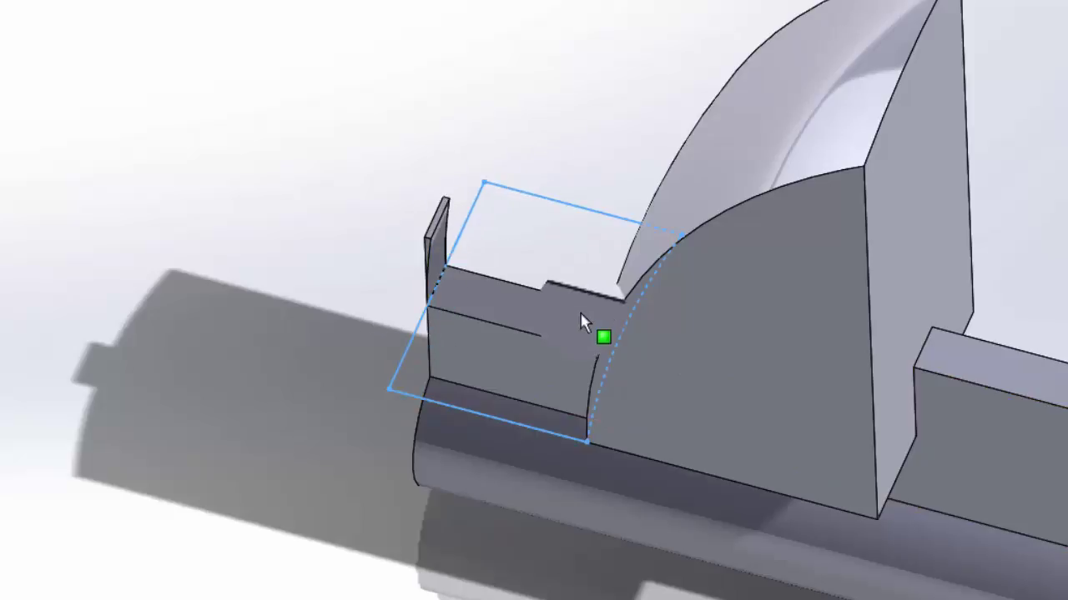
{"action": "scroll", "coordinate": [589, 327], "scroll_direction": "down", "scroll_amount": 2}
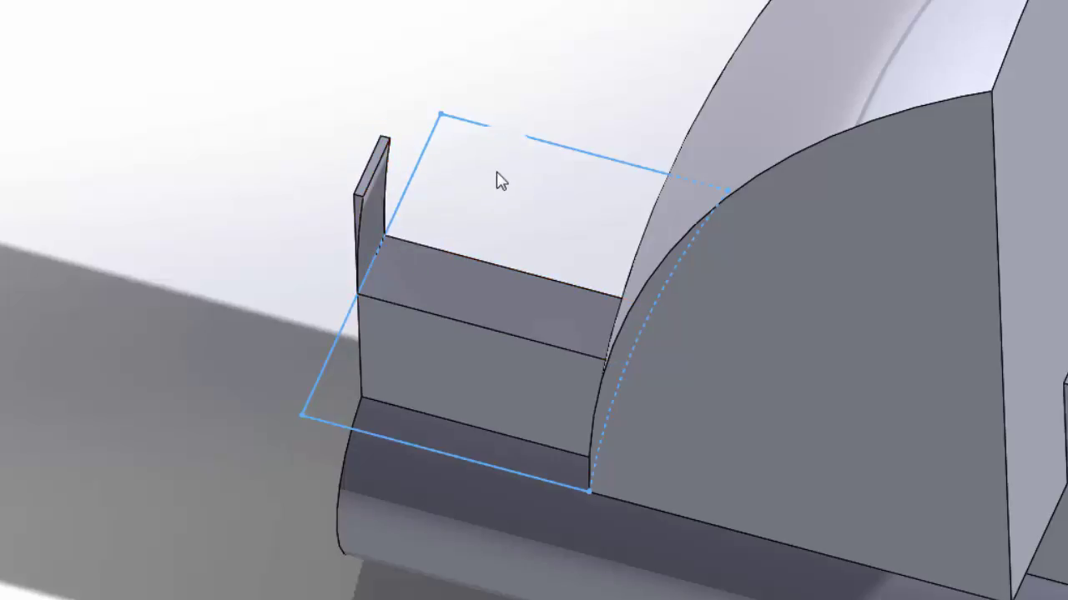
{"action": "scroll", "coordinate": [513, 338], "scroll_direction": "up", "scroll_amount": 2}
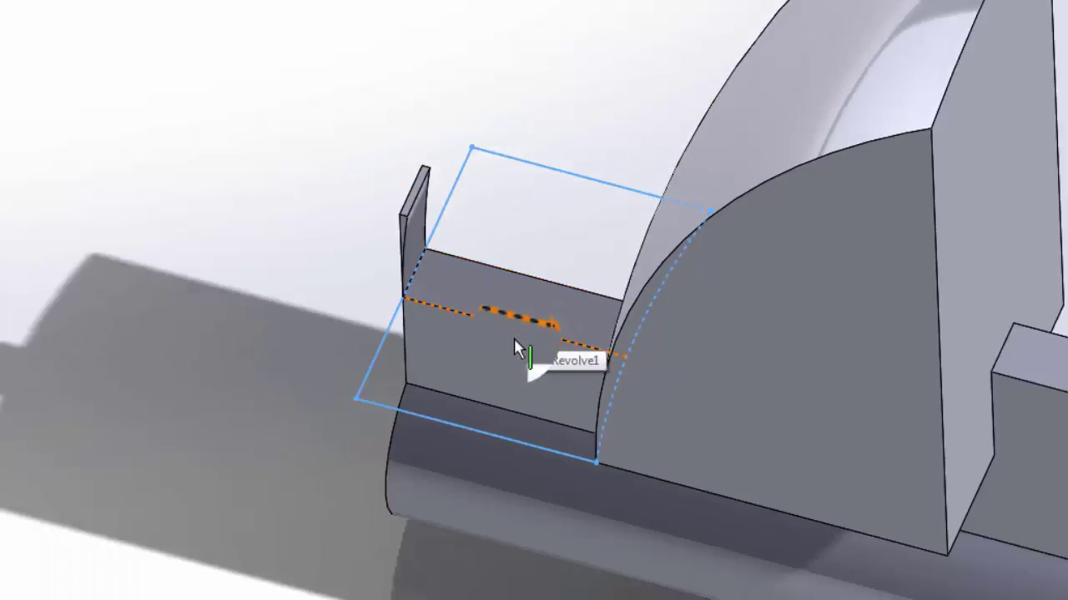
{"action": "scroll", "coordinate": [848, 400], "scroll_direction": "up", "scroll_amount": 1}
{"action": "middle_click_drag", "start_coordinate": [847, 401], "coordinate": [875, 298]}
{"action": "scroll", "coordinate": [830, 327], "scroll_direction": "down", "scroll_amount": 3}
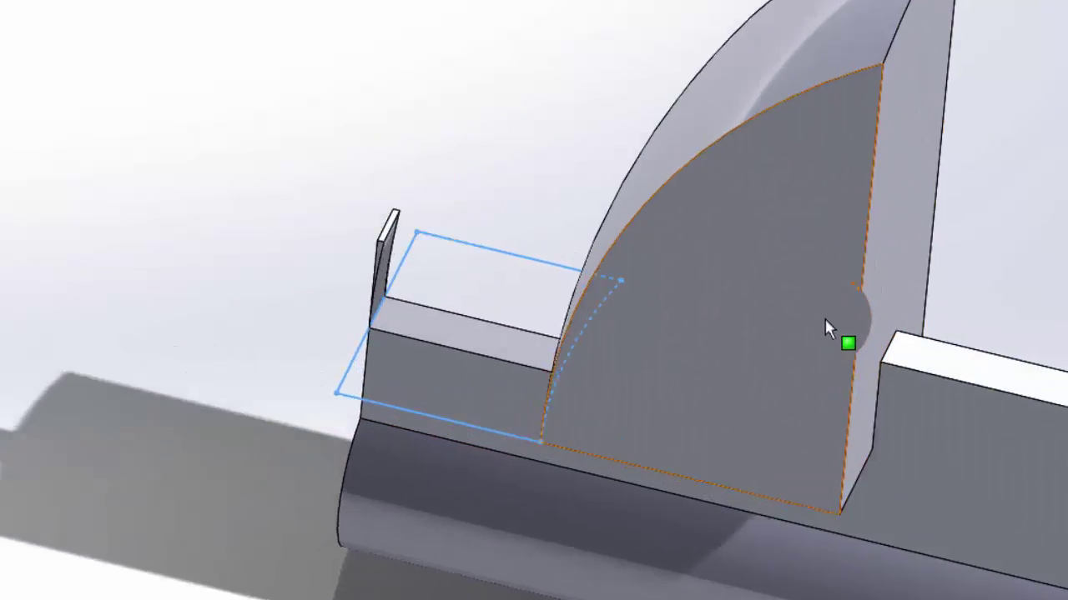
{"action": "scroll", "coordinate": [830, 327], "scroll_direction": "up", "scroll_amount": 2}
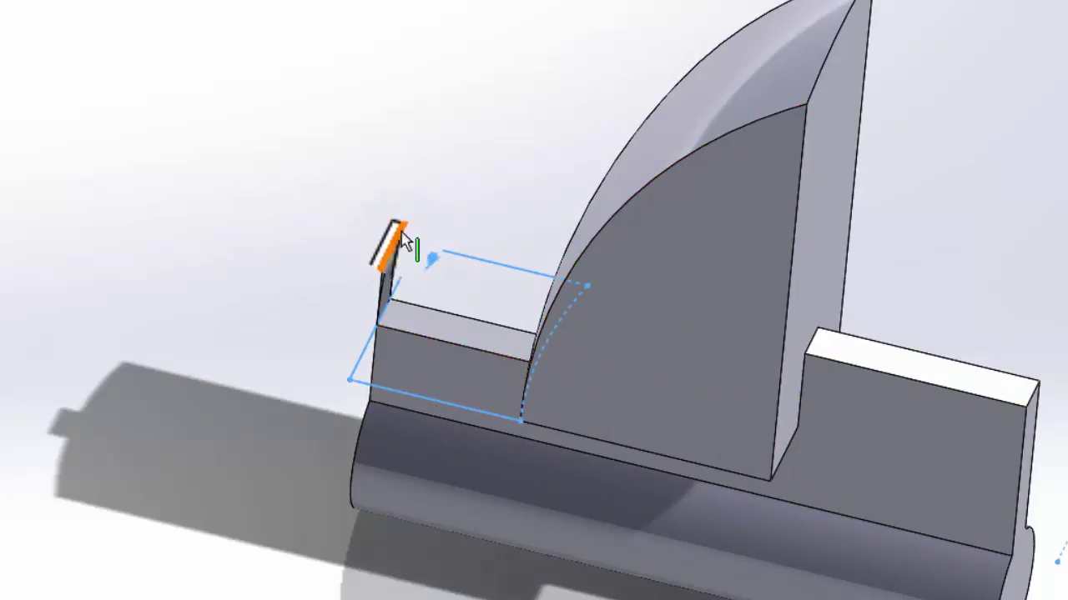
{"action": "scroll", "coordinate": [375, 302], "scroll_direction": "up", "scroll_amount": 2}
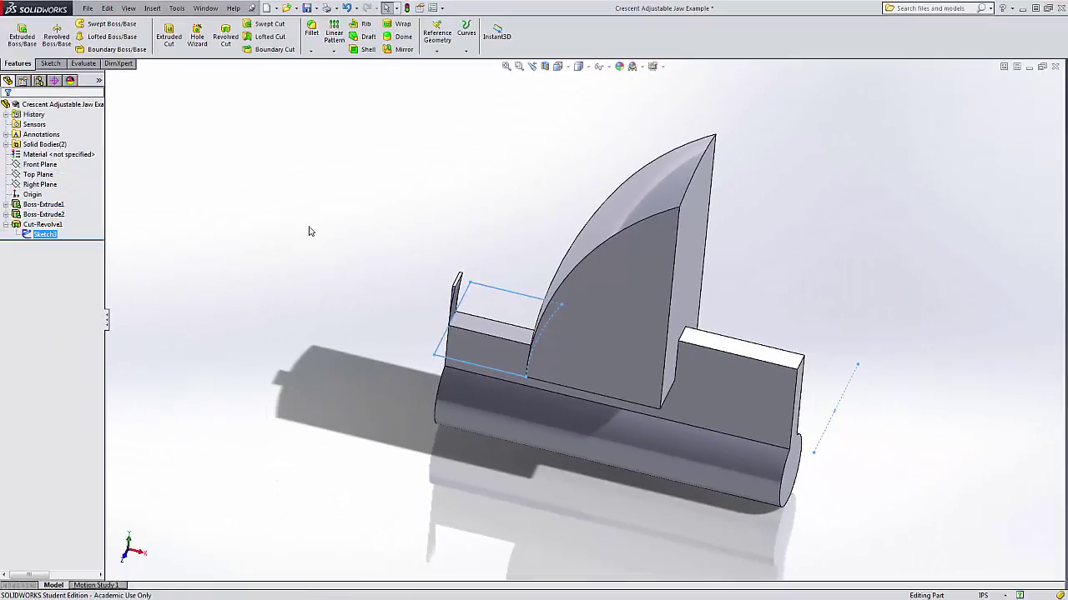
{"action": "middle_click_drag", "start_coordinate": [456, 380], "coordinate": [825, 343]}
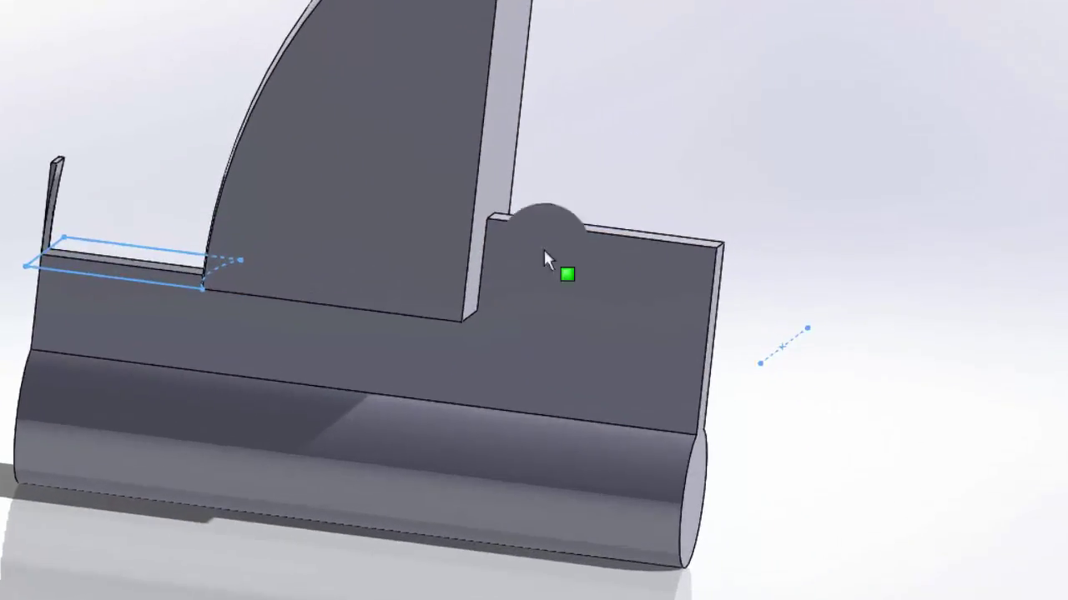
{"action": "middle_click_drag", "start_coordinate": [714, 350], "coordinate": [757, 320]}
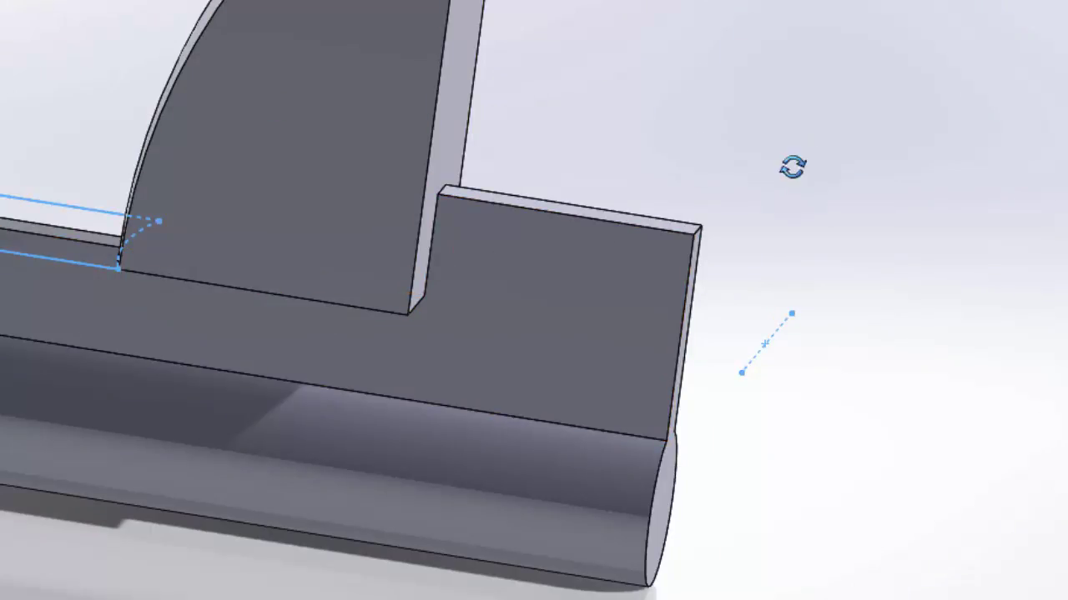
{"action": "middle_click_drag", "start_coordinate": [793, 167], "coordinate": [761, 205]}
{"action": "scroll", "coordinate": [354, 37], "scroll_direction": "up", "scroll_amount": 1}
Start a Chamfer of the distance-distance type and set its first distance to 0.50 in and its second to 0.414 in.
{"action": "left_click", "coordinate": [311, 50]}
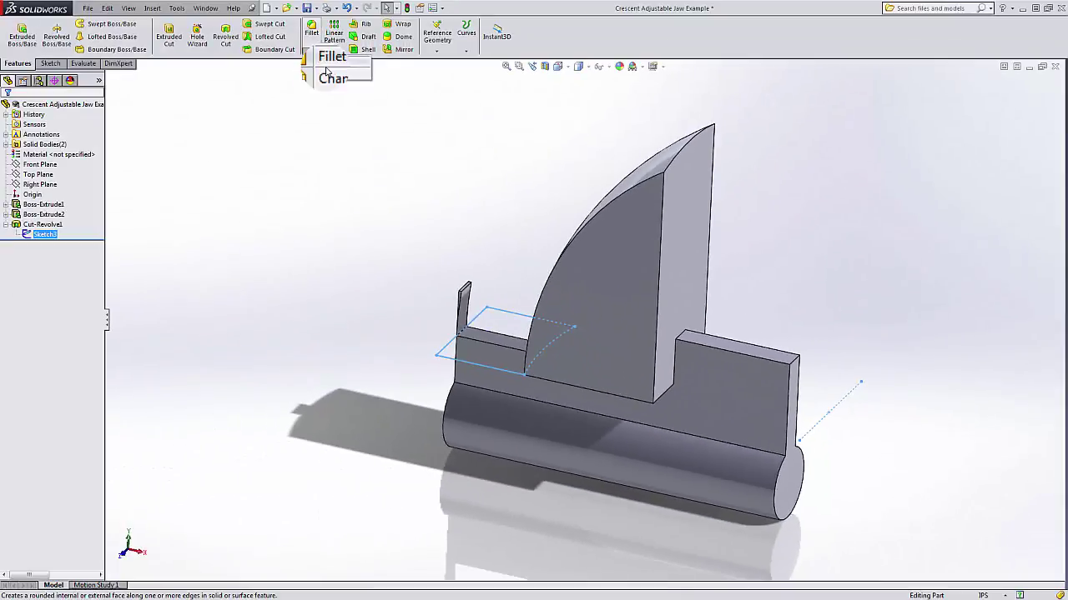
{"action": "left_click", "coordinate": [327, 75]}
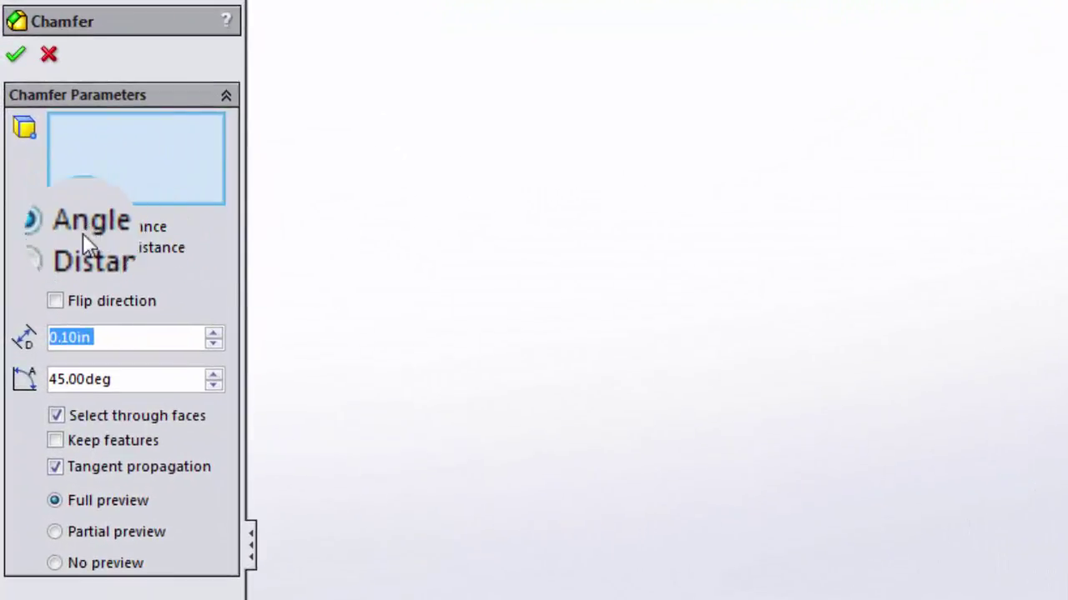
{"action": "left_click", "coordinate": [138, 377]}
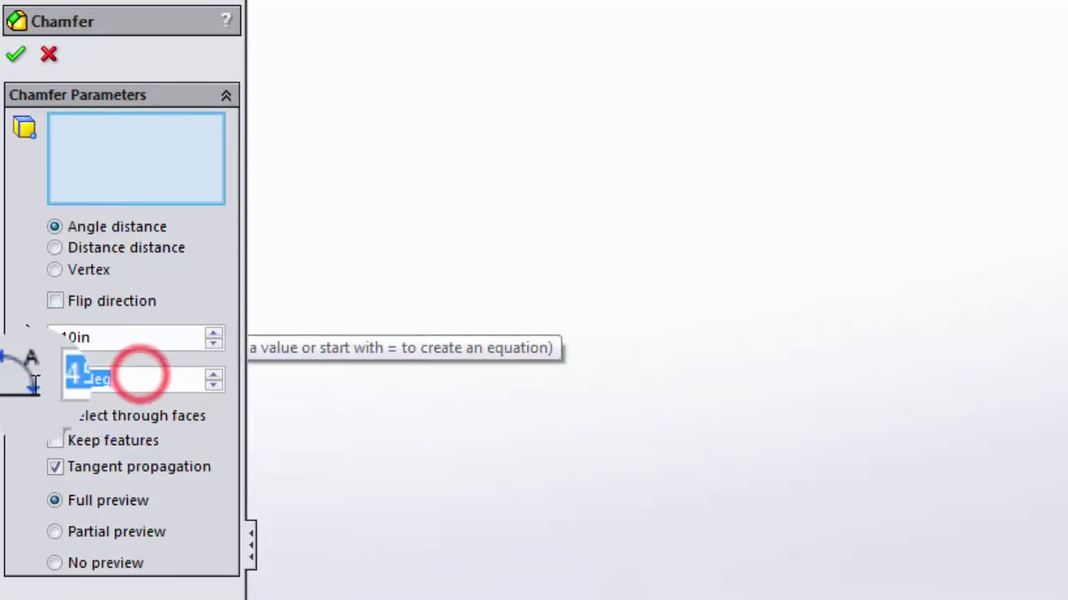
{"action": "left_click", "coordinate": [567, 229]}
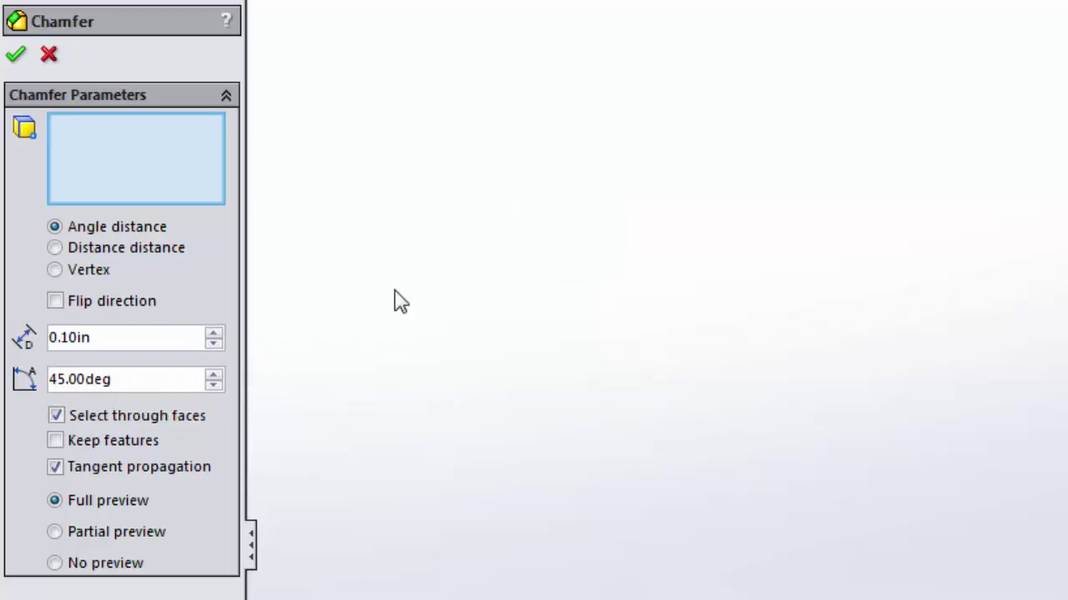
{"action": "left_click", "coordinate": [55, 248]}
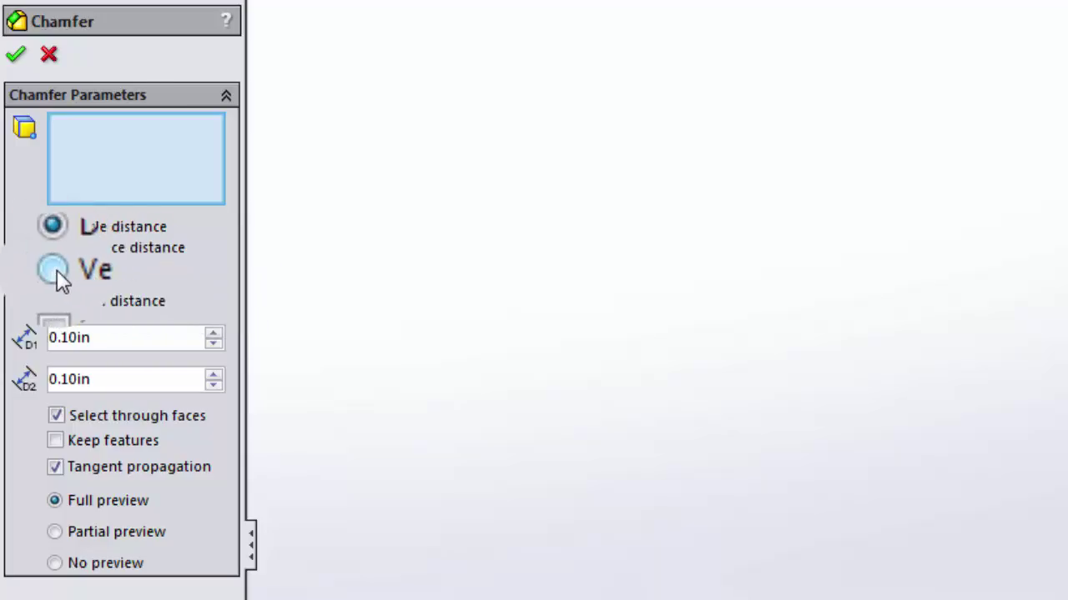
{"action": "double_click", "coordinate": [124, 339]}
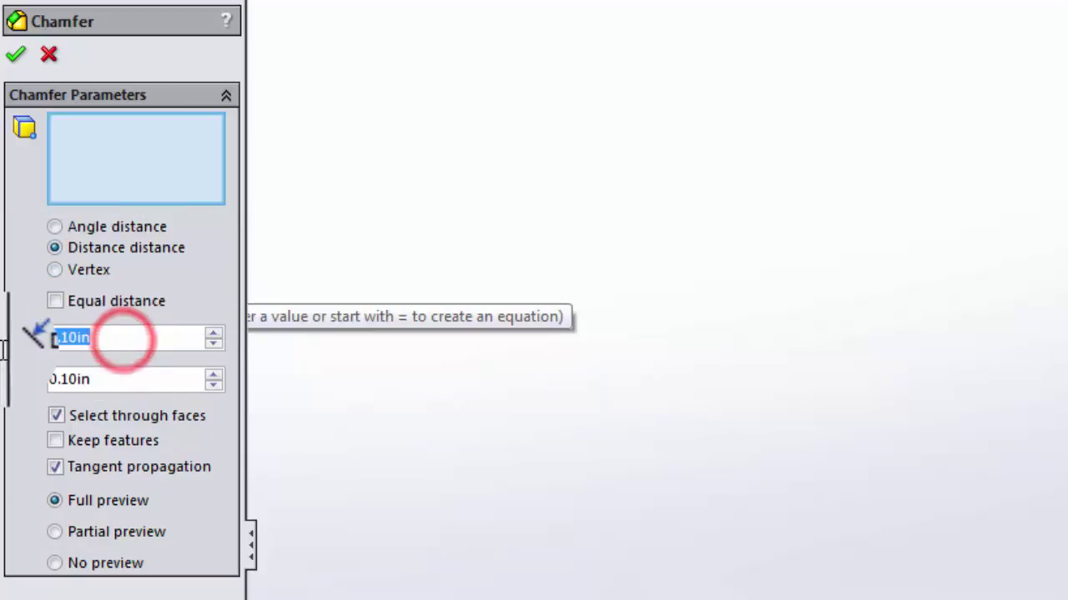
{"action": "type", "text": ".5"}
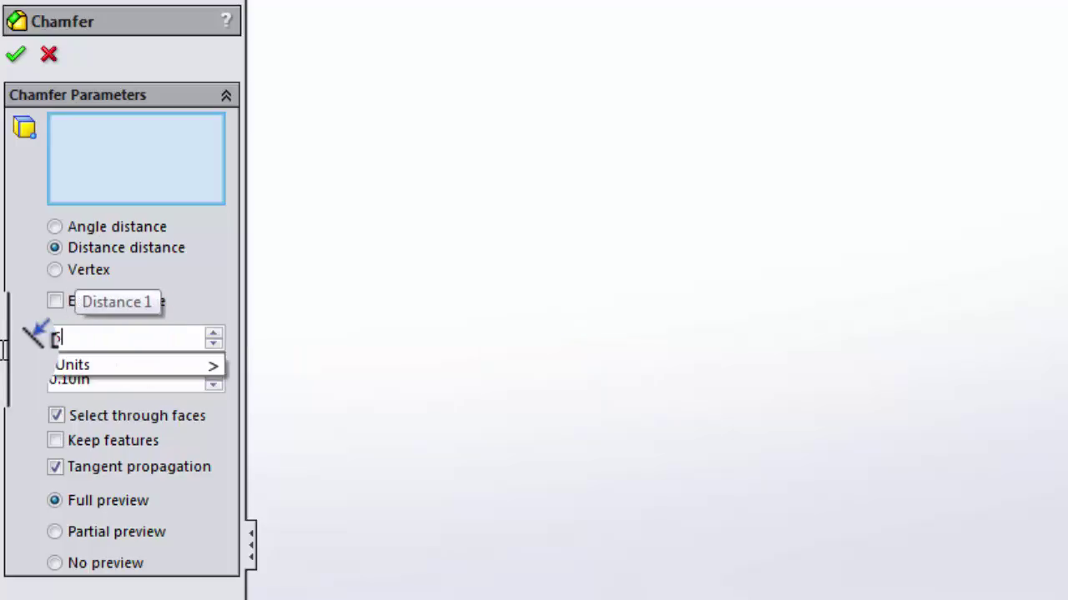
{"action": "key", "text": "Return"}
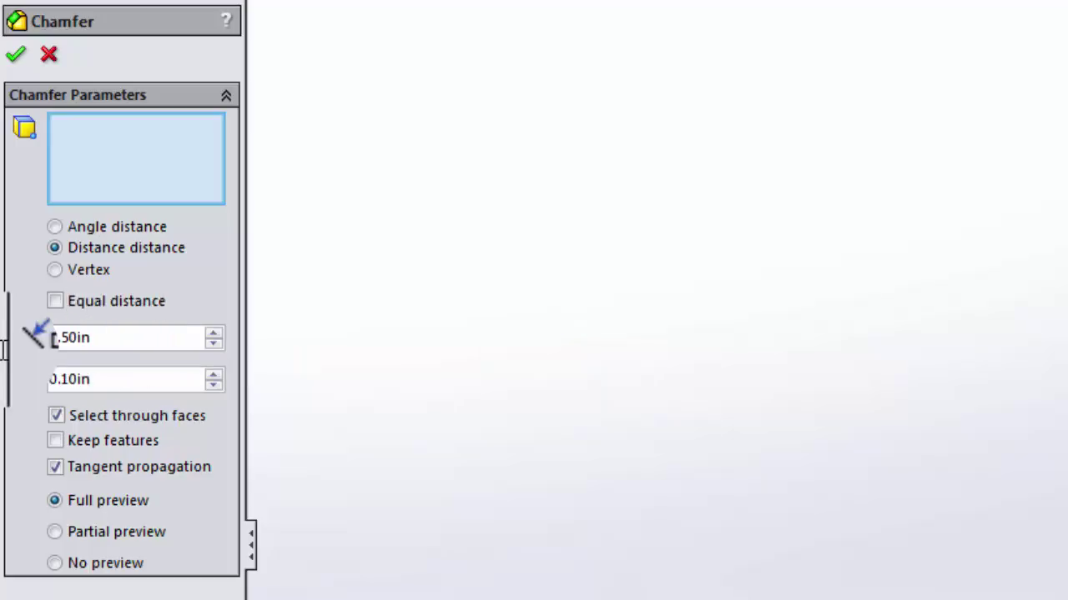
{"action": "left_click", "coordinate": [110, 377]}
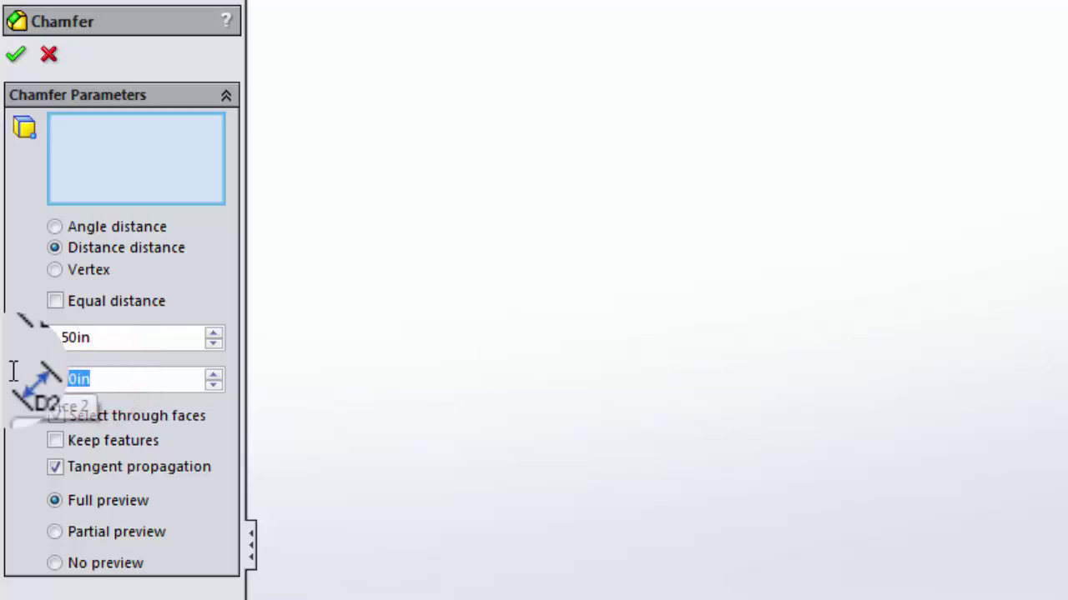
{"action": "type", "text": ".314"}
{"action": "key", "text": "Return"}
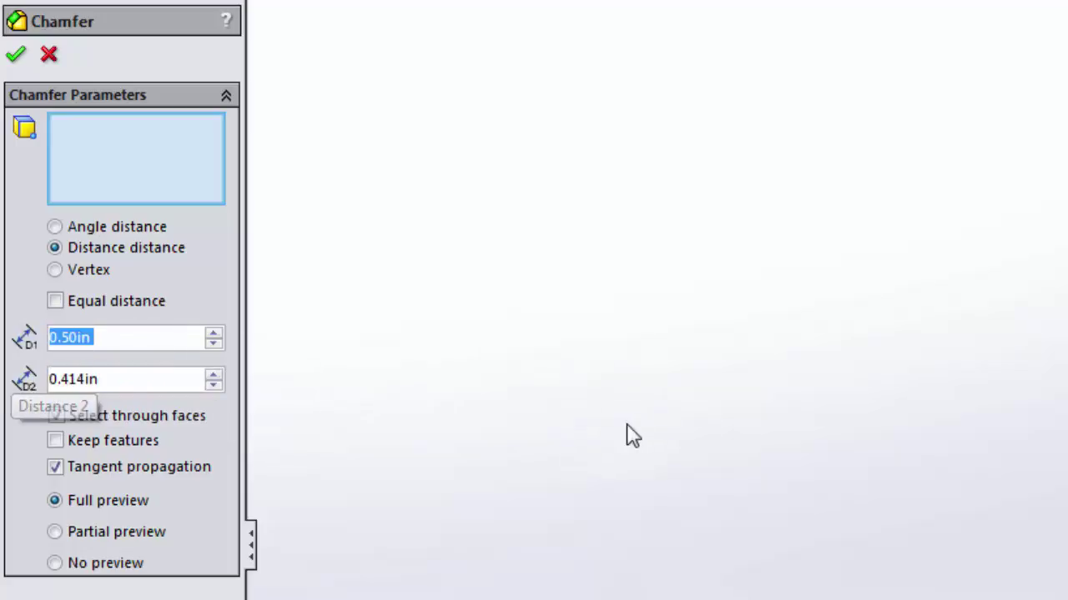
Select the short top corner edge at the slide's outer end, on the jaw's flat-face side, as the chamfer edge.
{"action": "left_click", "coordinate": [149, 163]}
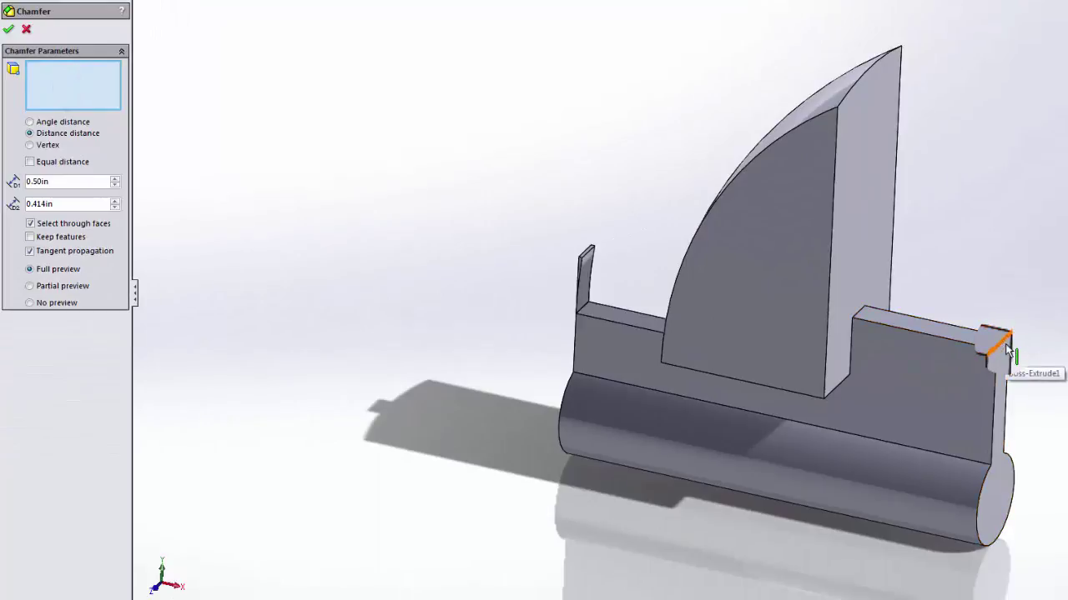
{"action": "scroll", "coordinate": [1005, 344], "scroll_direction": "down", "scroll_amount": 5}
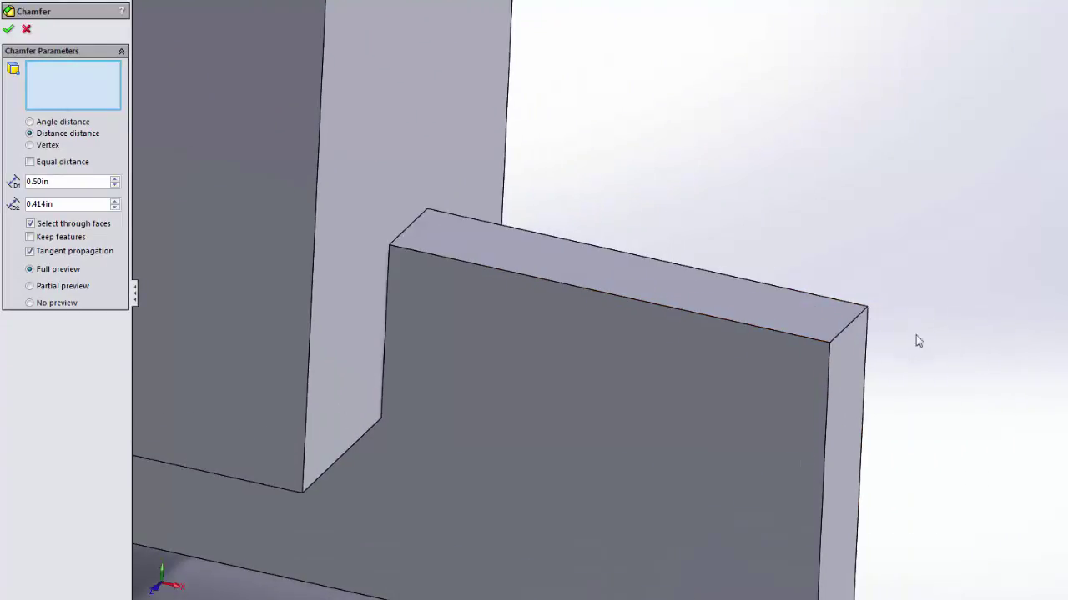
{"action": "left_click", "coordinate": [849, 331]}
{"action": "scroll", "coordinate": [925, 343], "scroll_direction": "up", "scroll_amount": 5}
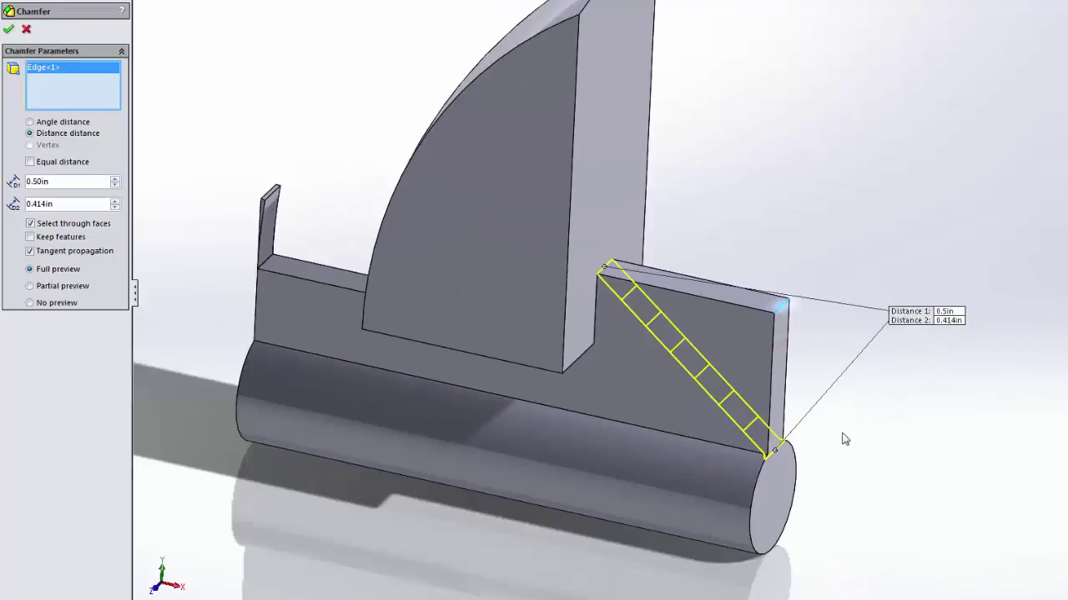
{"action": "middle_click_drag", "start_coordinate": [844, 440], "coordinate": [858, 400]}
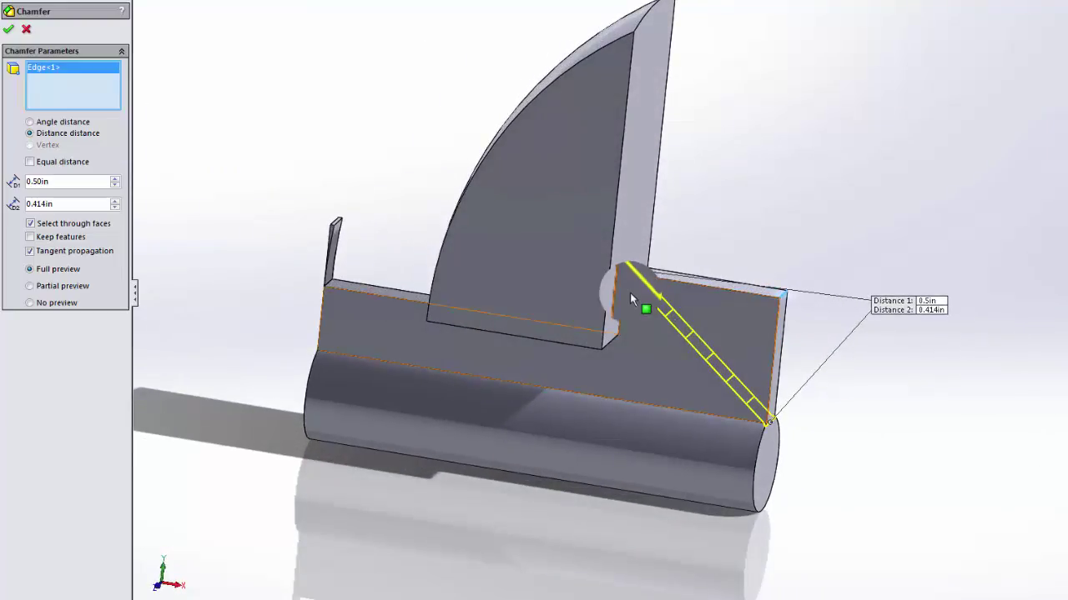
{"action": "scroll", "coordinate": [776, 431], "scroll_direction": "down", "scroll_amount": 4}
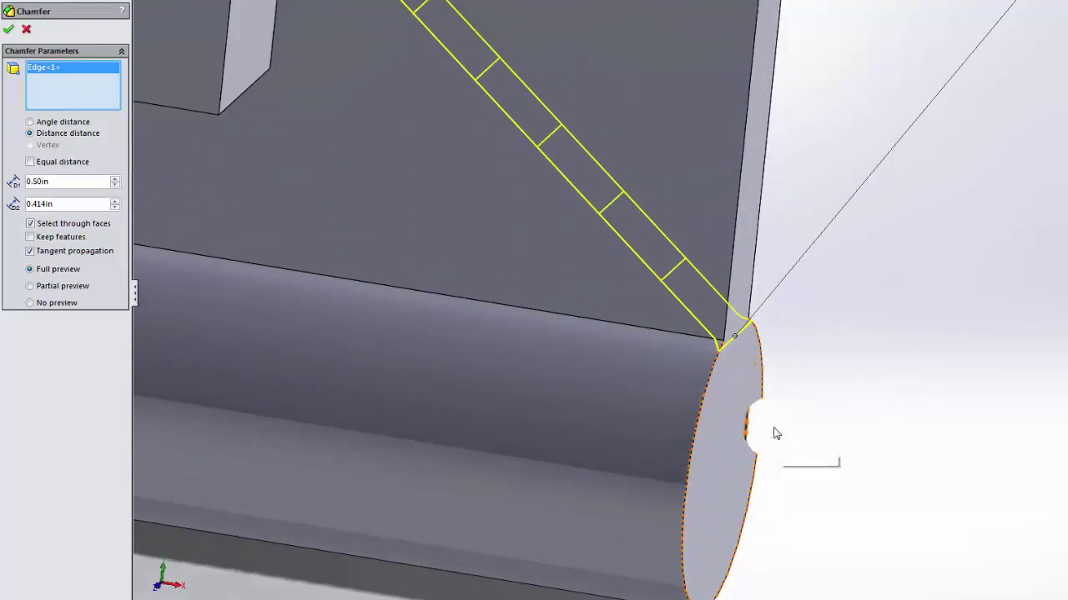
{"action": "scroll", "coordinate": [740, 389], "scroll_direction": "up", "scroll_amount": 6}
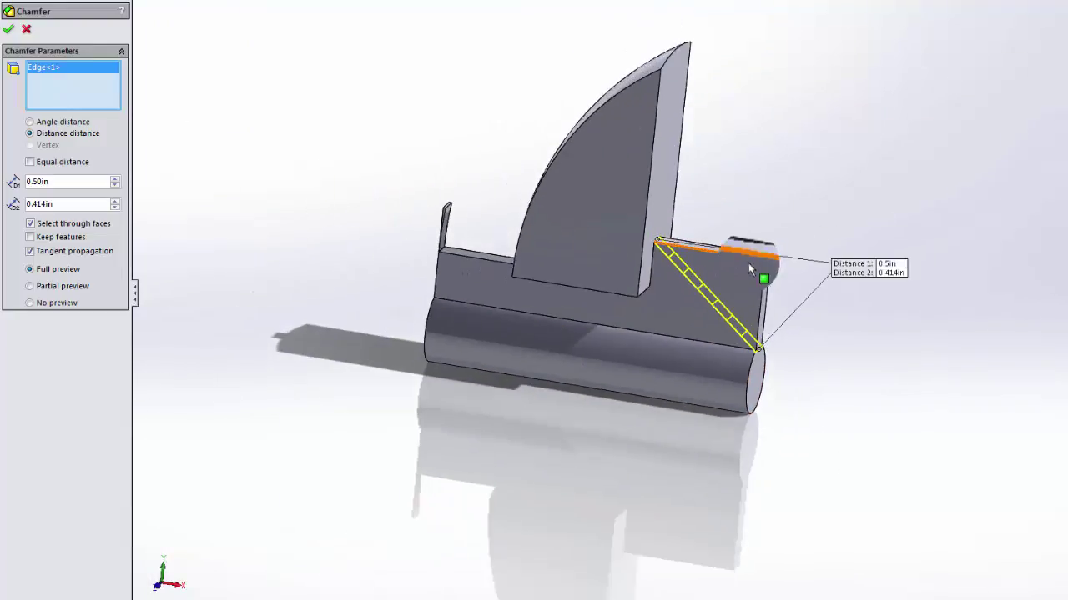
{"action": "scroll", "coordinate": [744, 266], "scroll_direction": "down", "scroll_amount": 3}
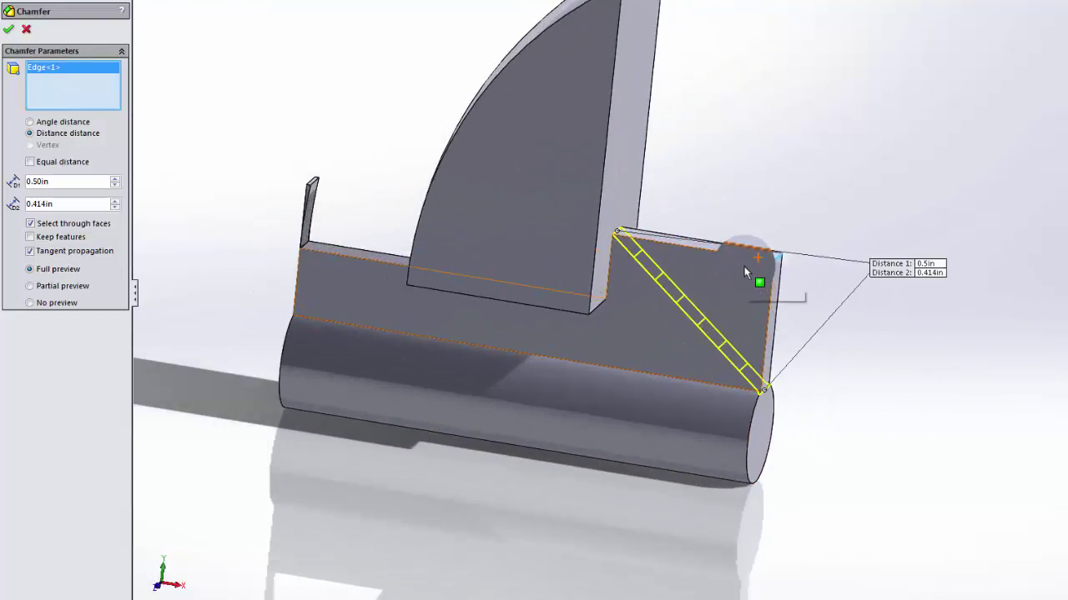
Try a first chamfer distance of 0.4 in and a second distance of 0.5 in on the slide's end edge.
{"action": "double_click", "coordinate": [65, 180]}
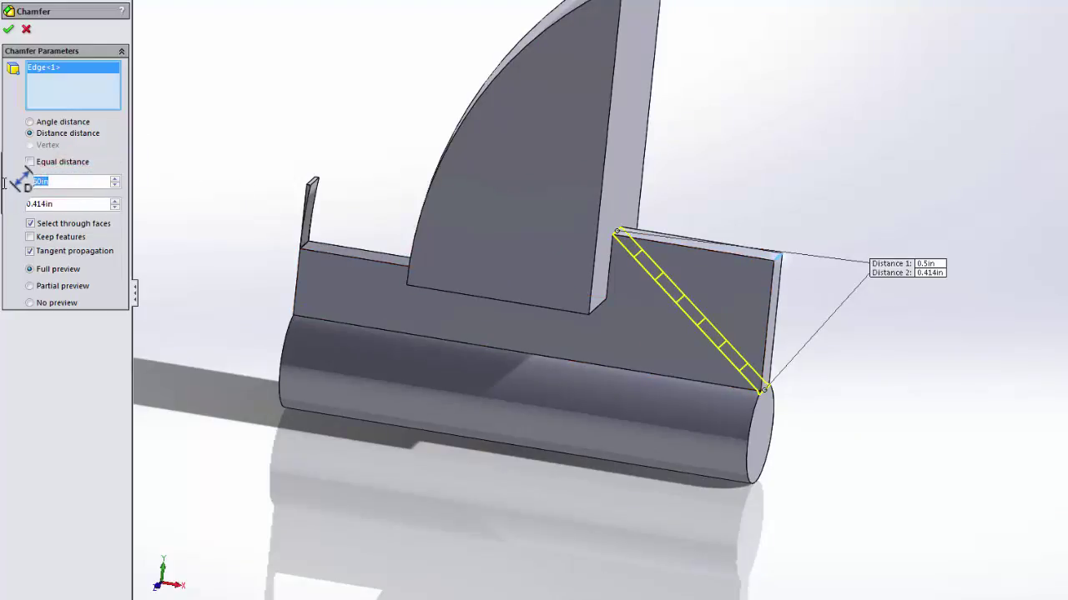
{"action": "type", "text": ".4"}
{"action": "key", "text": "Return"}
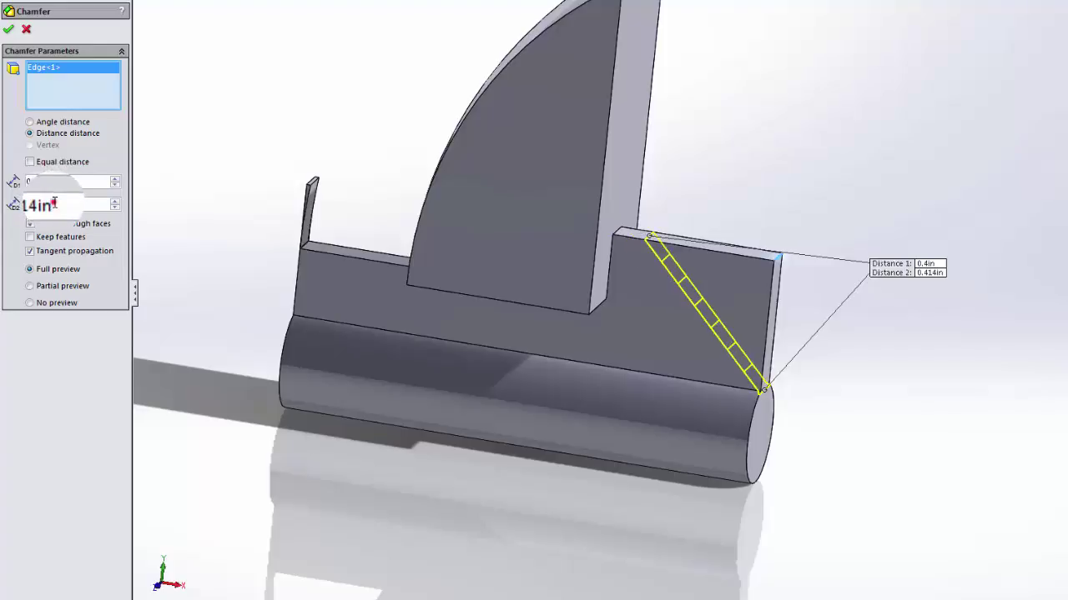
{"action": "double_click", "coordinate": [50, 204]}
{"action": "type", "text": ".5"}
{"action": "key", "text": "Return"}
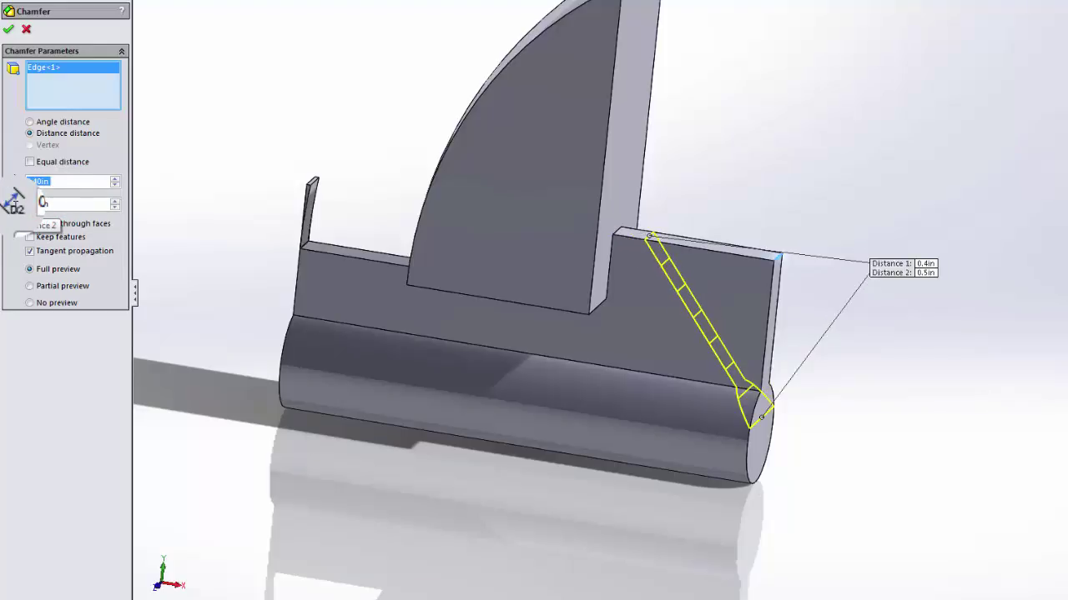
Set the chamfer's first distance to 0.5 in and its second to 0.414 in, and complete the chamfer.
{"action": "double_click", "coordinate": [70, 183]}
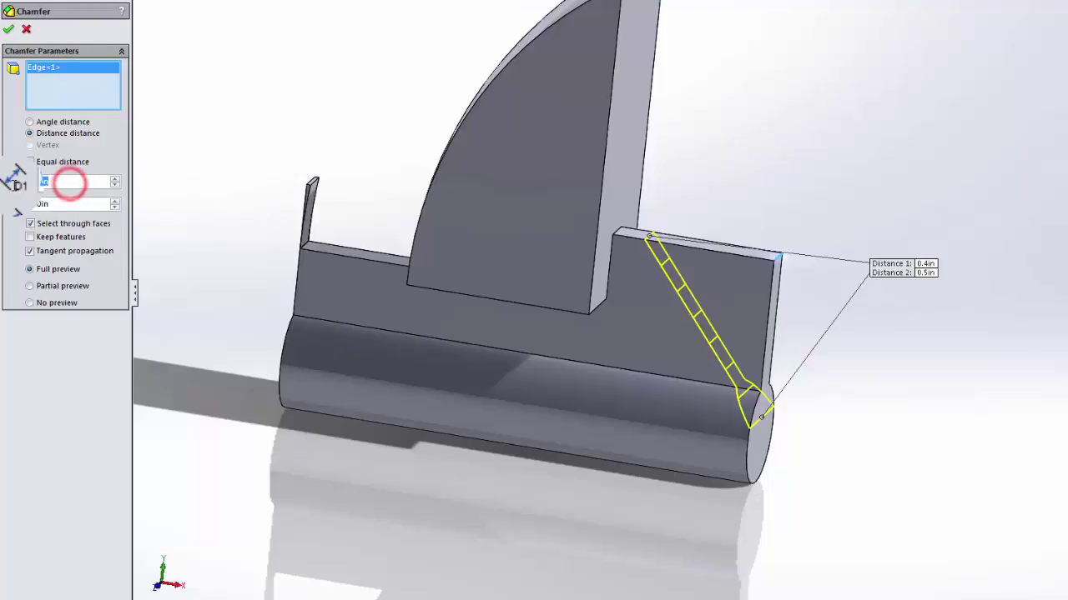
{"action": "type", "text": "."}
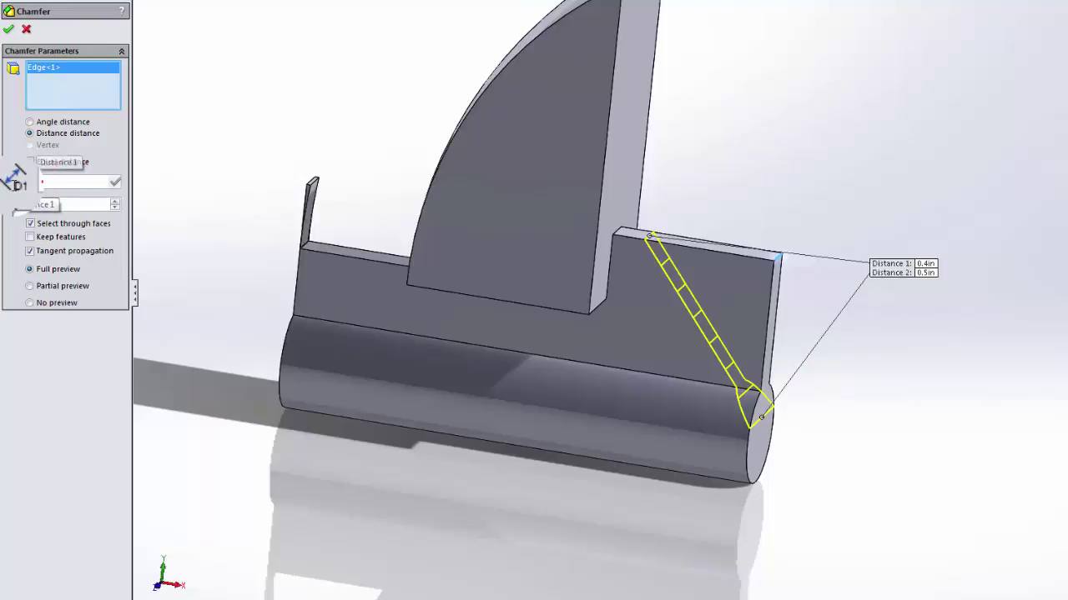
{"action": "type", "text": "5"}
{"action": "key", "text": "Return"}
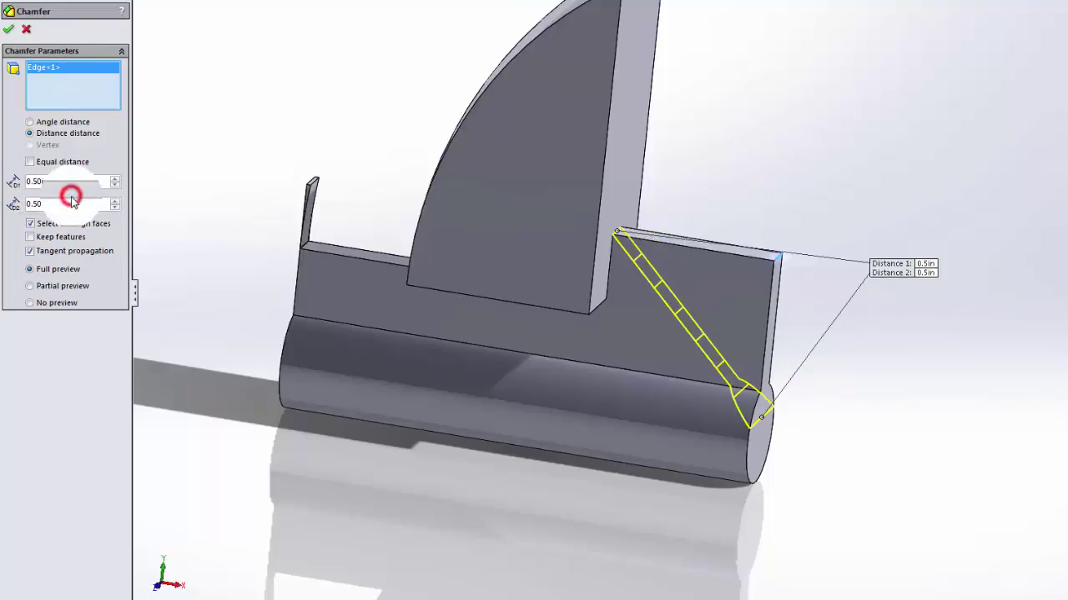
{"action": "double_click", "coordinate": [70, 203]}
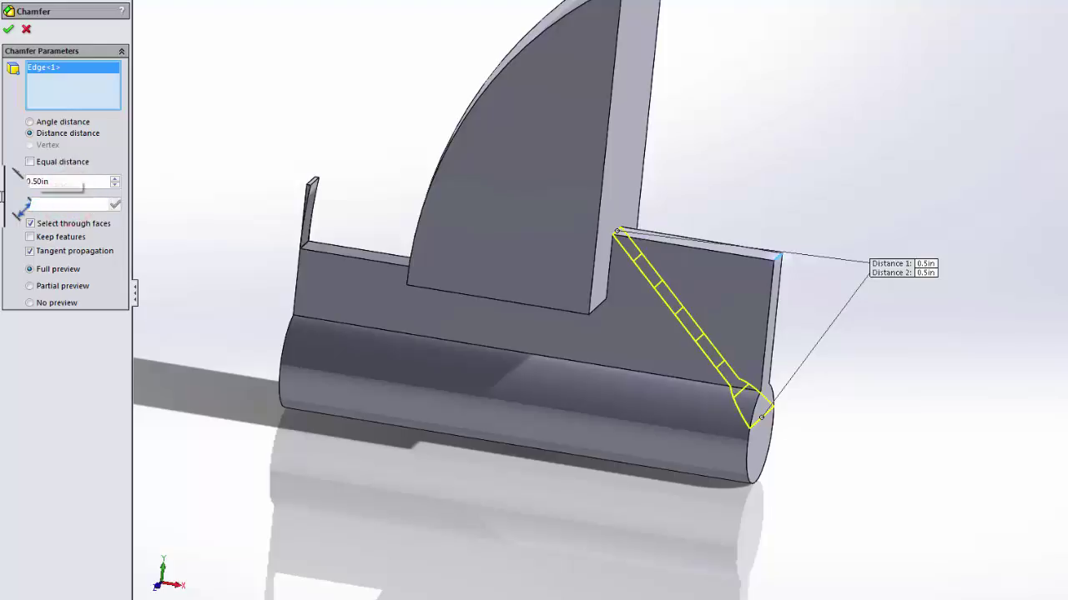
{"action": "type", "text": "0.414"}
{"action": "key", "text": "Return"}
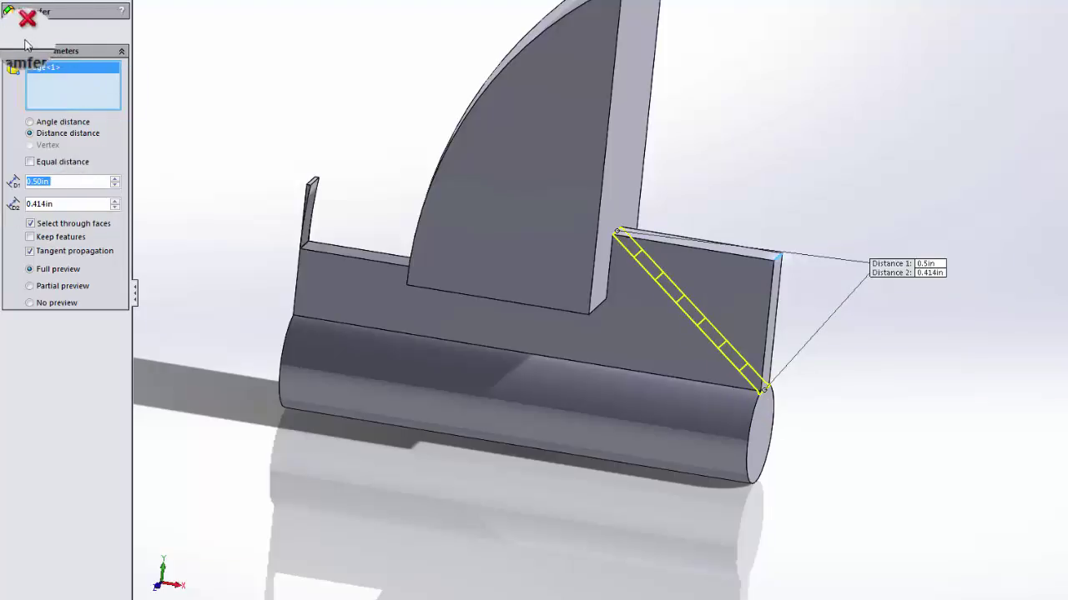
{"action": "left_click", "coordinate": [9, 13]}
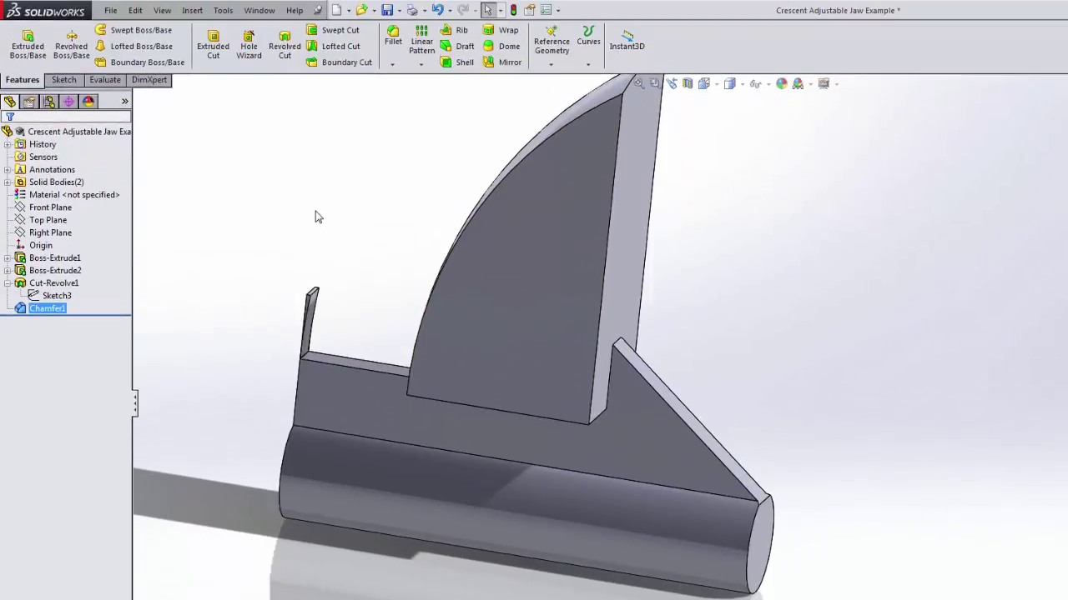
Fillet the two lower front edges of the jaw on both sides of the slide with a 0.2 in radius.
{"action": "left_click", "coordinate": [392, 42]}
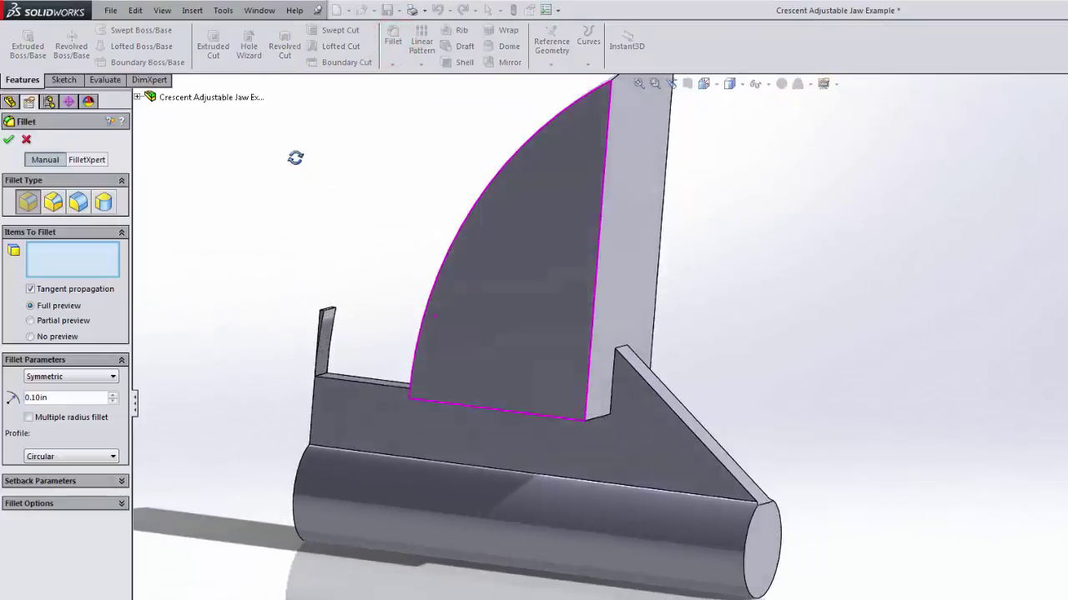
{"action": "middle_click_drag", "start_coordinate": [293, 155], "coordinate": [210, 108]}
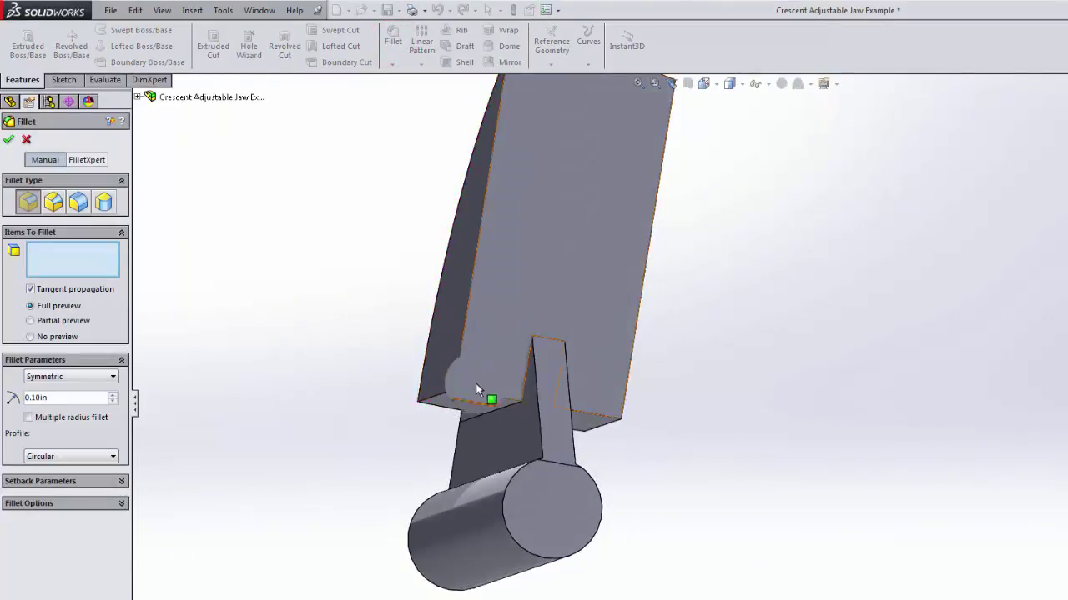
{"action": "left_click", "coordinate": [482, 391]}
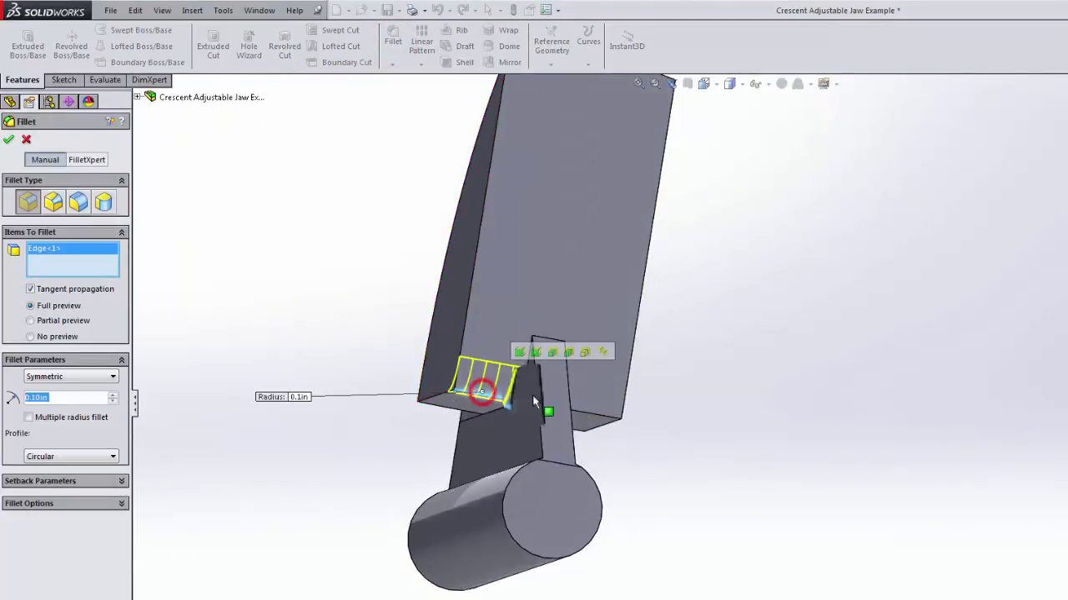
{"action": "left_click", "coordinate": [592, 419]}
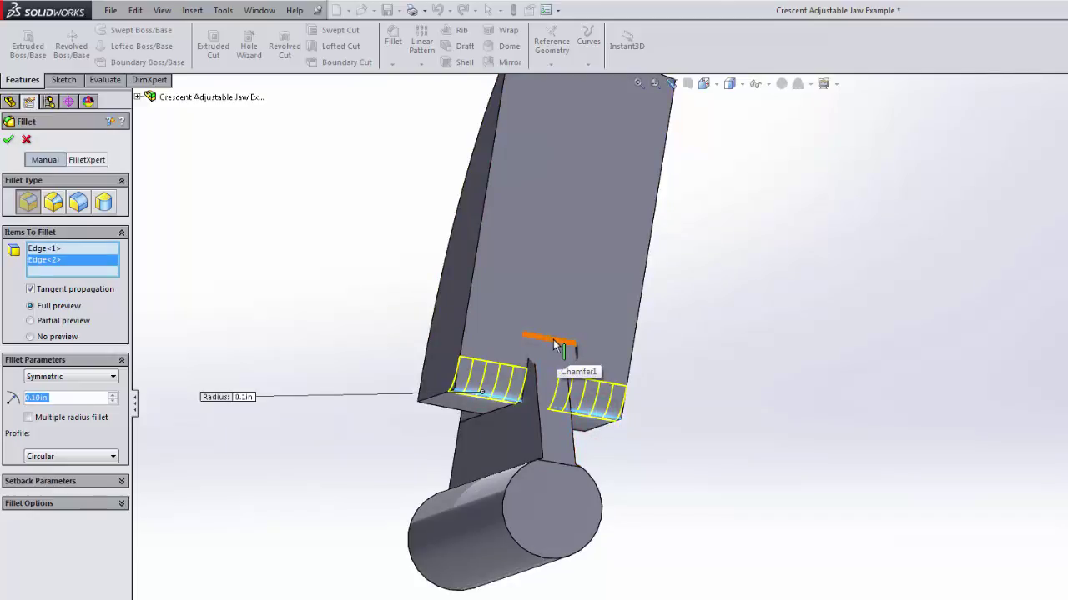
{"action": "left_click", "coordinate": [79, 398]}
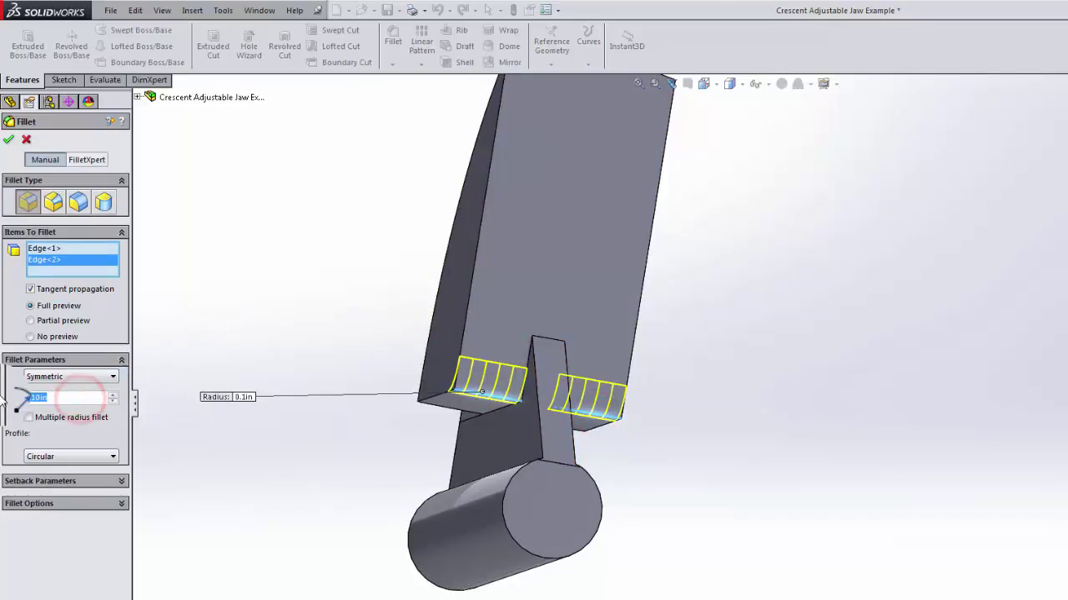
{"action": "type", "text": ".2"}
{"action": "key", "text": "Return"}
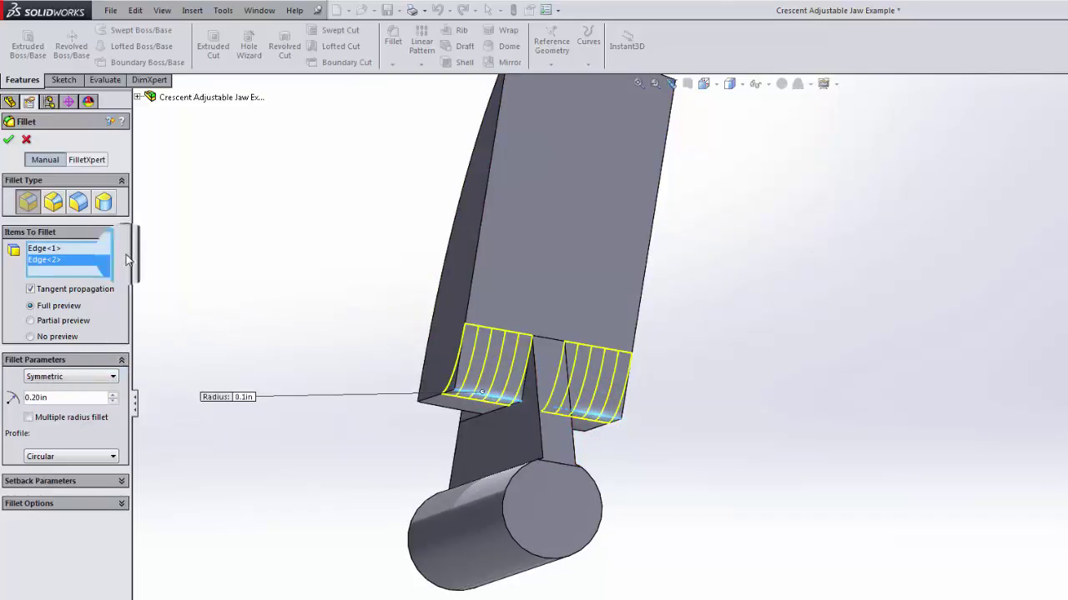
{"action": "left_click", "coordinate": [8, 140]}
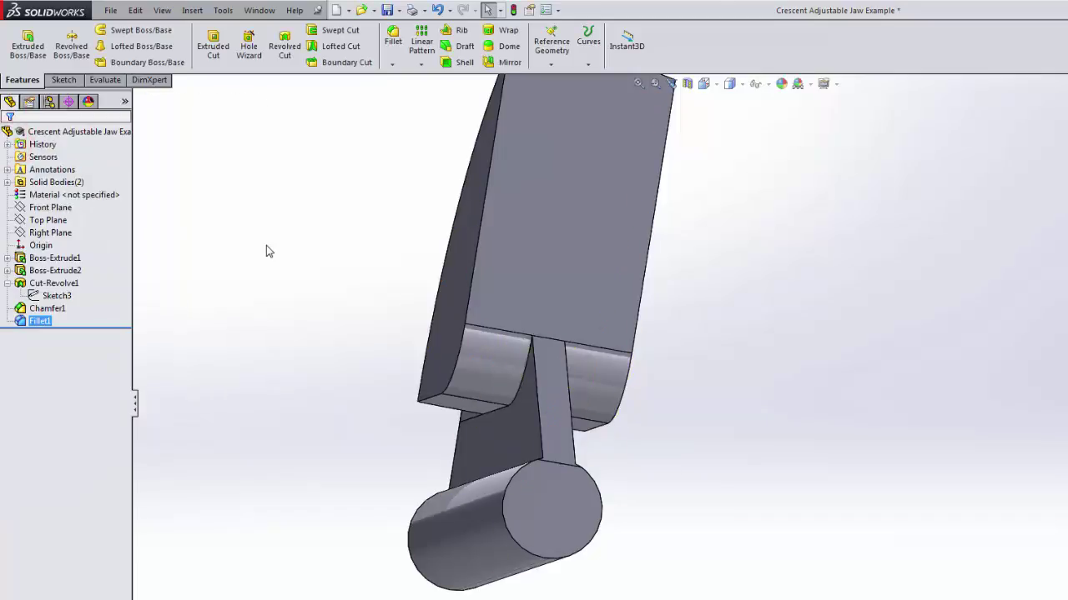
Start a neutral-plane Draft and select the jaw's two opposite flat side faces as the faces to draft.
{"action": "middle_click_drag", "start_coordinate": [306, 281], "coordinate": [424, 364]}
{"action": "scroll", "coordinate": [425, 364], "scroll_direction": "up", "scroll_amount": 2}
{"action": "scroll", "coordinate": [467, 292], "scroll_direction": "down", "scroll_amount": 1}
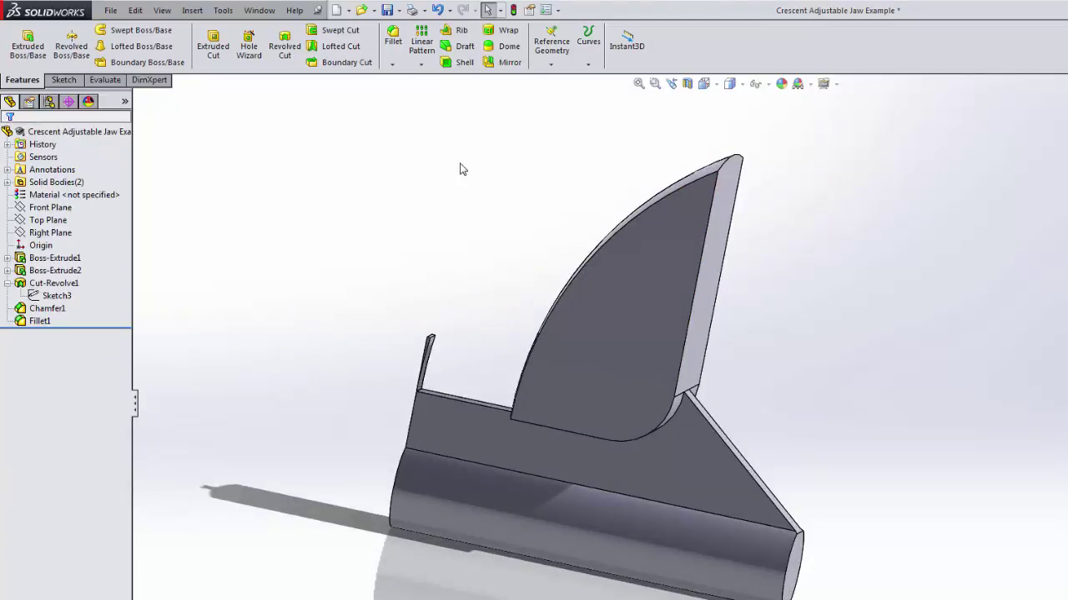
{"action": "left_click", "coordinate": [461, 50]}
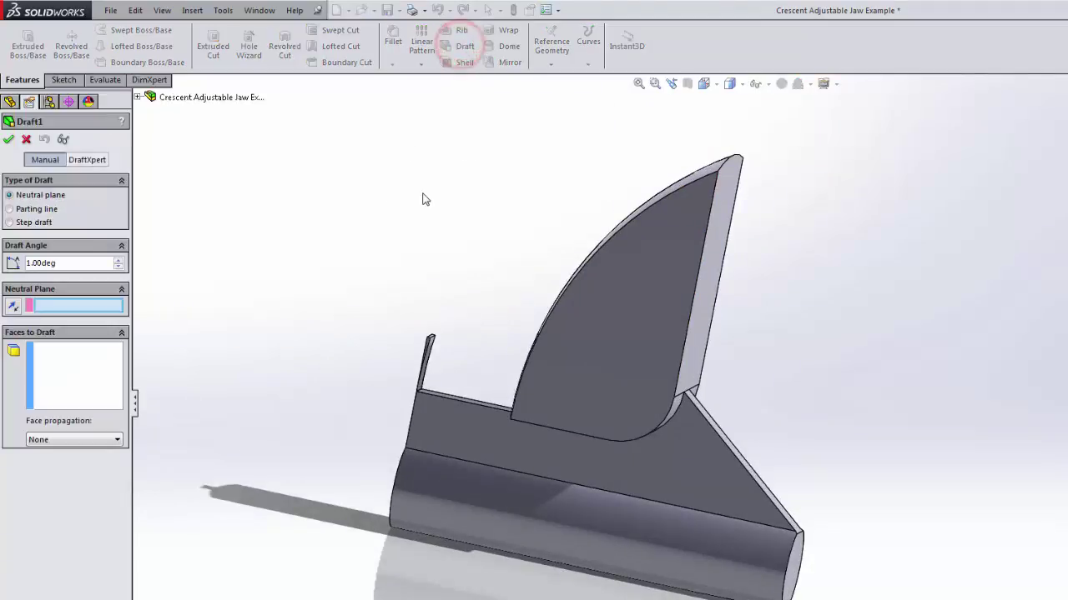
{"action": "middle_click_drag", "start_coordinate": [424, 197], "coordinate": [379, 258]}
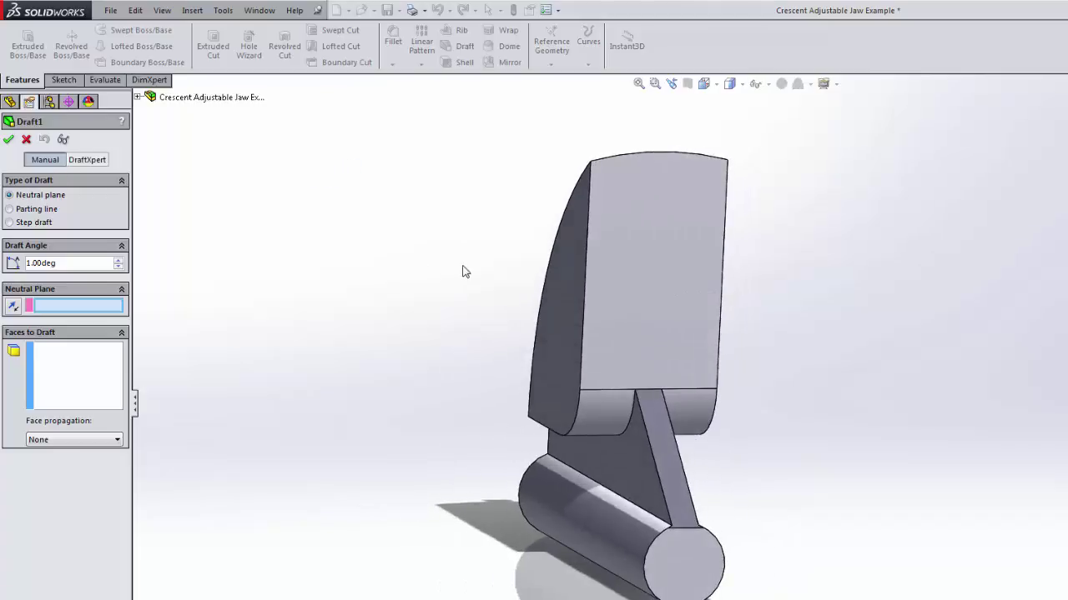
{"action": "left_click", "coordinate": [97, 374]}
{"action": "left_click", "coordinate": [569, 307]}
{"action": "middle_click_drag", "start_coordinate": [875, 264], "coordinate": [738, 302]}
{"action": "left_click", "coordinate": [640, 282]}
{"action": "middle_click_drag", "start_coordinate": [864, 255], "coordinate": [992, 180]}
Use the jaw's flat underside as the neutral plane, set the draft angle to 5 degrees, and complete the draft.
{"action": "left_click", "coordinate": [76, 305]}
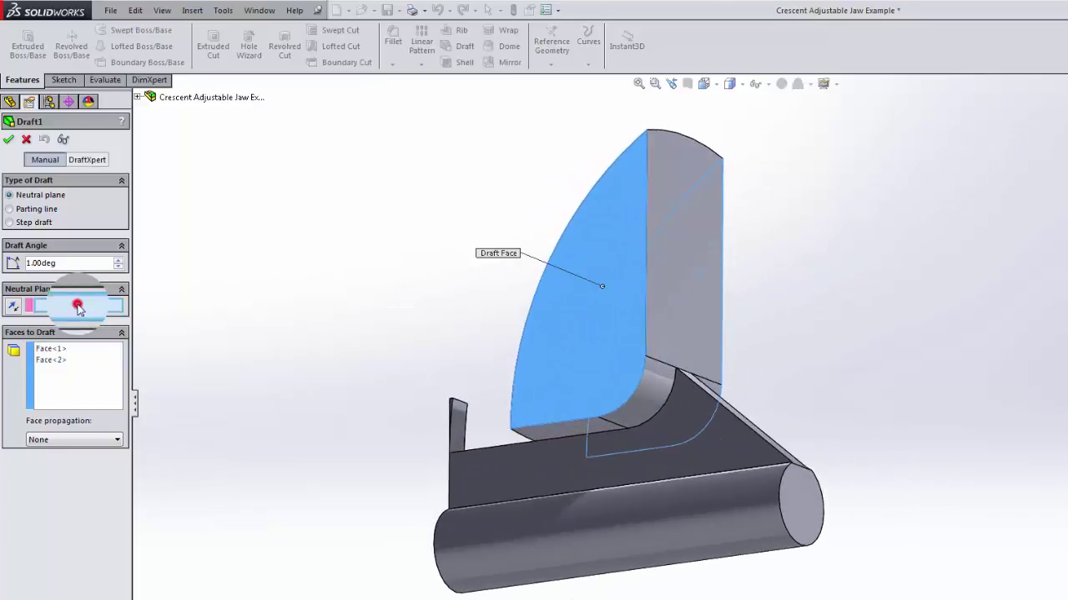
{"action": "left_click", "coordinate": [563, 428]}
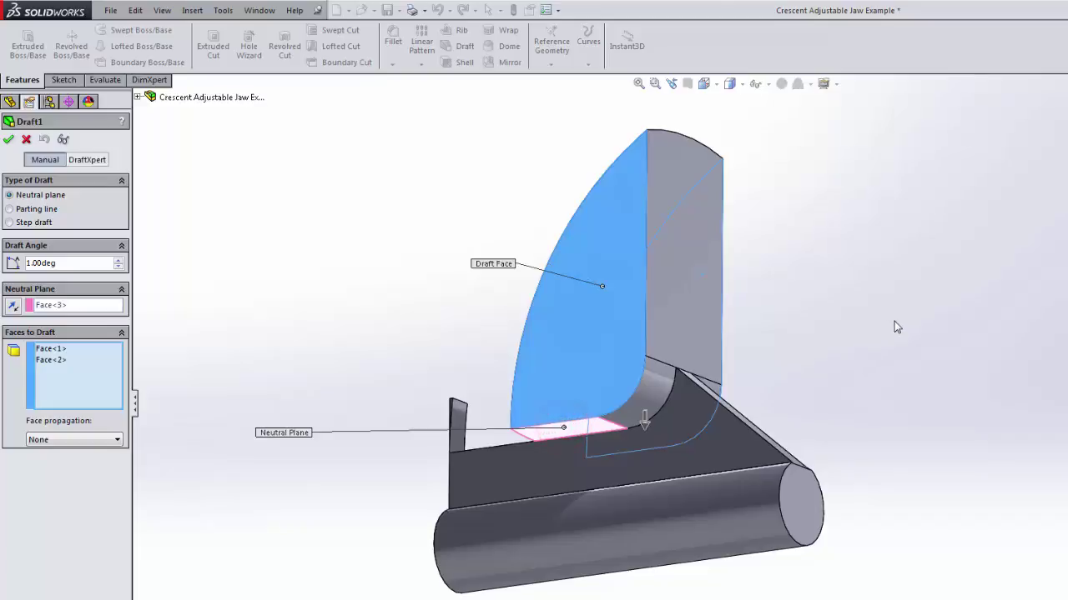
{"action": "mouse_move", "coordinate": [402, 340]}
{"action": "middle_mouse_down"}
{"action": "mouse_move", "coordinate": [297, 383]}
{"action": "mouse_move", "coordinate": [302, 390]}
{"action": "middle_mouse_up"}
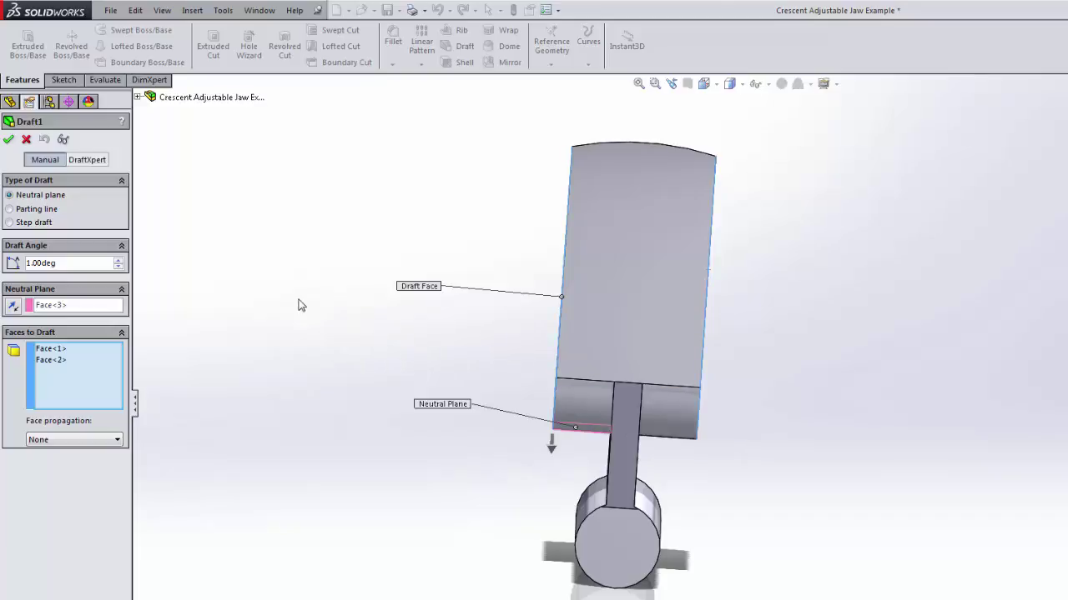
{"action": "double_click", "coordinate": [75, 266]}
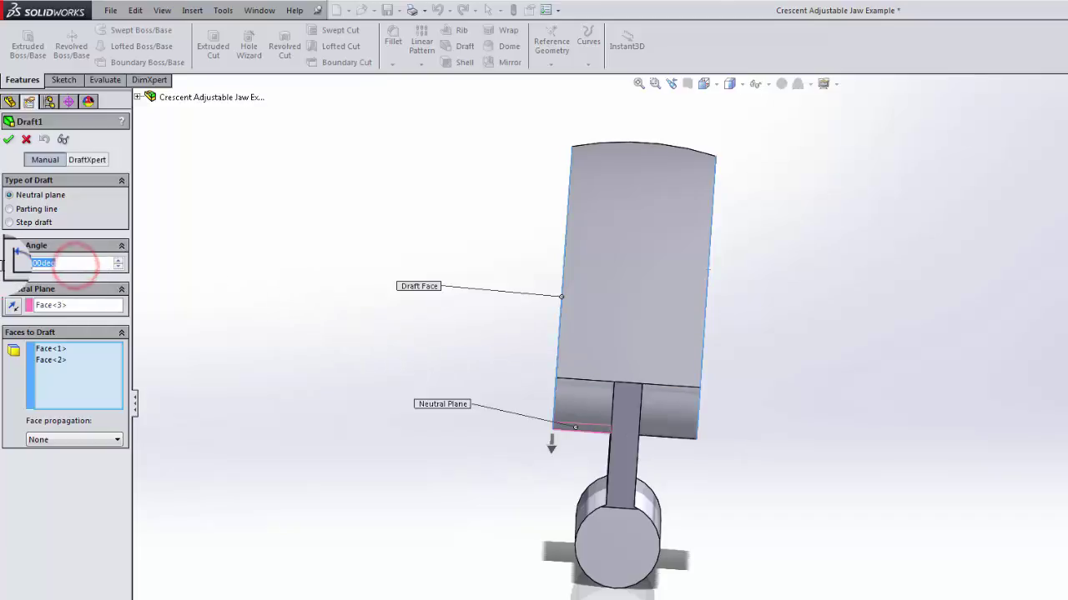
{"action": "key", "text": "BackSpace"}
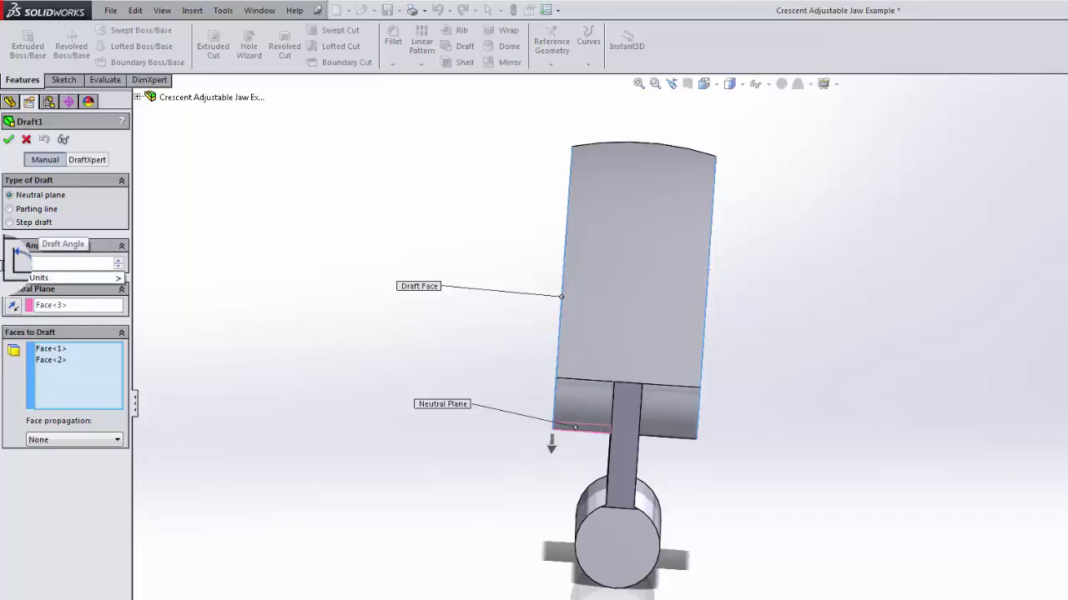
{"action": "type", "text": "5"}
{"action": "left_click", "coordinate": [97, 207]}
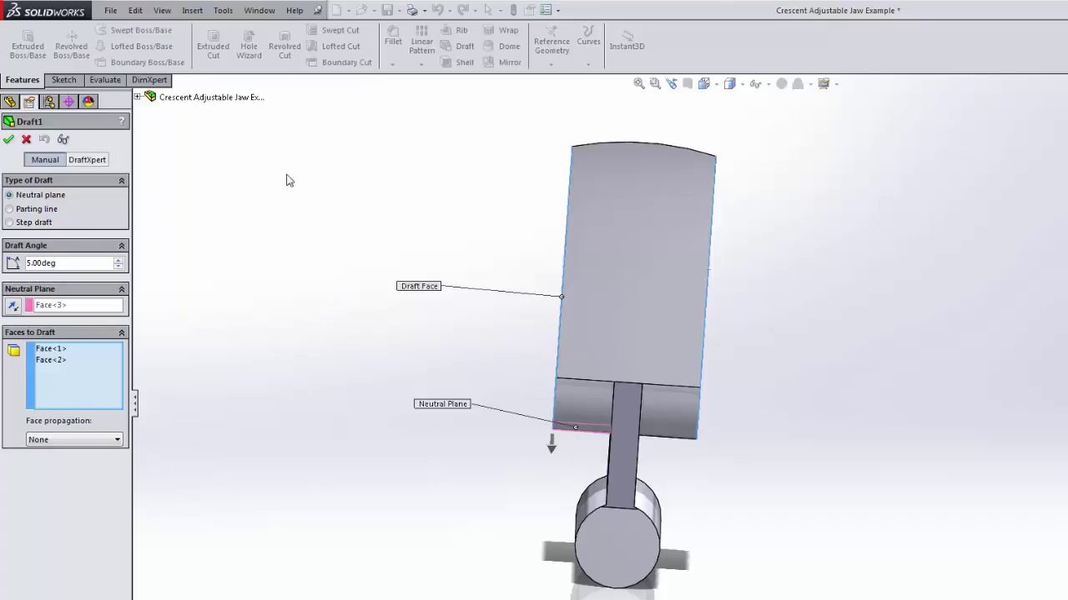
{"action": "left_click", "coordinate": [9, 139]}
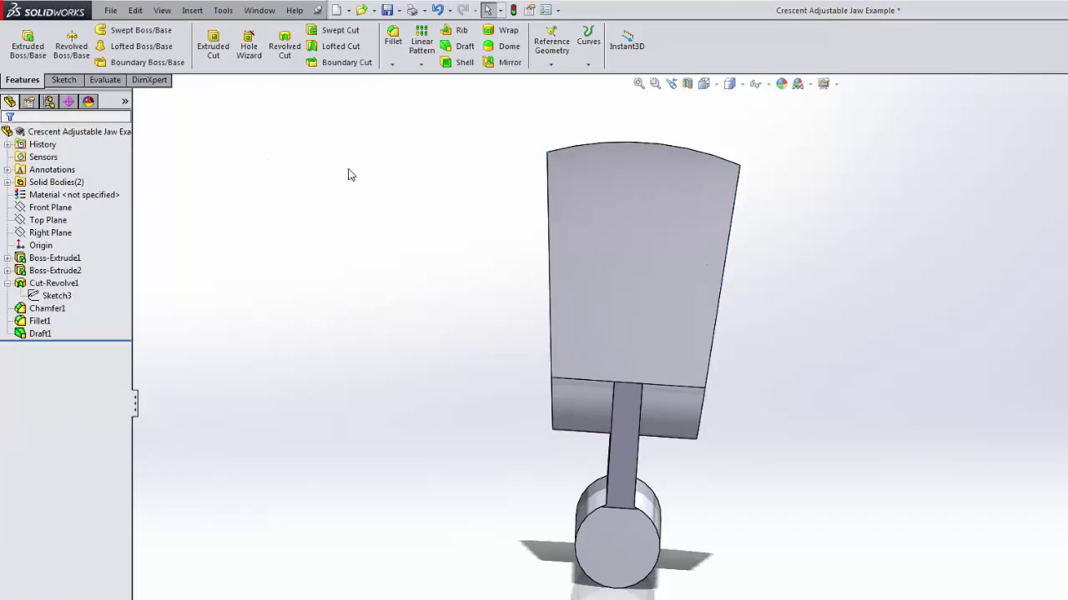
Edit the jaw's draft feature and reverse the draft direction so its side faces taper inward from the underside.
{"action": "left_click", "coordinate": [42, 333]}
{"action": "right_click", "coordinate": [42, 334]}
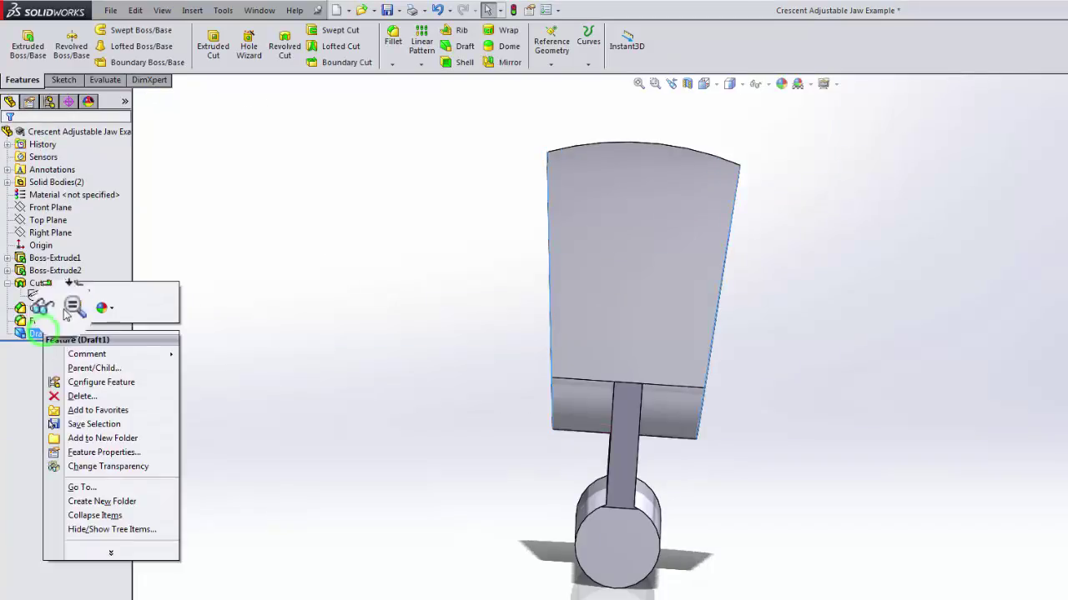
{"action": "left_click", "coordinate": [53, 288]}
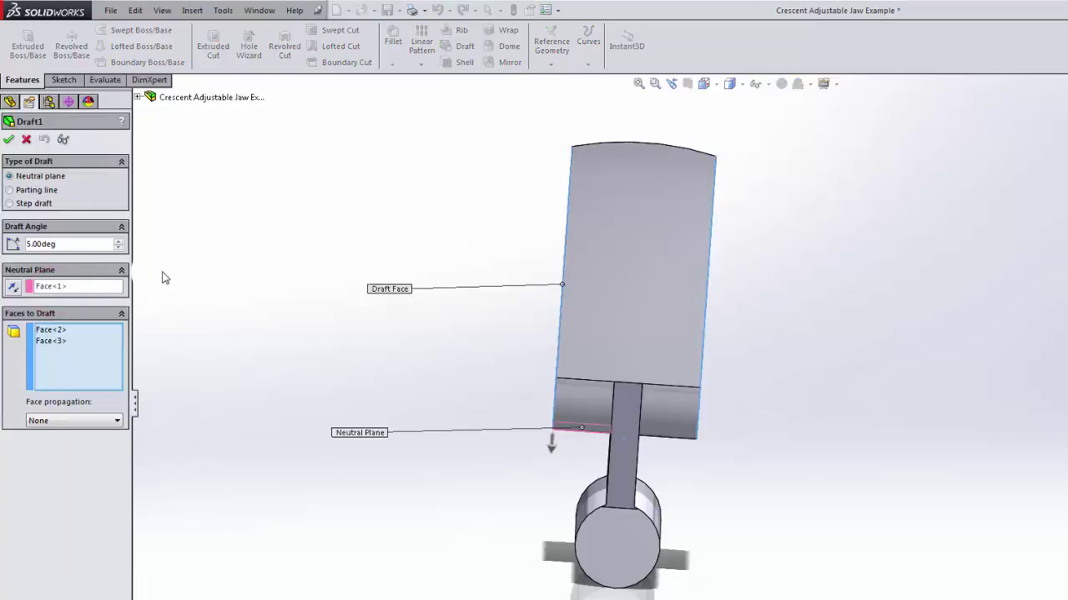
{"action": "left_click", "coordinate": [13, 288]}
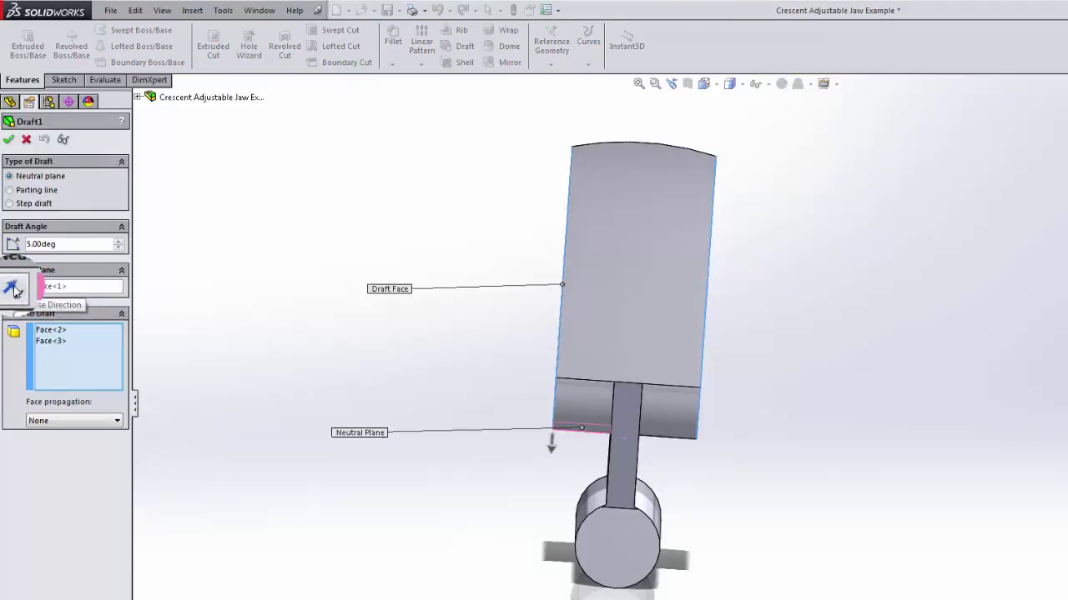
{"action": "left_click", "coordinate": [14, 288]}
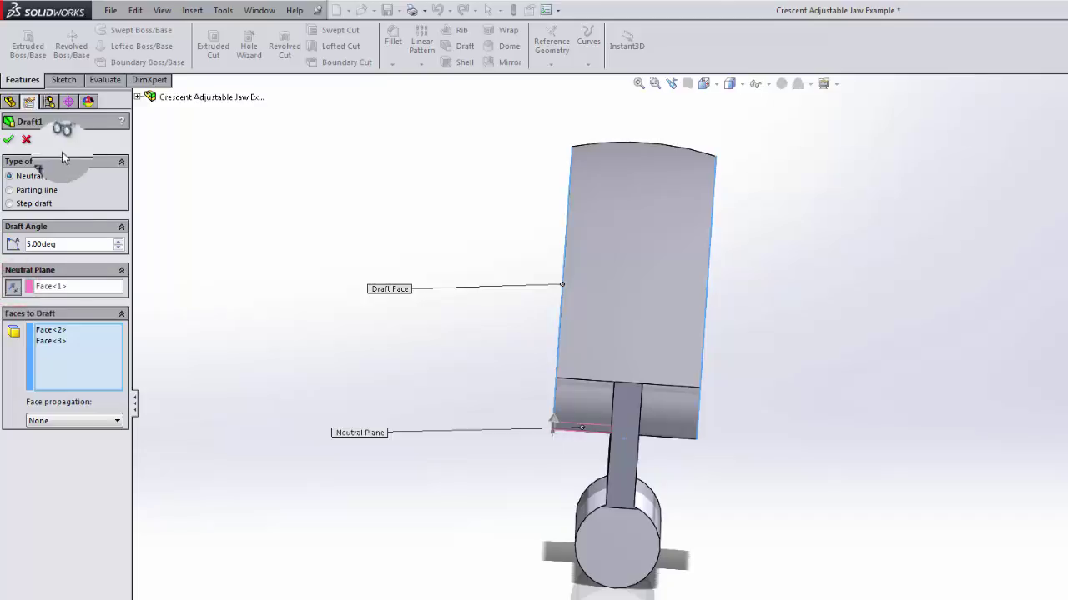
{"action": "left_click", "coordinate": [9, 140]}
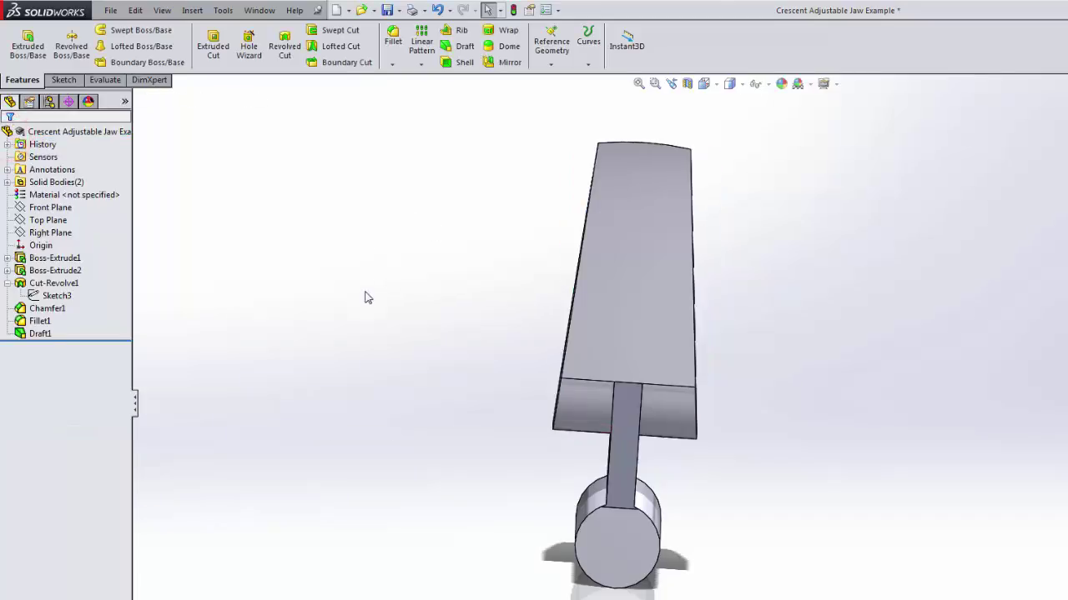
Start a new sketch on the Front Plane, view it from the front, and activate the Line tool.
{"action": "middle_click_drag", "start_coordinate": [362, 322], "coordinate": [514, 362]}
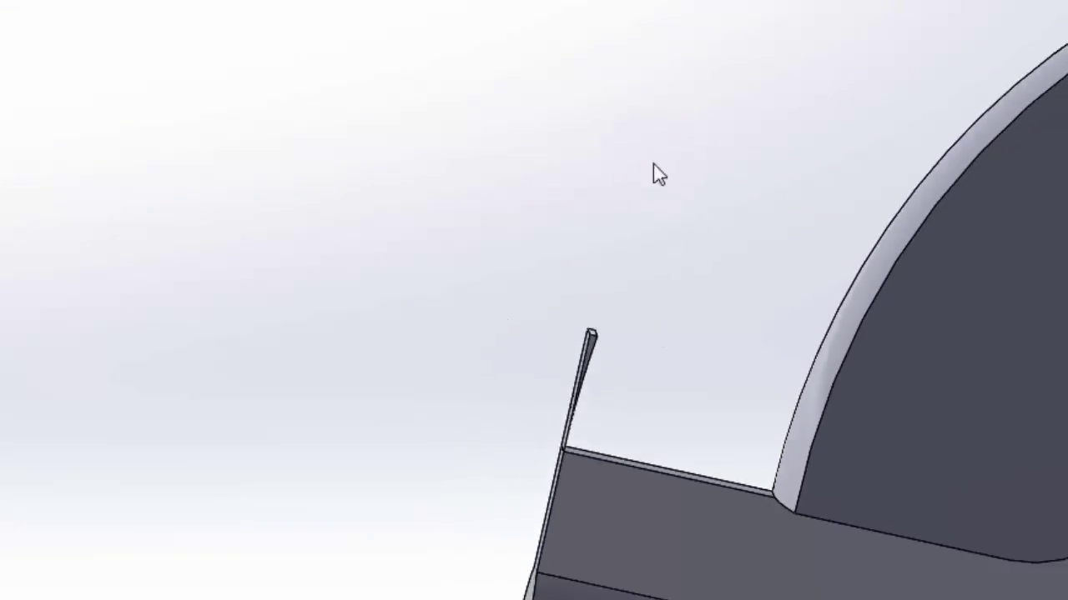
{"action": "middle_click_drag", "start_coordinate": [653, 164], "coordinate": [565, 291]}
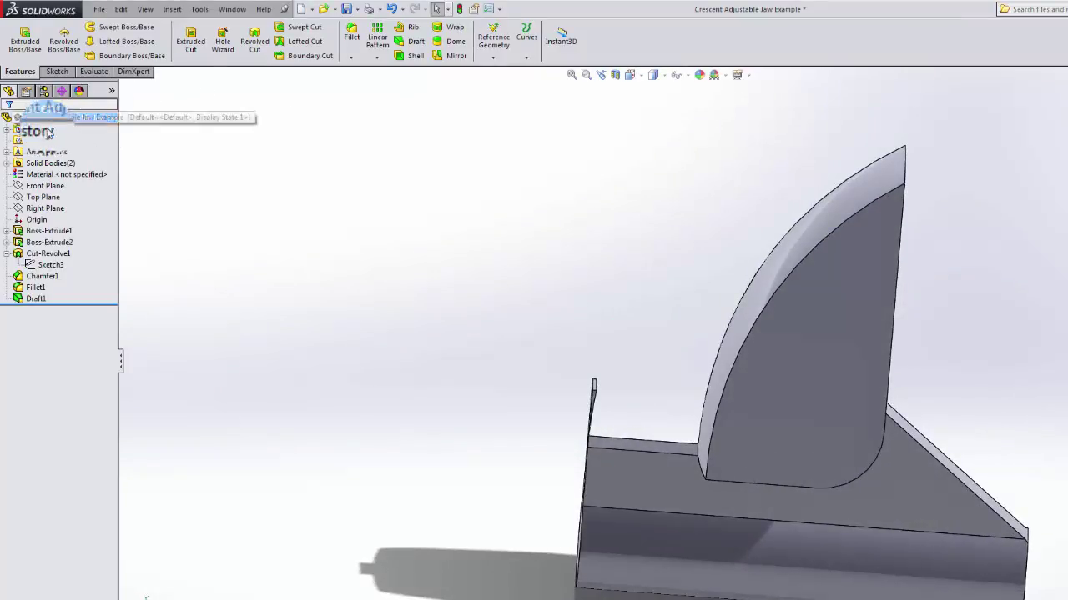
{"action": "left_click", "coordinate": [43, 181]}
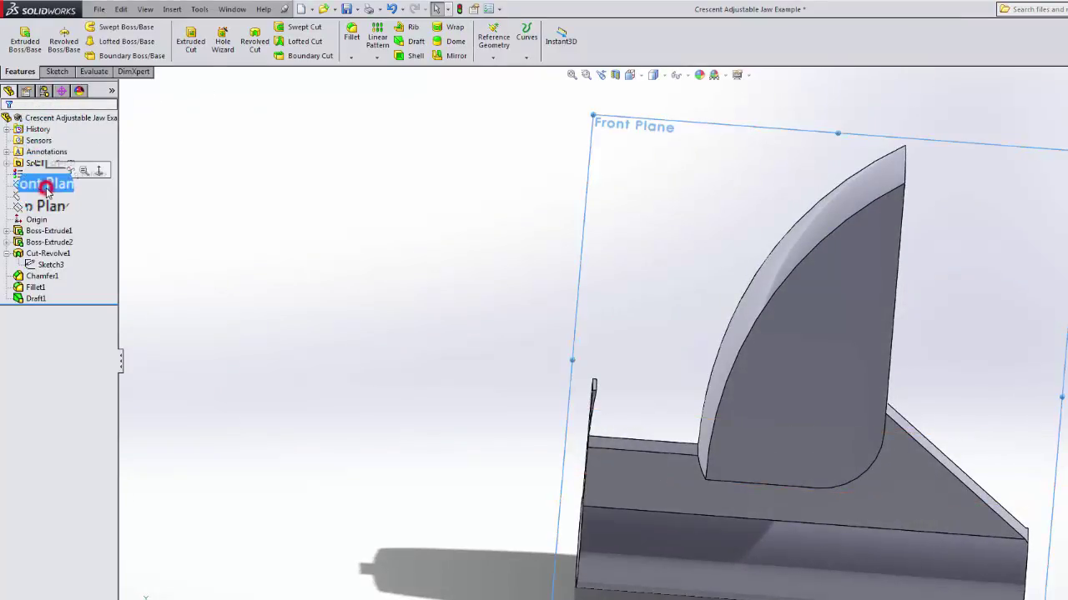
{"action": "left_click", "coordinate": [60, 80]}
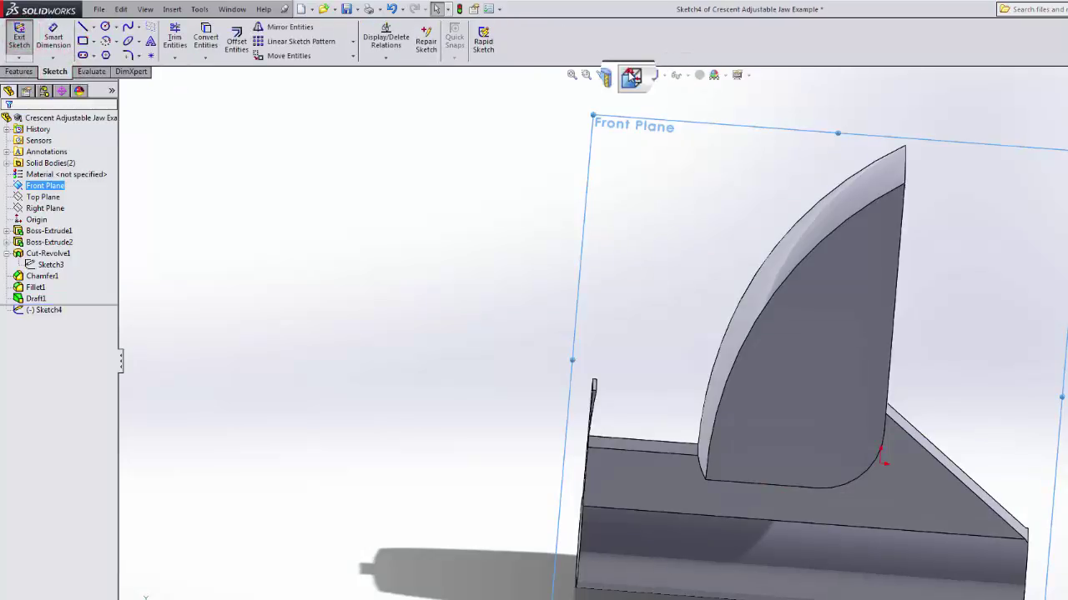
{"action": "left_click", "coordinate": [628, 75]}
{"action": "left_click", "coordinate": [699, 139]}
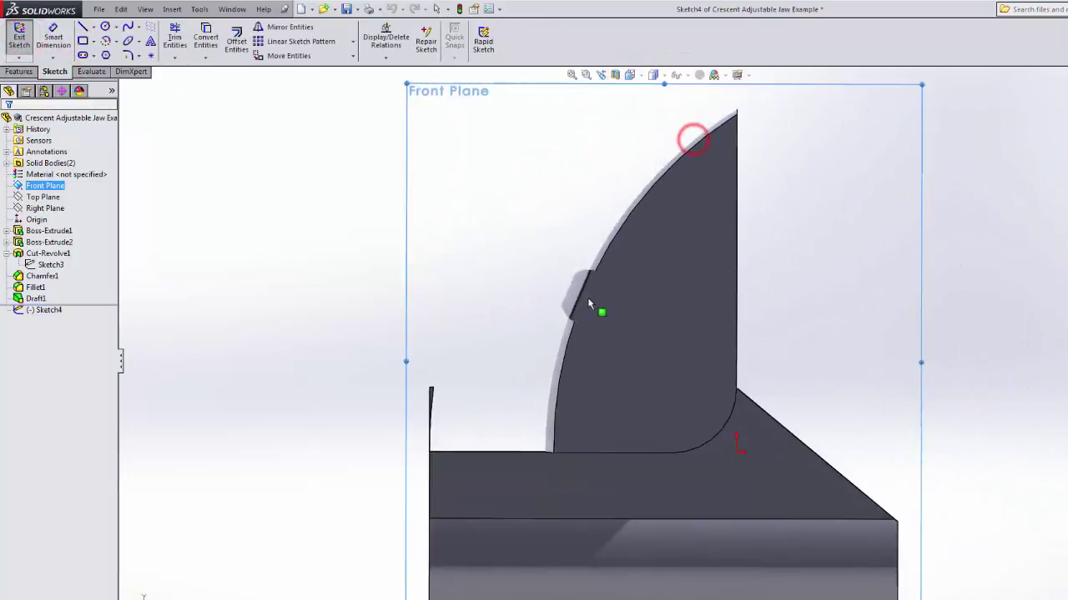
{"action": "left_click", "coordinate": [83, 27]}
Examine where the jaw's drafted curved edge meets the slide's top edge from several angles, then restore the front view.
{"action": "scroll", "coordinate": [409, 315], "scroll_direction": "down", "scroll_amount": 1}
{"action": "scroll", "coordinate": [560, 360], "scroll_direction": "down", "scroll_amount": 1}
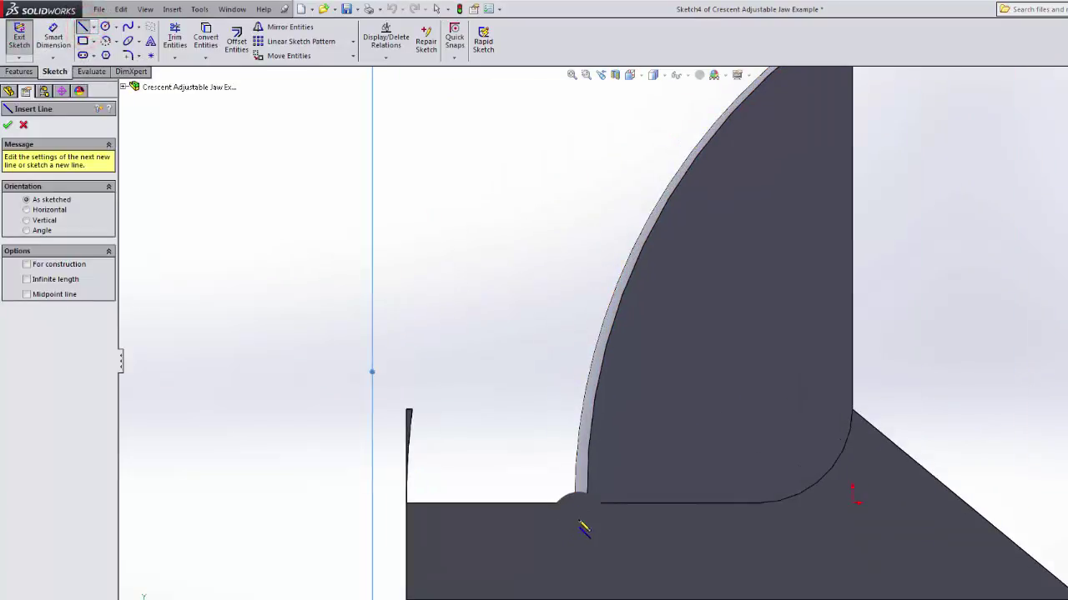
{"action": "scroll", "coordinate": [576, 517], "scroll_direction": "down", "scroll_amount": 3}
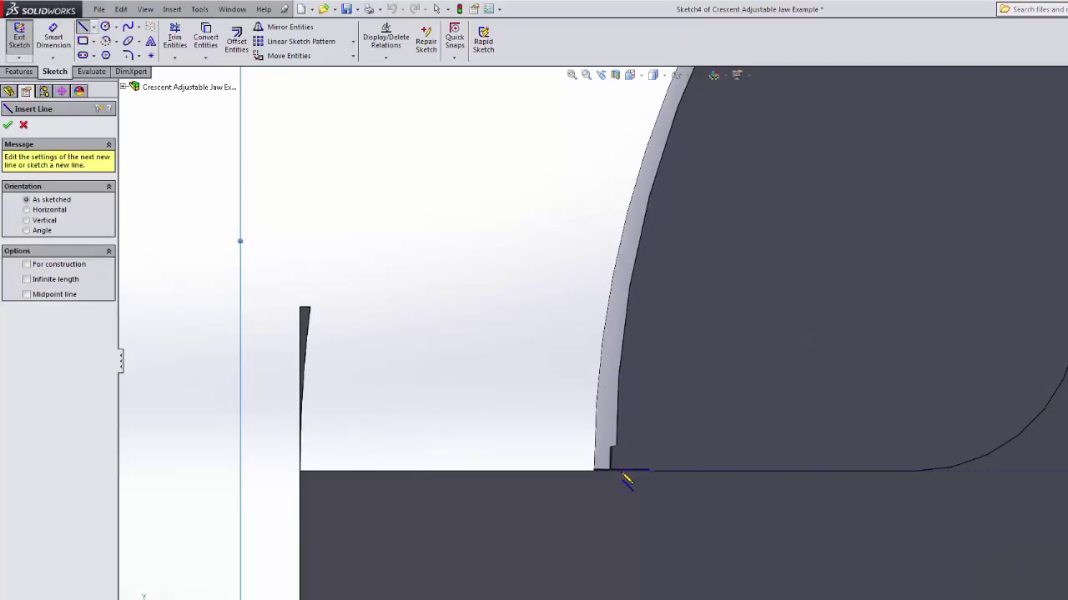
{"action": "middle_click_drag", "start_coordinate": [624, 493], "coordinate": [615, 381]}
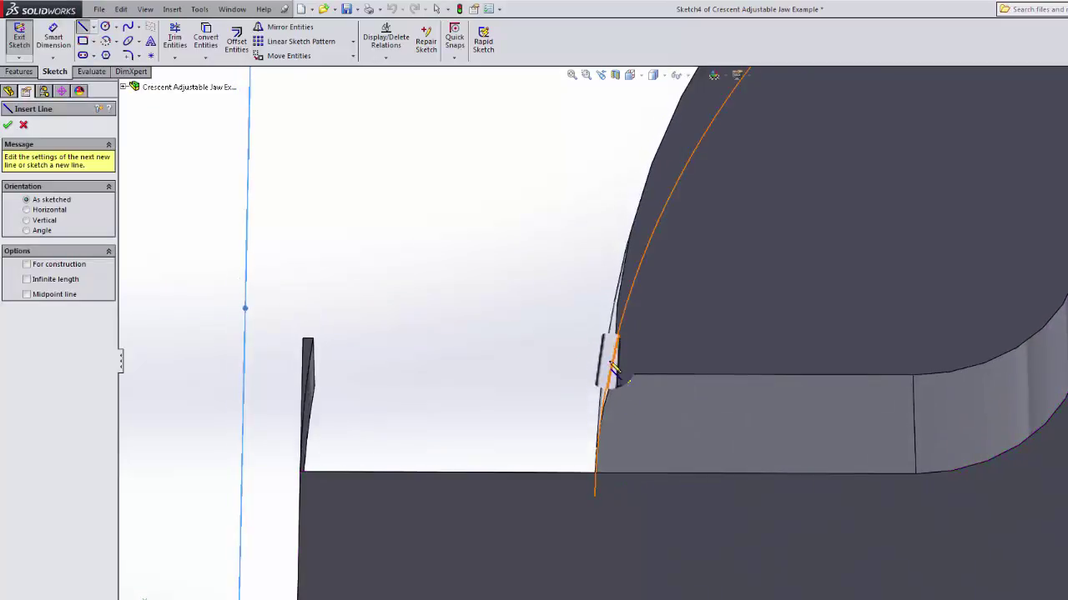
{"action": "left_click", "coordinate": [601, 75]}
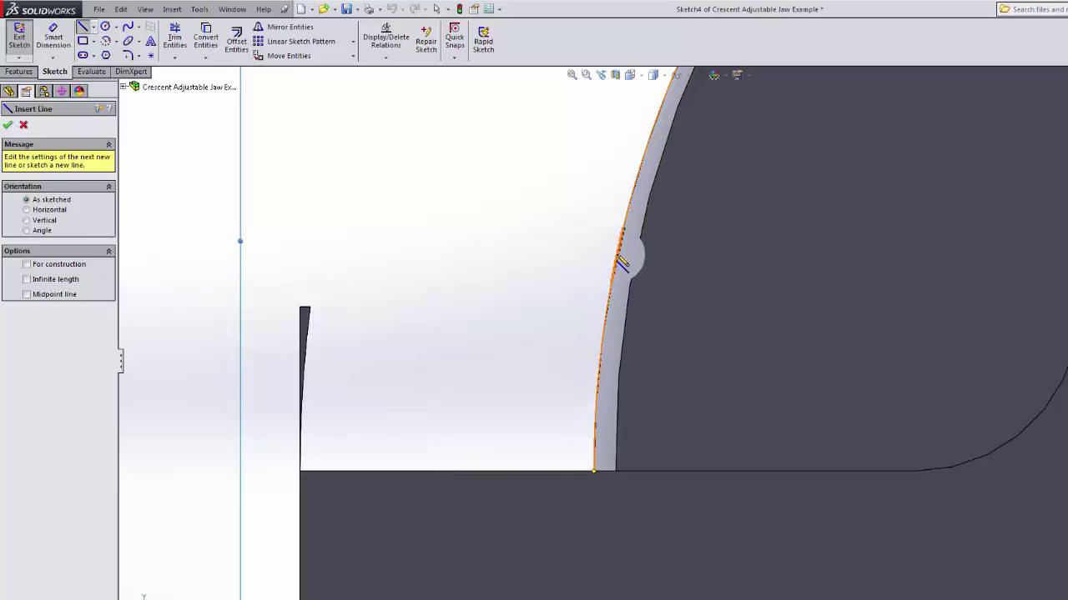
{"action": "middle_click_drag", "start_coordinate": [622, 358], "coordinate": [621, 258]}
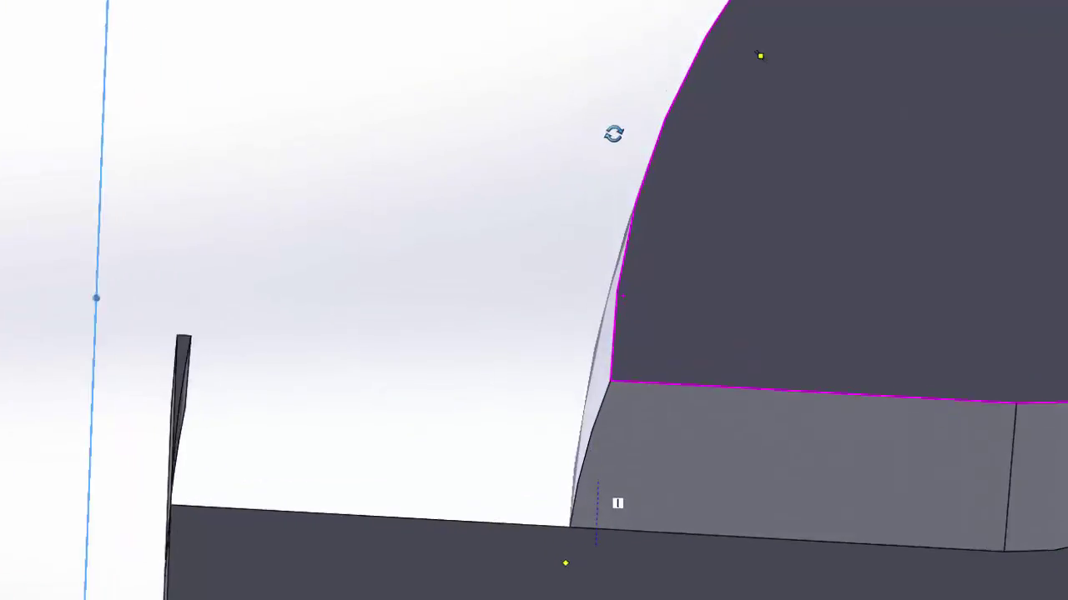
{"action": "middle_click_drag", "start_coordinate": [624, 472], "coordinate": [618, 388]}
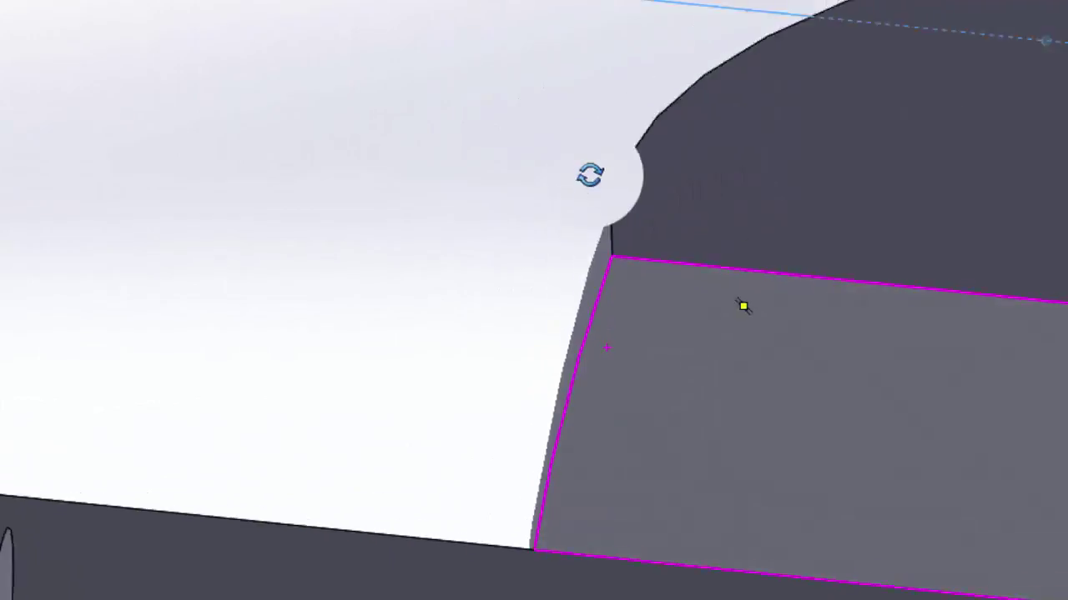
{"action": "middle_click_drag", "start_coordinate": [590, 174], "coordinate": [591, 142]}
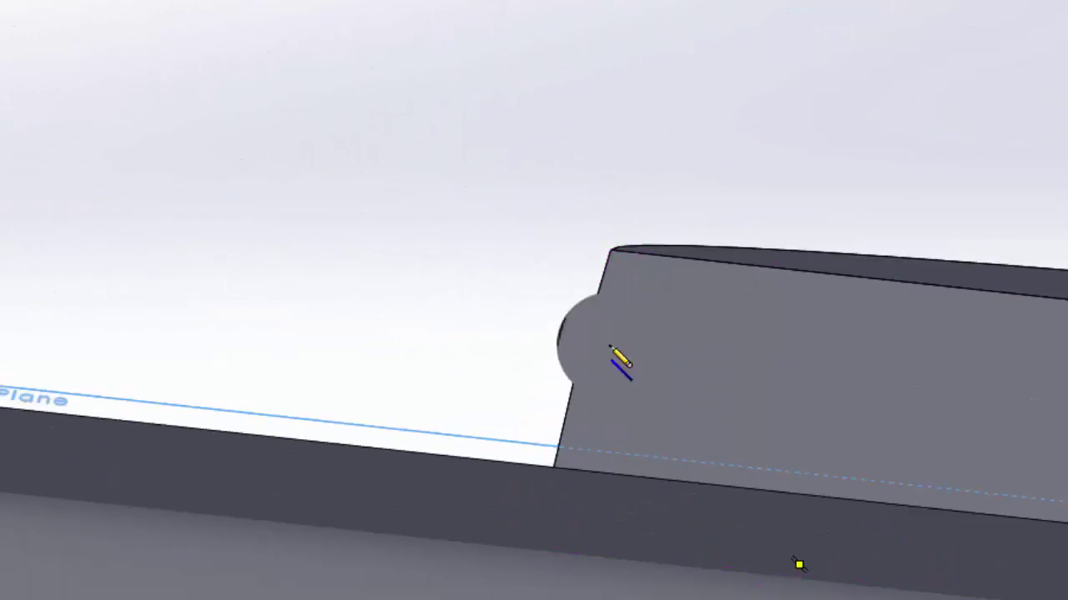
{"action": "mouse_move", "coordinate": [619, 357]}
{"action": "middle_mouse_down"}
{"action": "mouse_move", "coordinate": [615, 303]}
{"action": "mouse_move", "coordinate": [637, 126]}
{"action": "mouse_move", "coordinate": [643, 465]}
{"action": "middle_mouse_up"}
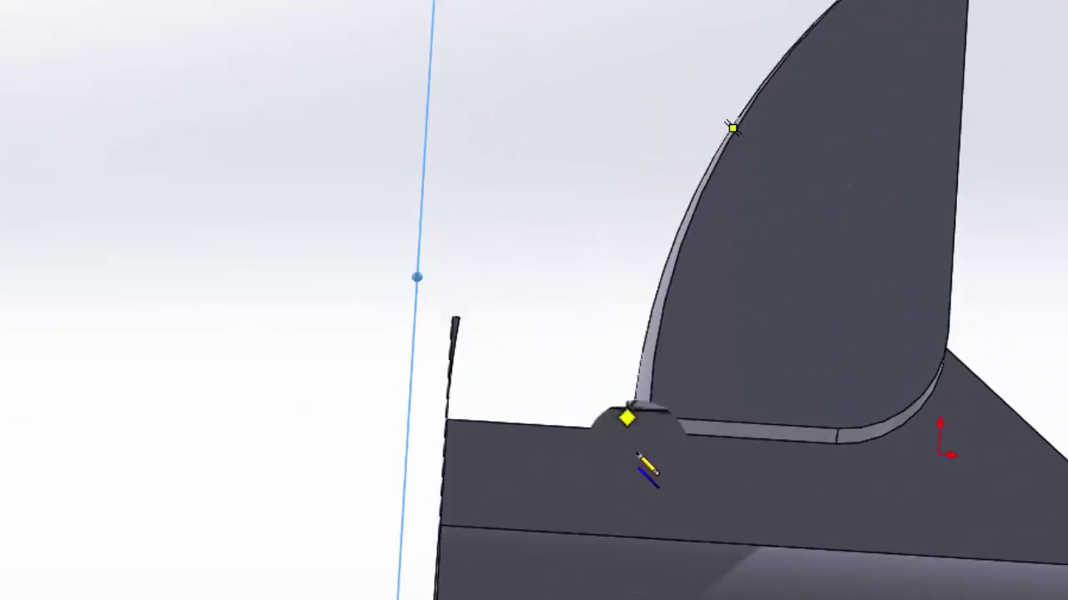
{"action": "middle_click_drag", "start_coordinate": [639, 309], "coordinate": [616, 401]}
{"action": "scroll", "coordinate": [617, 401], "scroll_direction": "down", "scroll_amount": 3}
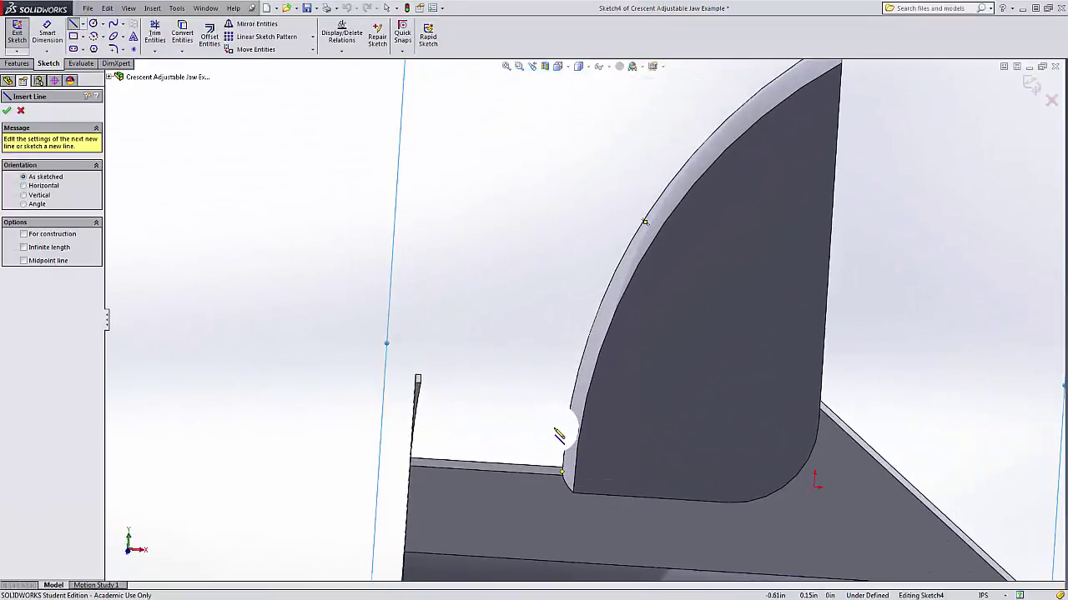
{"action": "left_click", "coordinate": [557, 66]}
{"action": "left_click", "coordinate": [614, 125]}
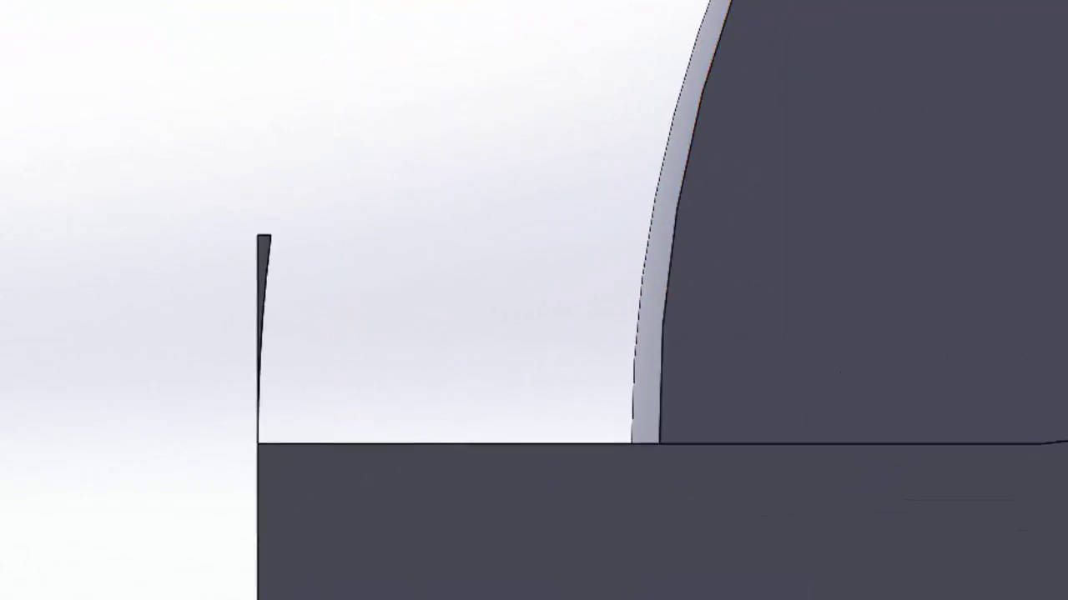
Sketch connected lines from the jaw's lower curved-edge corner along the base to its outer corner, up the thin sliver's outer edge, and back to the jaw's curved edge.
{"action": "left_click", "coordinate": [655, 442]}
{"action": "left_click", "coordinate": [257, 444]}
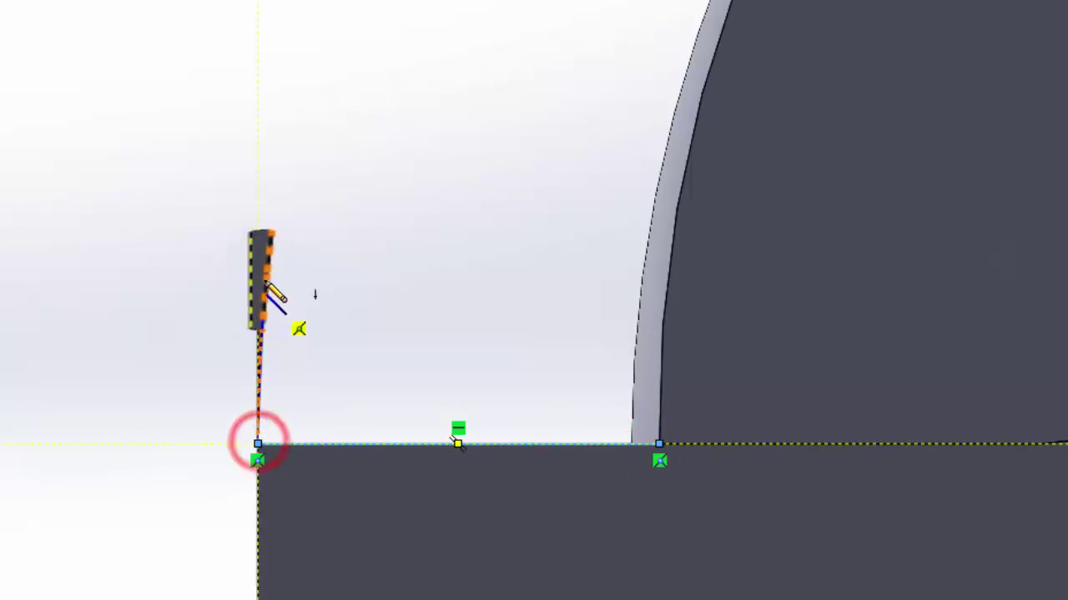
{"action": "left_click", "coordinate": [258, 236]}
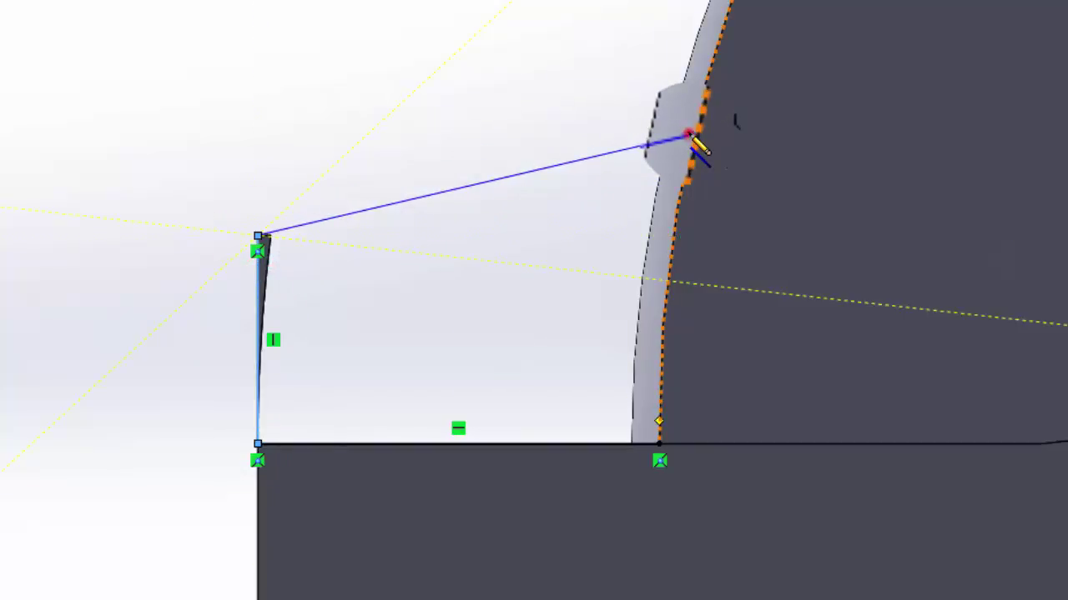
{"action": "left_click", "coordinate": [692, 133]}
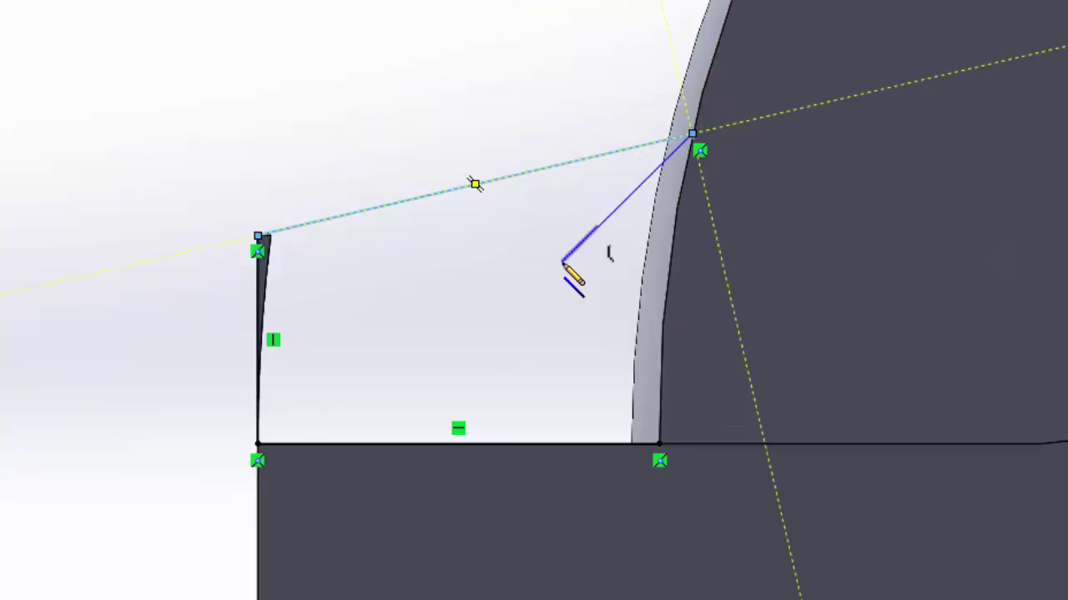
Finish the sloped line and convert the jaw's curved edge into a sketch arc with Convert Entities.
{"action": "key", "text": "Escape"}
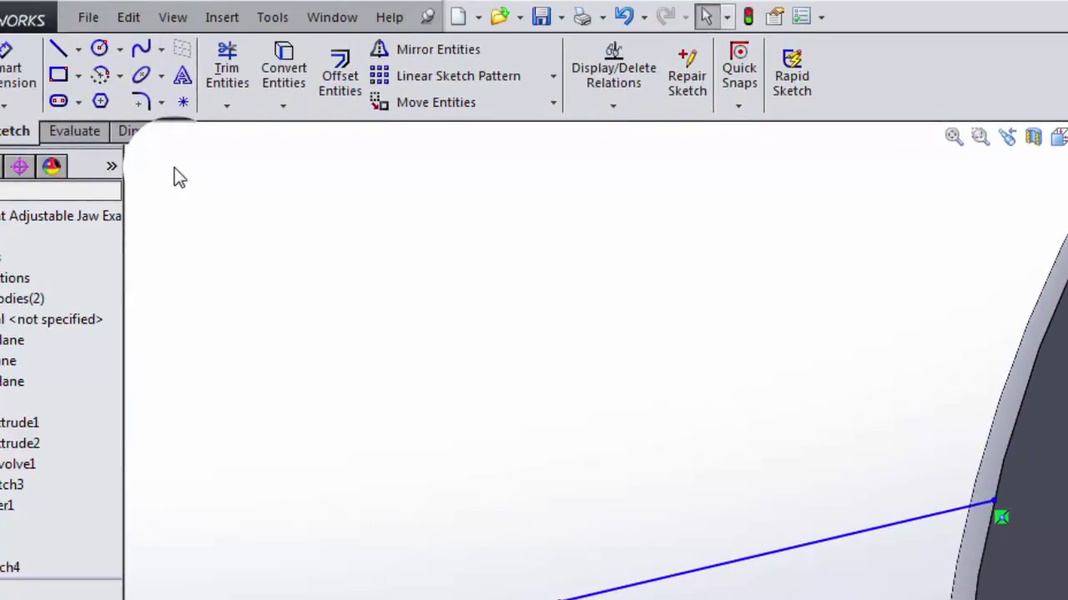
{"action": "left_click", "coordinate": [284, 71]}
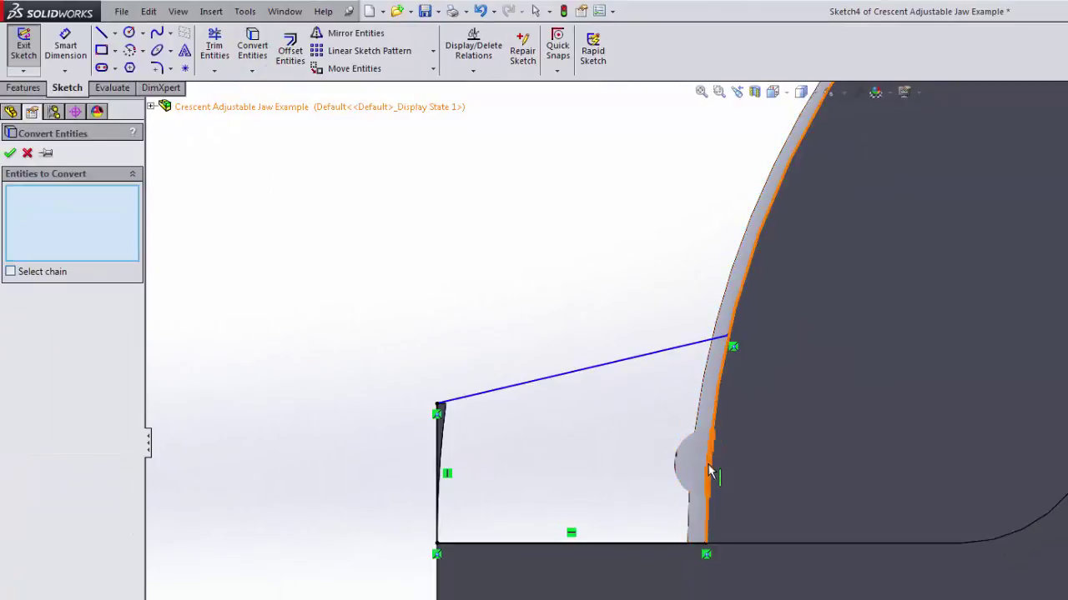
{"action": "left_click", "coordinate": [707, 464]}
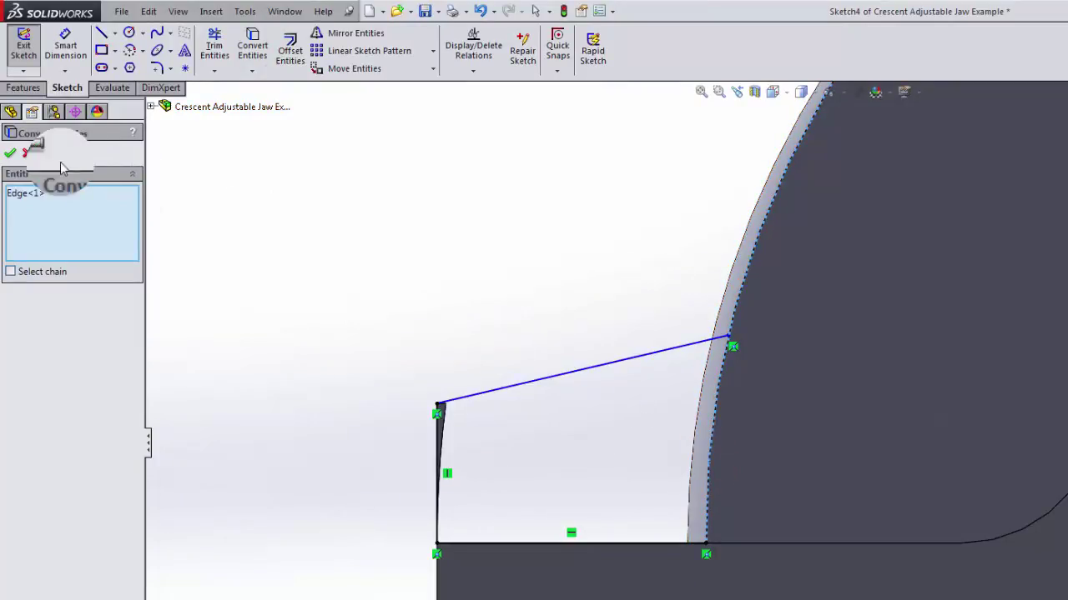
{"action": "left_click", "coordinate": [10, 152]}
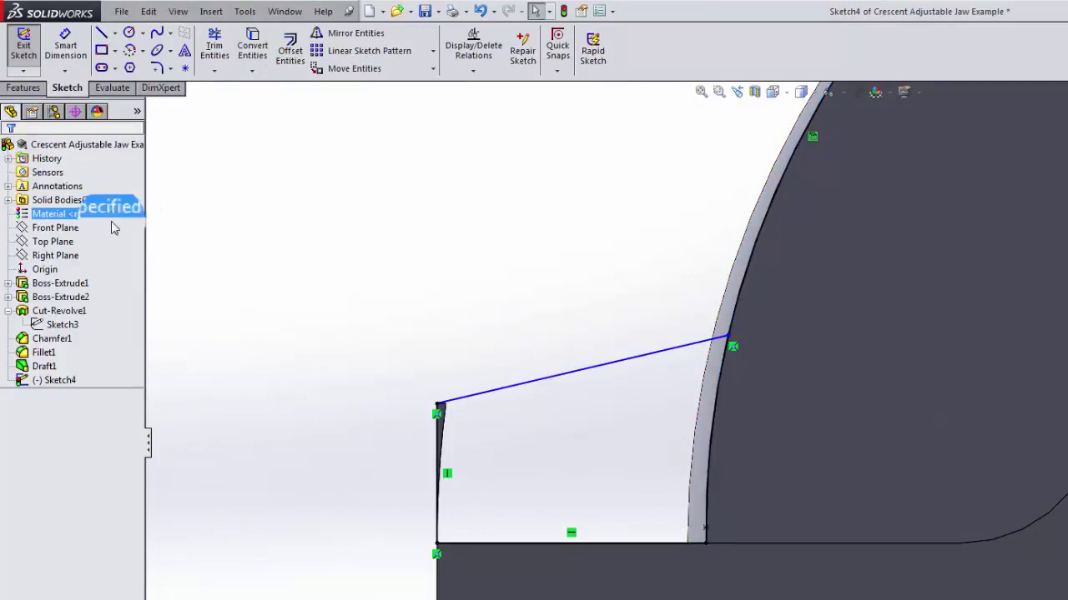
{"action": "scroll", "coordinate": [713, 543], "scroll_direction": "up", "scroll_amount": 5}
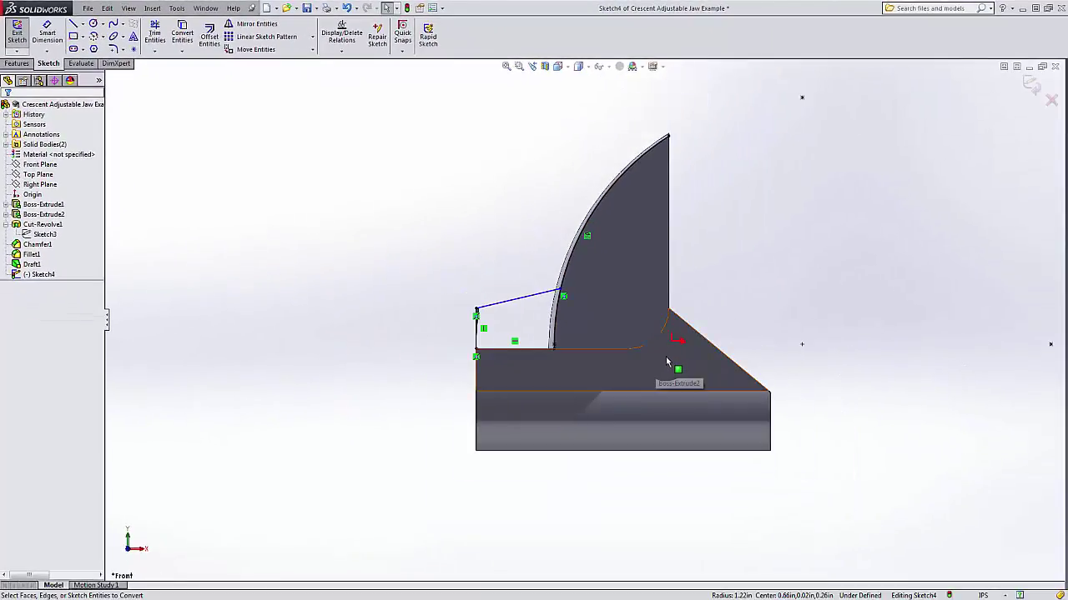
{"action": "scroll", "coordinate": [667, 359], "scroll_direction": "up", "scroll_amount": 2}
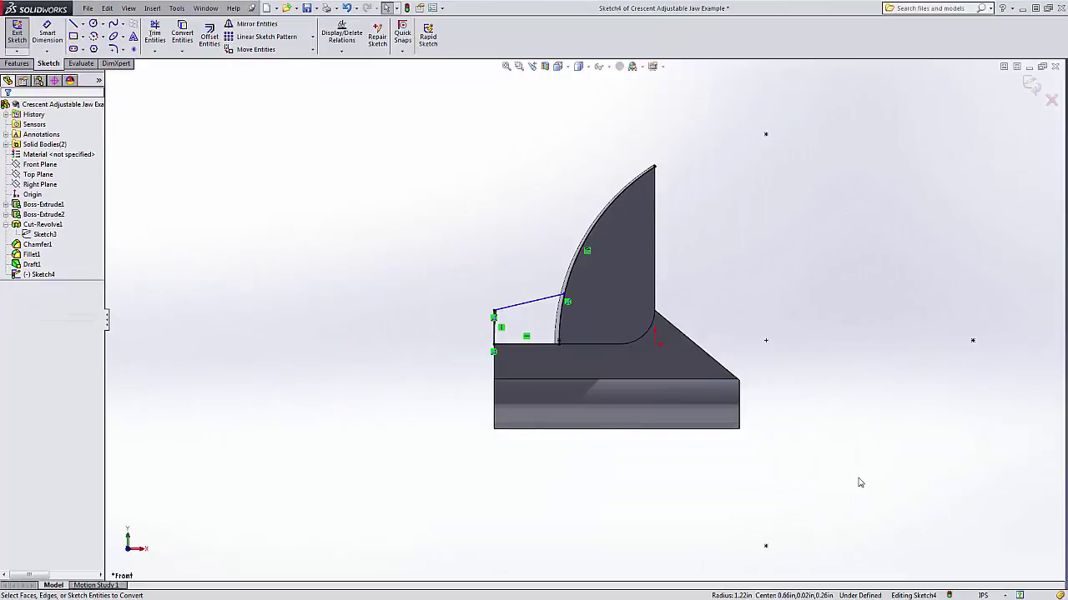
{"action": "scroll", "coordinate": [569, 306], "scroll_direction": "down", "scroll_amount": 5}
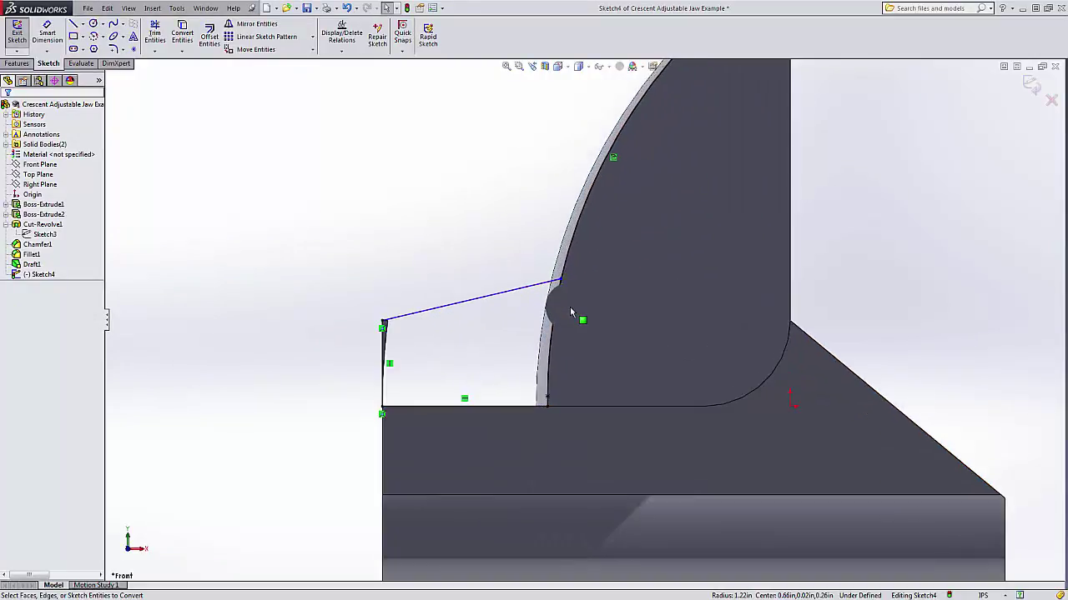
{"action": "scroll", "coordinate": [570, 307], "scroll_direction": "down", "scroll_amount": 1}
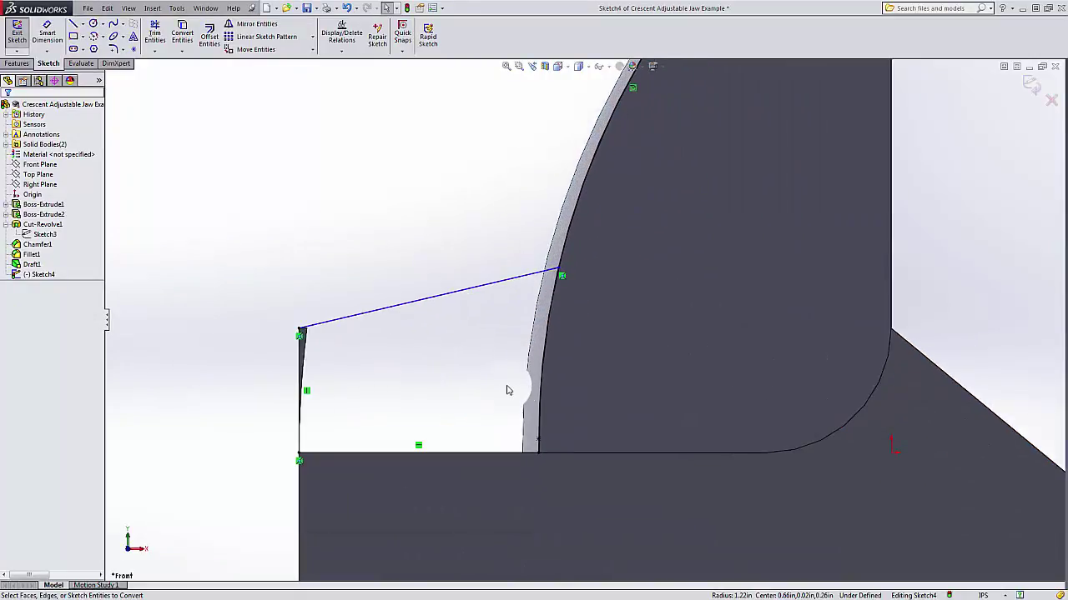
{"action": "scroll", "coordinate": [641, 396], "scroll_direction": "up", "scroll_amount": 3}
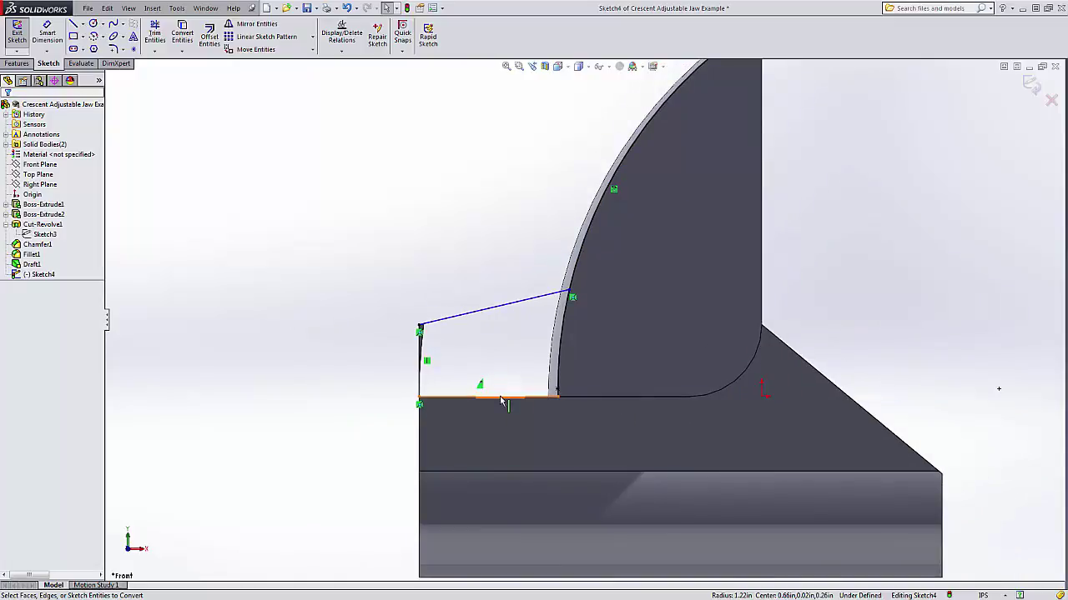
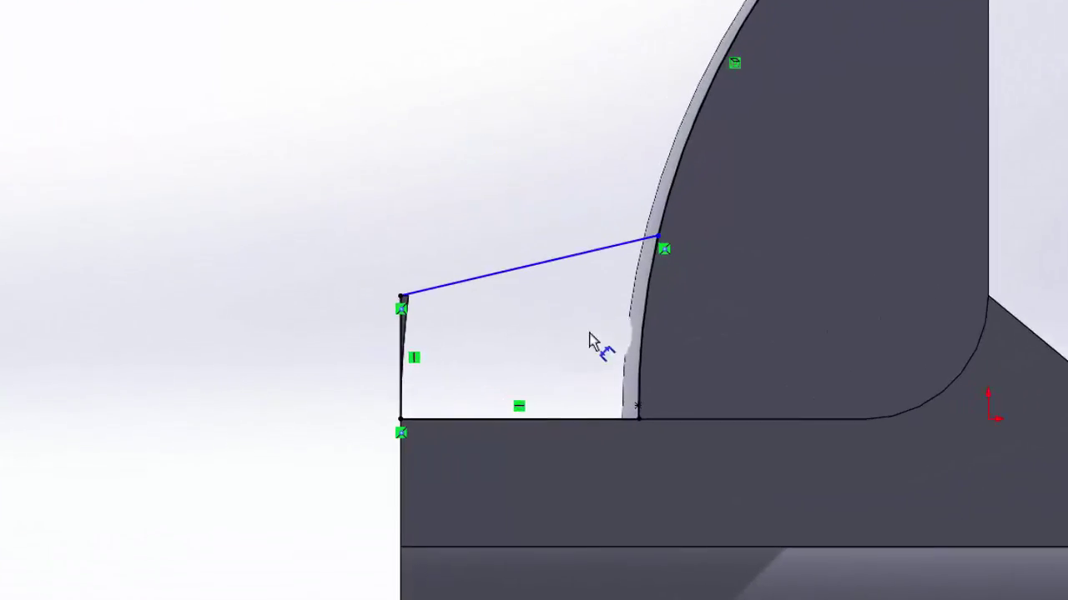
Dimension the sloped line's upper endpoint 0.25 in above the horizontal base line and exit the sketch.
{"action": "left_click", "coordinate": [563, 421]}
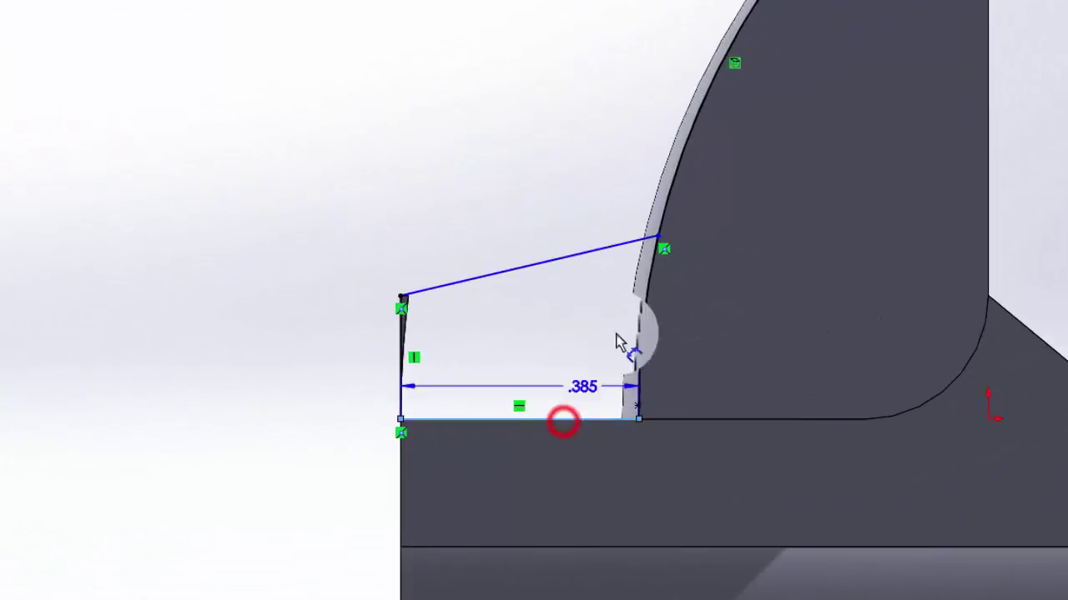
{"action": "left_click", "coordinate": [657, 236]}
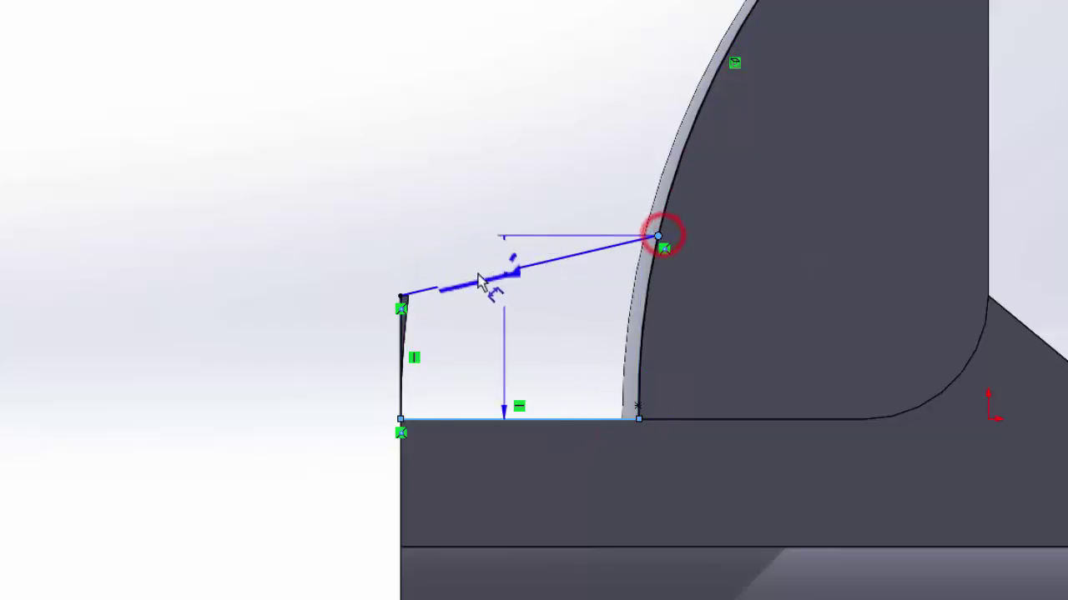
{"action": "left_click", "coordinate": [283, 316]}
{"action": "type", "text": ".25"}
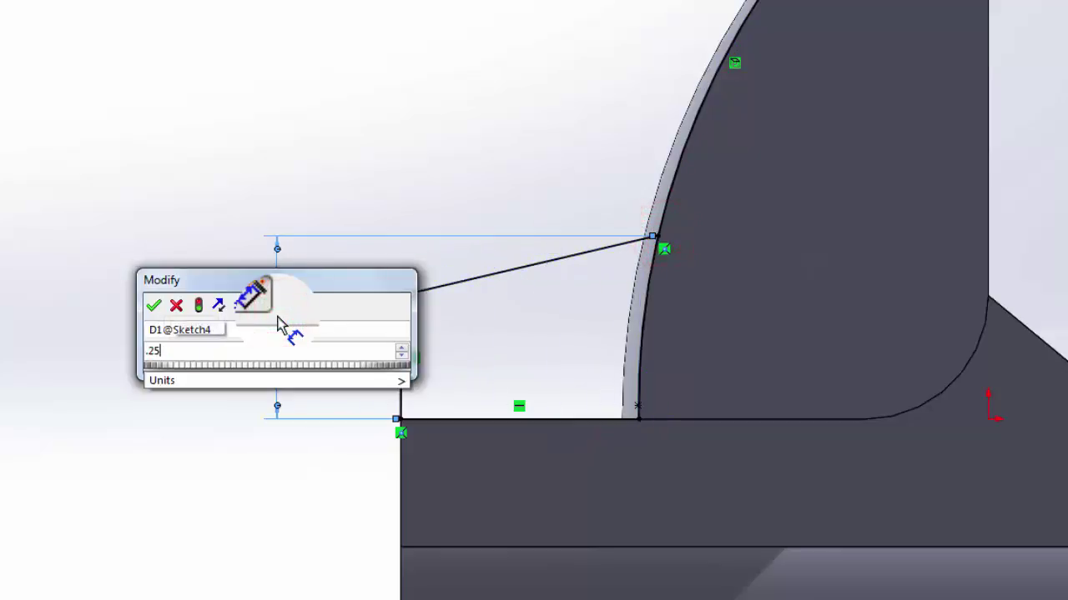
{"action": "key", "text": "Return"}
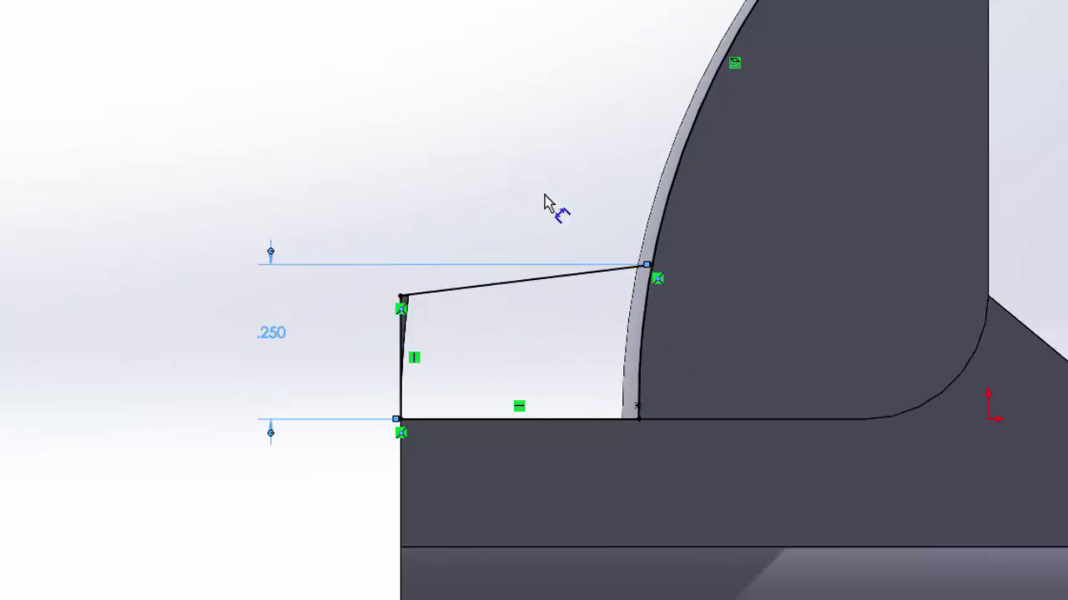
{"action": "mouse_move", "coordinate": [524, 210]}
{"action": "middle_mouse_down"}
{"action": "mouse_move", "coordinate": [569, 296]}
{"action": "mouse_move", "coordinate": [561, 258]}
{"action": "middle_mouse_up"}
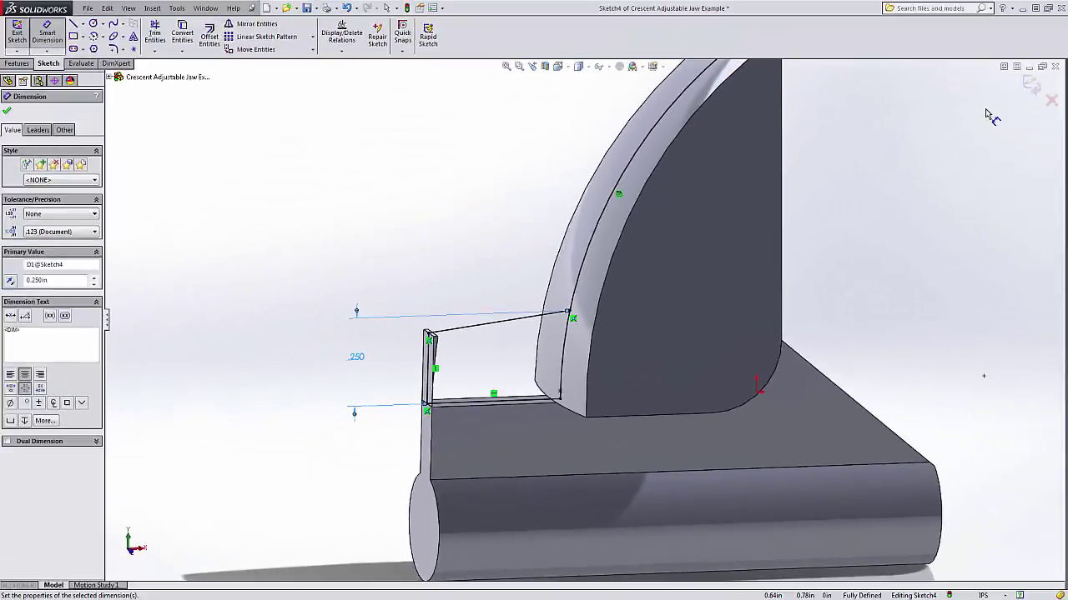
{"action": "left_click", "coordinate": [1038, 90]}
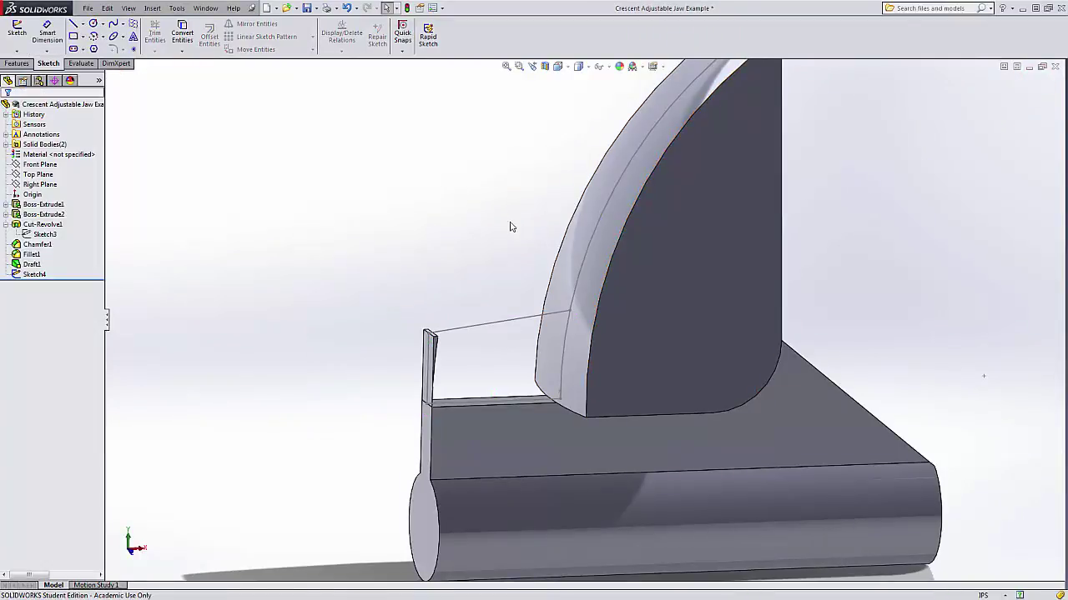
Try to extrude the new sketch as a boss with a Mid Plane depth of 0.325 in.
{"action": "left_click", "coordinate": [33, 275]}
{"action": "left_click", "coordinate": [15, 64]}
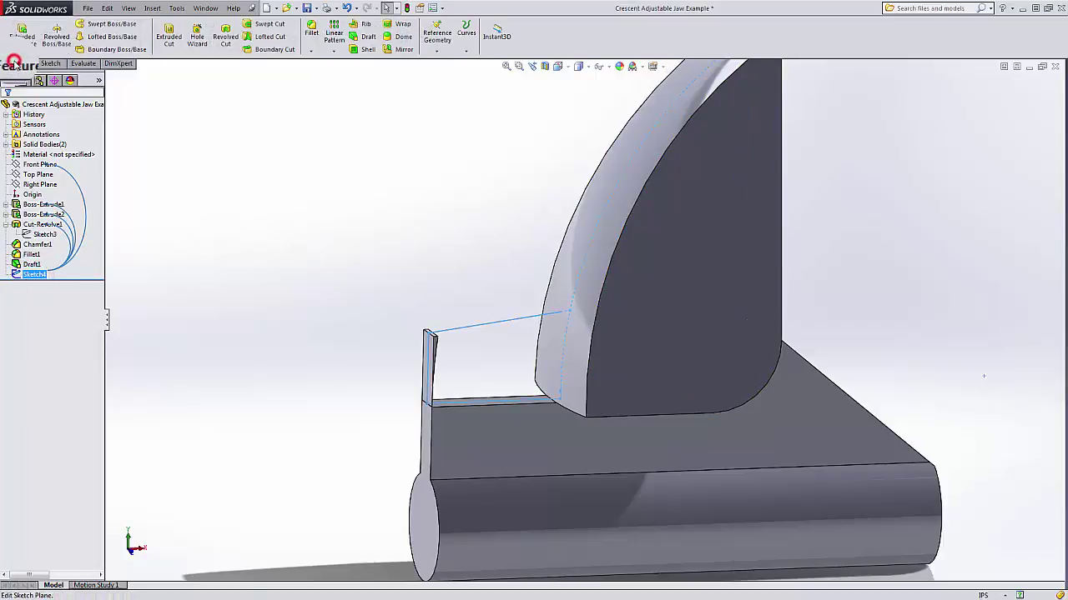
{"action": "left_click", "coordinate": [22, 35]}
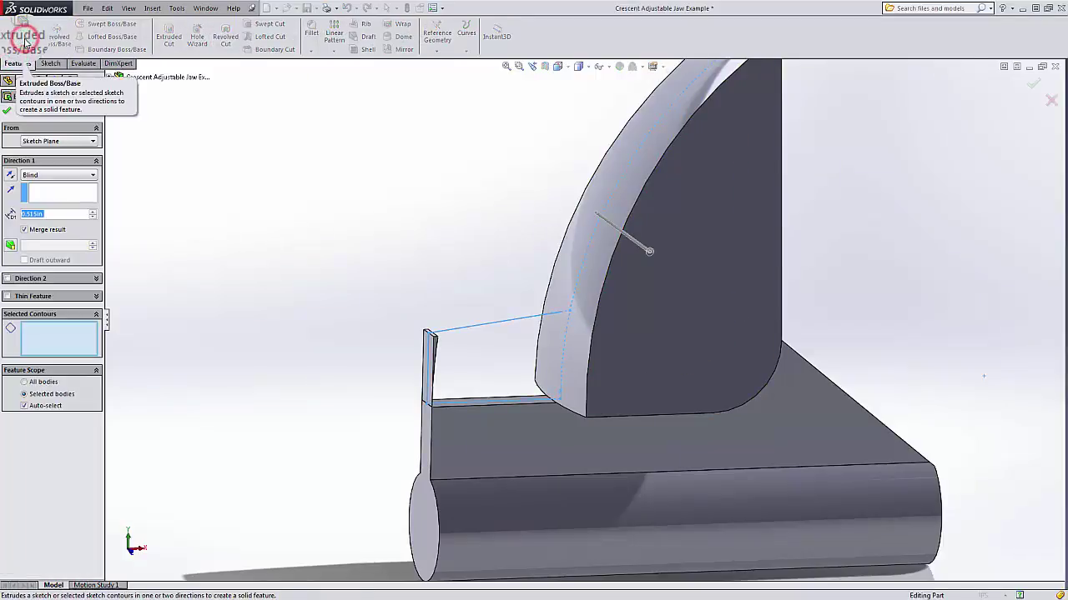
{"action": "left_click", "coordinate": [85, 179]}
{"action": "left_click", "coordinate": [71, 227]}
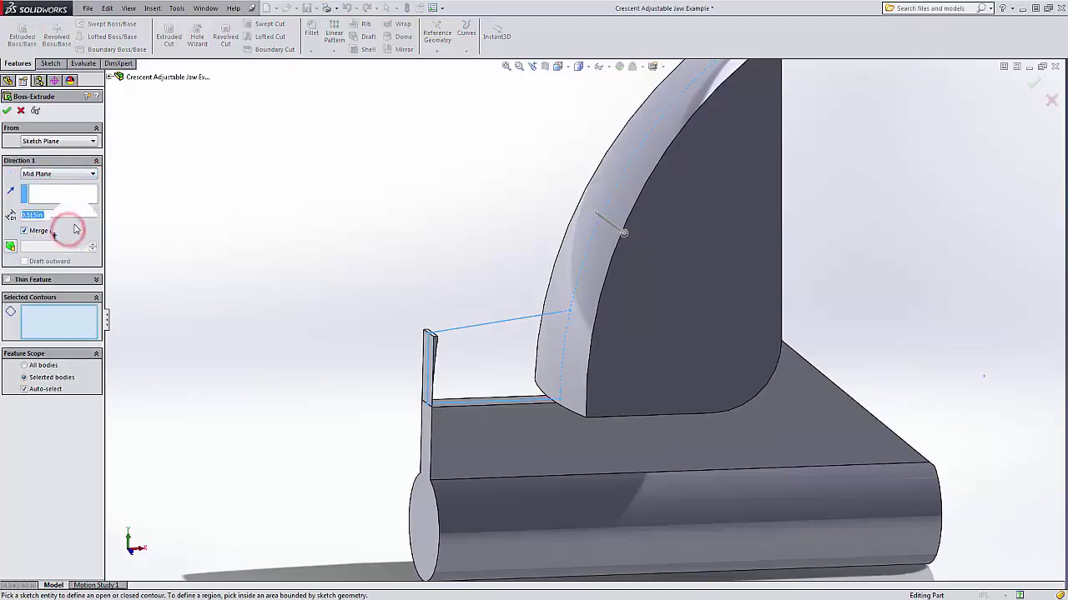
{"action": "left_click", "coordinate": [64, 215]}
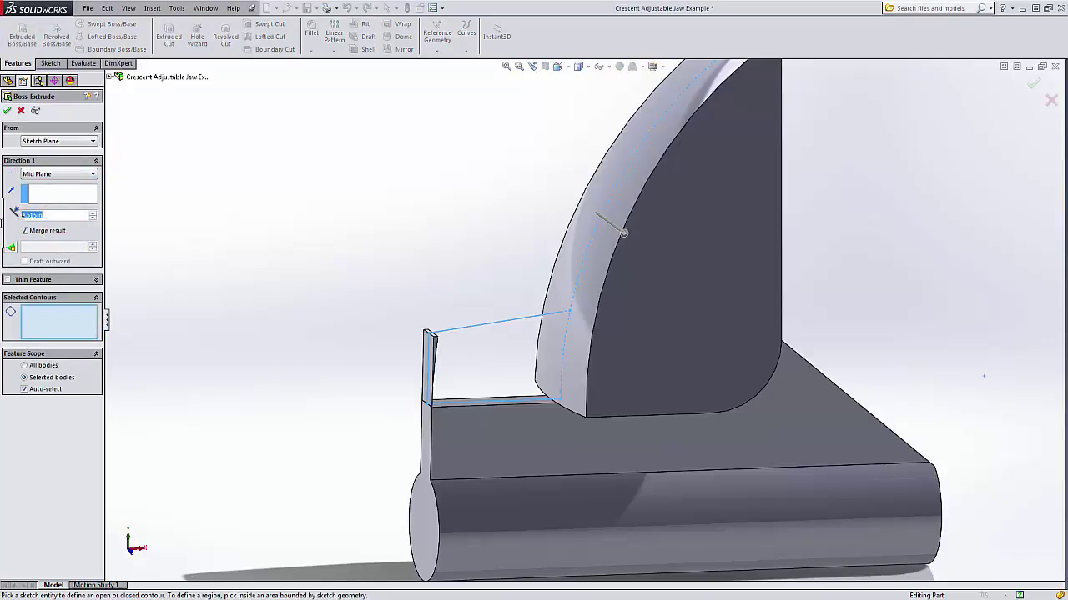
{"action": "type", "text": "32"}
{"action": "left_click", "coordinate": [7, 110]}
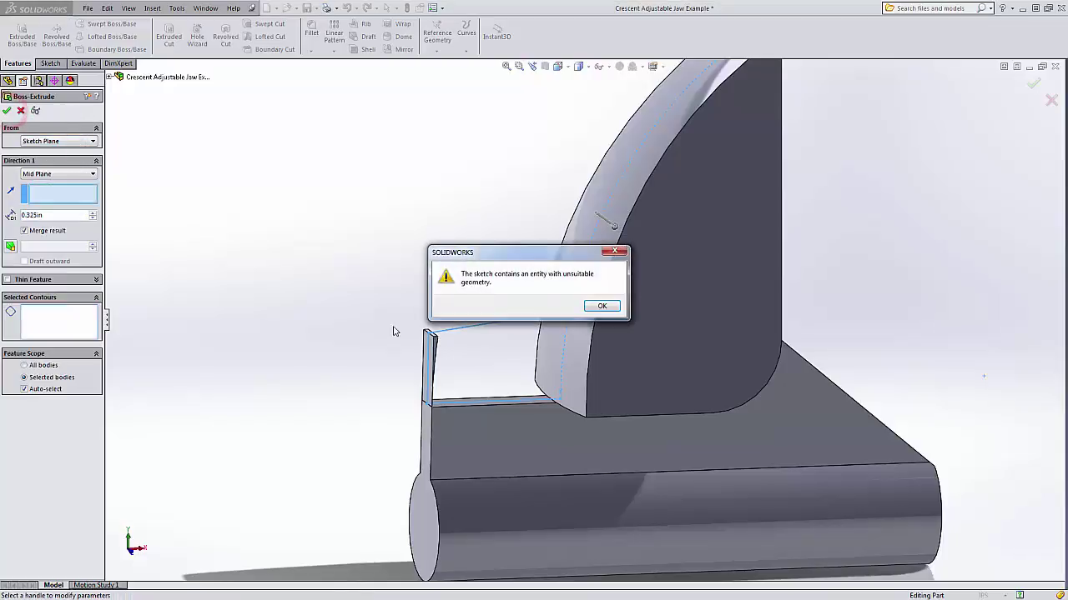
{"action": "left_click", "coordinate": [608, 307]}
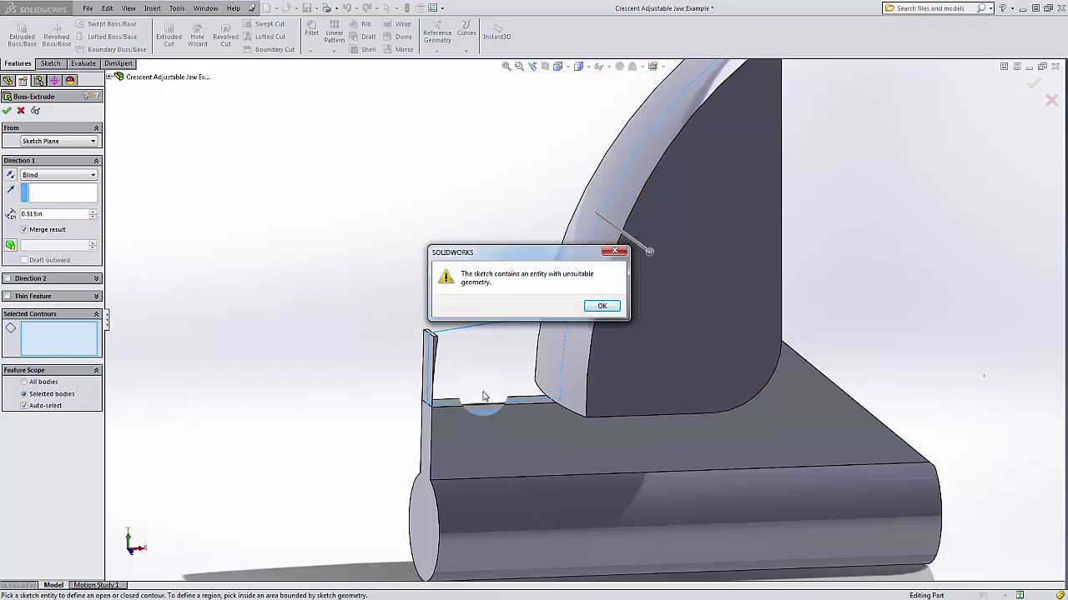
{"action": "left_click", "coordinate": [600, 306]}
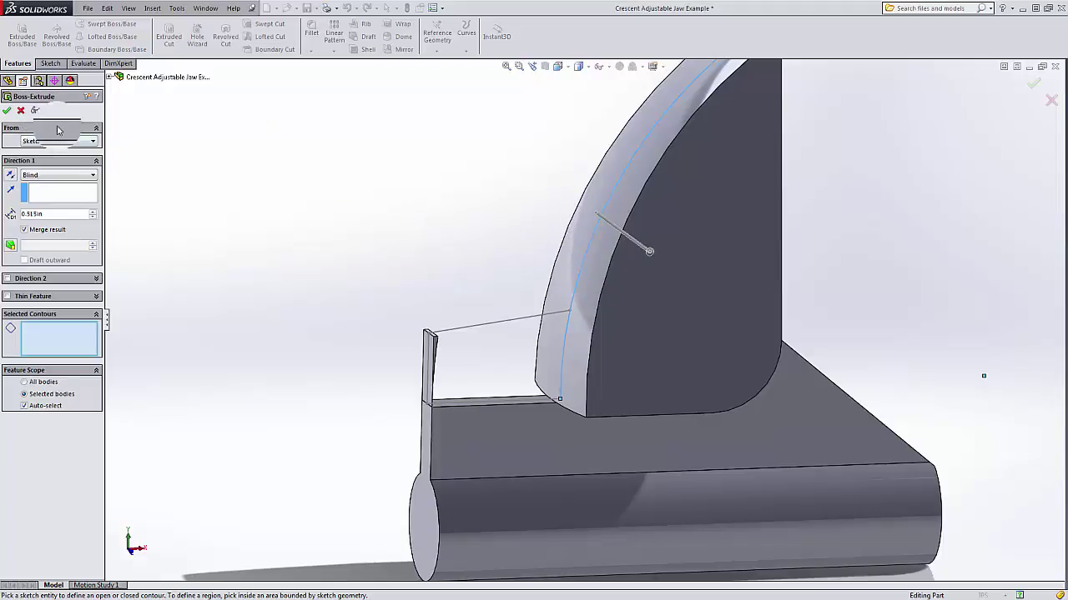
{"action": "left_click", "coordinate": [20, 110]}
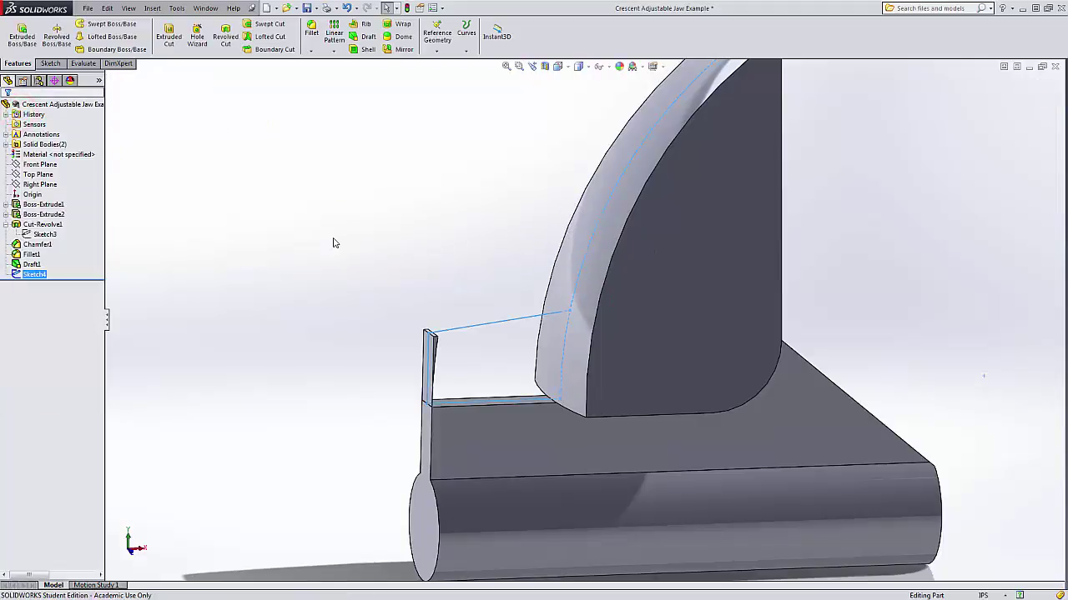
Reopen the profile sketch, power-trim the converted arc above the sloped line, and exit the sketch.
{"action": "right_click", "coordinate": [30, 274]}
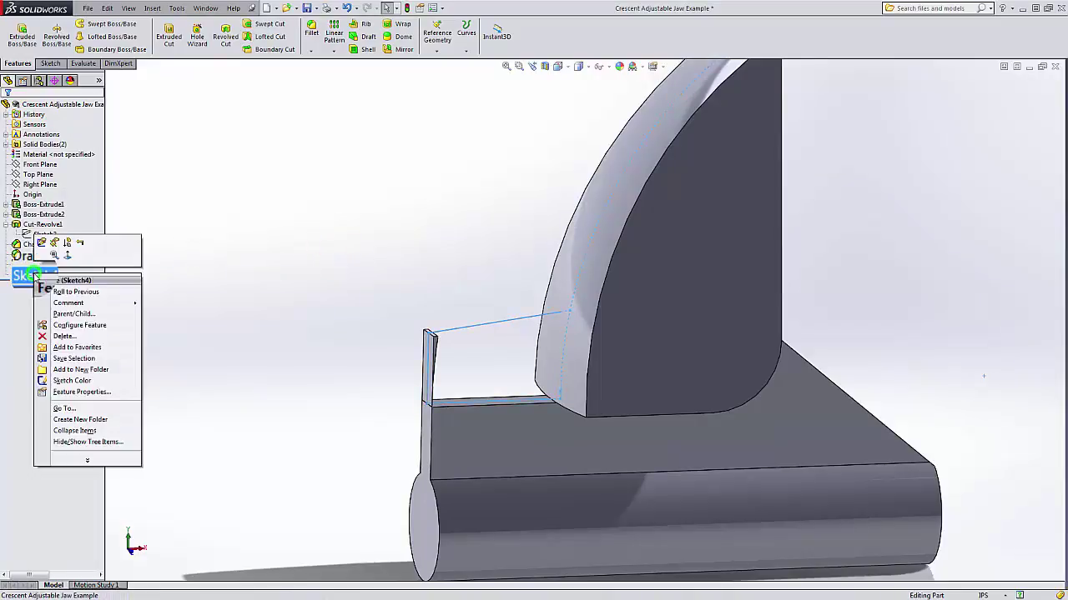
{"action": "left_click", "coordinate": [42, 244]}
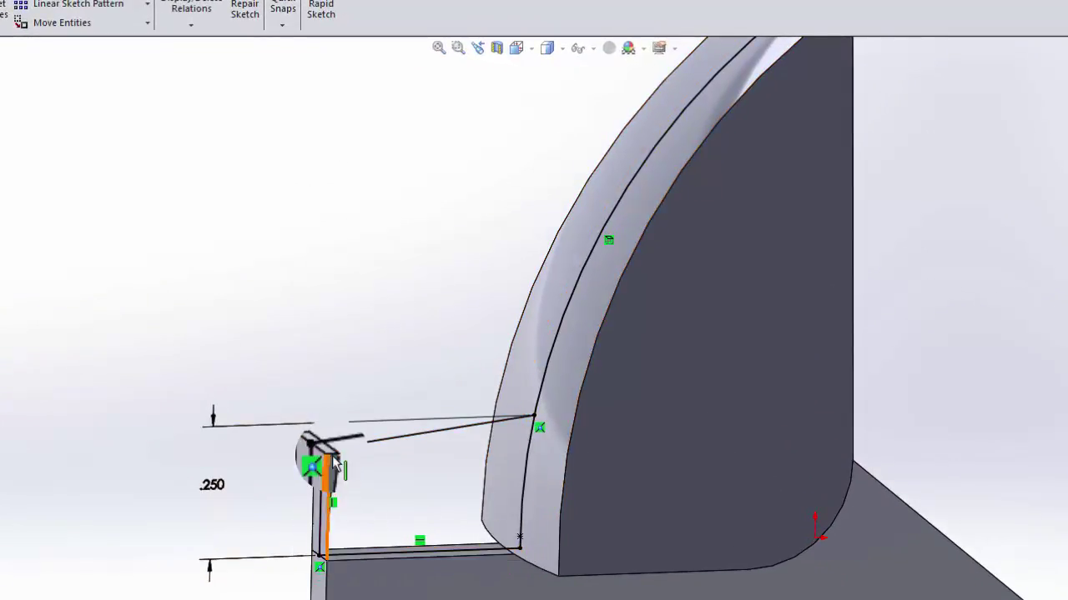
{"action": "scroll", "coordinate": [542, 434], "scroll_direction": "down", "scroll_amount": 5}
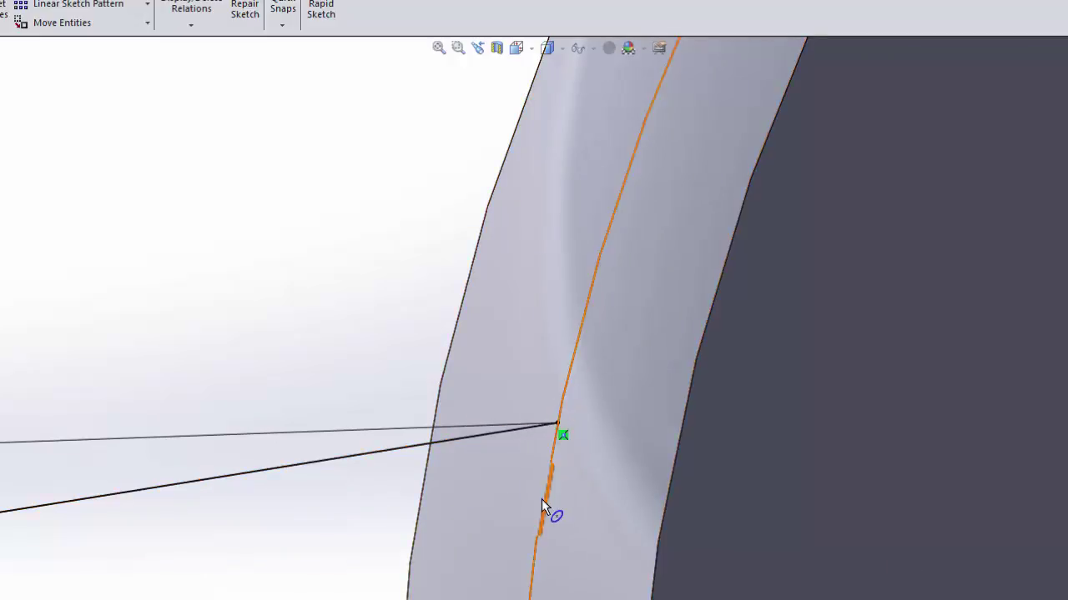
{"action": "scroll", "coordinate": [541, 499], "scroll_direction": "up", "scroll_amount": 5}
{"action": "scroll", "coordinate": [603, 330], "scroll_direction": "up", "scroll_amount": 1}
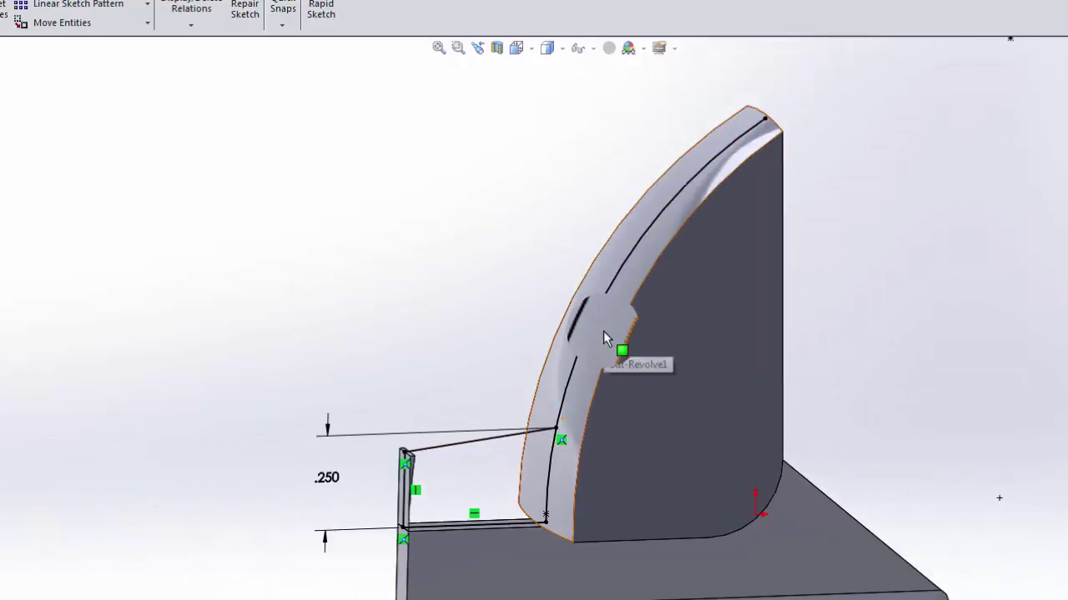
{"action": "scroll", "coordinate": [617, 310], "scroll_direction": "down", "scroll_amount": 2}
{"action": "scroll", "coordinate": [617, 310], "scroll_direction": "up", "scroll_amount": 1}
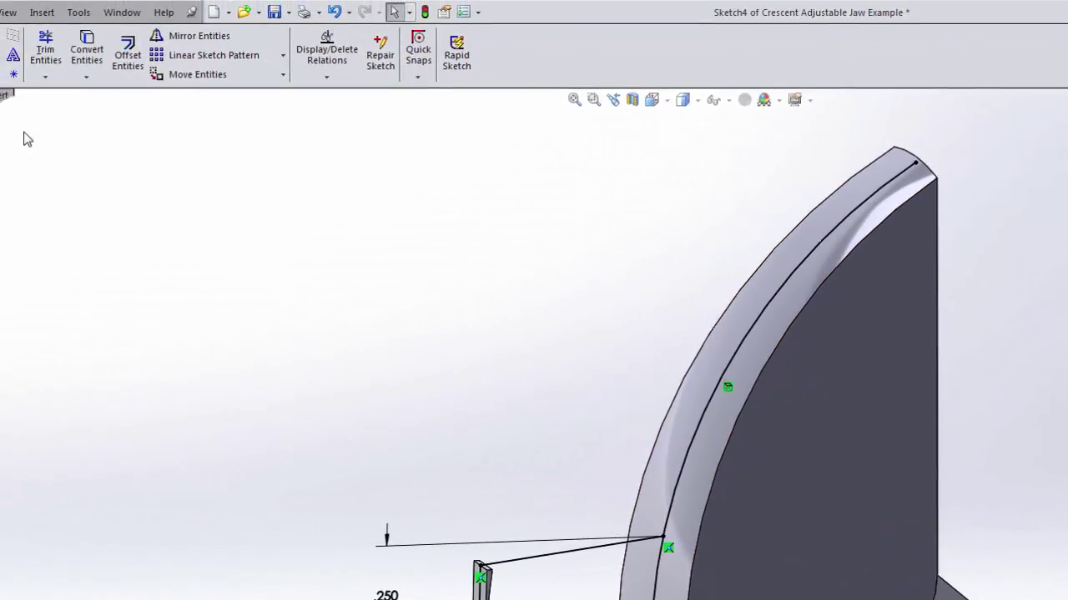
{"action": "left_click", "coordinate": [45, 50]}
{"action": "left_click", "coordinate": [656, 376]}
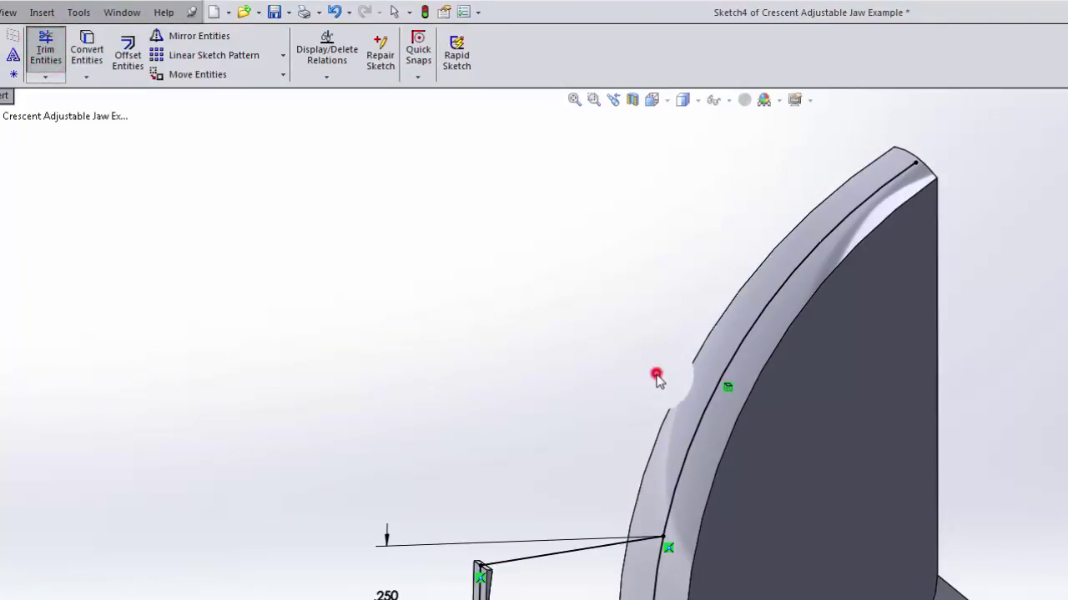
{"action": "left_click_drag", "start_coordinate": [656, 374], "coordinate": [725, 420]}
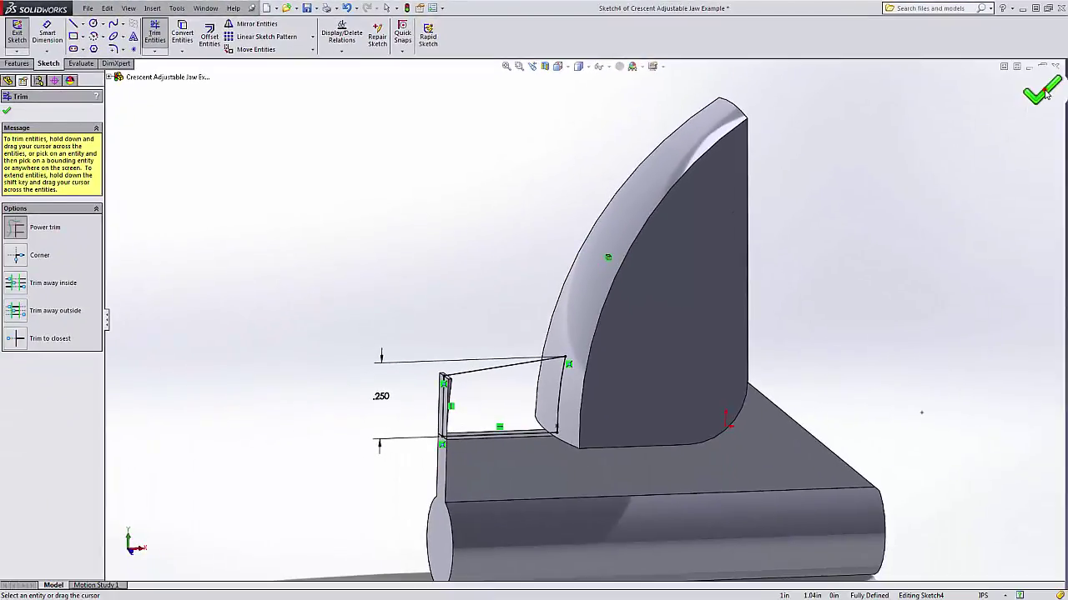
{"action": "left_click", "coordinate": [1044, 94]}
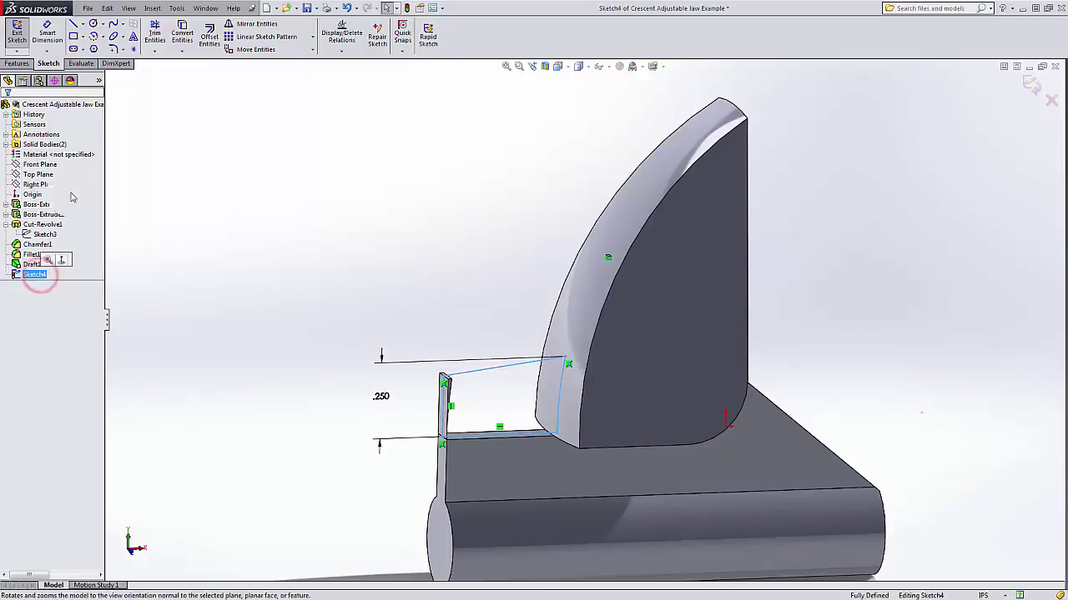
{"action": "left_click", "coordinate": [17, 29]}
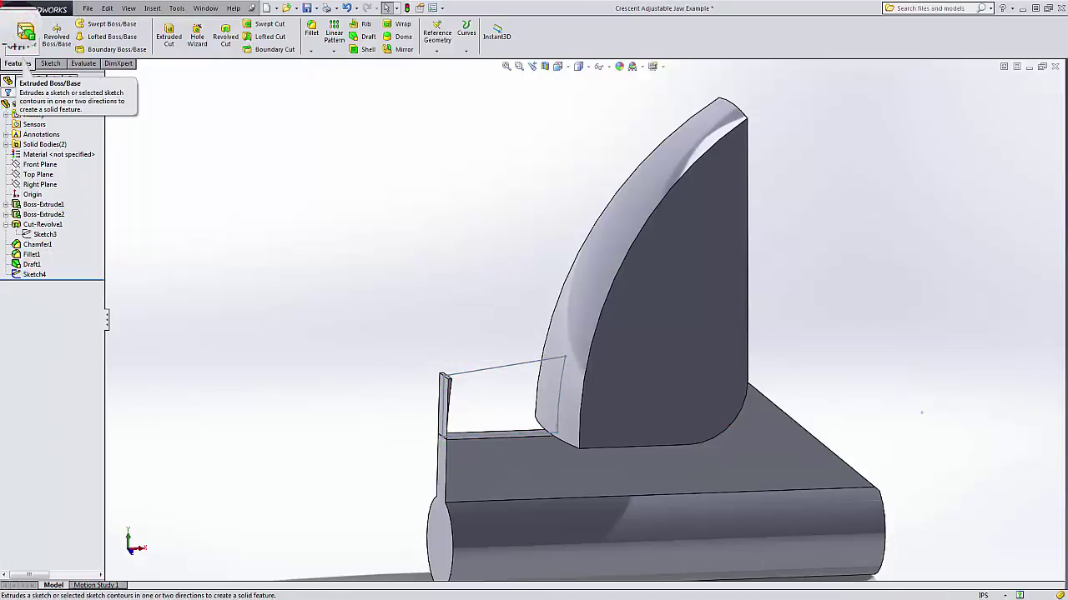
Extrude the trimmed profile sketch as a merged boss with a Mid Plane depth of 0.325 in.
{"action": "left_click", "coordinate": [23, 32]}
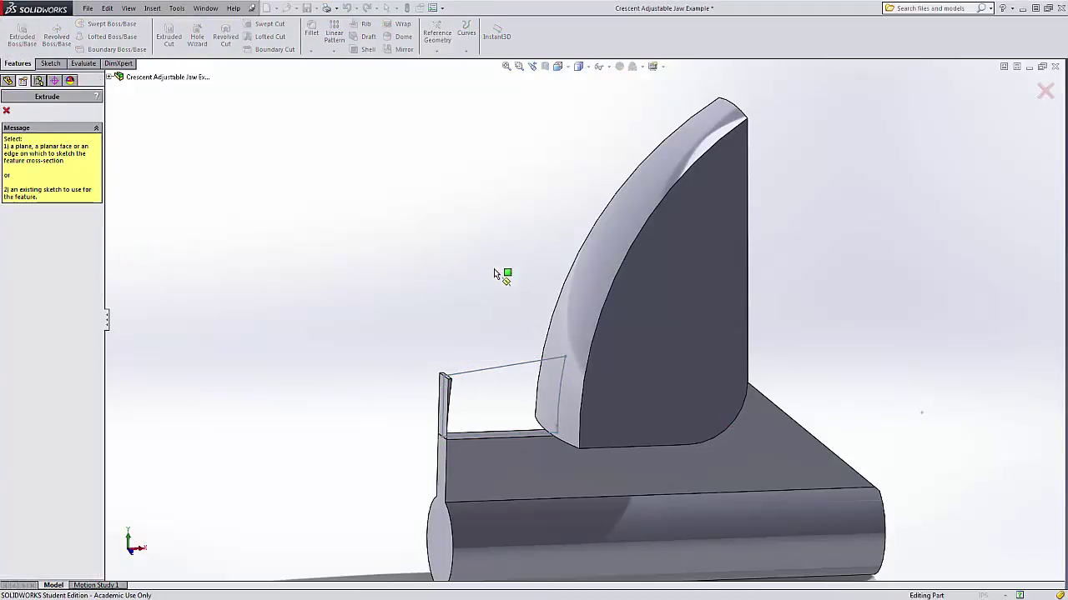
{"action": "left_click", "coordinate": [486, 372]}
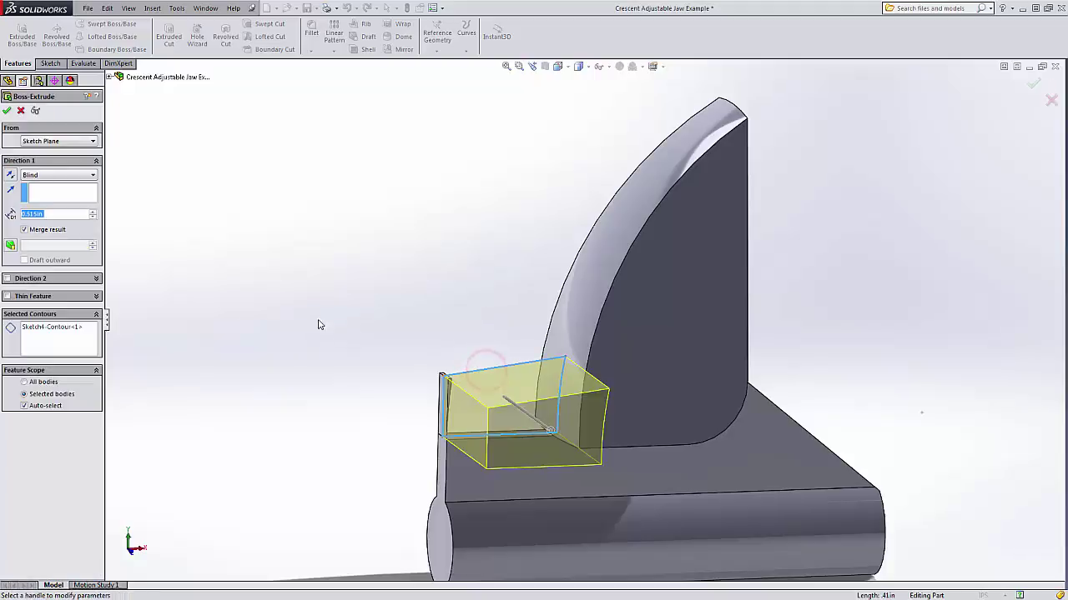
{"action": "left_click", "coordinate": [73, 176]}
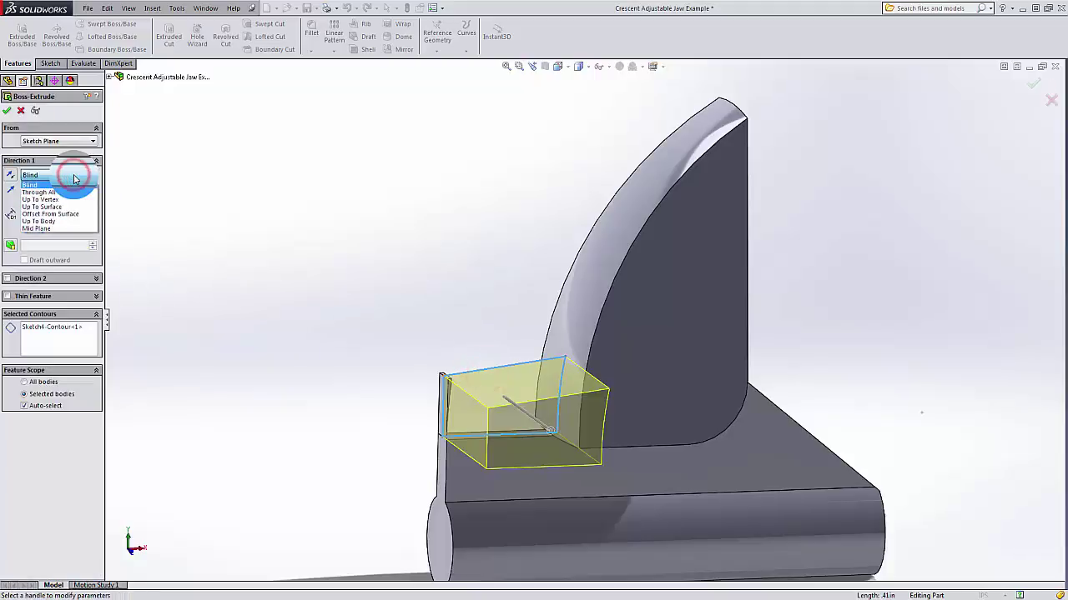
{"action": "left_click", "coordinate": [50, 228]}
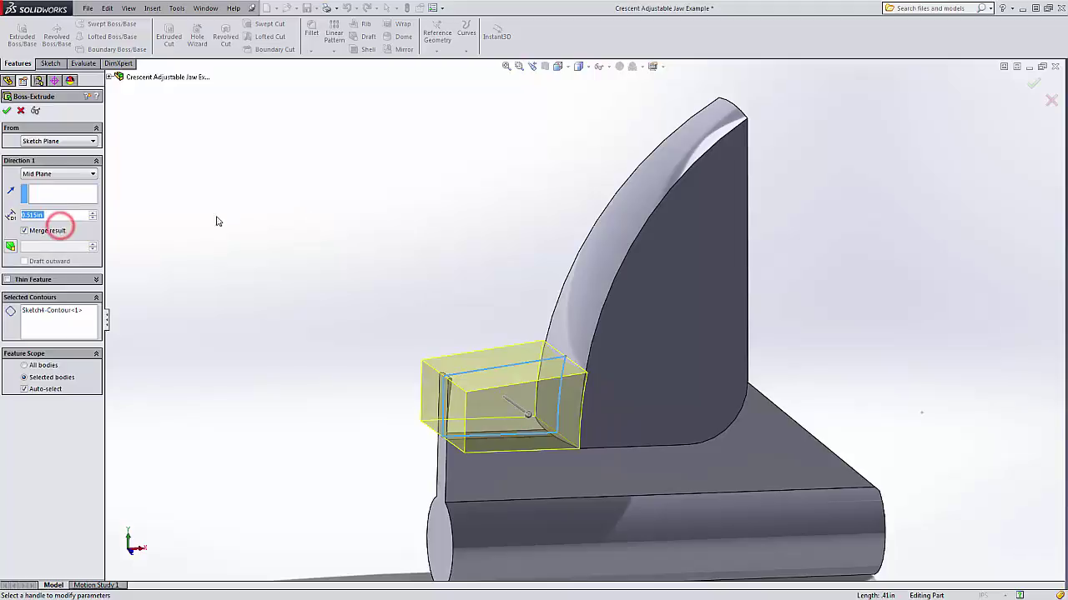
{"action": "left_click", "coordinate": [64, 217]}
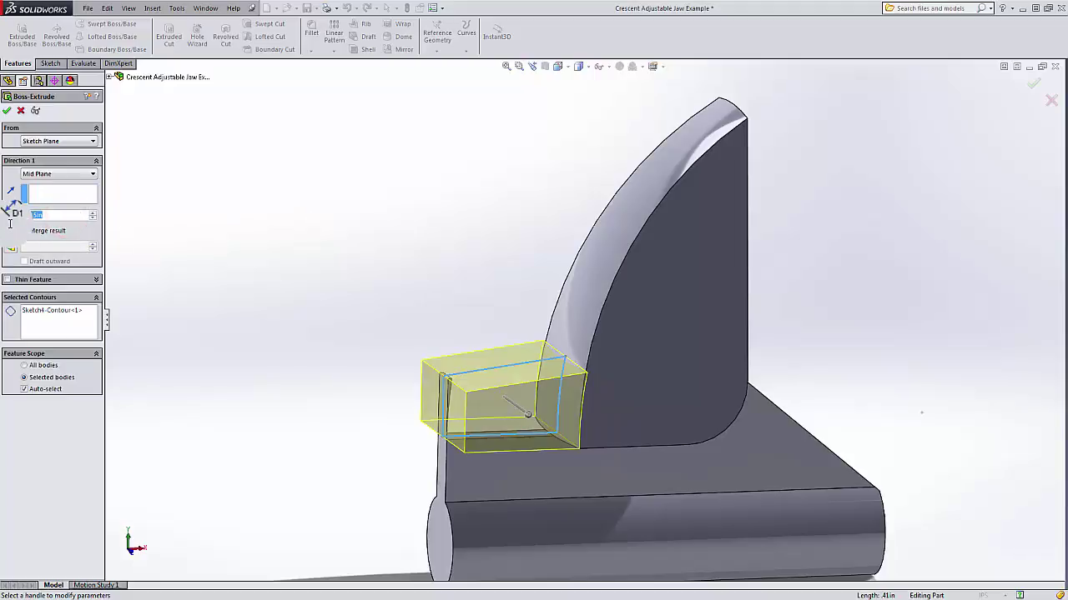
{"action": "key", "text": "Return"}
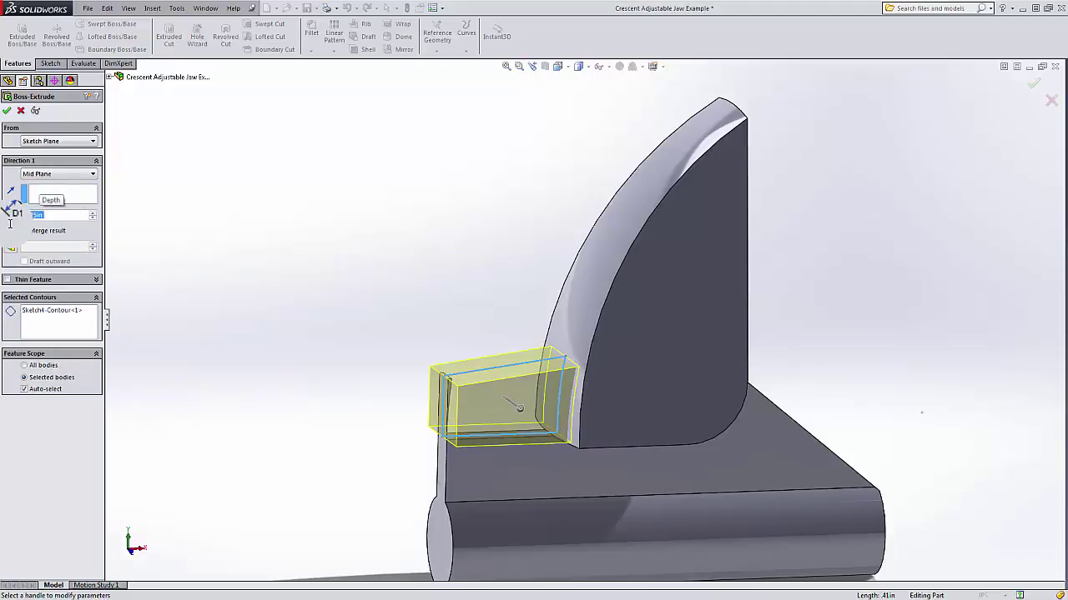
{"action": "middle_click_drag", "start_coordinate": [304, 261], "coordinate": [314, 241]}
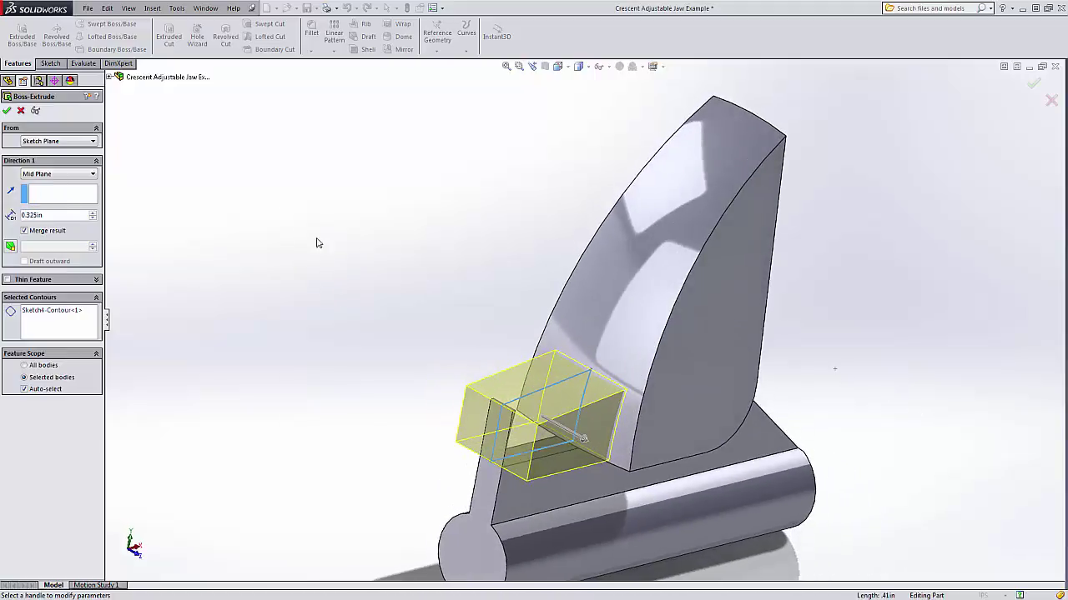
{"action": "left_click", "coordinate": [9, 112]}
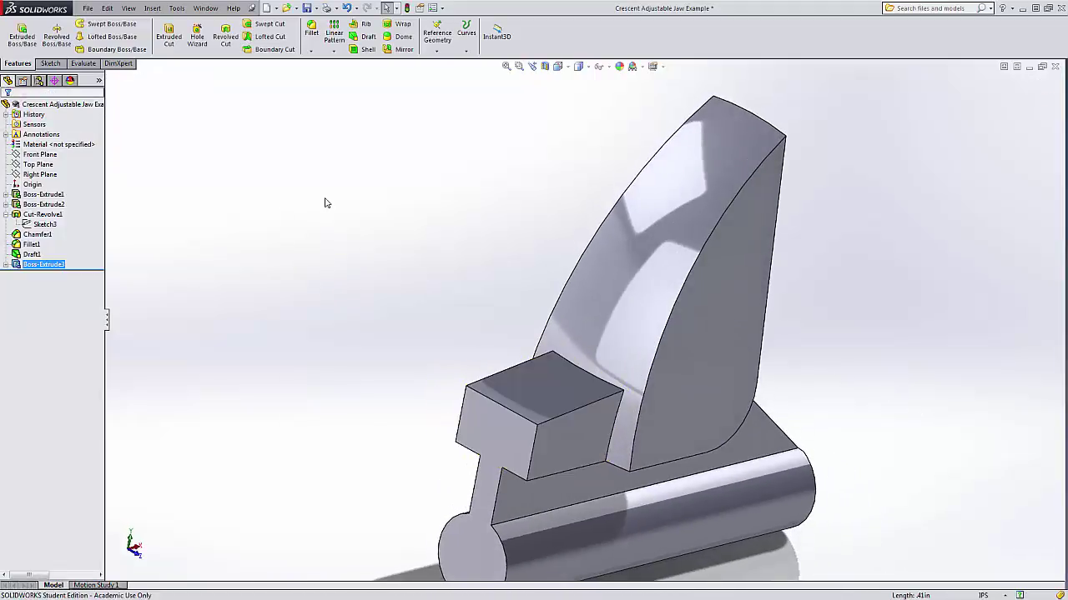
Fillet the edge where the boss's sloped top face meets the curved jaw with a 0.2 in radius.
{"action": "middle_click_drag", "start_coordinate": [330, 198], "coordinate": [291, 151]}
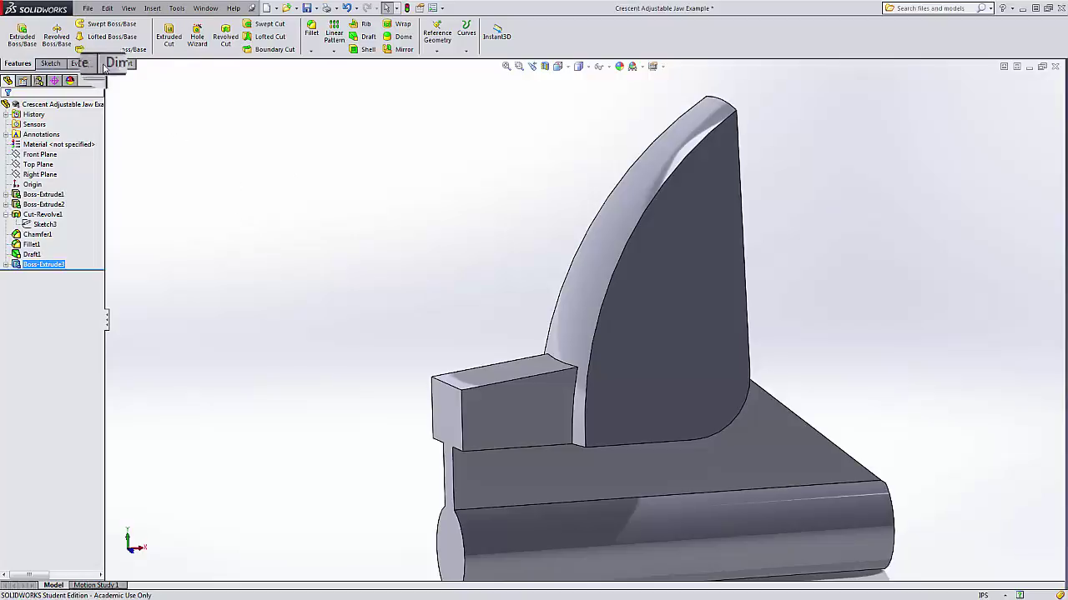
{"action": "left_click", "coordinate": [313, 37]}
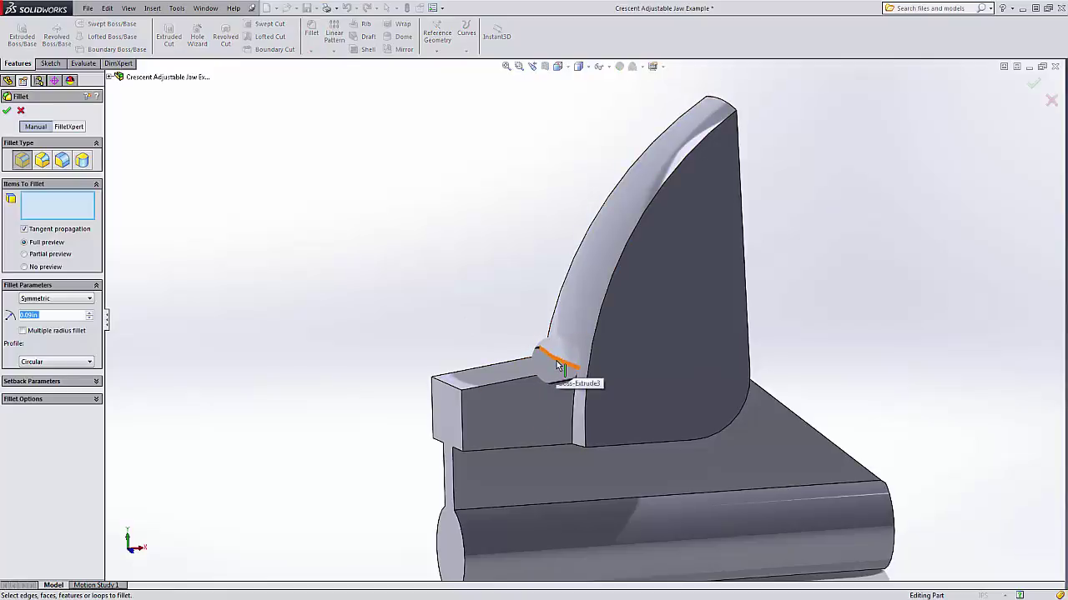
{"action": "left_click", "coordinate": [547, 358]}
{"action": "left_click", "coordinate": [57, 313]}
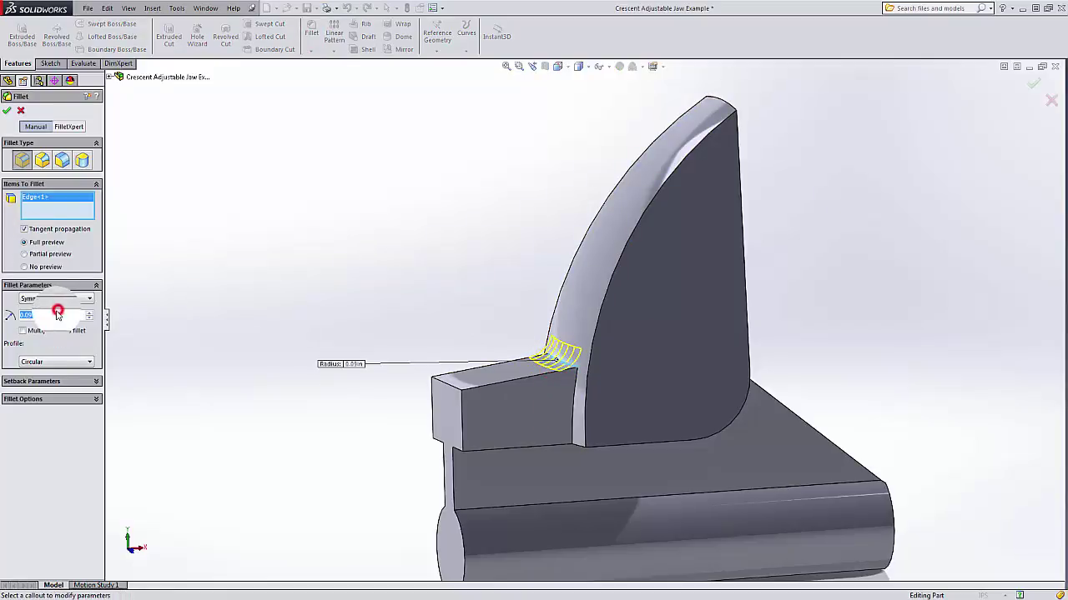
{"action": "left_click_drag", "start_coordinate": [57, 313], "coordinate": [6, 316]}
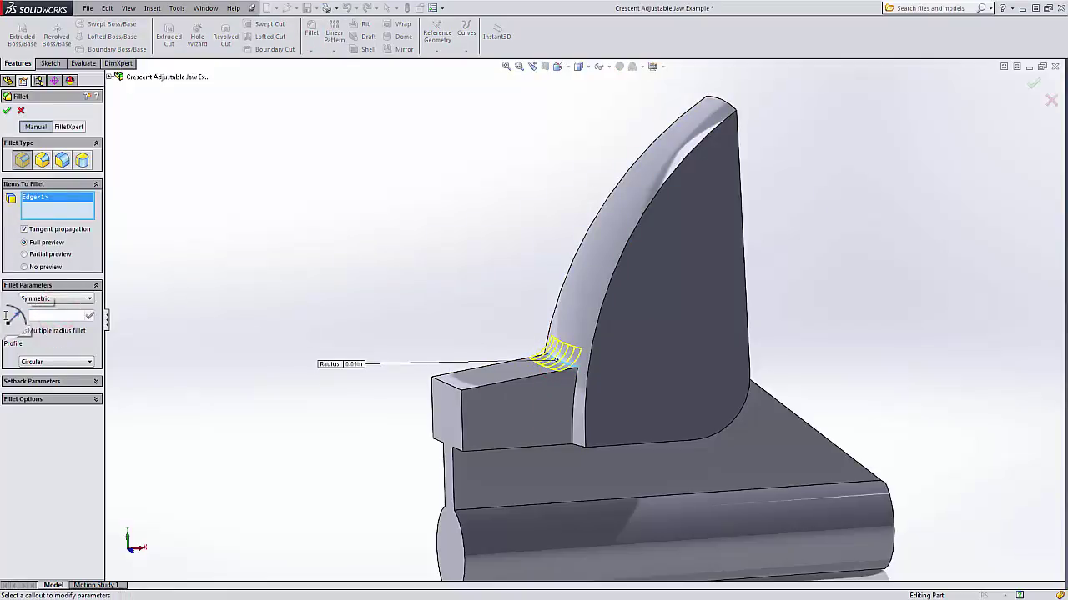
{"action": "type", "text": "0.2"}
{"action": "key", "text": "Return"}
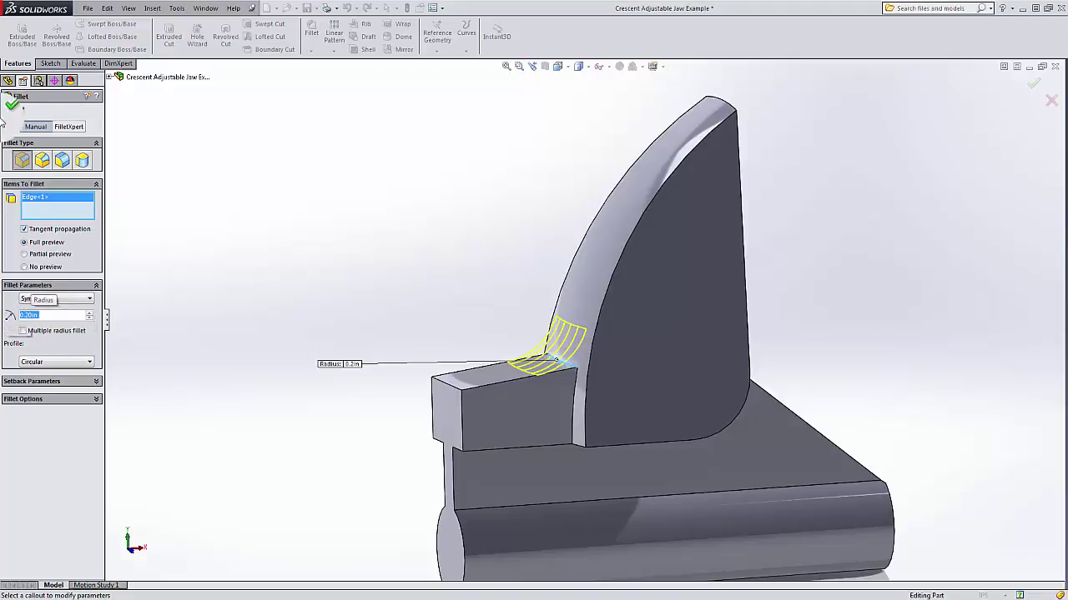
{"action": "left_click", "coordinate": [11, 103]}
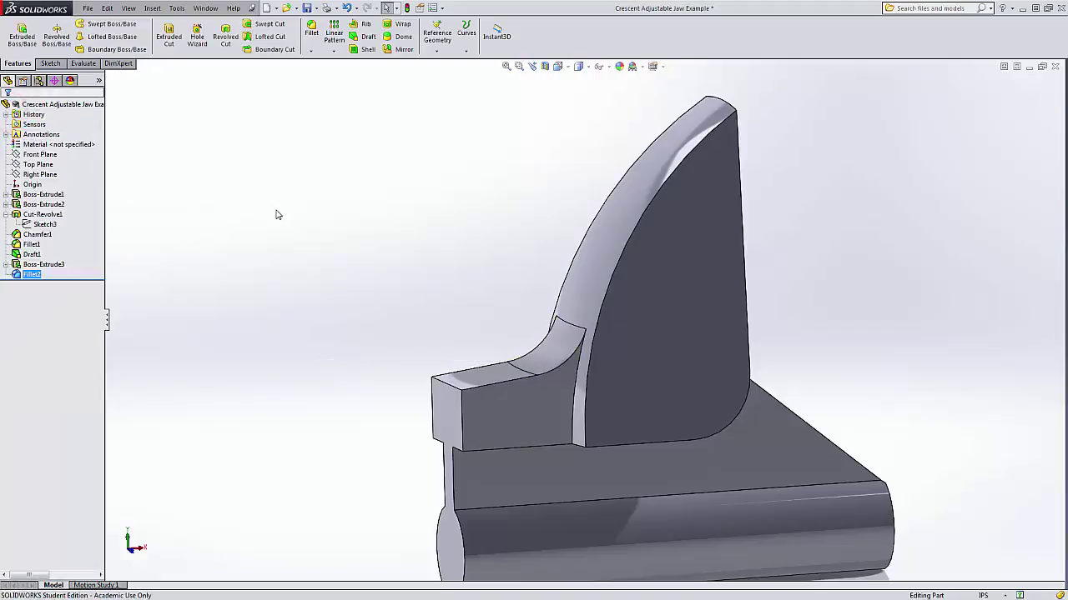
Begin a fillet on both long upper side edges of the boss with a radius of 0.09 in.
{"action": "left_click", "coordinate": [311, 32]}
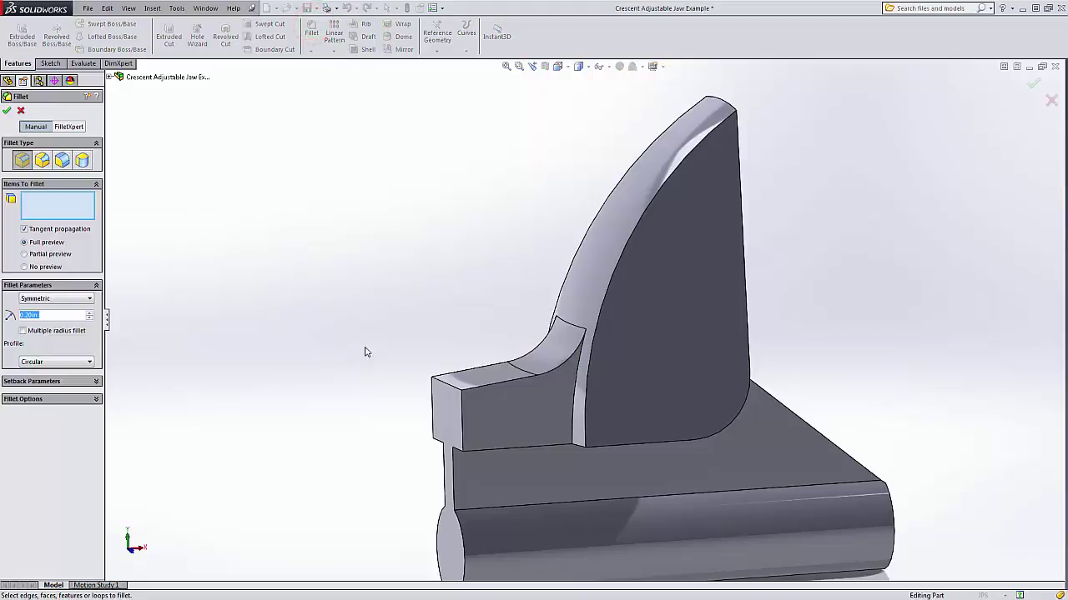
{"action": "middle_click_drag", "start_coordinate": [538, 381], "coordinate": [500, 398]}
{"action": "left_click", "coordinate": [553, 385]}
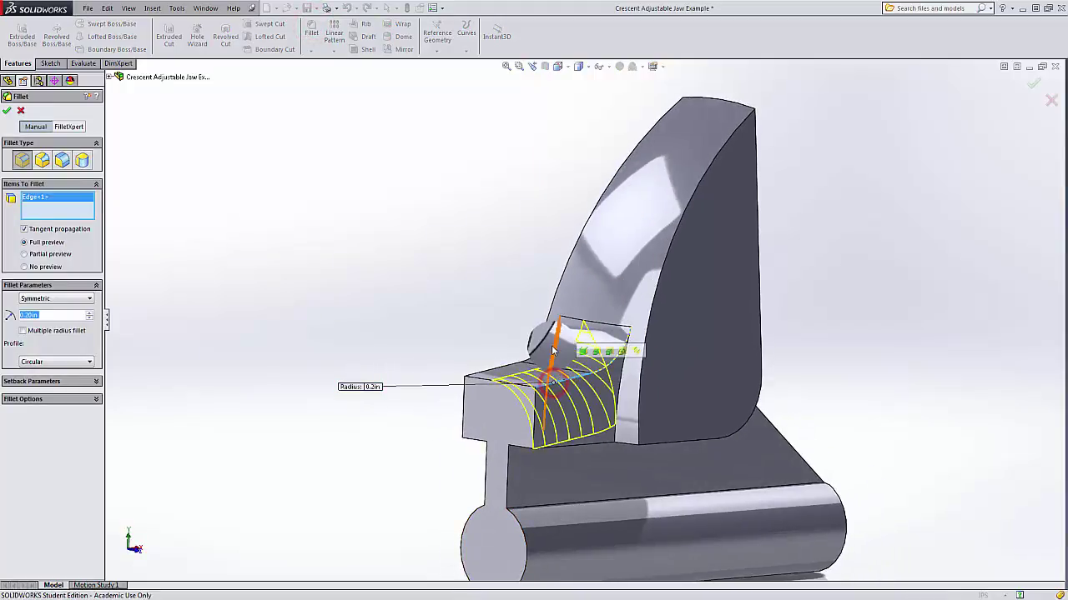
{"action": "left_click", "coordinate": [552, 341]}
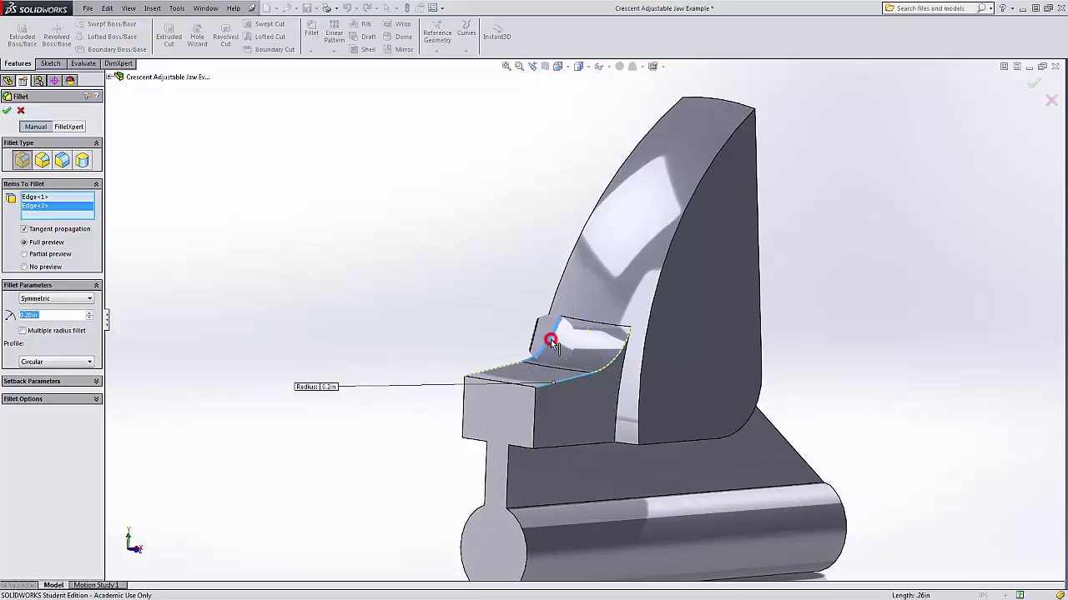
{"action": "left_click", "coordinate": [43, 317]}
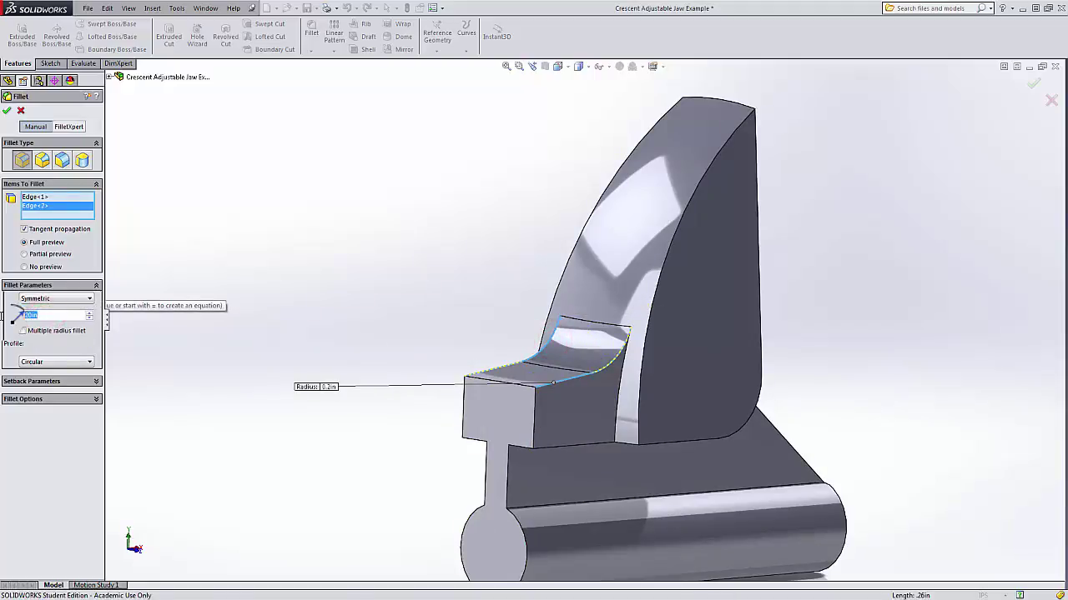
{"action": "key", "text": "BackSpace"}
{"action": "type", "text": ".09"}
{"action": "key", "text": "Return"}
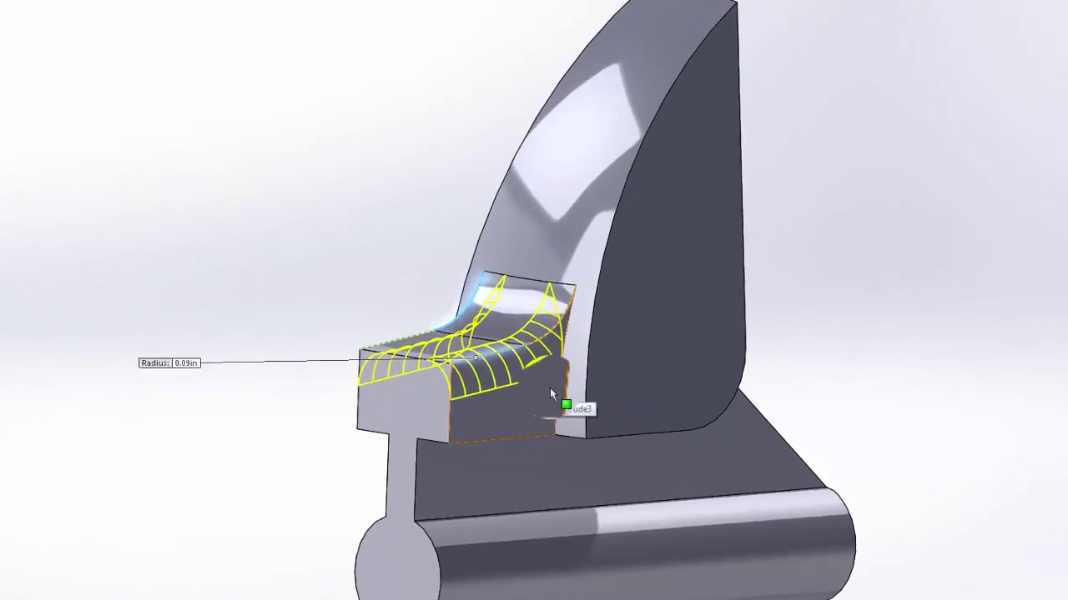
Add the vertical edges at the jaw and free end plus the upper end edge to the fillet and apply it.
{"action": "left_click", "coordinate": [613, 413]}
{"action": "middle_click_drag", "start_coordinate": [234, 340], "coordinate": [527, 375]}
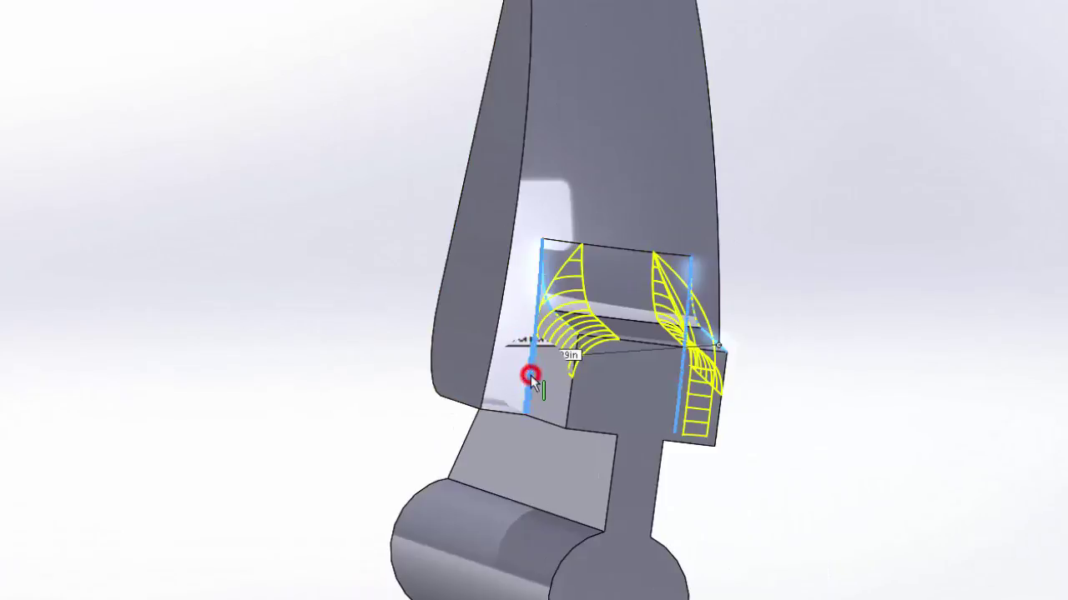
{"action": "left_click", "coordinate": [531, 380]}
{"action": "left_click", "coordinate": [568, 404]}
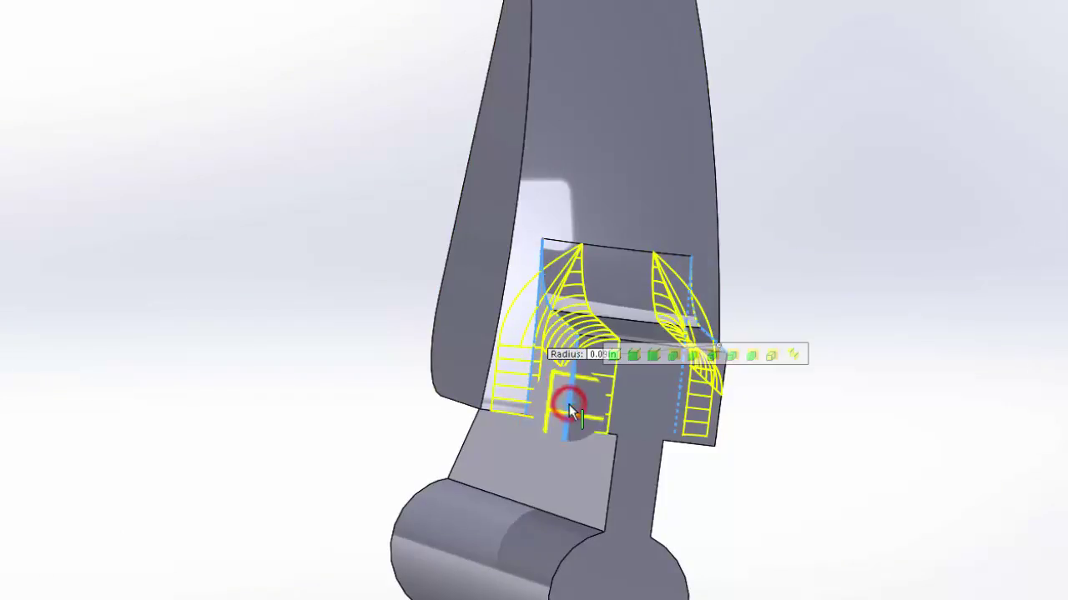
{"action": "left_click", "coordinate": [716, 415]}
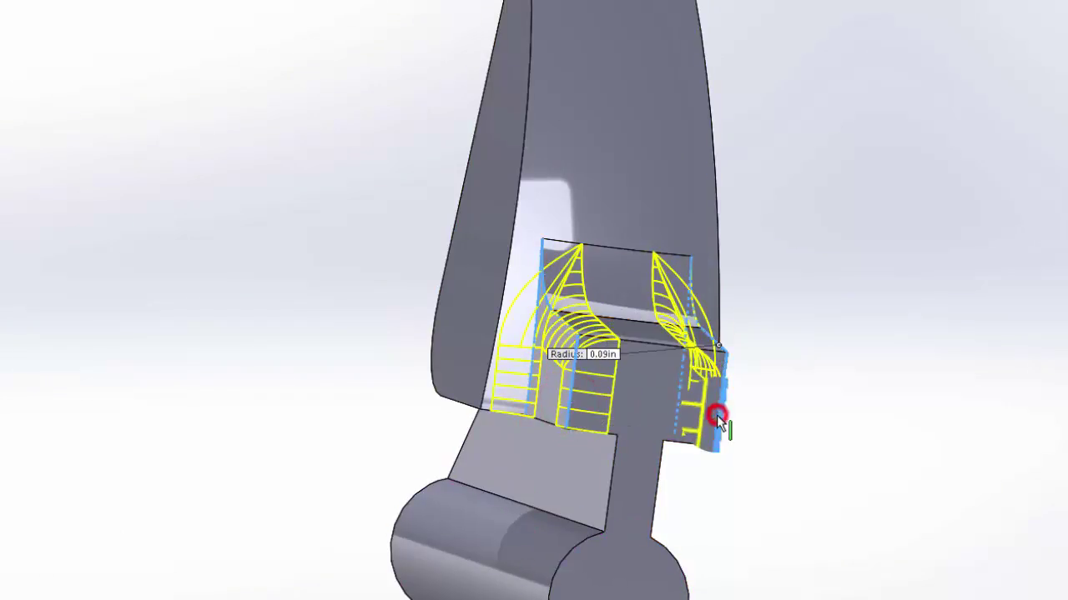
{"action": "left_click", "coordinate": [648, 344]}
{"action": "middle_click_drag", "start_coordinate": [153, 342], "coordinate": [9, 358]}
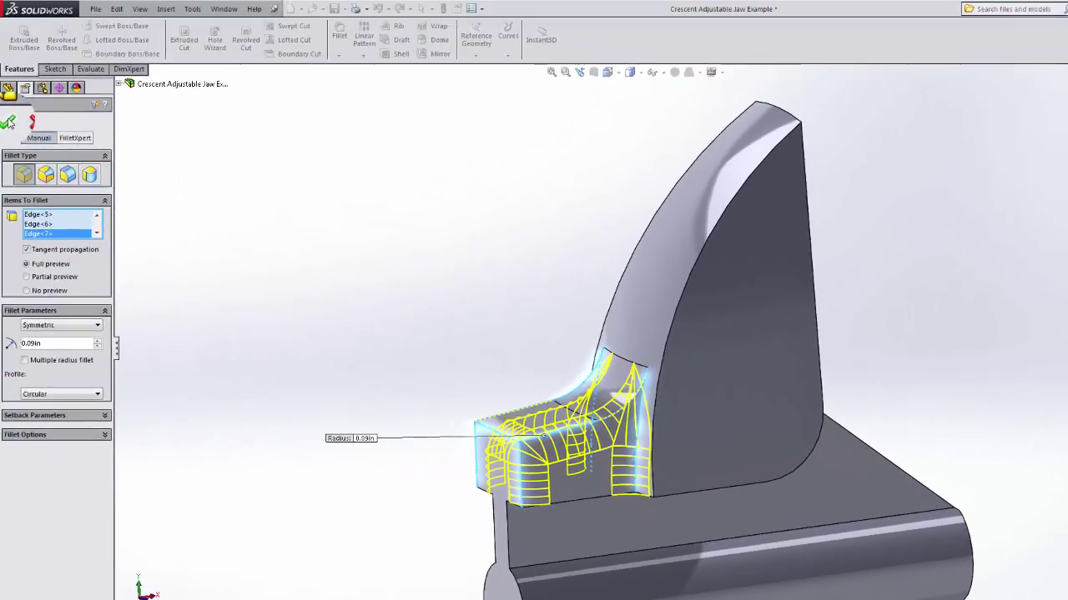
{"action": "left_click", "coordinate": [9, 122]}
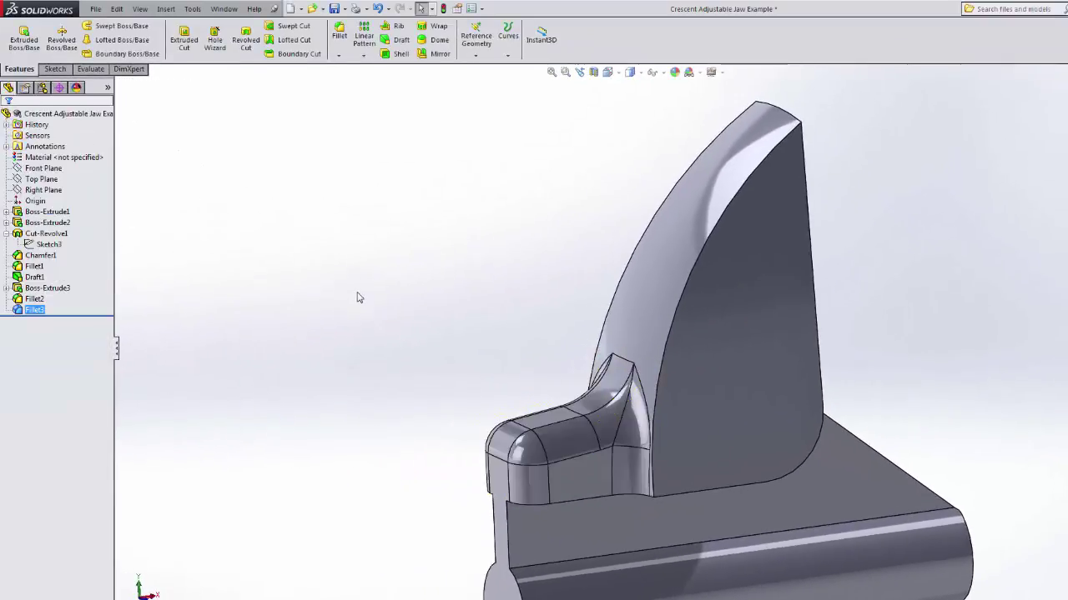
Start a new sketch on the Front Plane.
{"action": "middle_click_drag", "start_coordinate": [358, 298], "coordinate": [429, 475]}
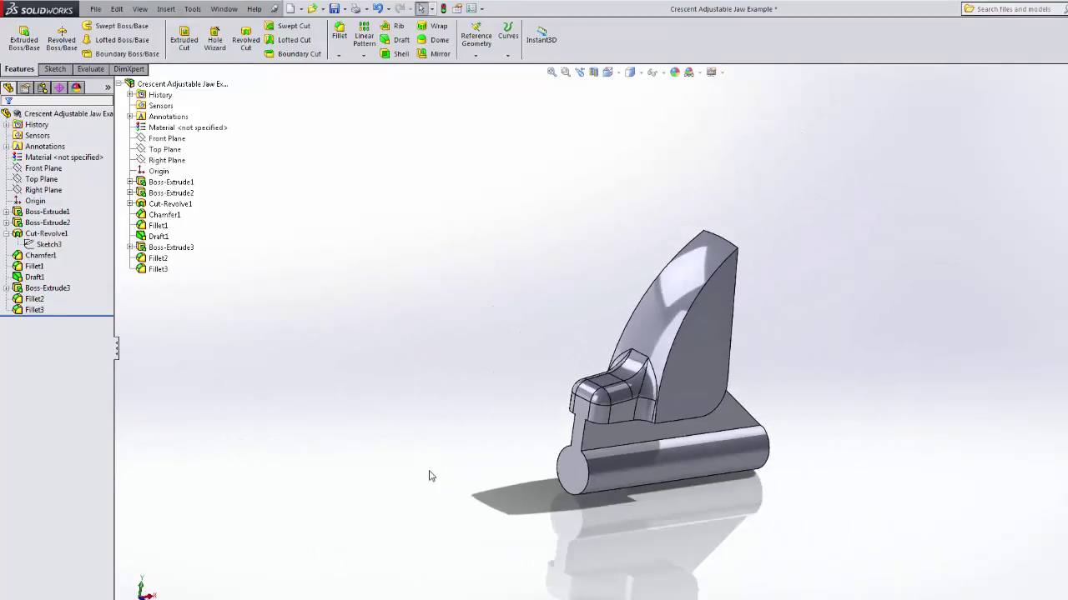
{"action": "middle_click_drag", "start_coordinate": [424, 427], "coordinate": [406, 405]}
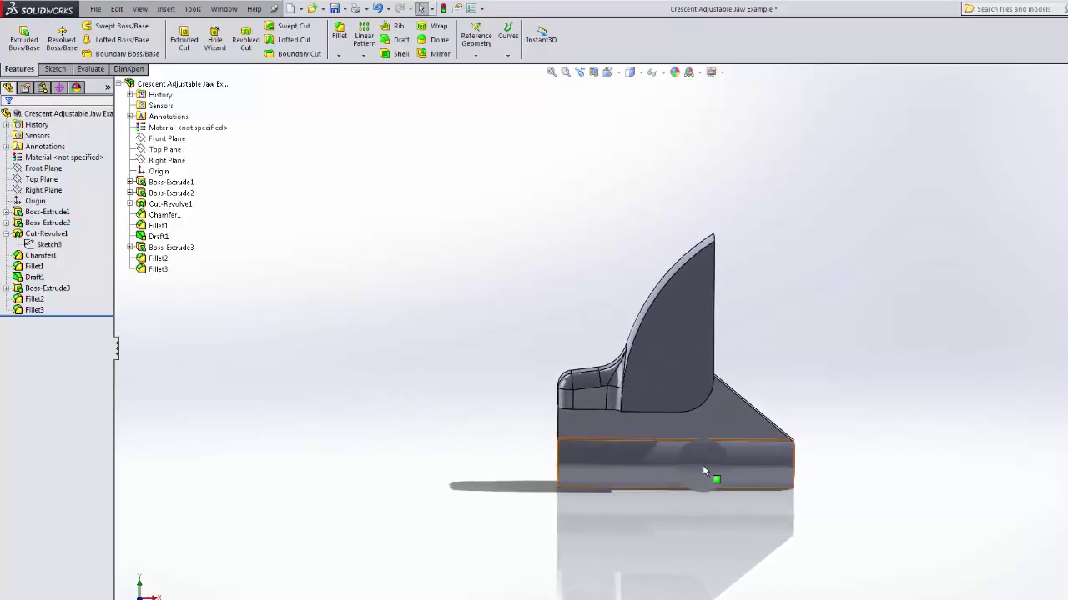
{"action": "scroll", "coordinate": [702, 465], "scroll_direction": "down", "scroll_amount": 5}
{"action": "scroll", "coordinate": [702, 465], "scroll_direction": "up", "scroll_amount": 5}
{"action": "scroll", "coordinate": [669, 354], "scroll_direction": "down", "scroll_amount": 2}
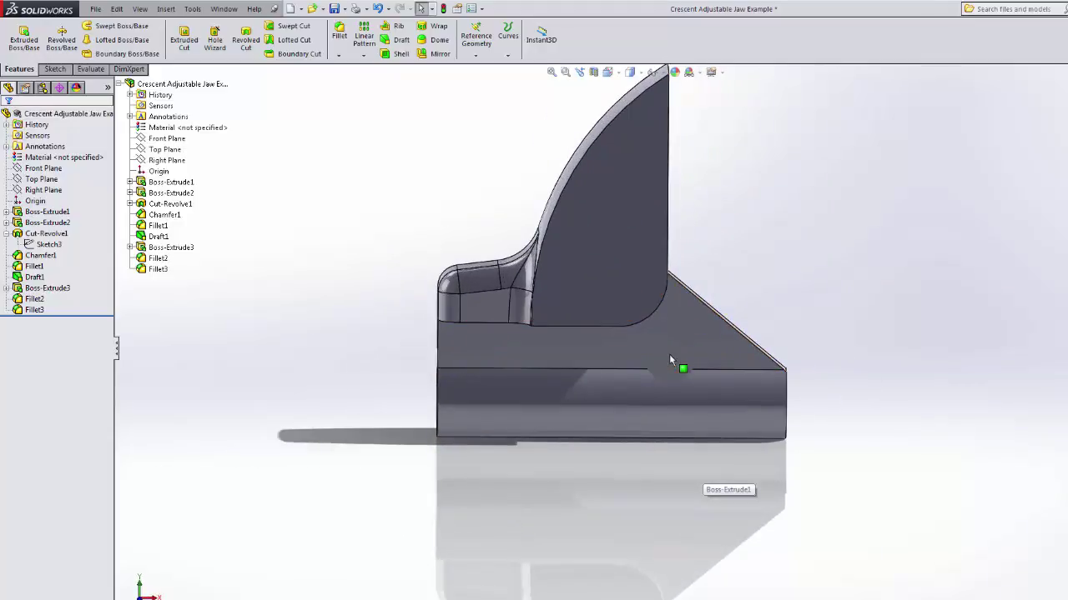
{"action": "left_click", "coordinate": [55, 69]}
{"action": "left_click", "coordinate": [20, 32]}
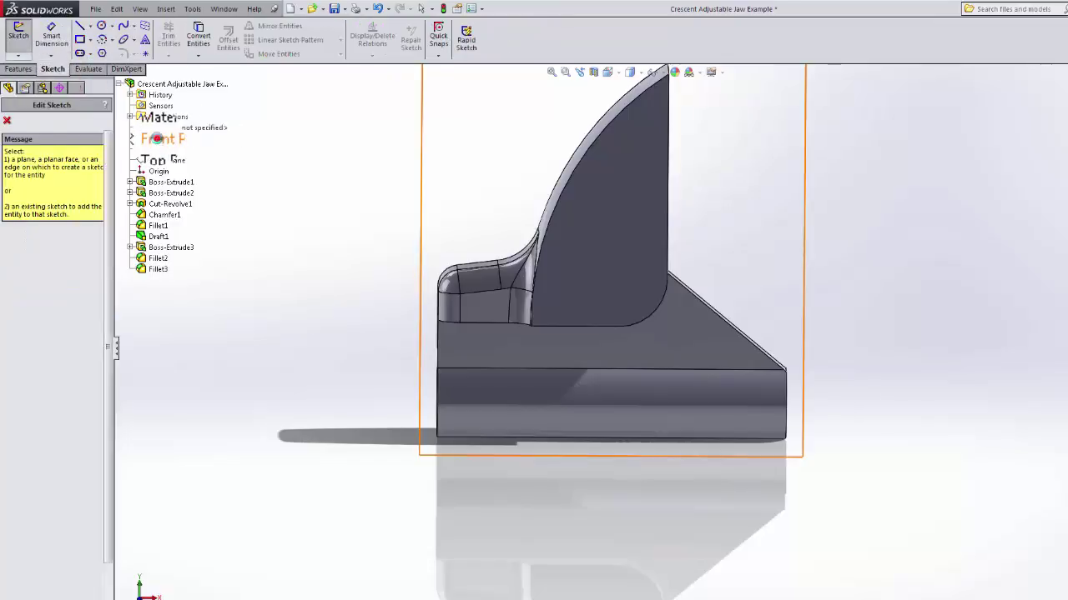
{"action": "left_click", "coordinate": [163, 139]}
Sketch a closed trapezoid on the base's bottom edge near its sloped end, about 0.07 in wide at the top and 0.18 in tall.
{"action": "scroll", "coordinate": [722, 401], "scroll_direction": "up", "scroll_amount": 3}
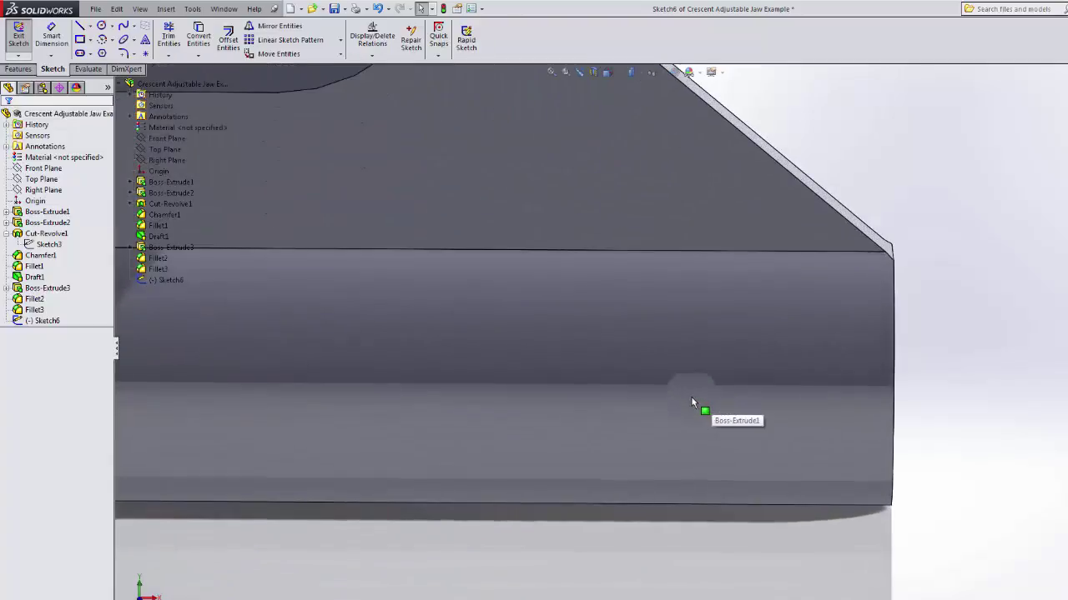
{"action": "left_click", "coordinate": [82, 30]}
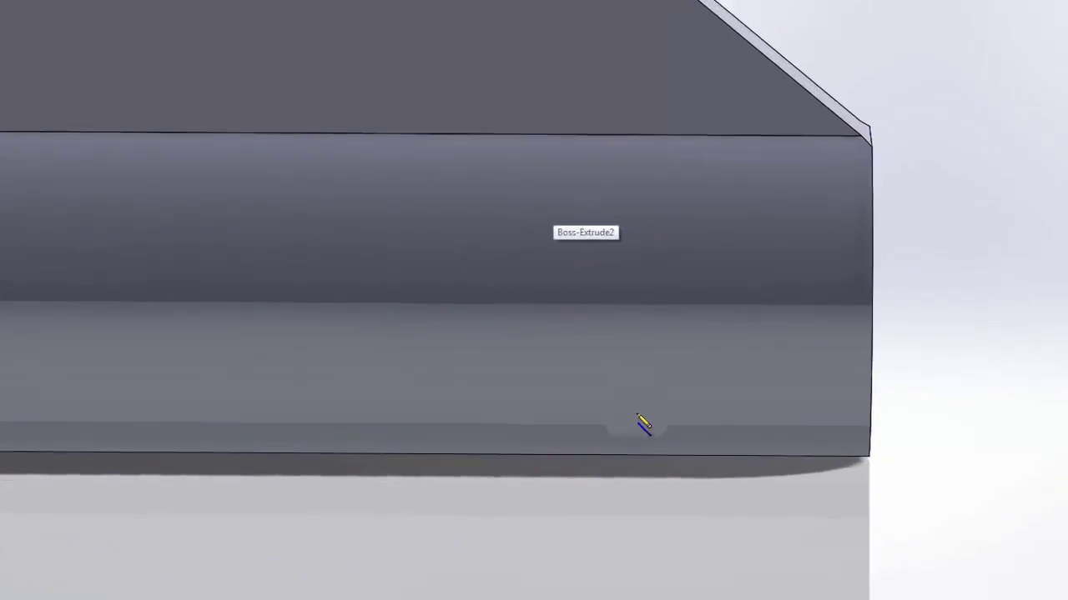
{"action": "key", "text": "space"}
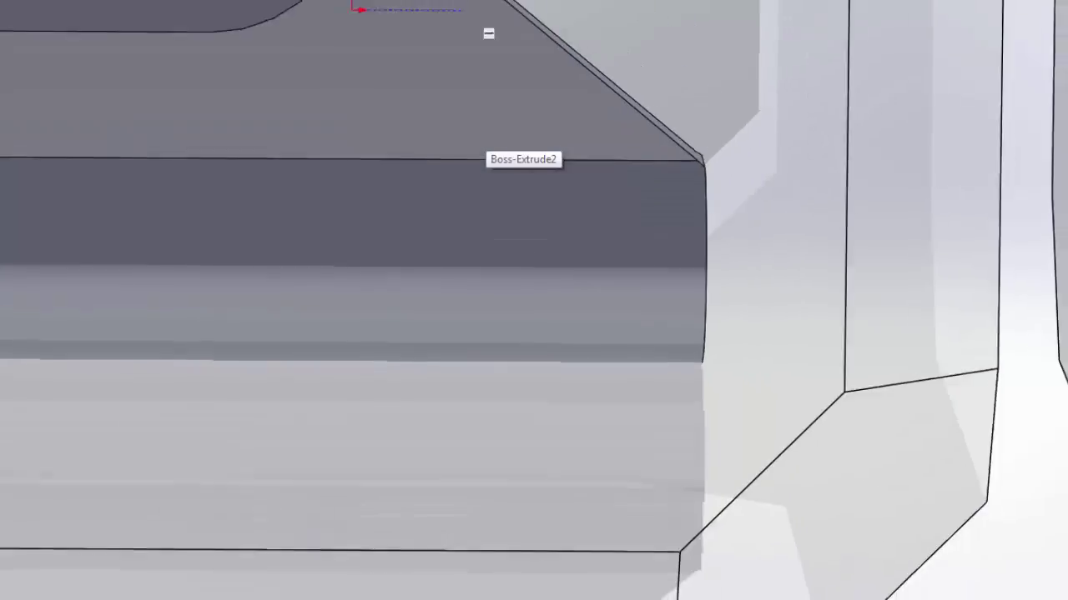
{"action": "key", "text": "Escape"}
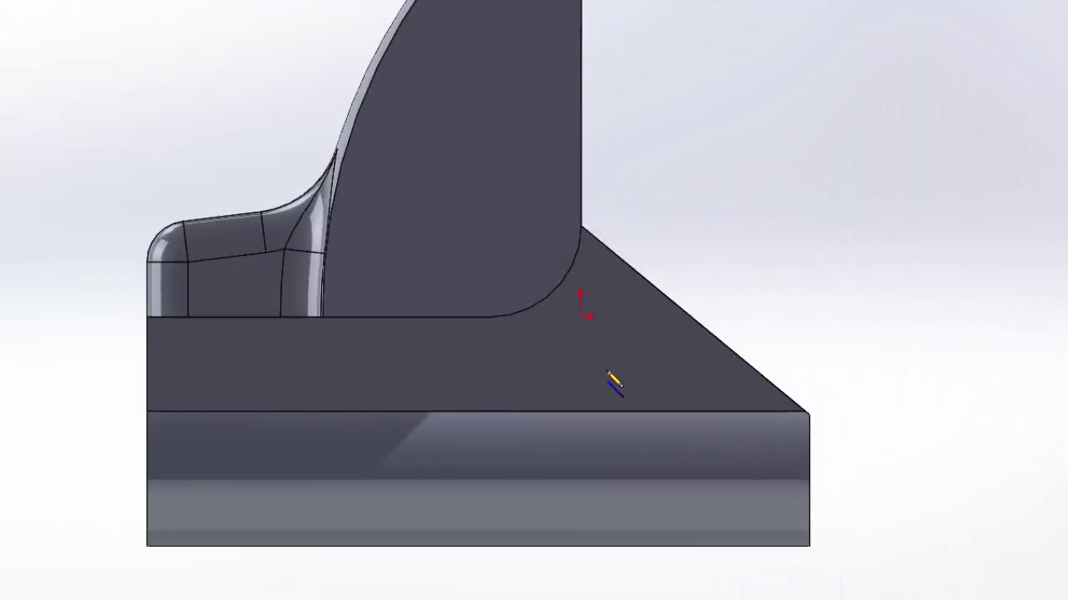
{"action": "scroll", "coordinate": [710, 531], "scroll_direction": "down", "scroll_amount": 6}
{"action": "scroll", "coordinate": [663, 380], "scroll_direction": "down", "scroll_amount": 2}
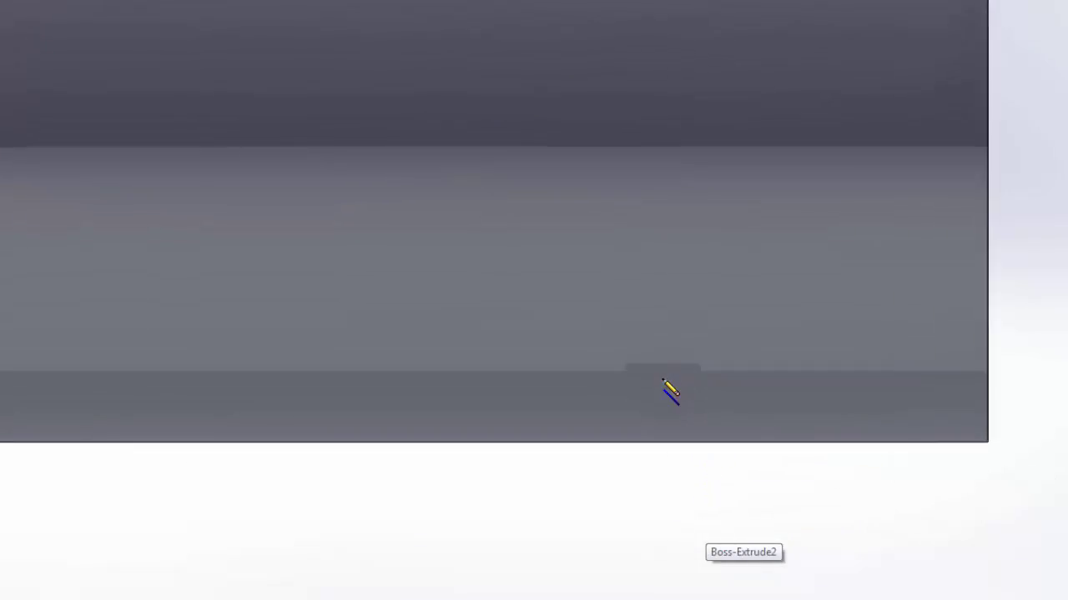
{"action": "left_click", "coordinate": [732, 441]}
{"action": "left_click", "coordinate": [607, 66]}
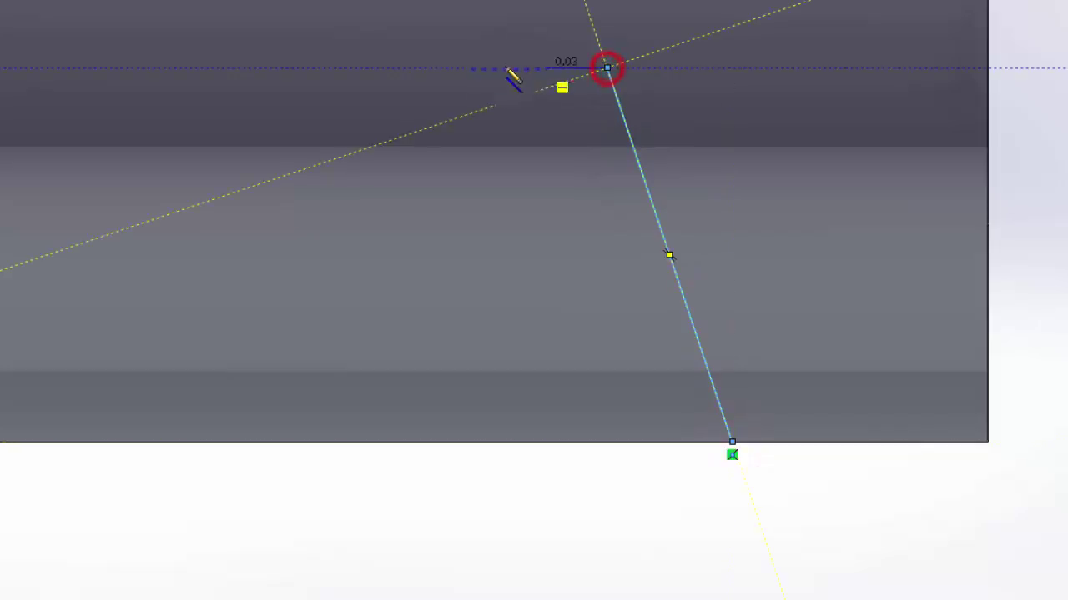
{"action": "left_click", "coordinate": [460, 68]}
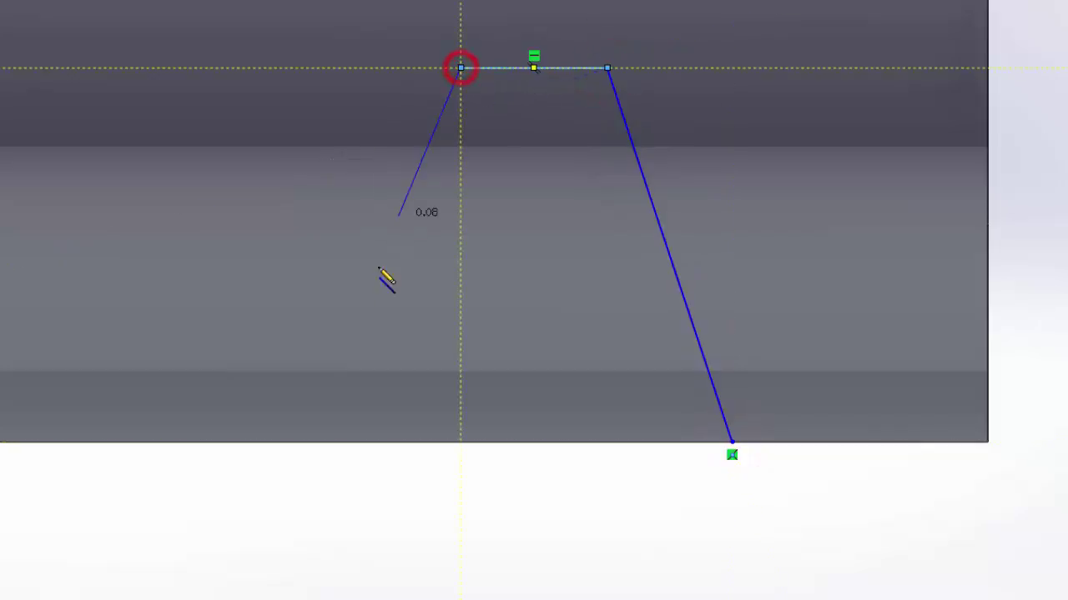
{"action": "left_click", "coordinate": [333, 442]}
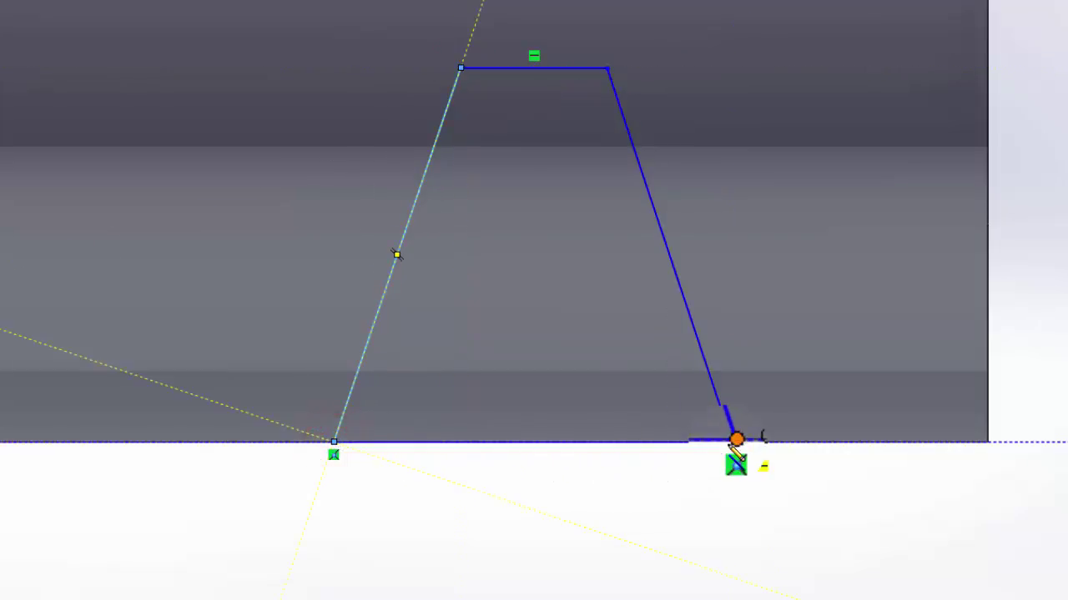
{"action": "left_click", "coordinate": [733, 441]}
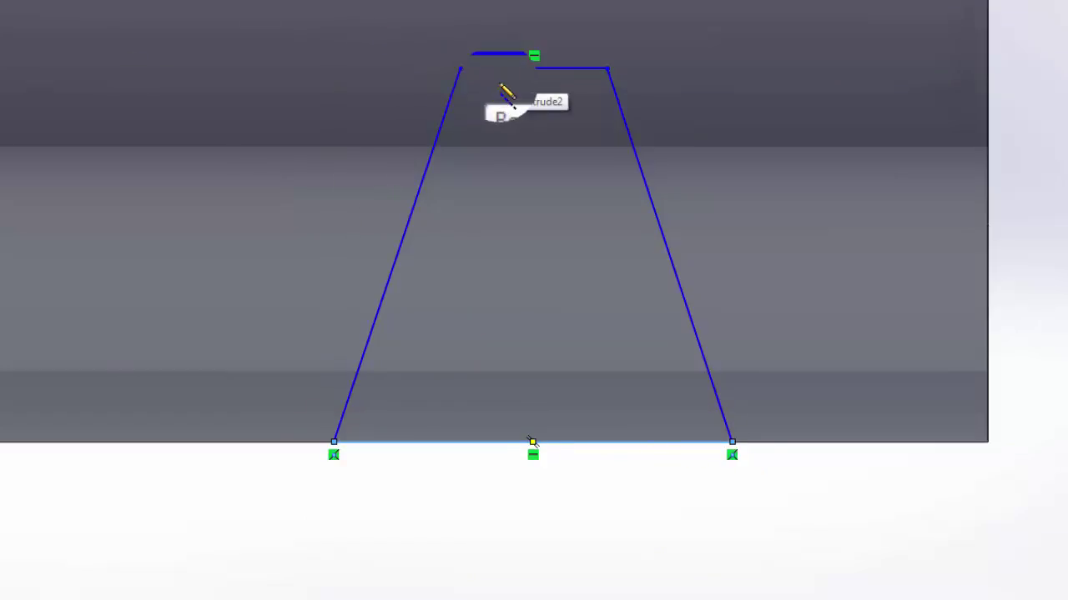
Draw a vertical centerline from the midpoint of the trapezoid's top line to a point below the base.
{"action": "right_click", "coordinate": [546, 72]}
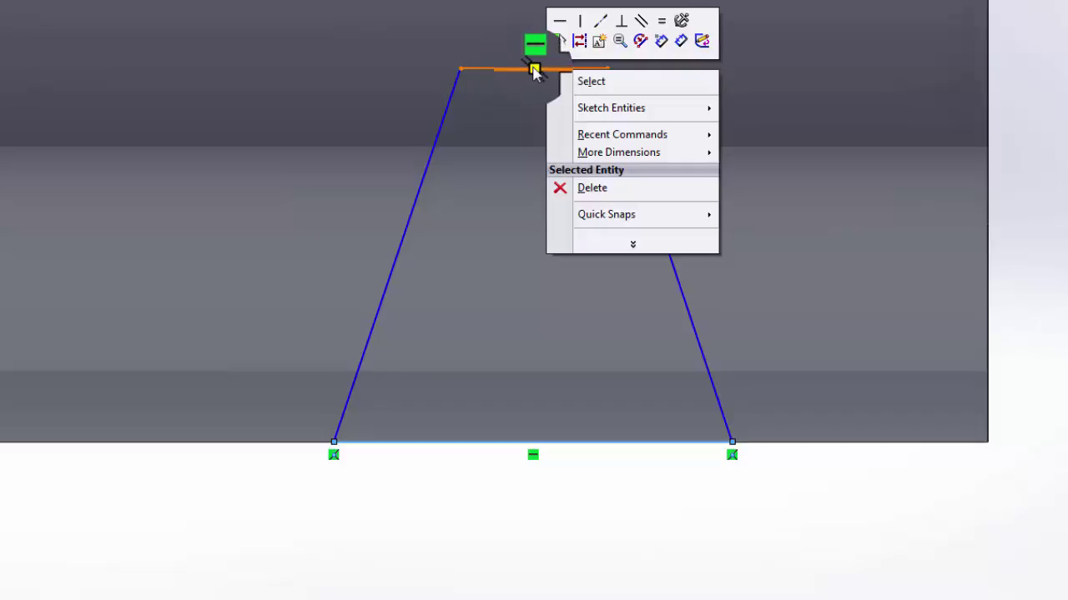
{"action": "left_click", "coordinate": [535, 67]}
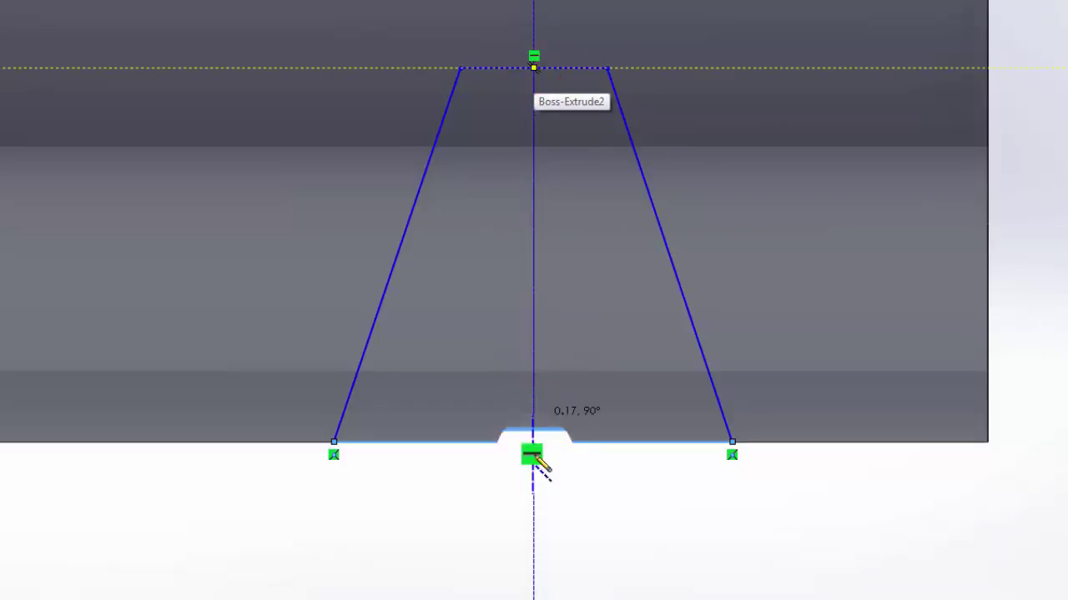
{"action": "left_click", "coordinate": [536, 542]}
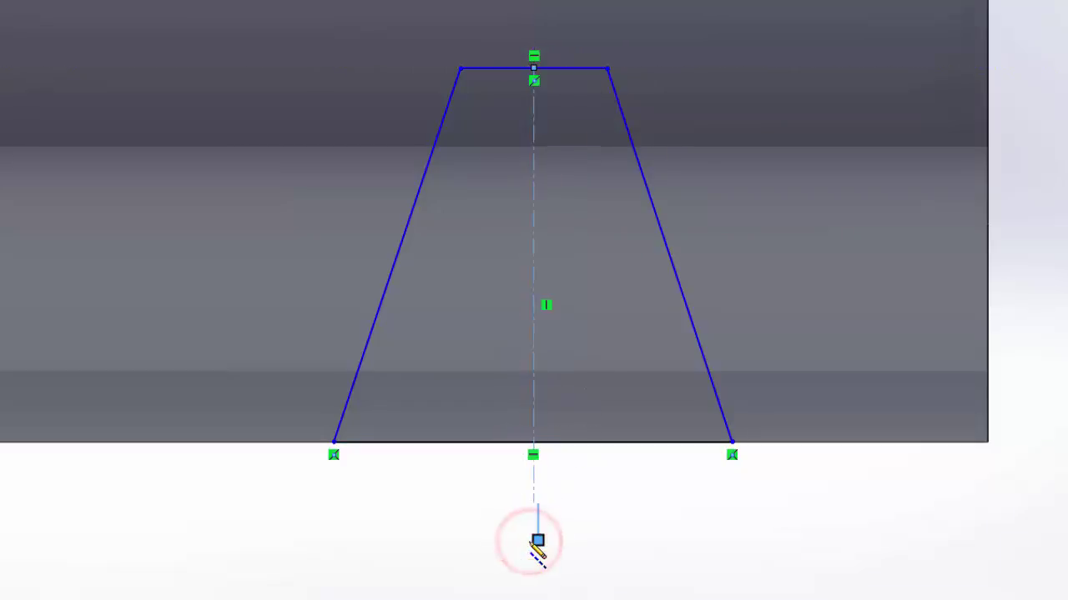
{"action": "key", "text": "Escape"}
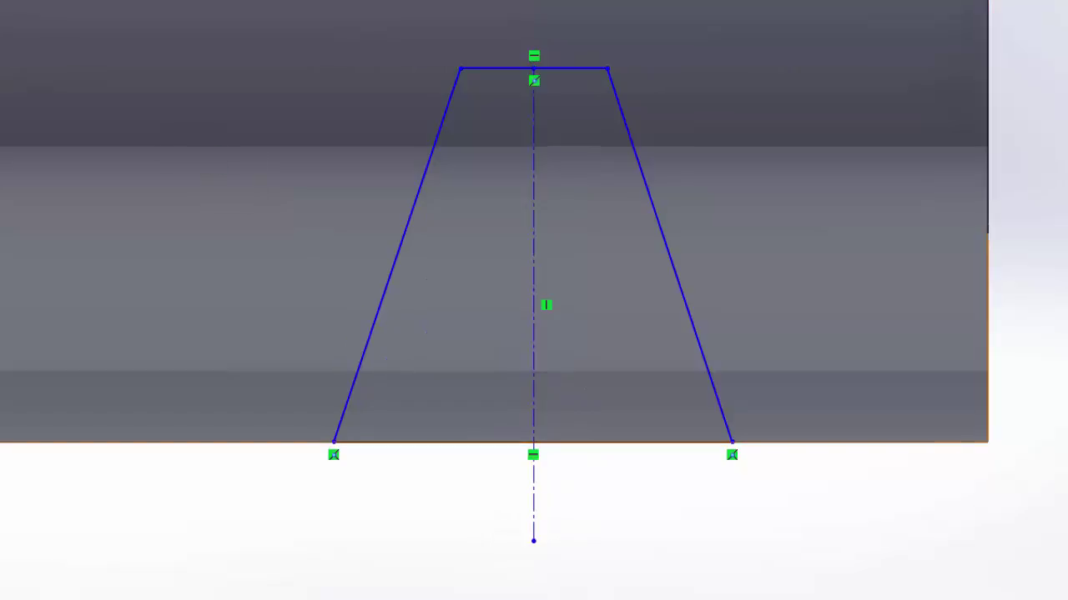
Make the trapezoid's two slanted sides symmetric about the vertical centerline.
{"action": "left_click", "coordinate": [383, 313]}
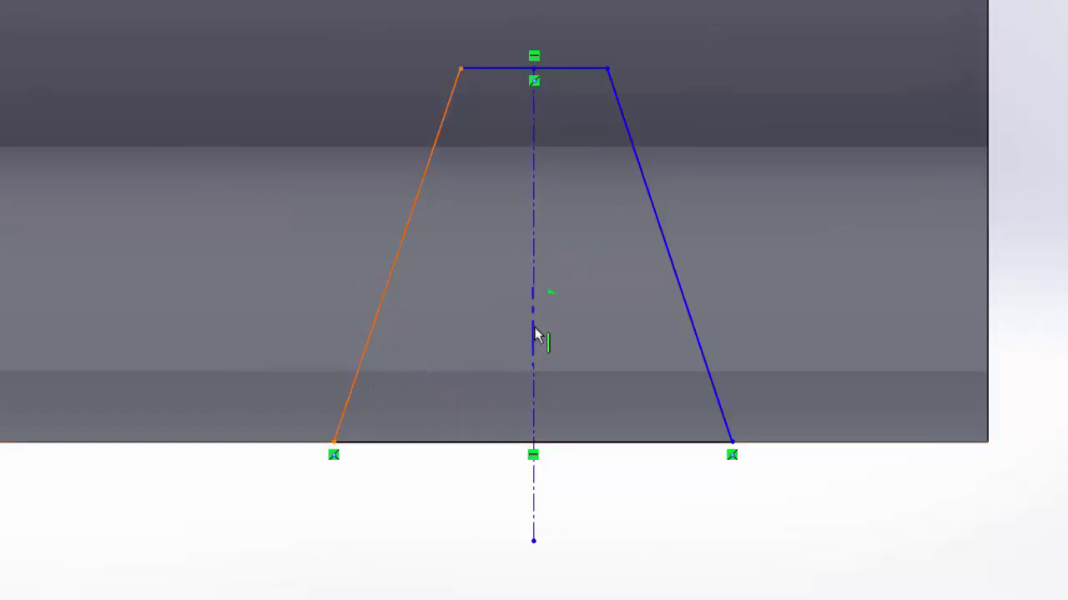
{"action": "left_click", "coordinate": [682, 304], "text": "ctrl"}
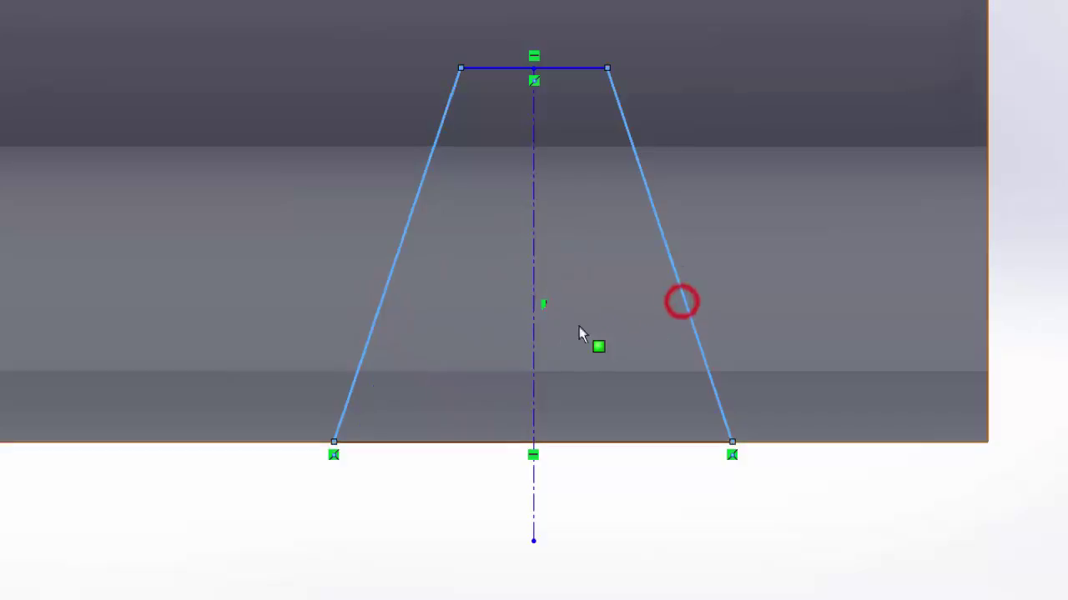
{"action": "left_click", "coordinate": [536, 363], "text": "ctrl"}
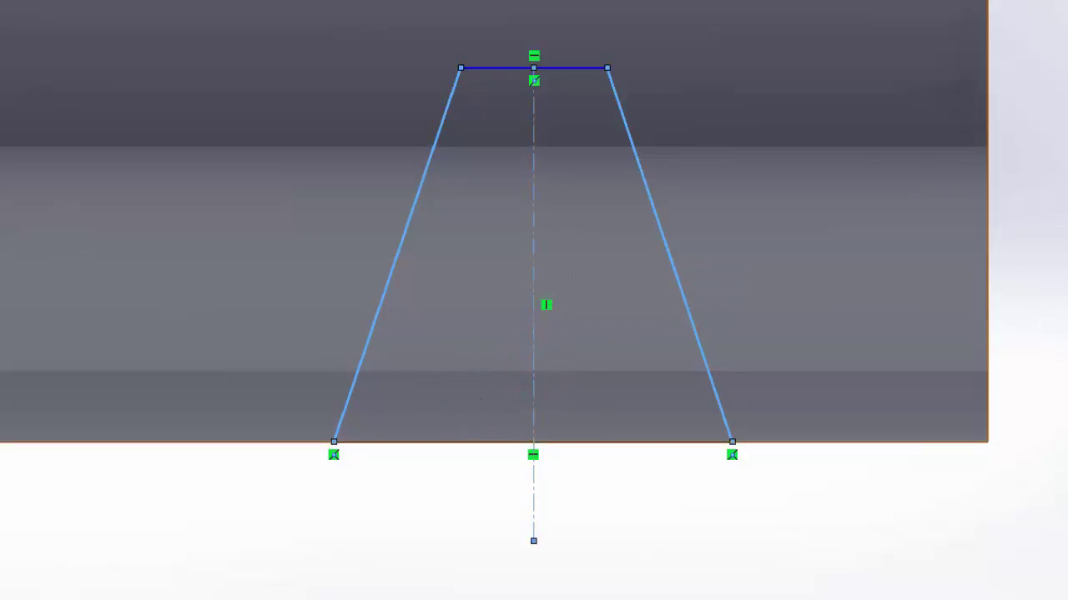
{"action": "left_click", "coordinate": [2, 275]}
{"action": "left_click", "coordinate": [1064, 179]}
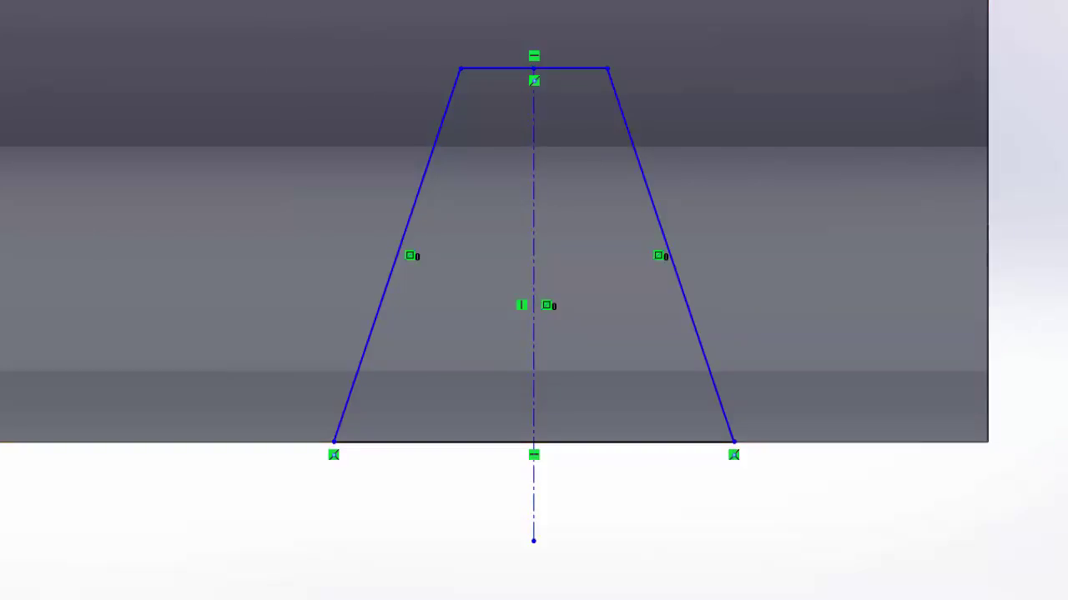
Dimension the trapezoid's top line to 0.058 in and its bottom line to 0.093 in.
{"action": "left_click", "coordinate": [590, 68]}
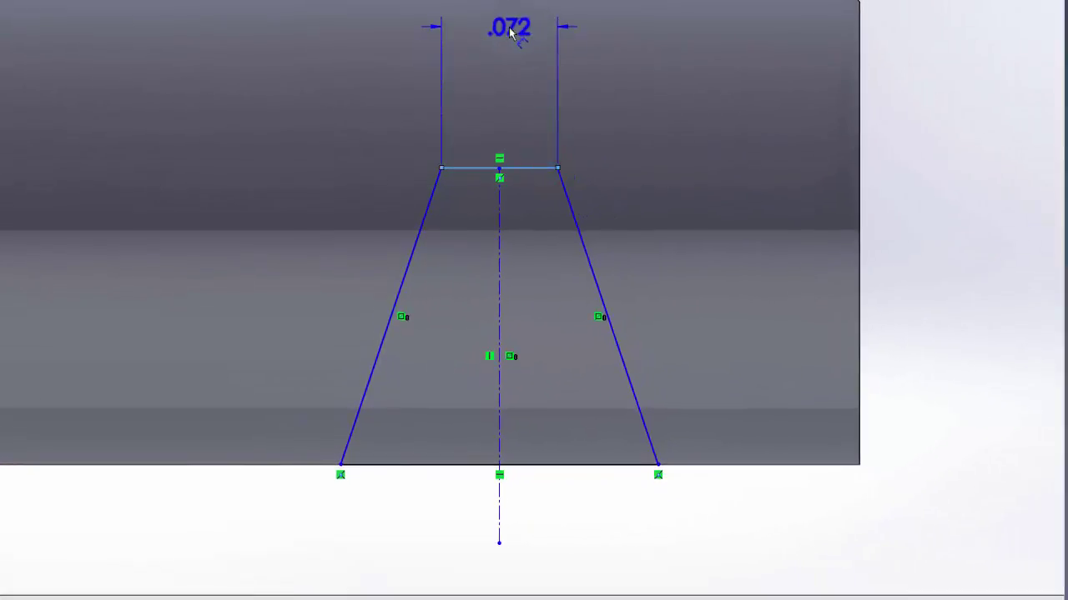
{"action": "left_click", "coordinate": [510, 29]}
{"action": "type", "text": ".058"}
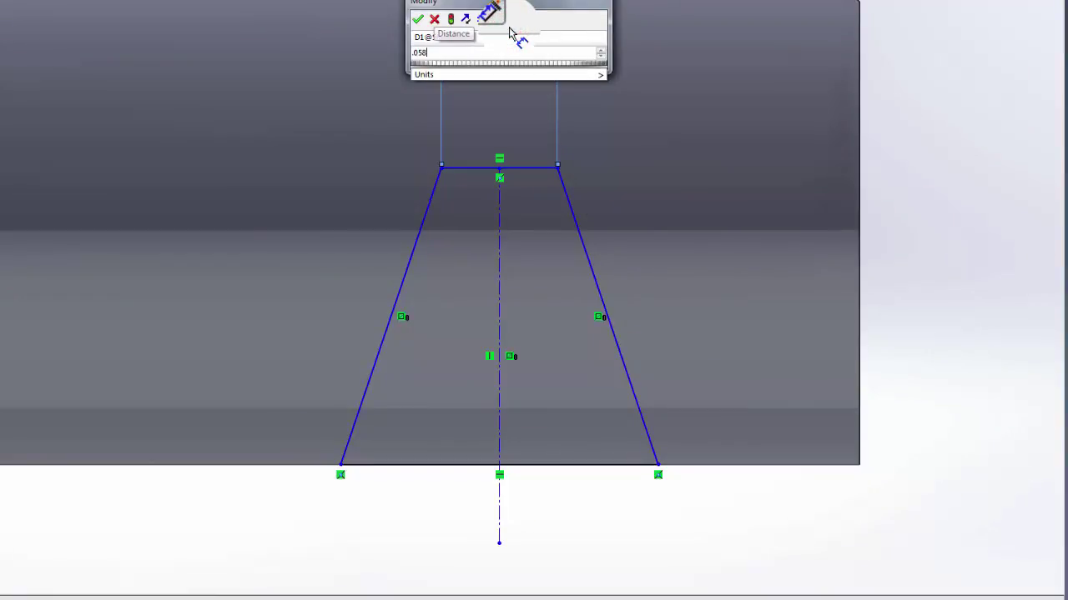
{"action": "key", "text": "Return"}
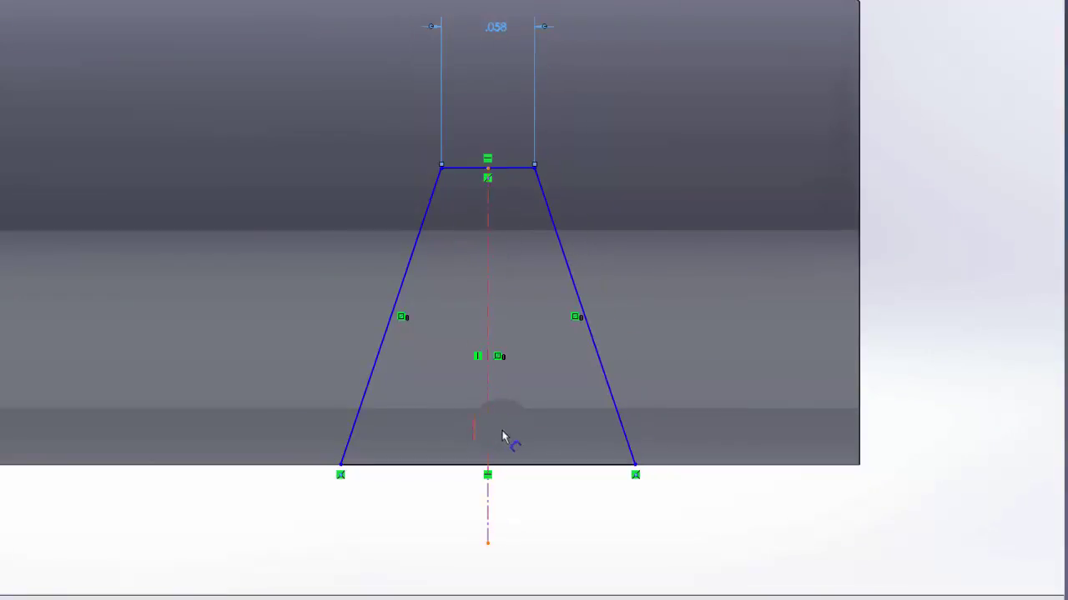
{"action": "left_click", "coordinate": [524, 467]}
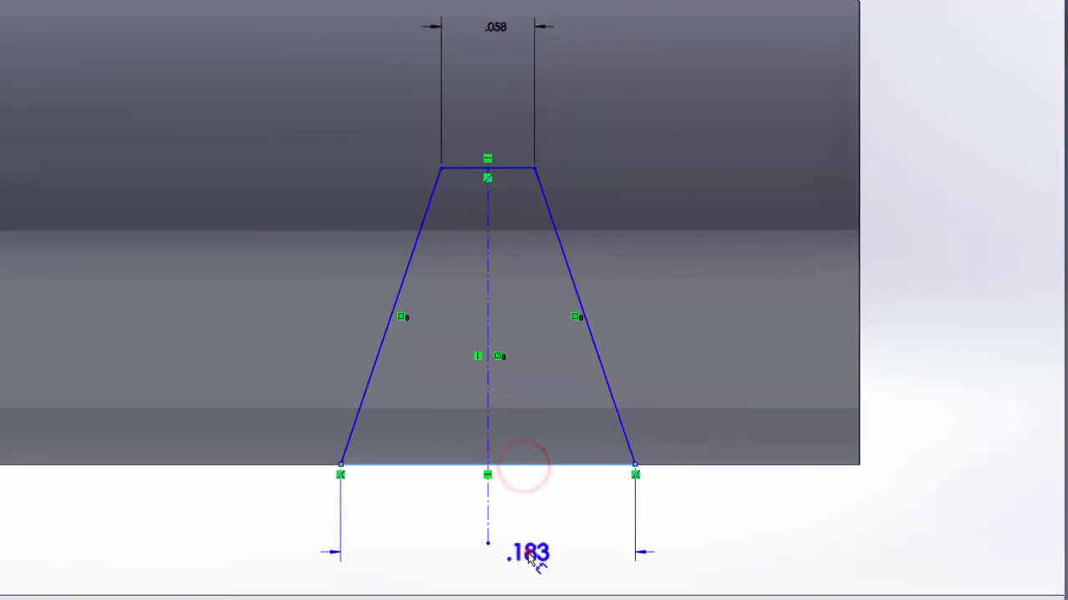
{"action": "left_click", "coordinate": [528, 555]}
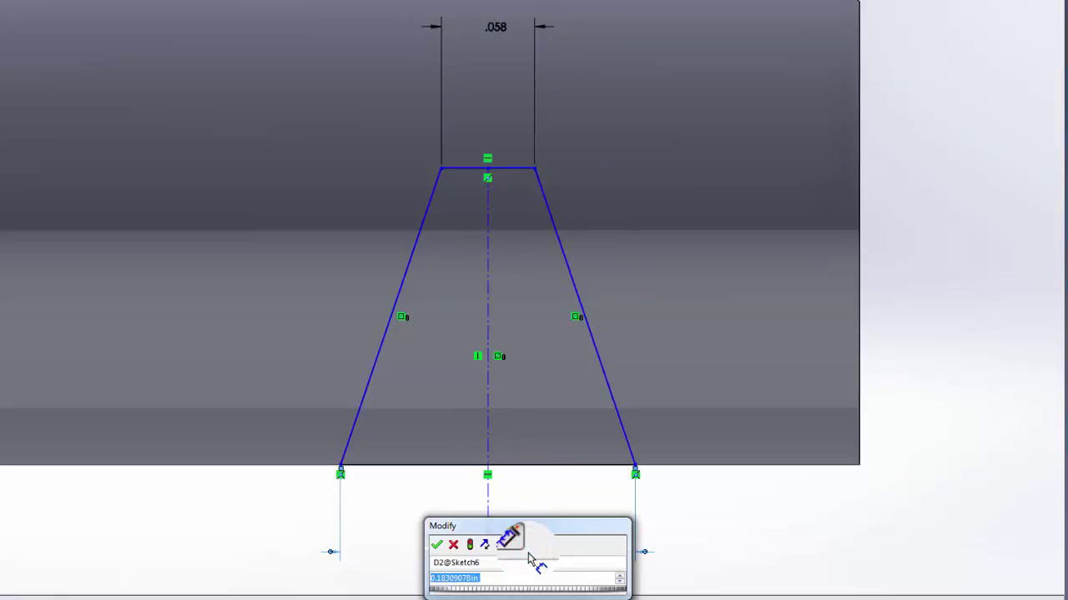
{"action": "type", "text": ".093"}
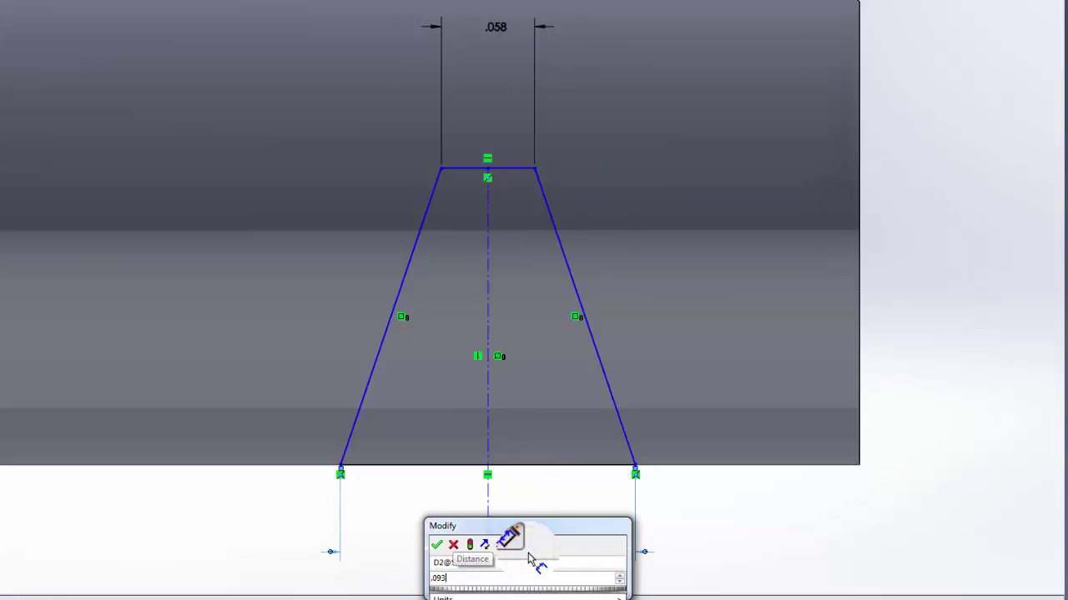
{"action": "key", "text": "Return"}
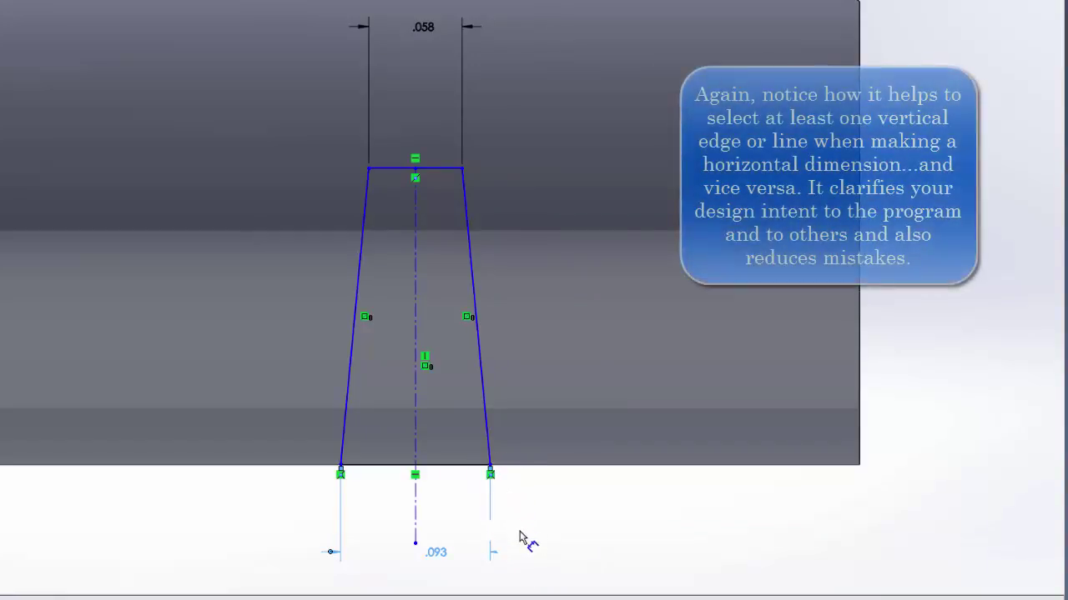
Dimension the horizontal distance from the trapezoid's lower corner to the base's nearby vertical end edge as 0.205 in.
{"action": "left_click", "coordinate": [489, 465]}
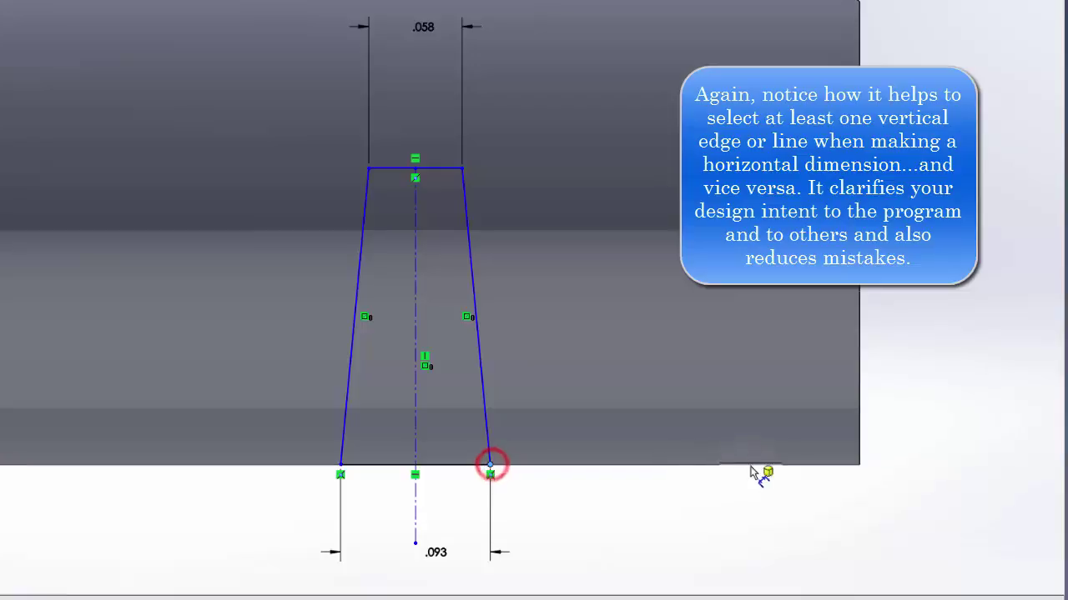
{"action": "left_click", "coordinate": [861, 443]}
{"action": "left_click", "coordinate": [695, 538]}
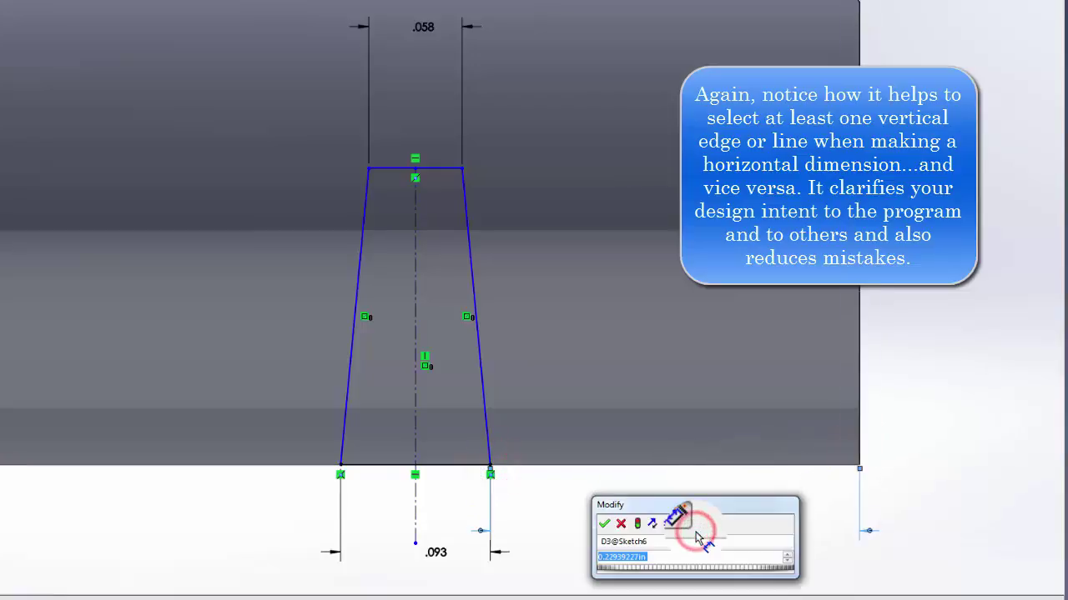
{"action": "type", "text": ".205"}
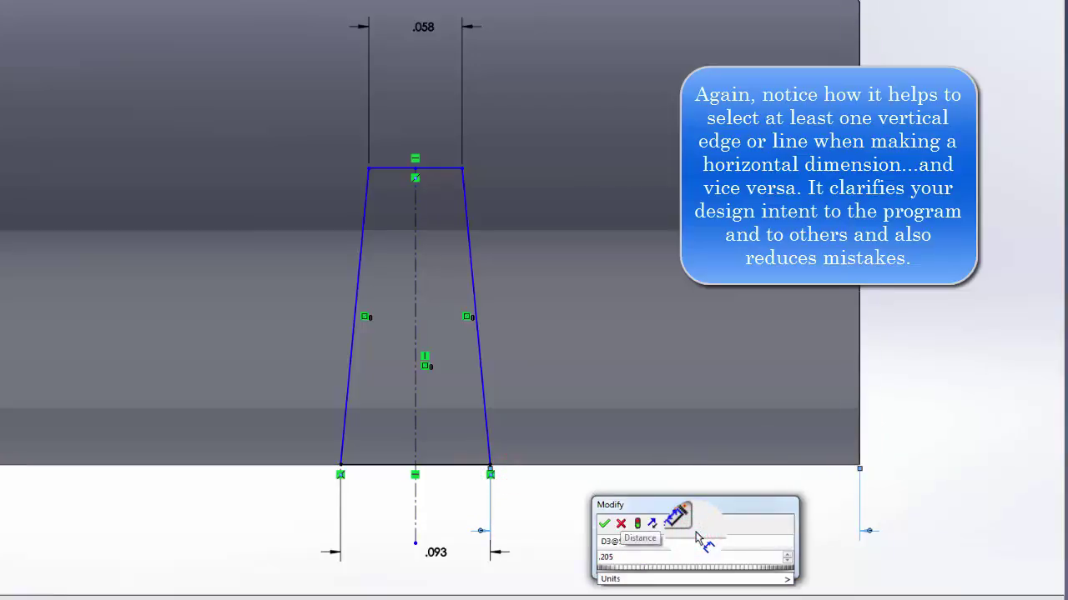
{"action": "key", "text": "Return"}
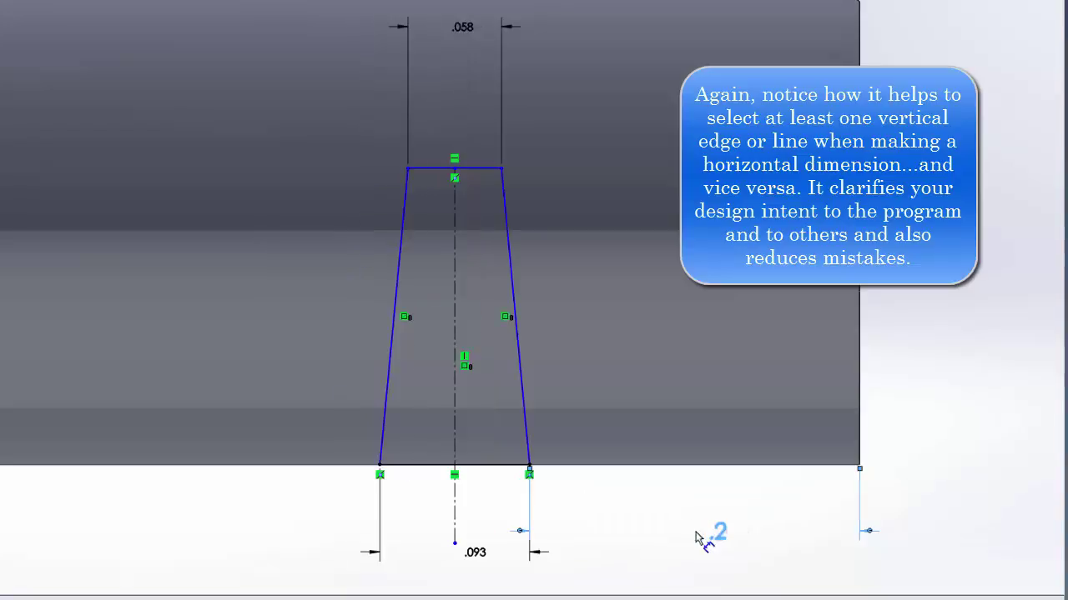
Dimension the trapezoid's height between its bottom and top lines as 0.115 in.
{"action": "left_click", "coordinate": [508, 468]}
{"action": "left_click", "coordinate": [487, 167]}
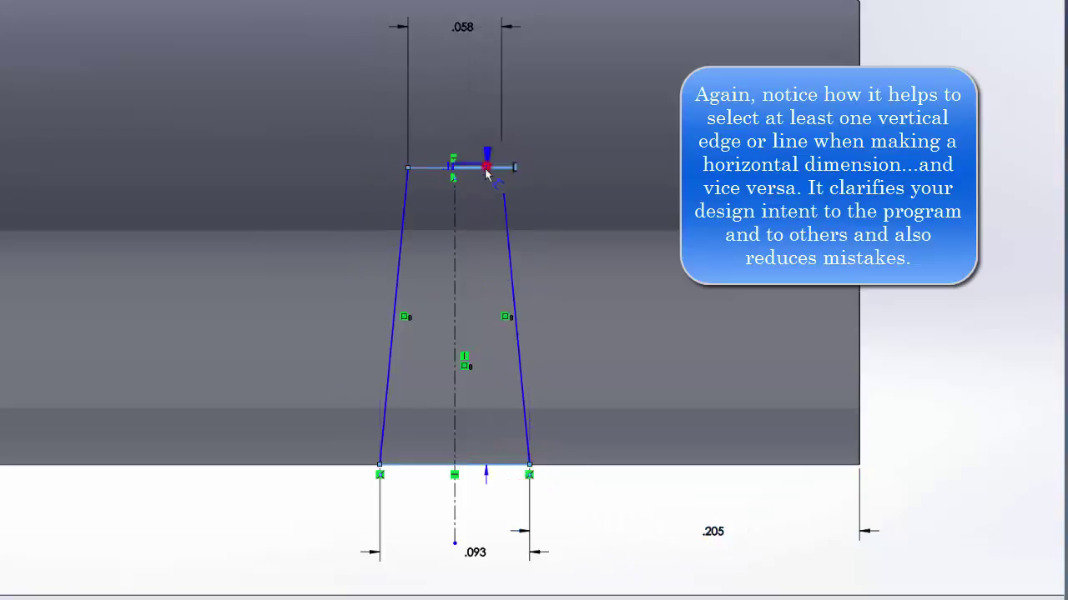
{"action": "left_click", "coordinate": [262, 311]}
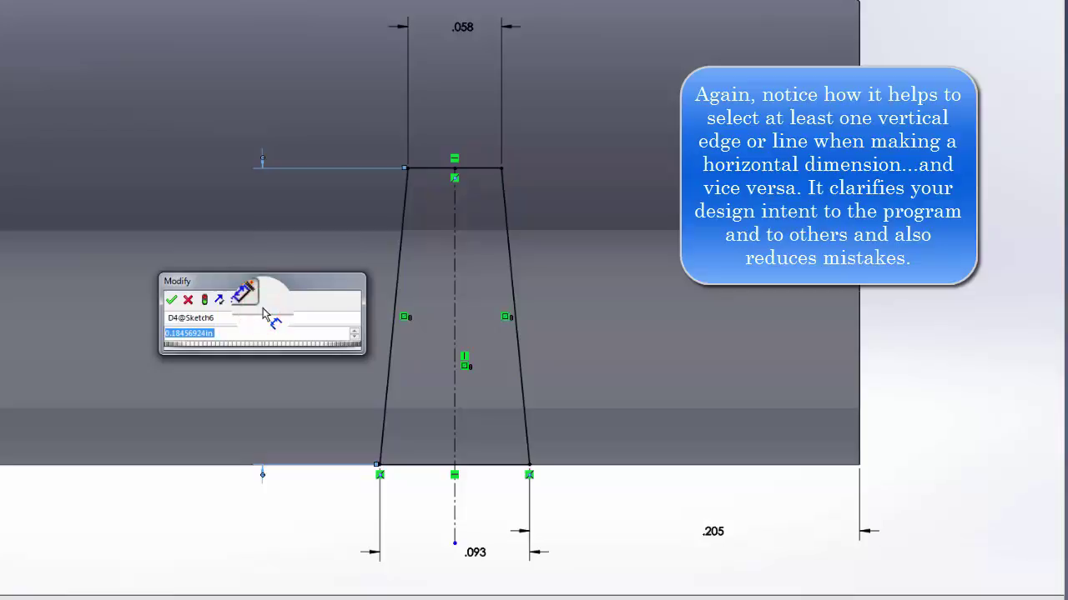
{"action": "type", "text": ".115"}
{"action": "key", "text": "Return"}
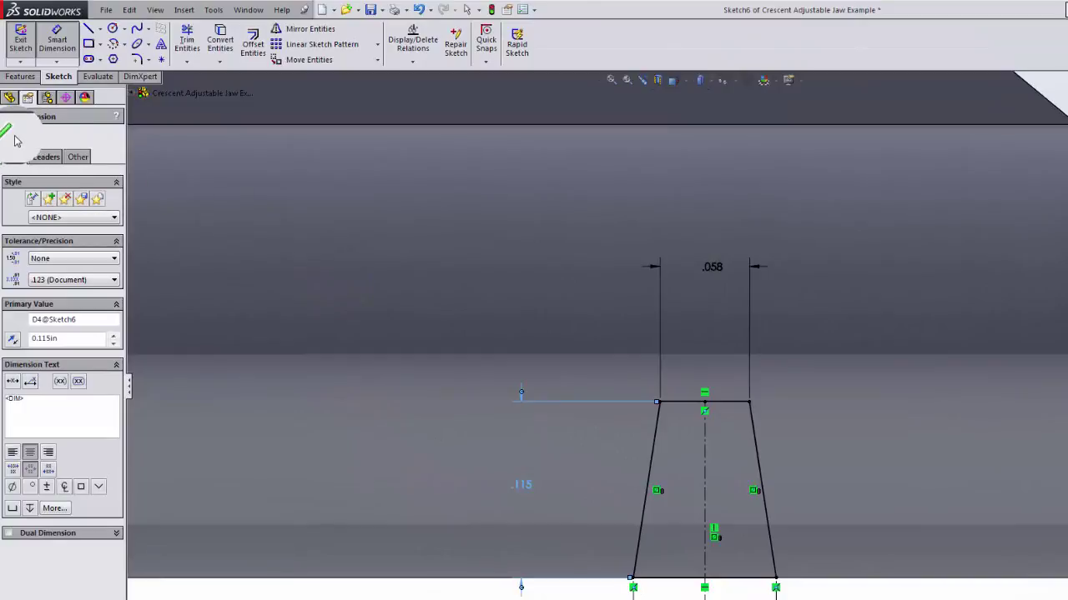
{"action": "left_click", "coordinate": [12, 138]}
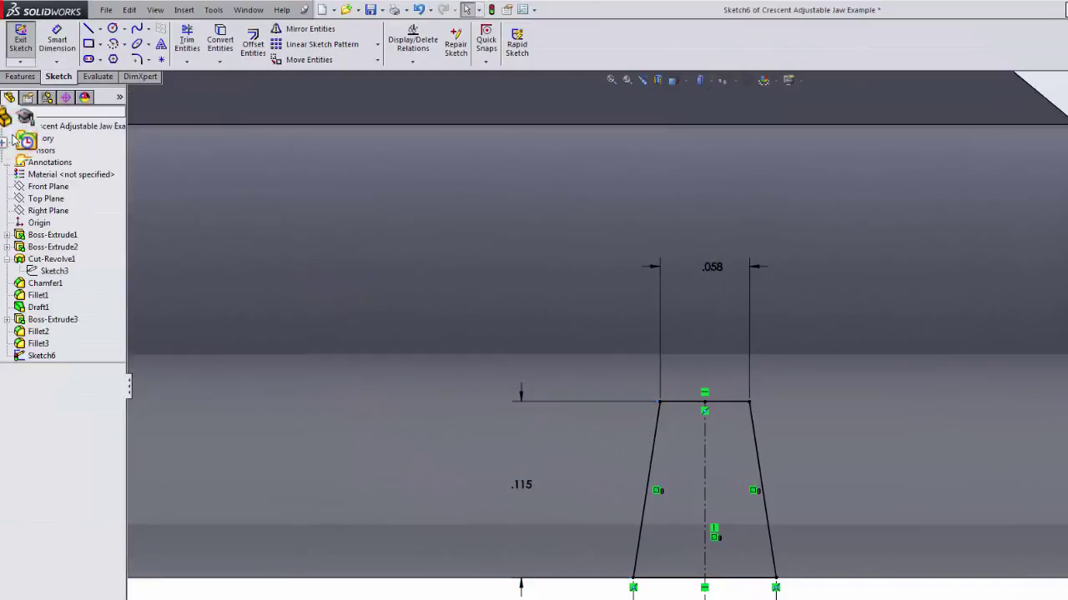
Cut the trapezoidal tooth profile through the cylindrical base in both directions using Through All - Both.
{"action": "left_click", "coordinate": [21, 39]}
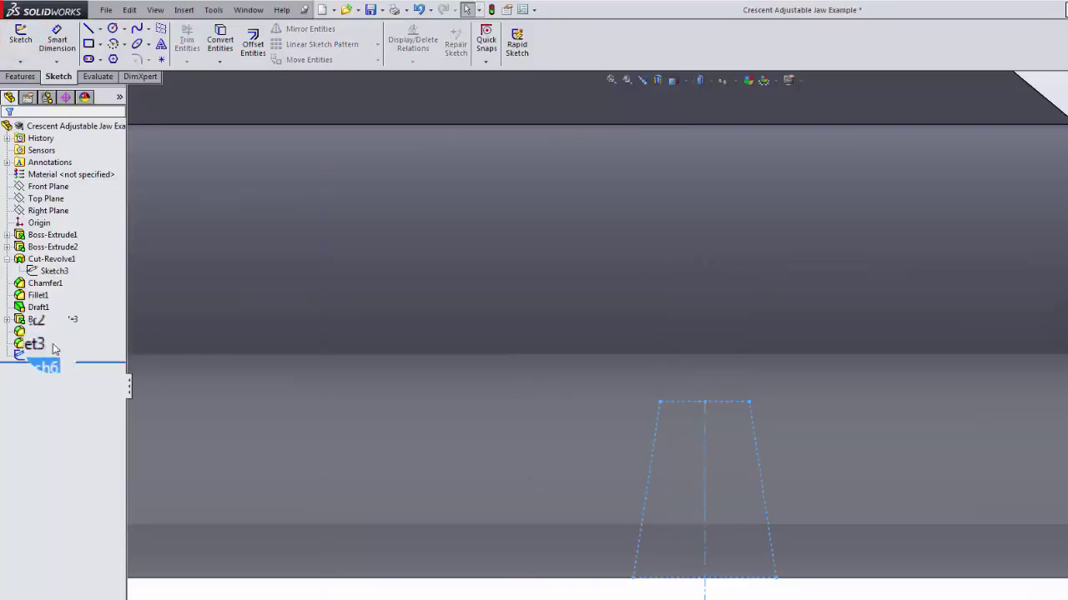
{"action": "left_click", "coordinate": [20, 76]}
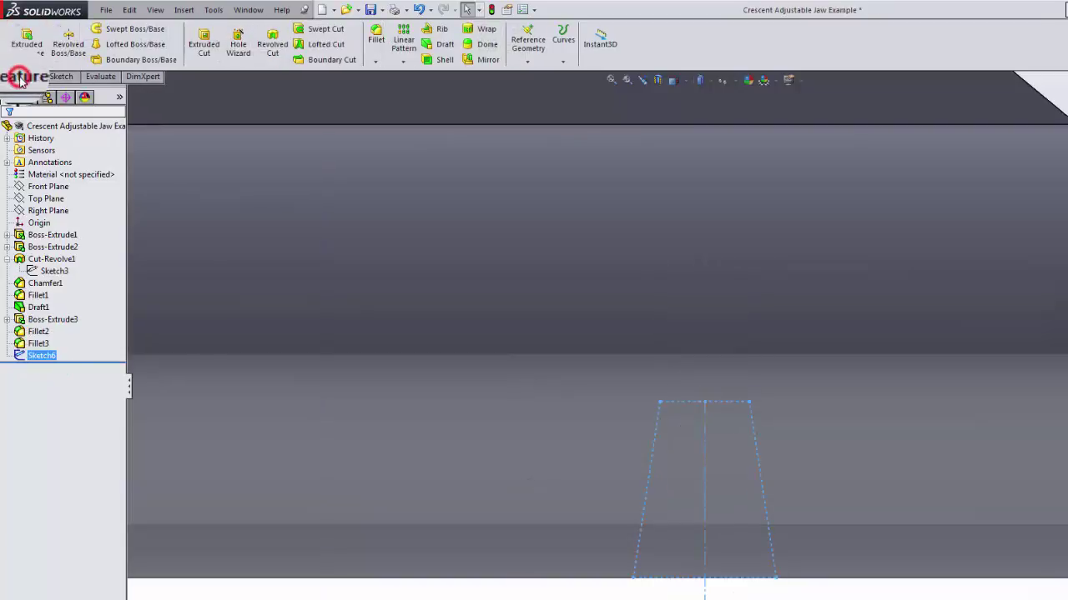
{"action": "left_click", "coordinate": [203, 41]}
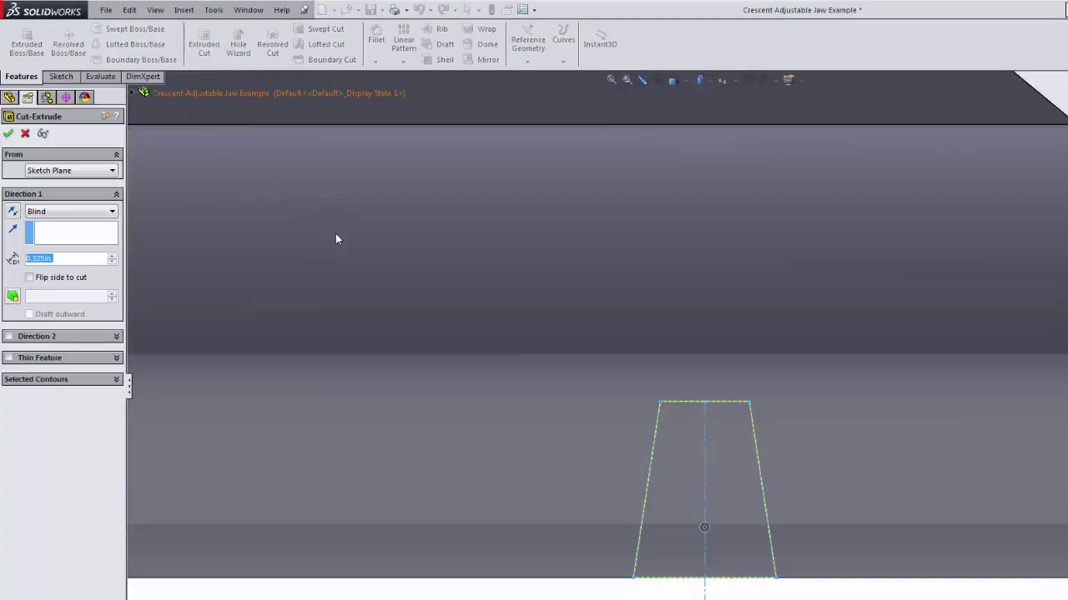
{"action": "left_click", "coordinate": [89, 212]}
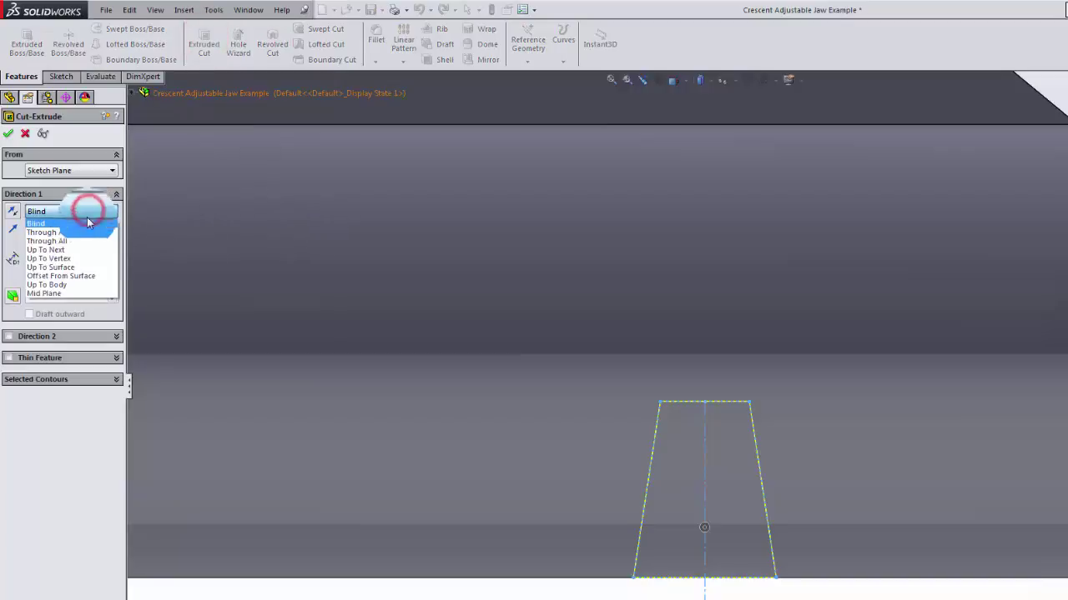
{"action": "left_click", "coordinate": [84, 241]}
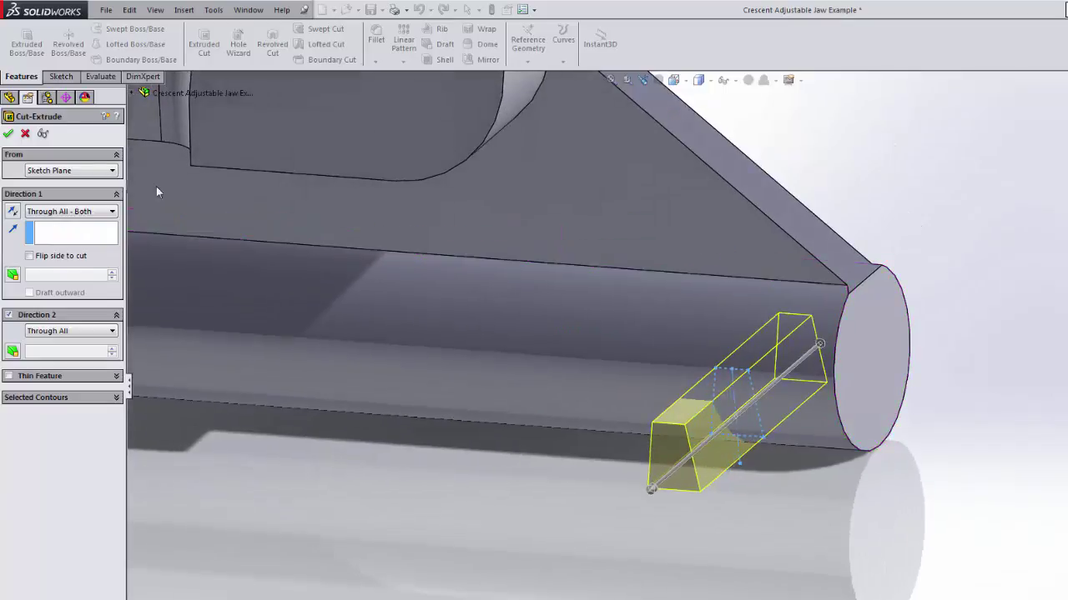
{"action": "left_click", "coordinate": [10, 134]}
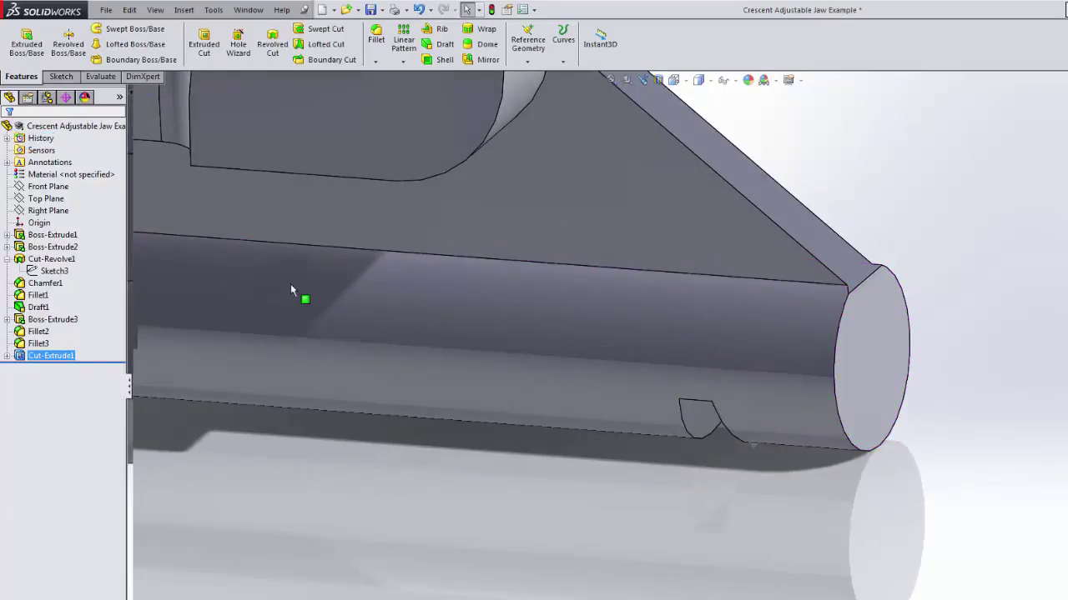
Start a linear pattern of the trapezoidal cut along the base's long horizontal edge with 0.145 in spacing.
{"action": "middle_click_drag", "start_coordinate": [538, 454], "coordinate": [574, 390]}
{"action": "left_click", "coordinate": [558, 527]}
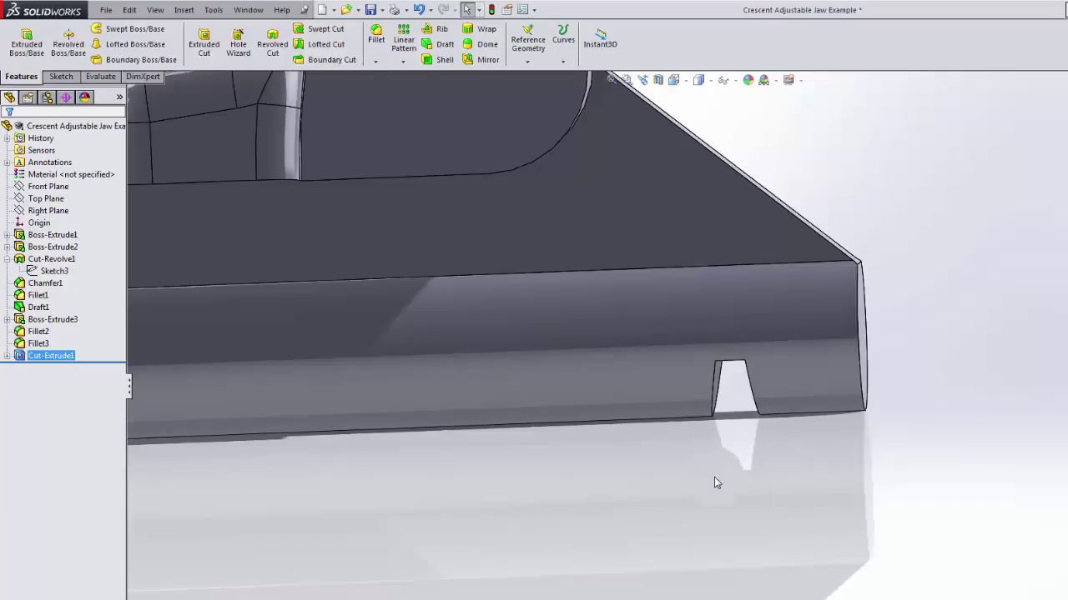
{"action": "scroll", "coordinate": [714, 482], "scroll_direction": "up", "scroll_amount": 4}
{"action": "scroll", "coordinate": [601, 426], "scroll_direction": "down", "scroll_amount": 3}
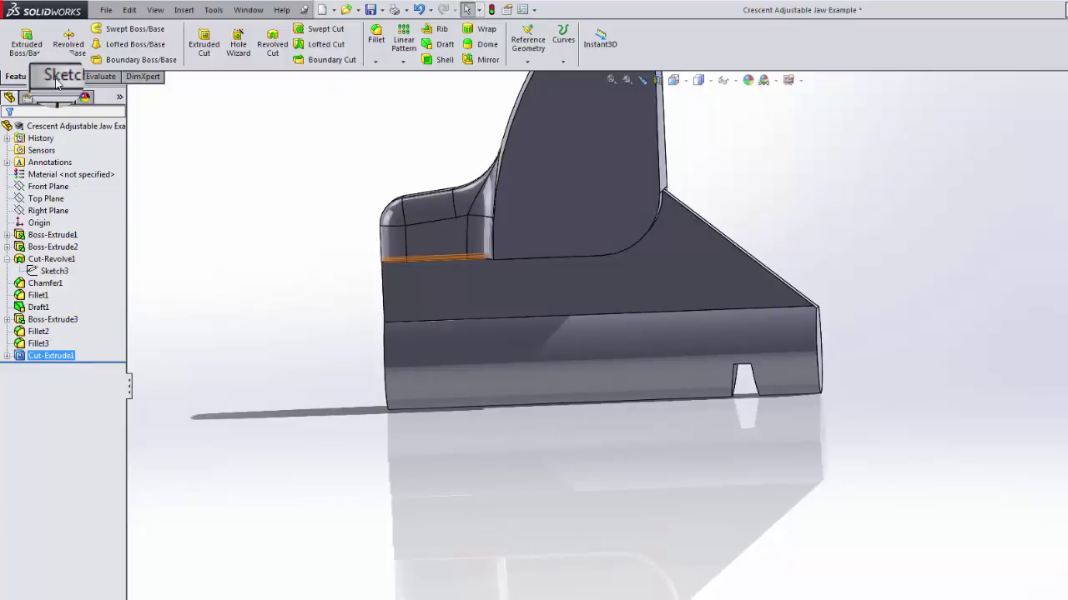
{"action": "left_click", "coordinate": [407, 31]}
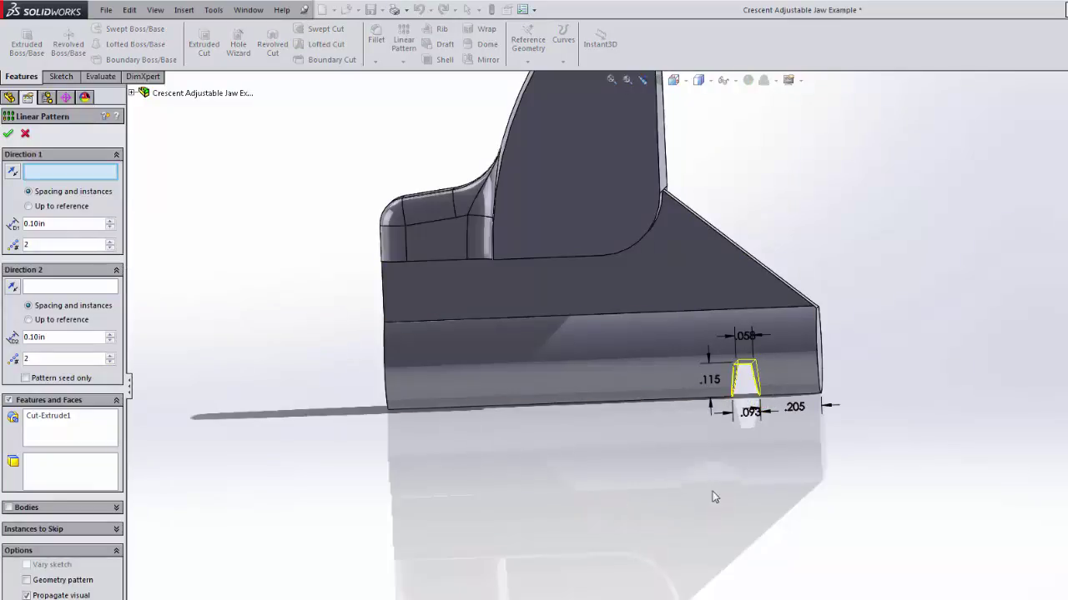
{"action": "left_click", "coordinate": [776, 312]}
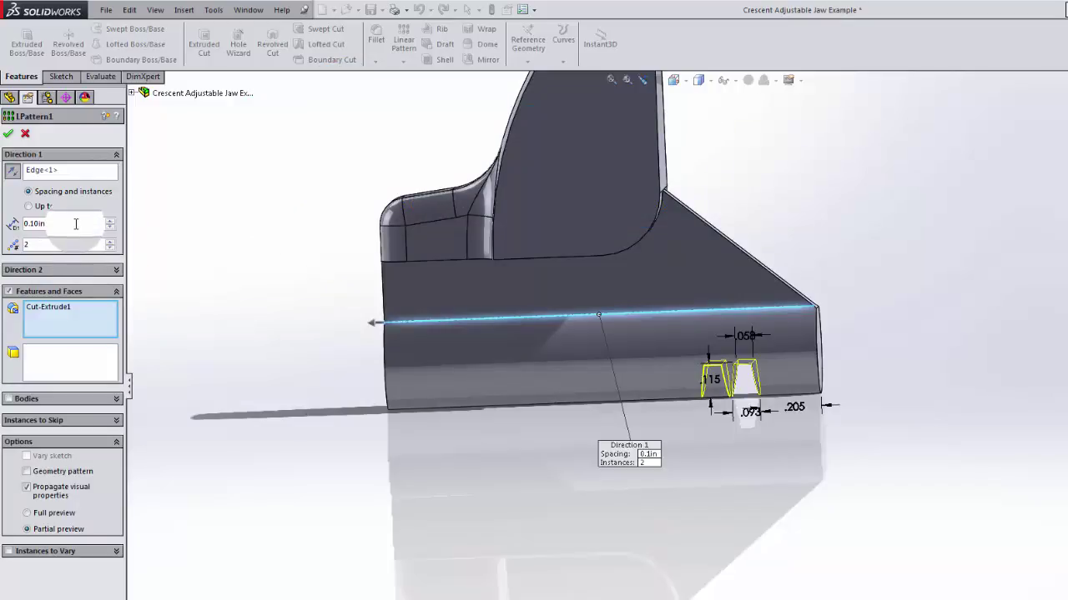
{"action": "left_click_drag", "start_coordinate": [75, 225], "coordinate": [17, 227]}
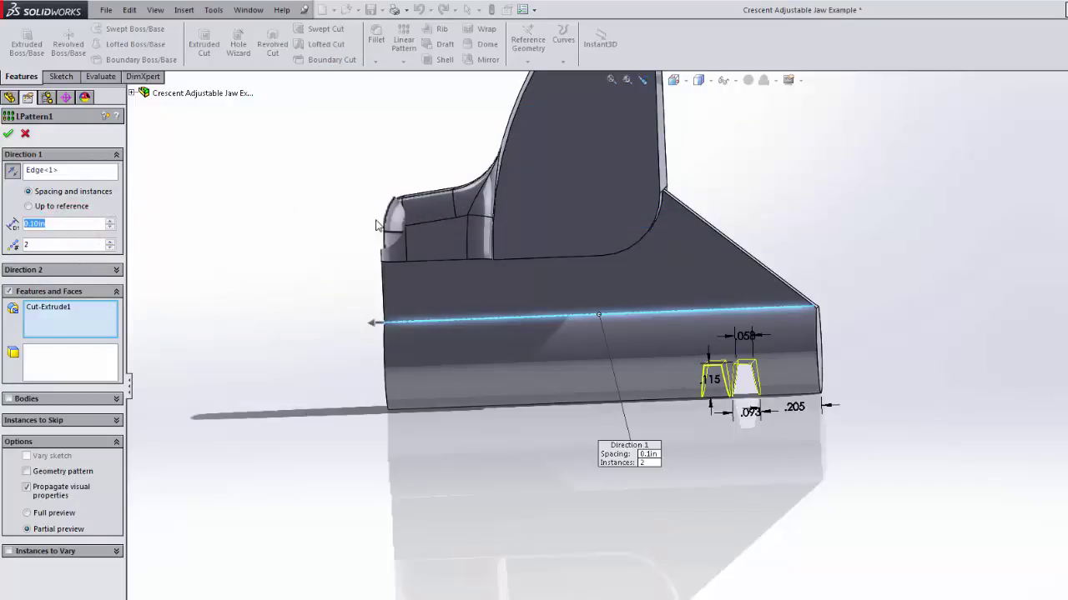
{"action": "type", "text": ".145"}
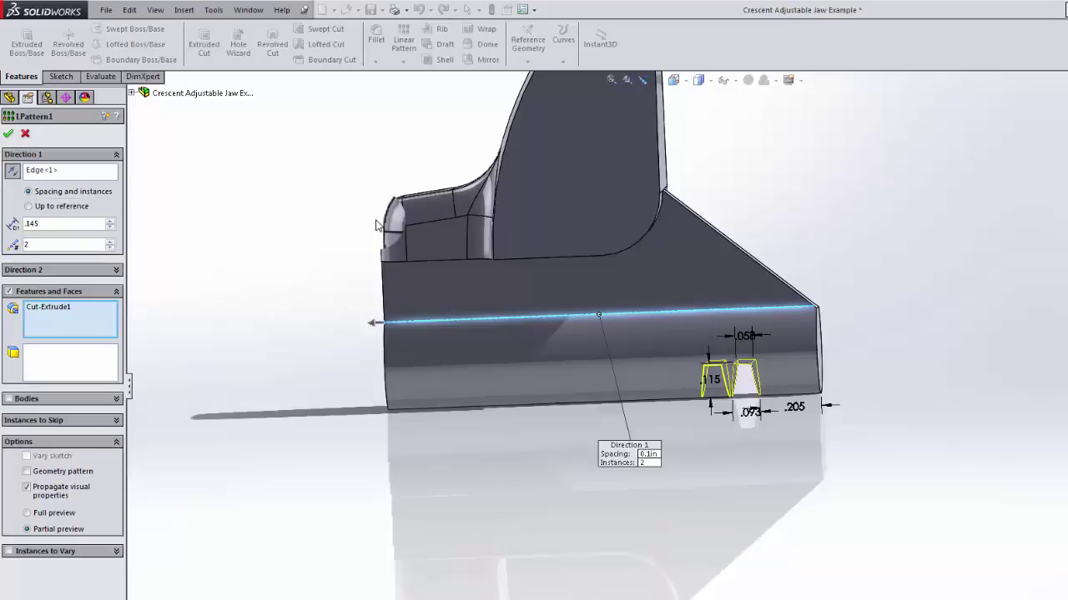
{"action": "key", "text": "Return"}
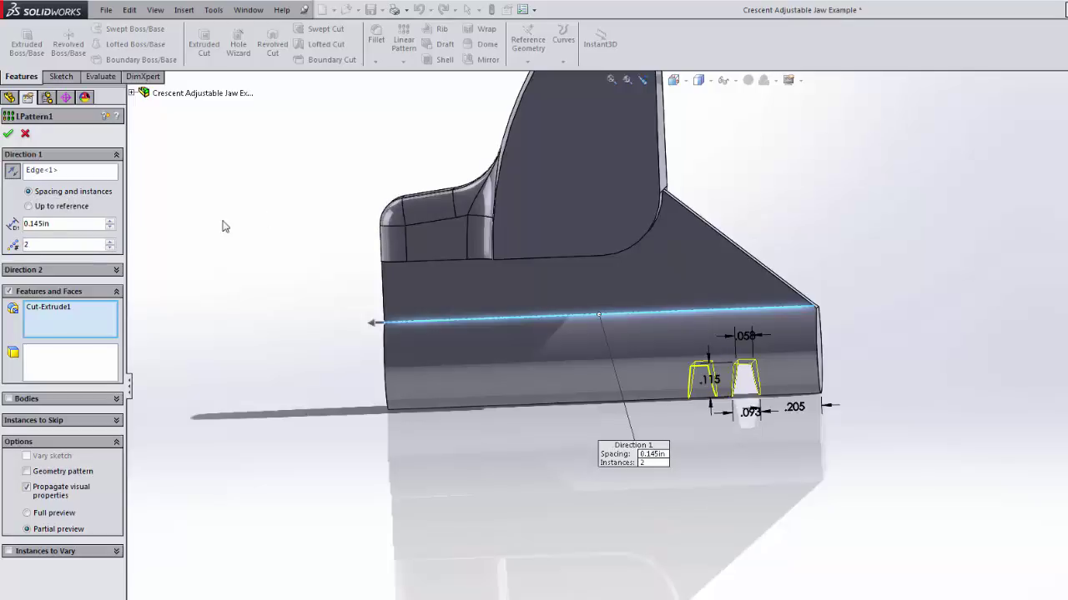
Set the tooth pattern to 9 instances and create the linear pattern.
{"action": "double_click", "coordinate": [63, 244]}
{"action": "type", "text": "8"}
{"action": "key", "text": "Return"}
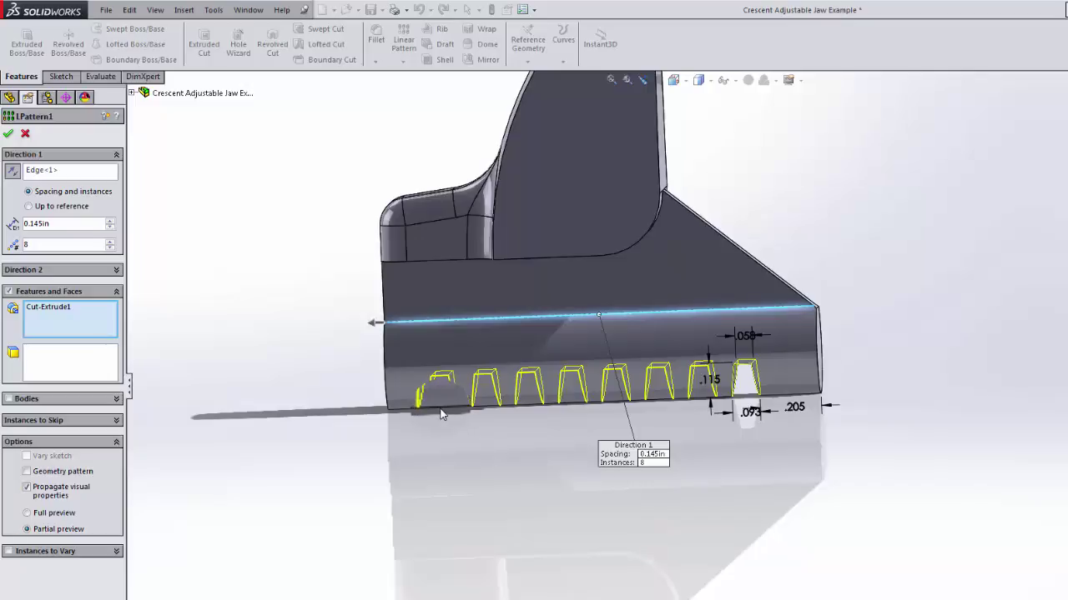
{"action": "double_click", "coordinate": [38, 245]}
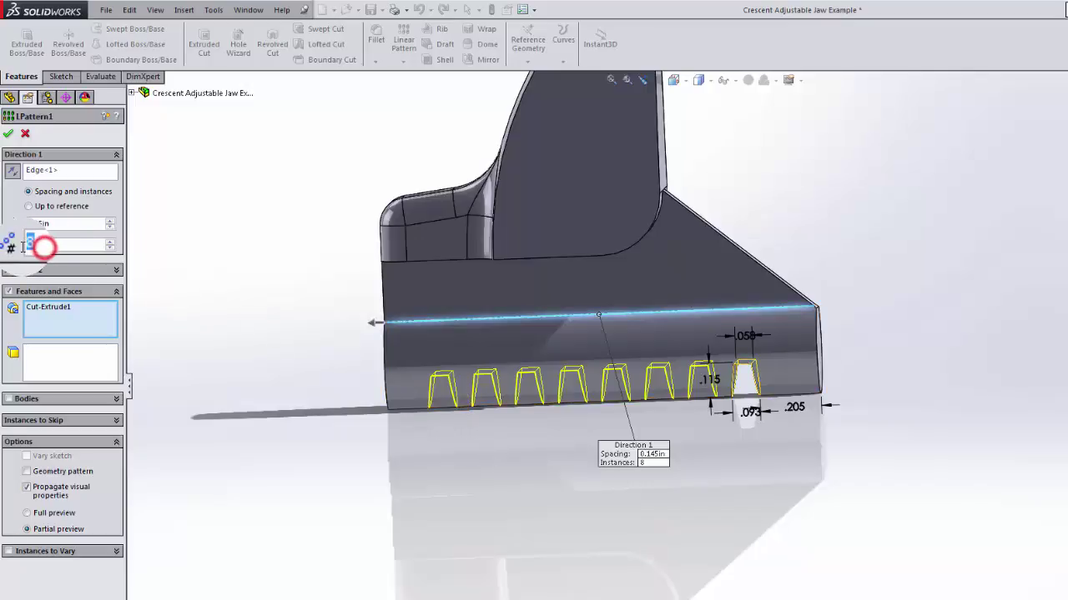
{"action": "type", "text": "9"}
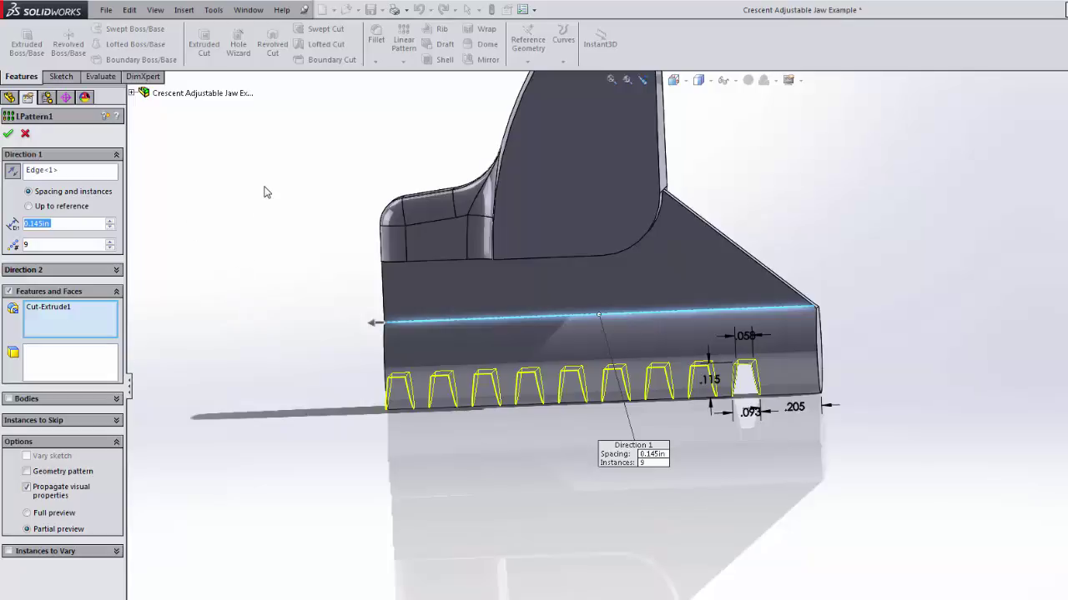
{"action": "middle_click_drag", "start_coordinate": [264, 192], "coordinate": [239, 178]}
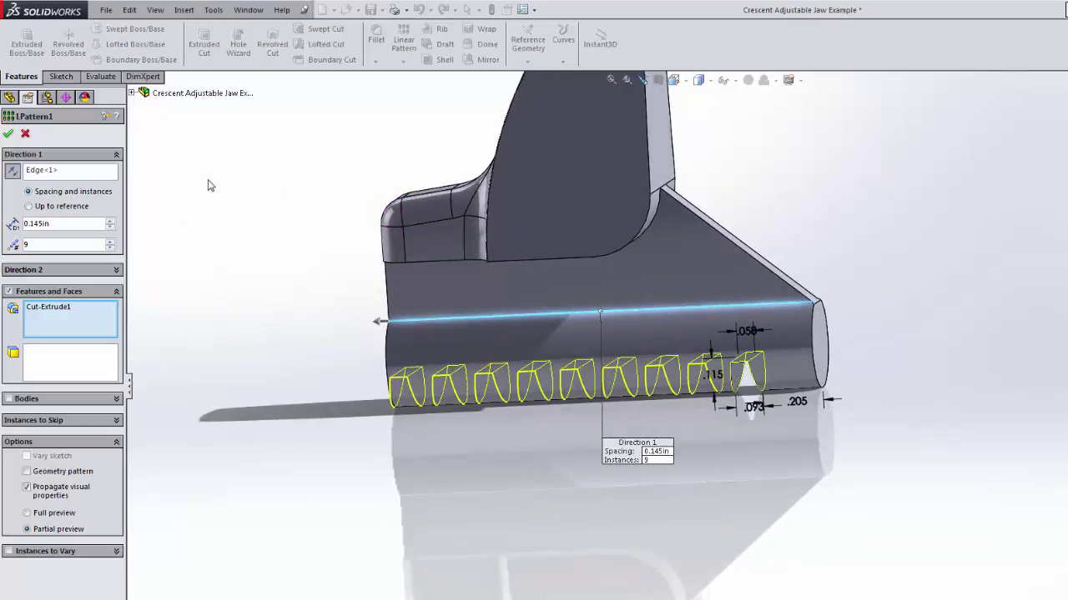
{"action": "left_click", "coordinate": [8, 136]}
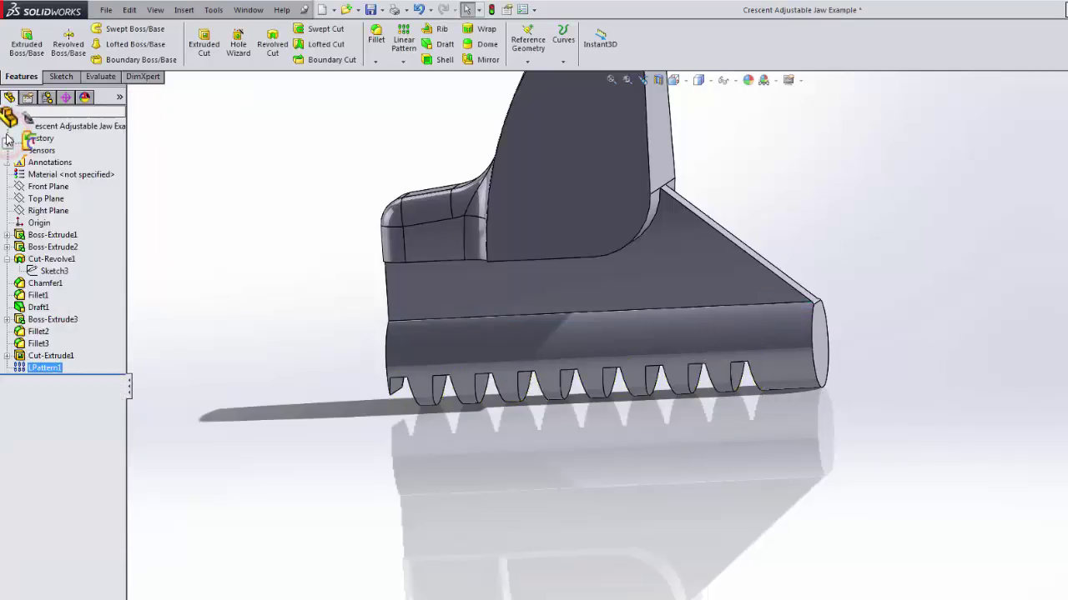
Examine the patterned teeth and the jaw's end face from several angles.
{"action": "middle_click_drag", "start_coordinate": [148, 231], "coordinate": [256, 185]}
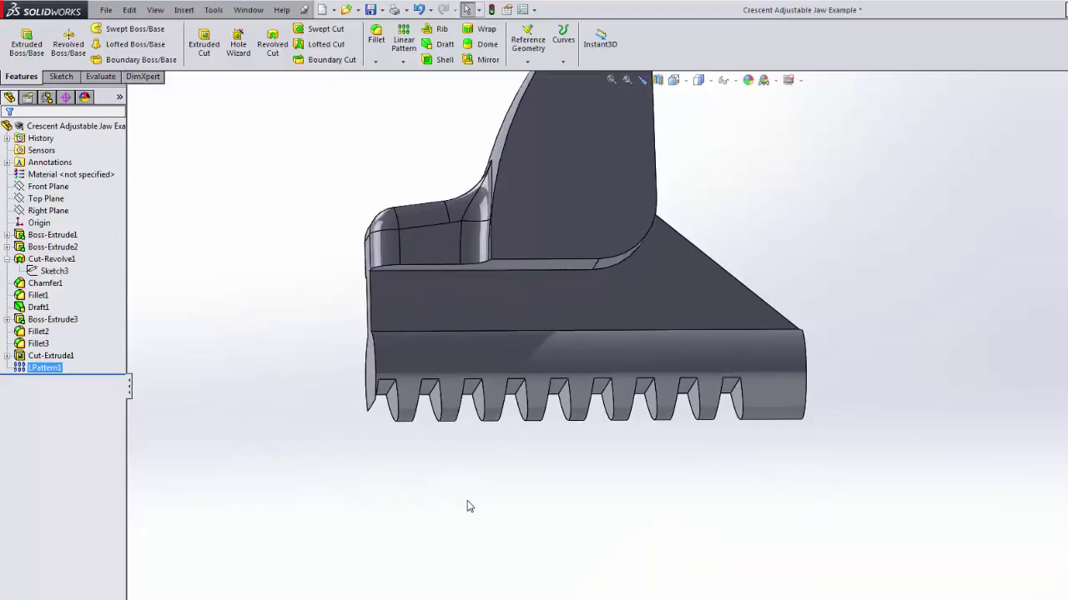
{"action": "middle_click_drag", "start_coordinate": [571, 504], "coordinate": [311, 441]}
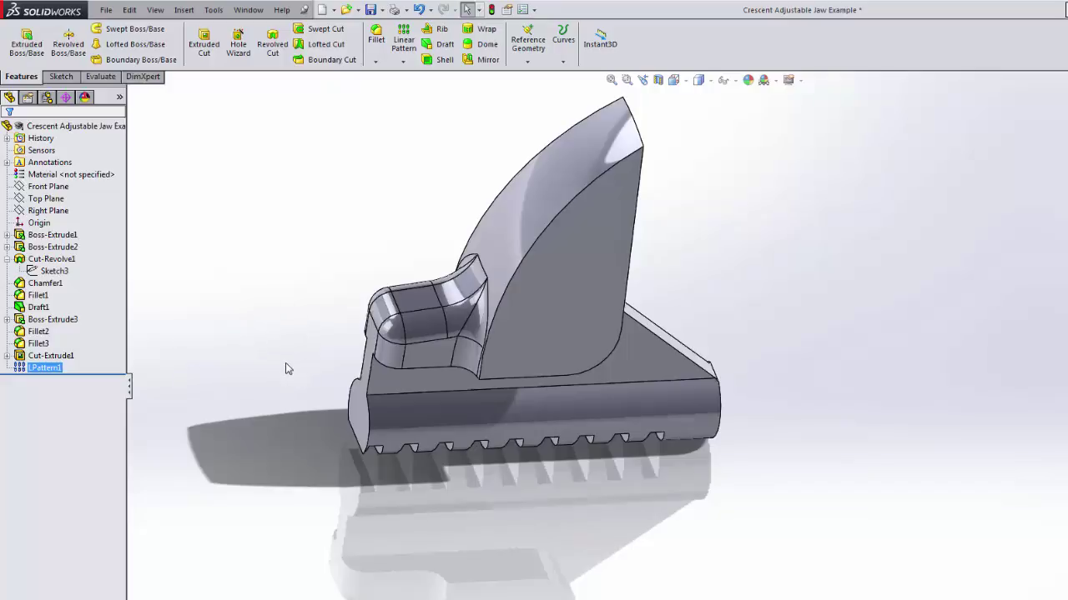
{"action": "middle_click_drag", "start_coordinate": [288, 358], "coordinate": [290, 374]}
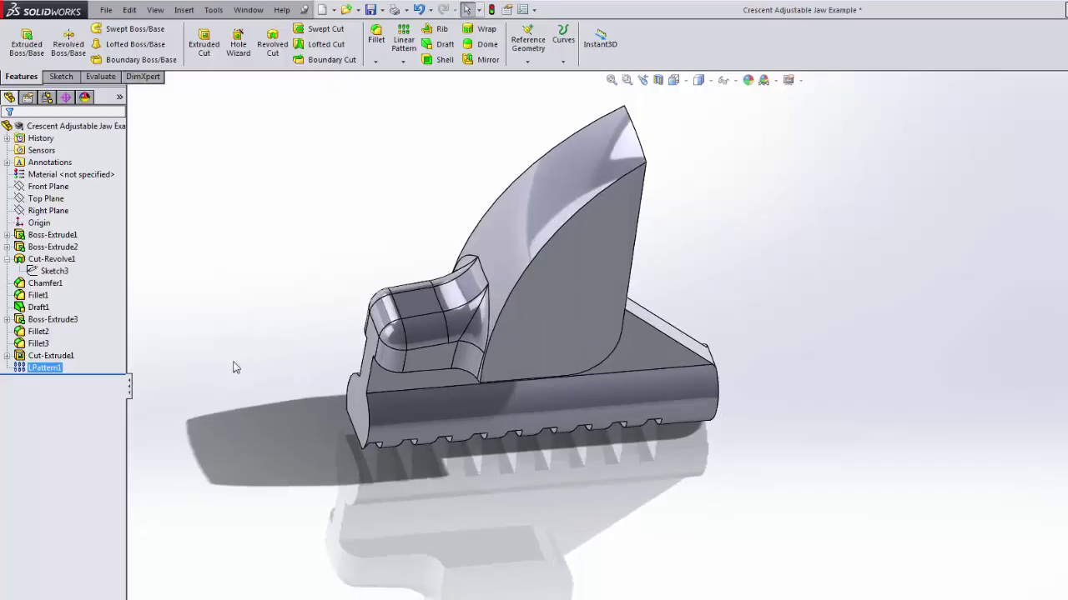
{"action": "middle_click_drag", "start_coordinate": [212, 363], "coordinate": [317, 380]}
{"action": "scroll", "coordinate": [365, 367], "scroll_direction": "down", "scroll_amount": 4}
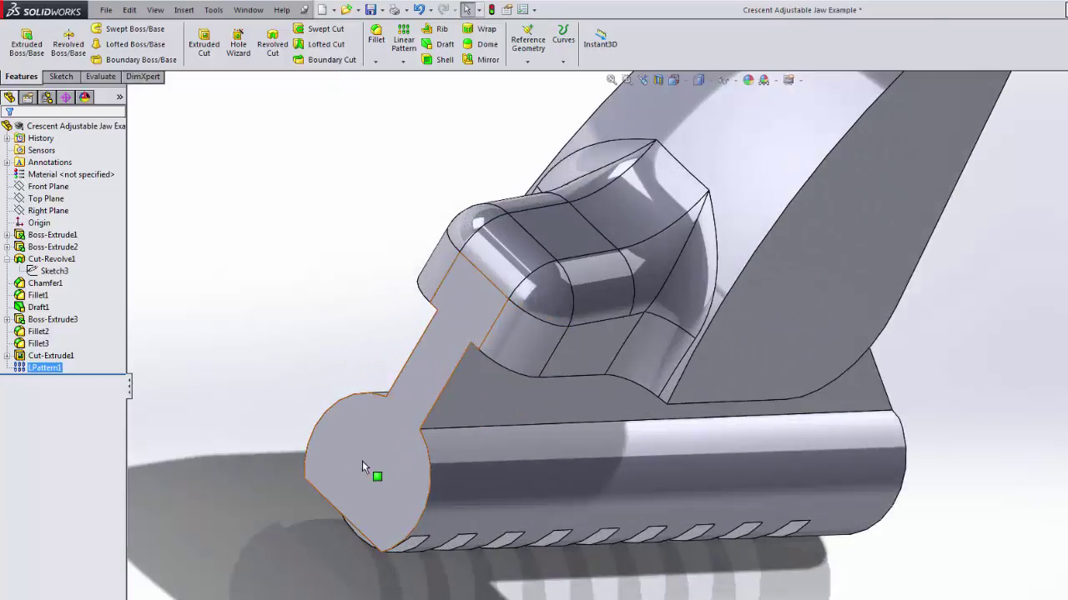
{"action": "scroll", "coordinate": [445, 459], "scroll_direction": "up", "scroll_amount": 4}
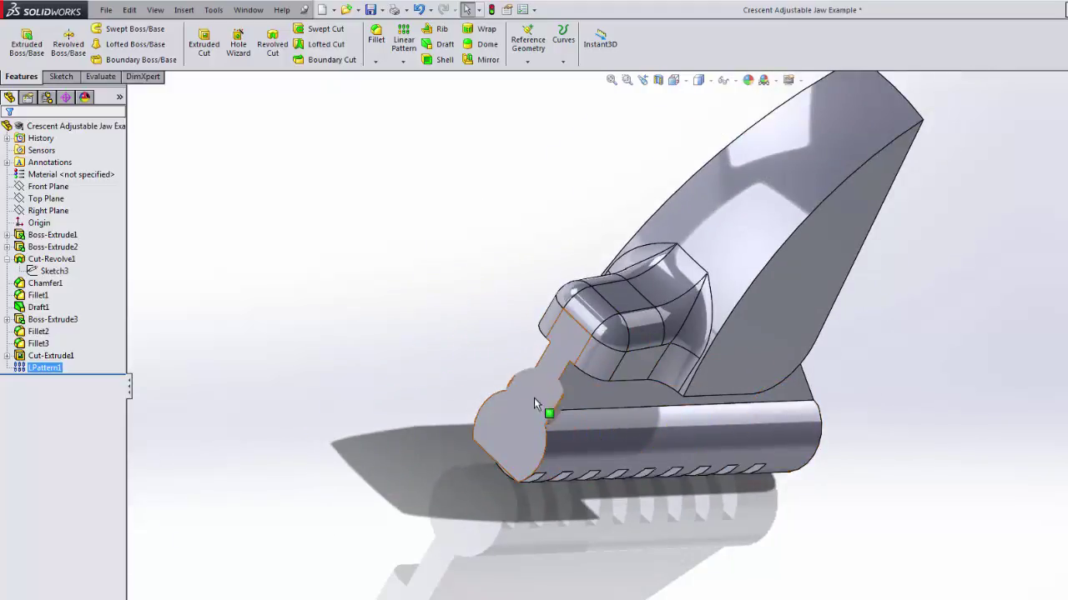
{"action": "middle_click_drag", "start_coordinate": [399, 355], "coordinate": [354, 365]}
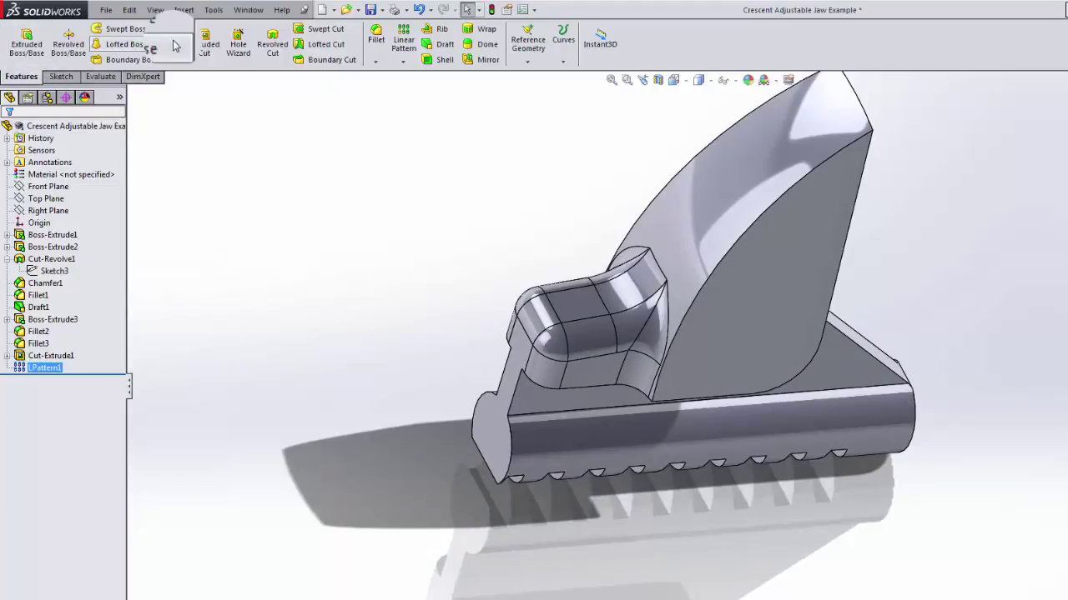
Start a new sketch on the Top Plane and orient the model to the top view.
{"action": "left_click", "coordinate": [55, 76]}
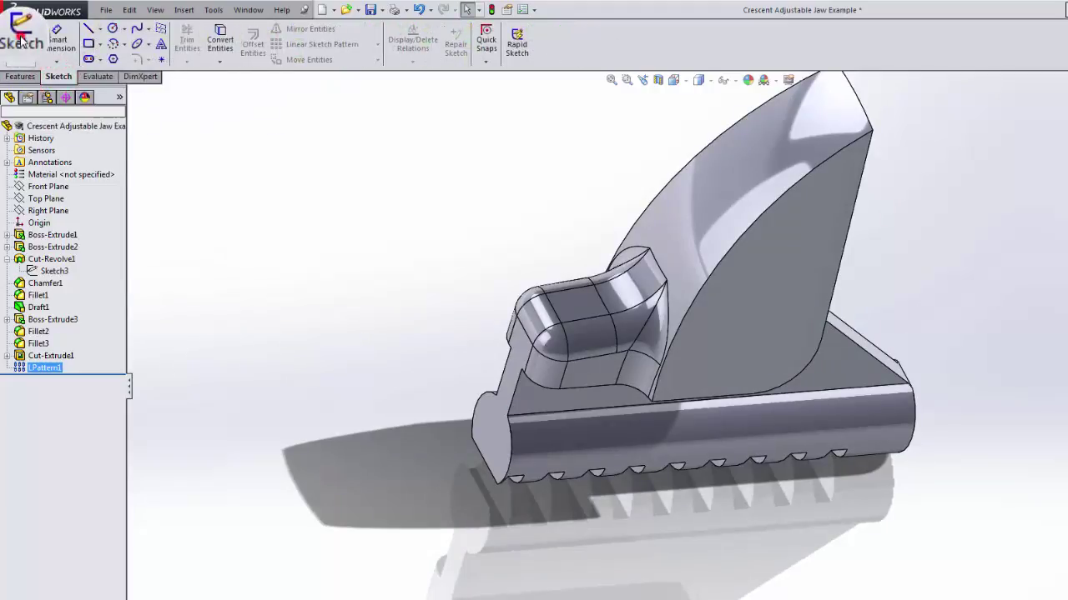
{"action": "left_click", "coordinate": [20, 34]}
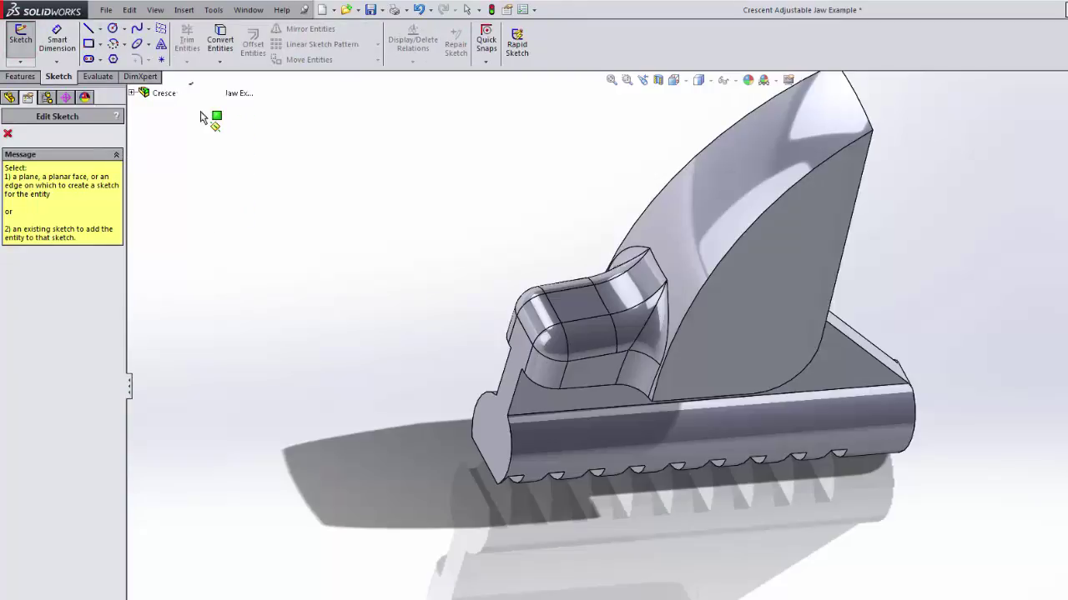
{"action": "left_click", "coordinate": [131, 92]}
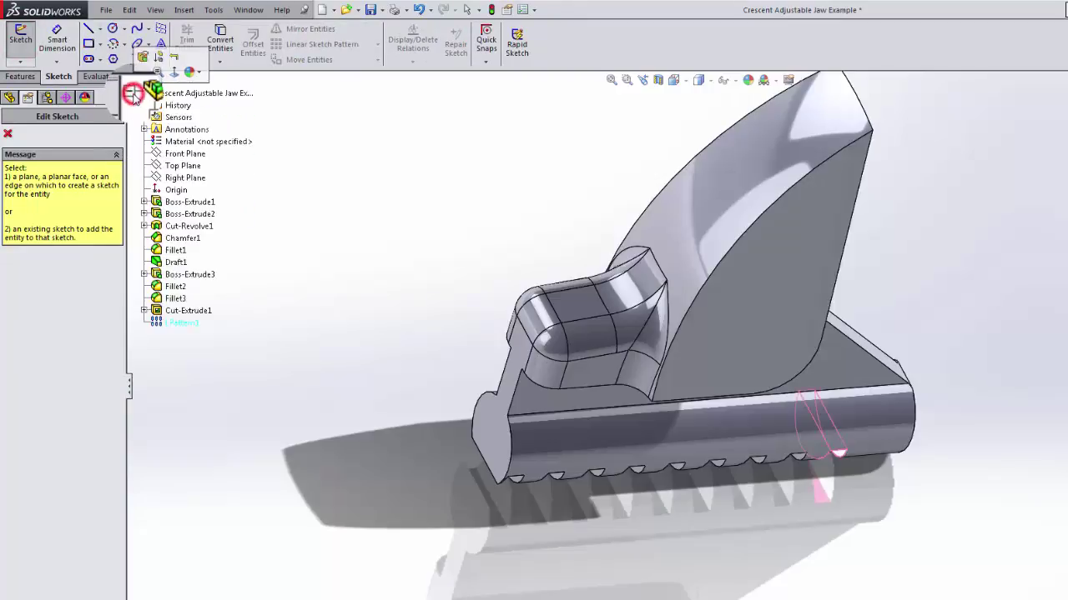
{"action": "left_click", "coordinate": [188, 167]}
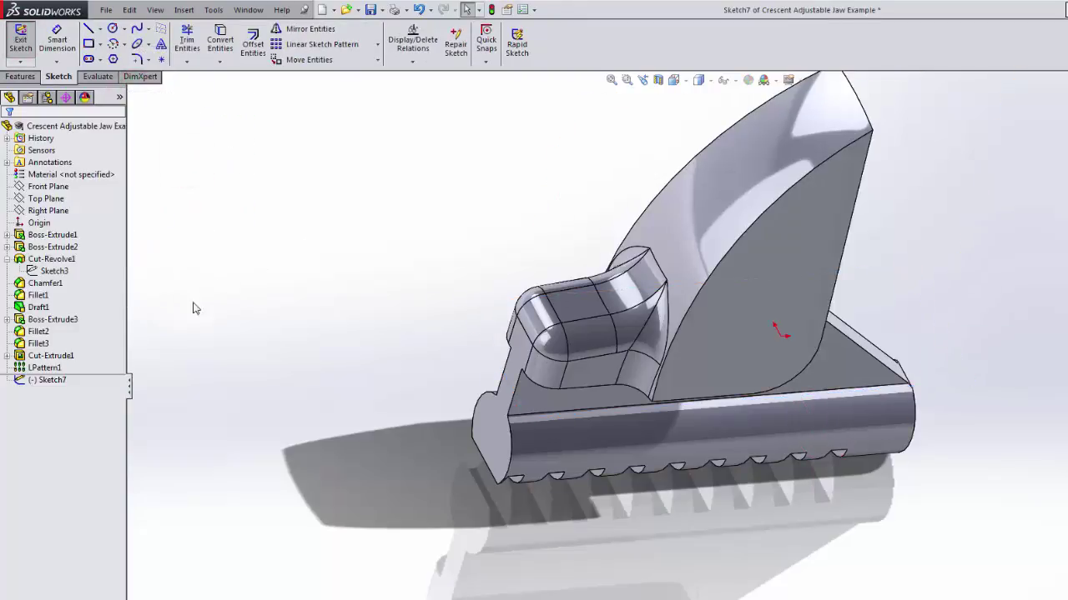
{"action": "left_click", "coordinate": [674, 80]}
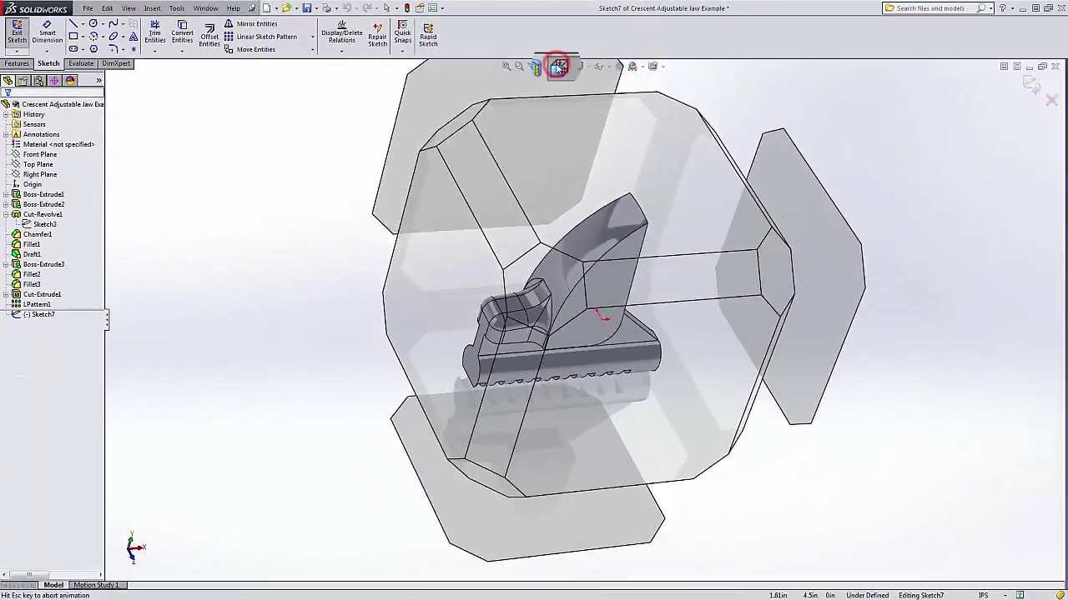
{"action": "left_click", "coordinate": [613, 122]}
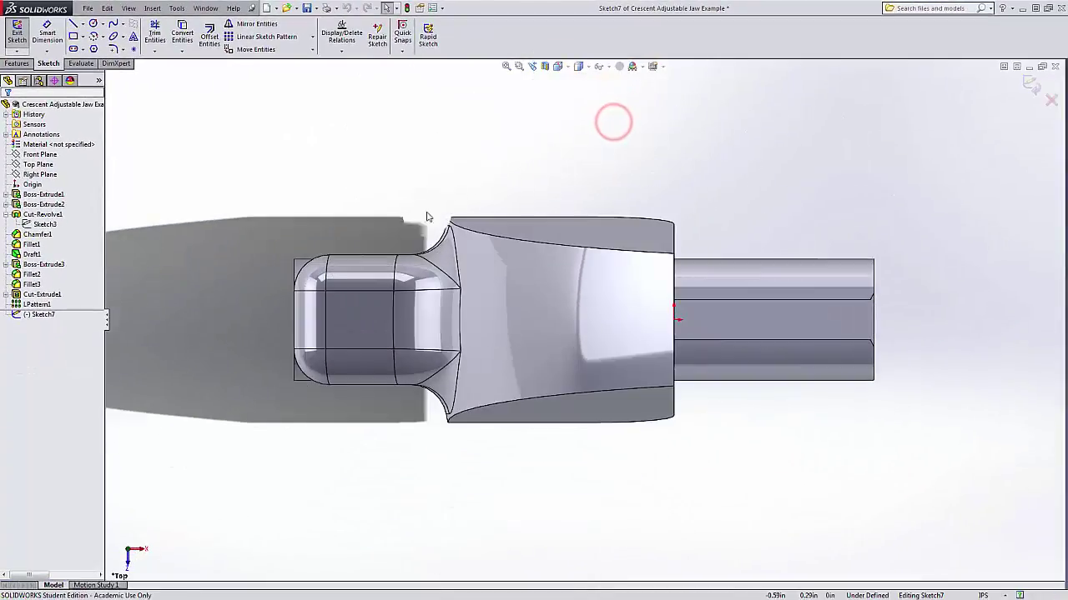
Sketch a centerpoint arc of about 0.559 in radius, centered level with the origin, bulging to the base's end edge and extending past both sides.
{"action": "scroll", "coordinate": [325, 290], "scroll_direction": "down", "scroll_amount": 3}
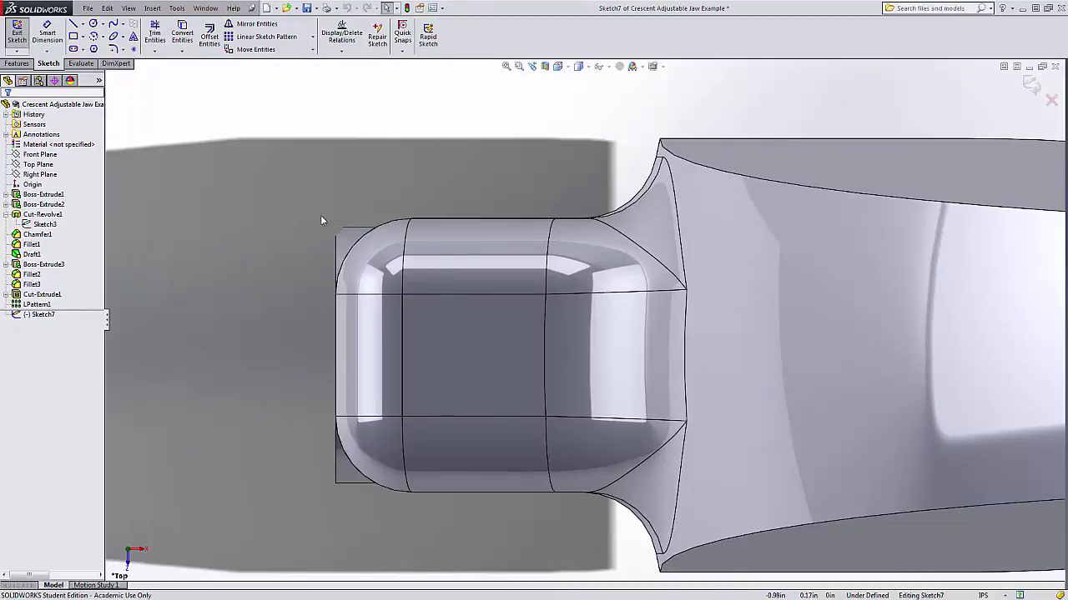
{"action": "scroll", "coordinate": [438, 285], "scroll_direction": "up", "scroll_amount": 1}
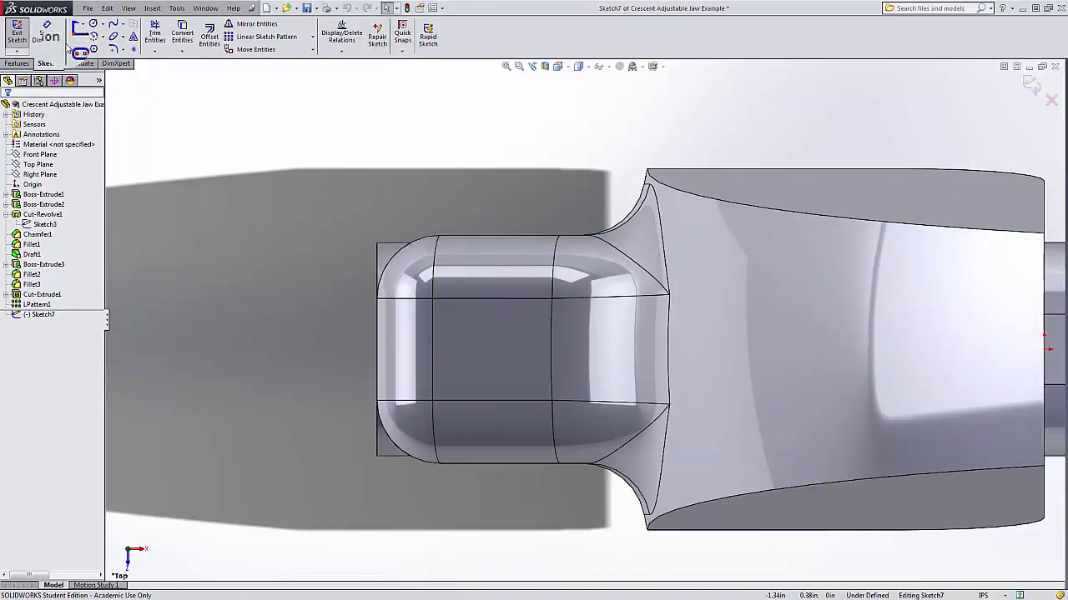
{"action": "left_click", "coordinate": [93, 38]}
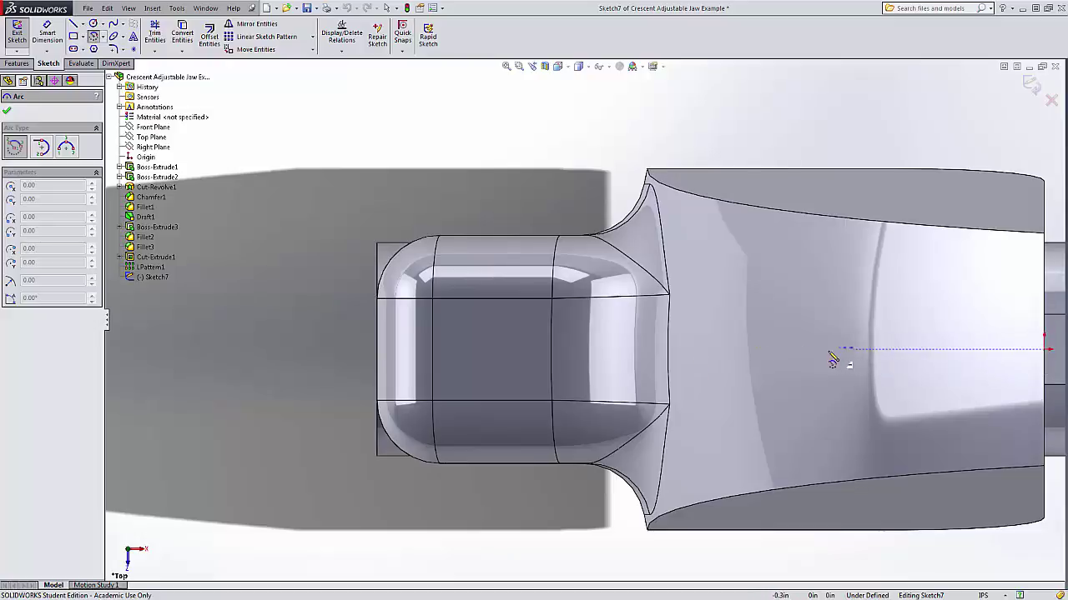
{"action": "left_click", "coordinate": [771, 350]}
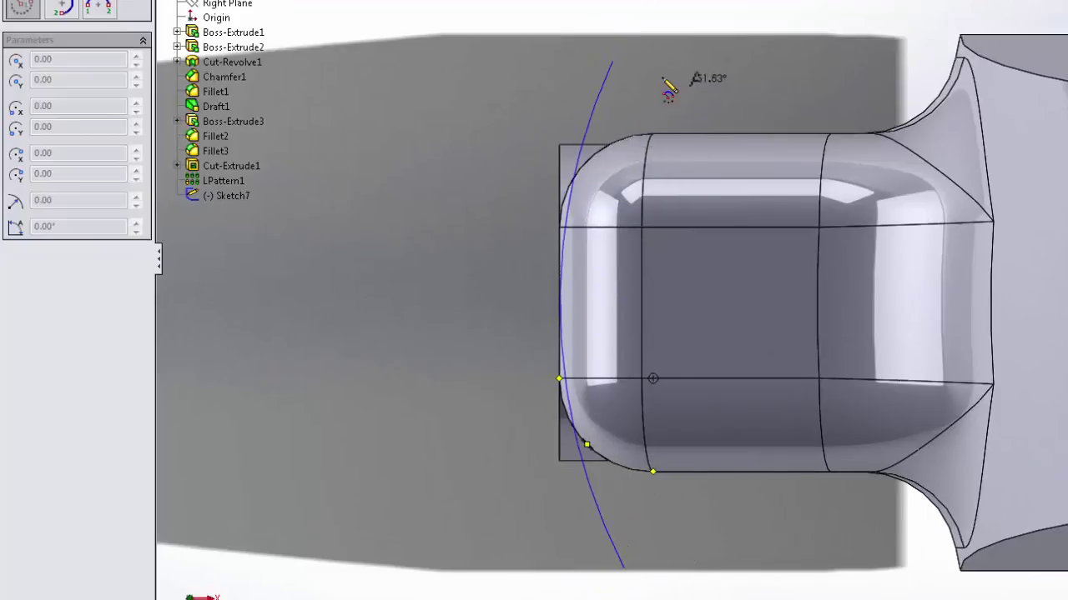
{"action": "left_click", "coordinate": [682, 58]}
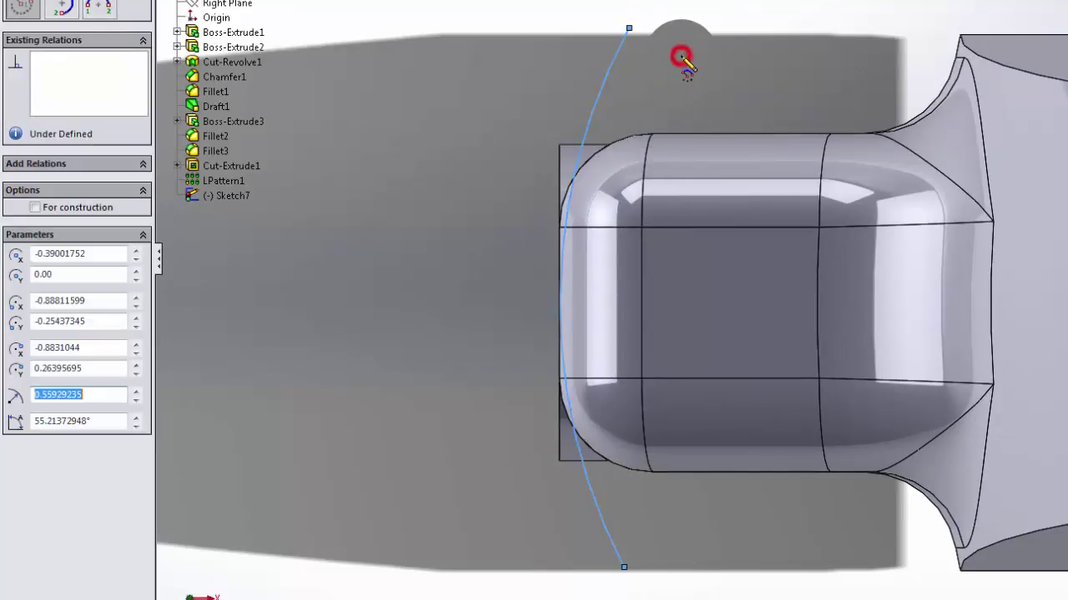
Make both endpoints of the arc coincident with the jaw's two outer side edges.
{"action": "key", "text": "Escape"}
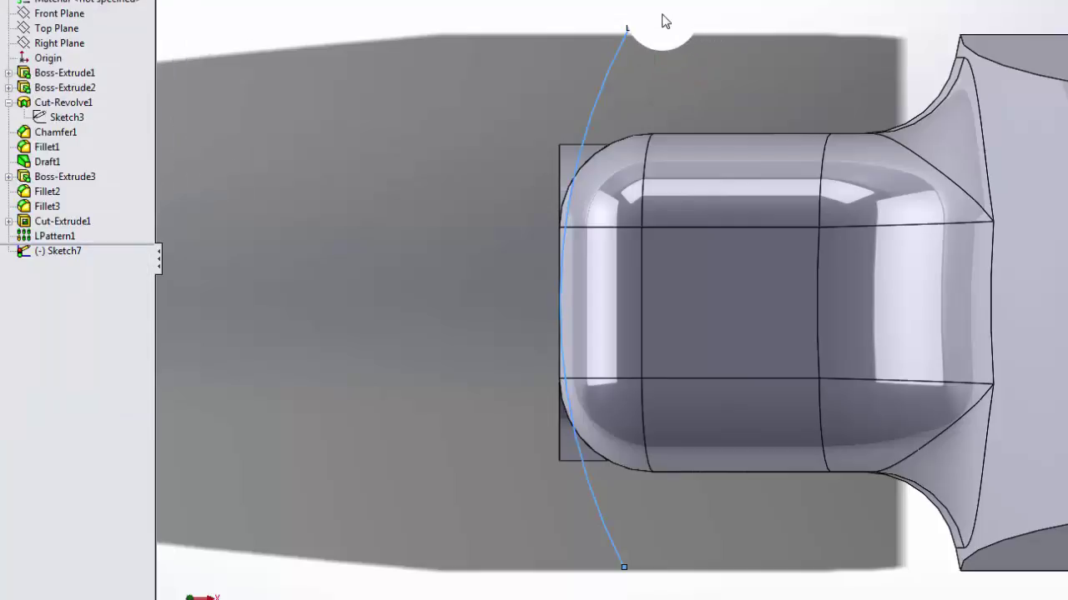
{"action": "left_click", "coordinate": [651, 18]}
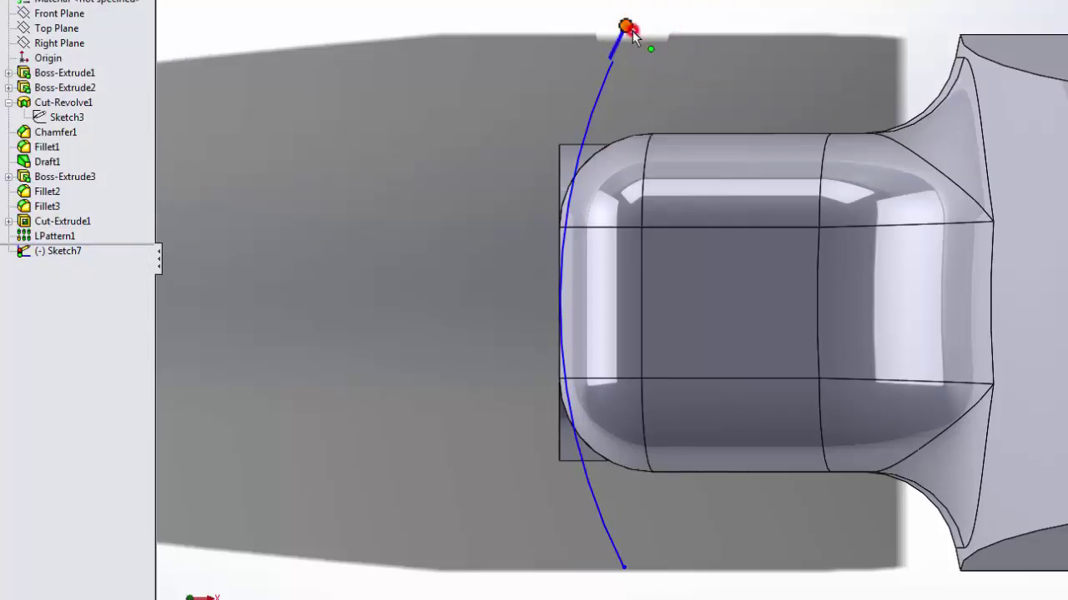
{"action": "left_click", "coordinate": [631, 29]}
{"action": "left_click", "coordinate": [1058, 35], "text": "ctrl"}
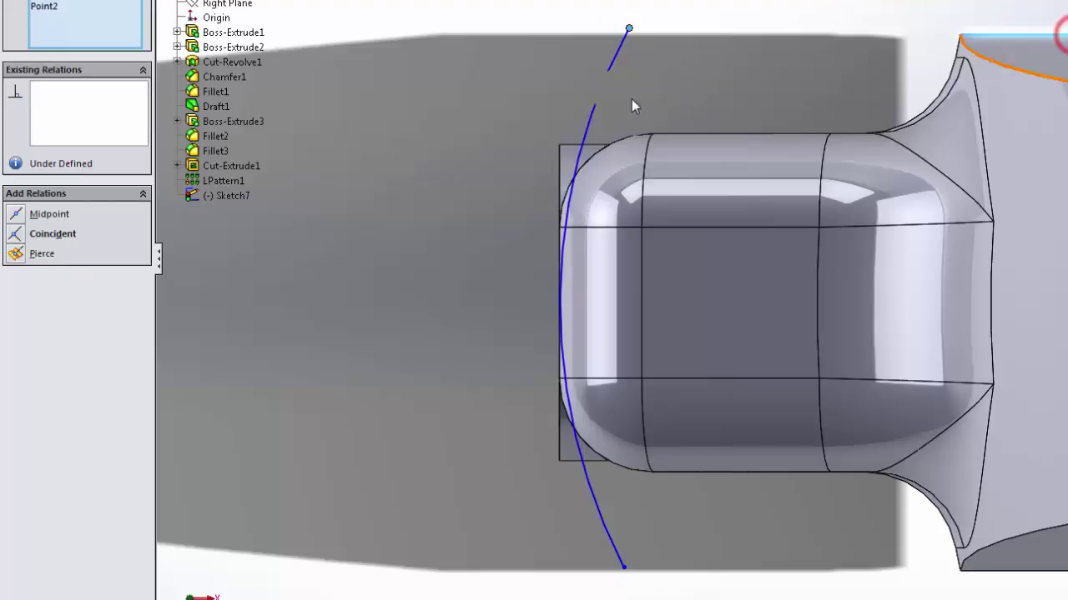
{"action": "left_click", "coordinate": [16, 234]}
{"action": "left_click", "coordinate": [727, 534]}
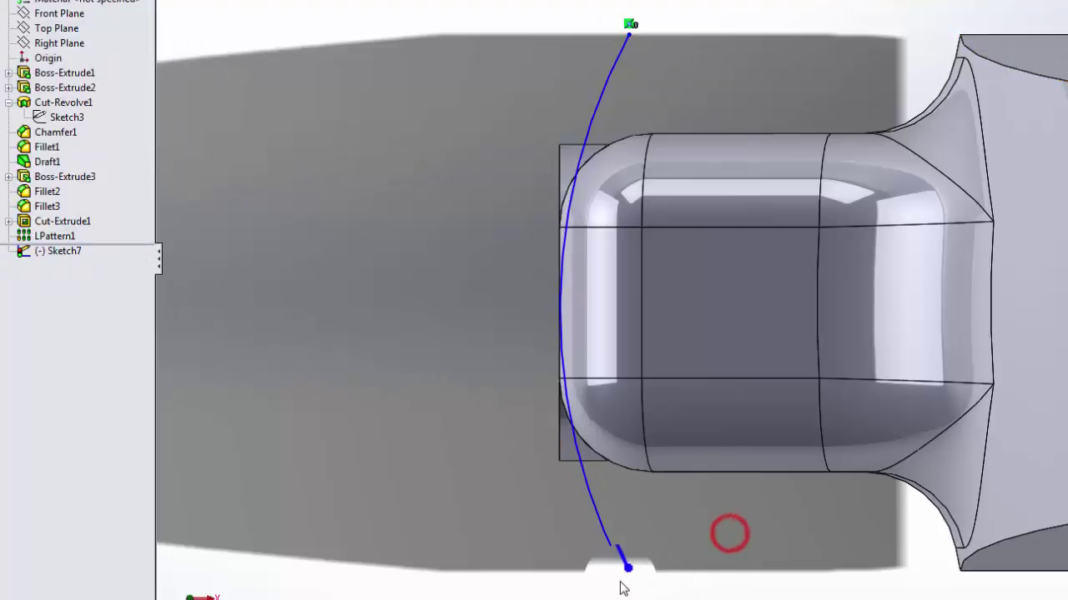
{"action": "left_click", "coordinate": [623, 575]}
{"action": "left_click", "coordinate": [1043, 570], "text": "ctrl"}
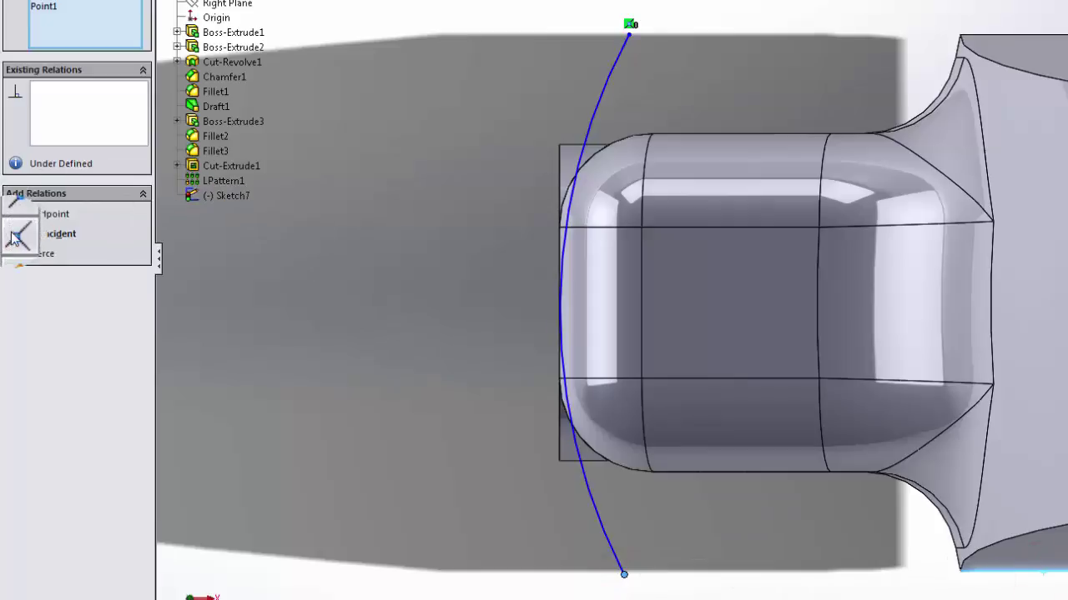
{"action": "left_click", "coordinate": [16, 234]}
{"action": "left_click", "coordinate": [351, 367]}
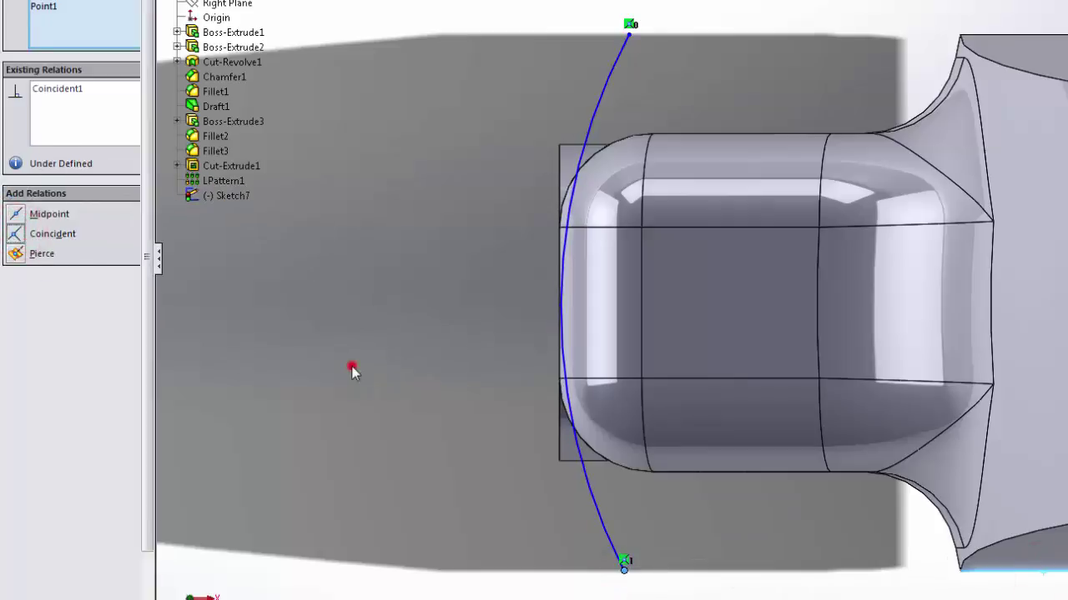
Add a tangent relation between the arc and the straight end edge of the base.
{"action": "left_click", "coordinate": [572, 215]}
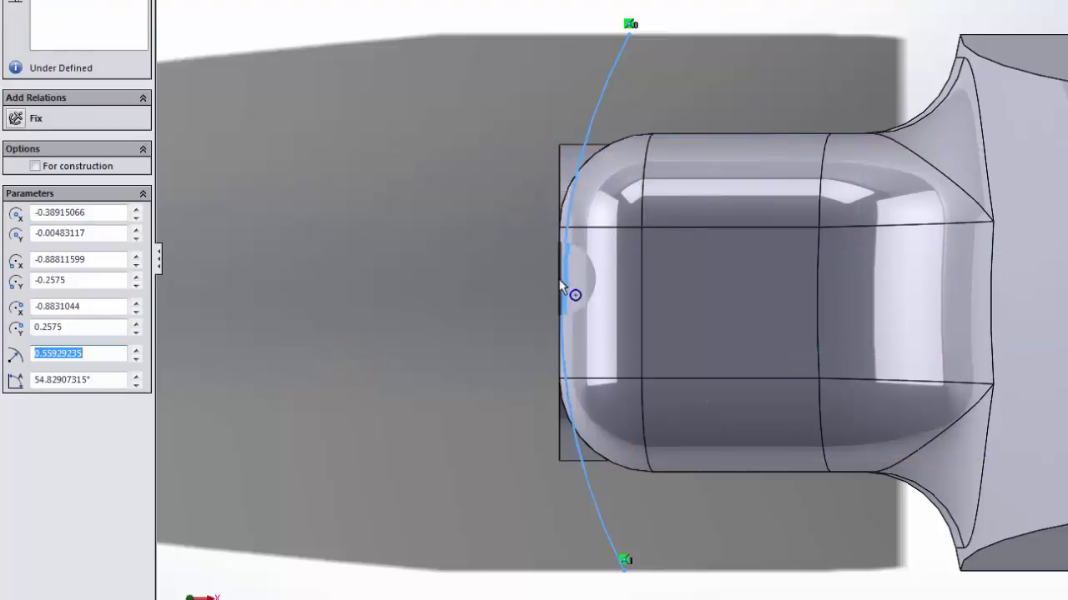
{"action": "scroll", "coordinate": [559, 282], "scroll_direction": "up", "scroll_amount": 5}
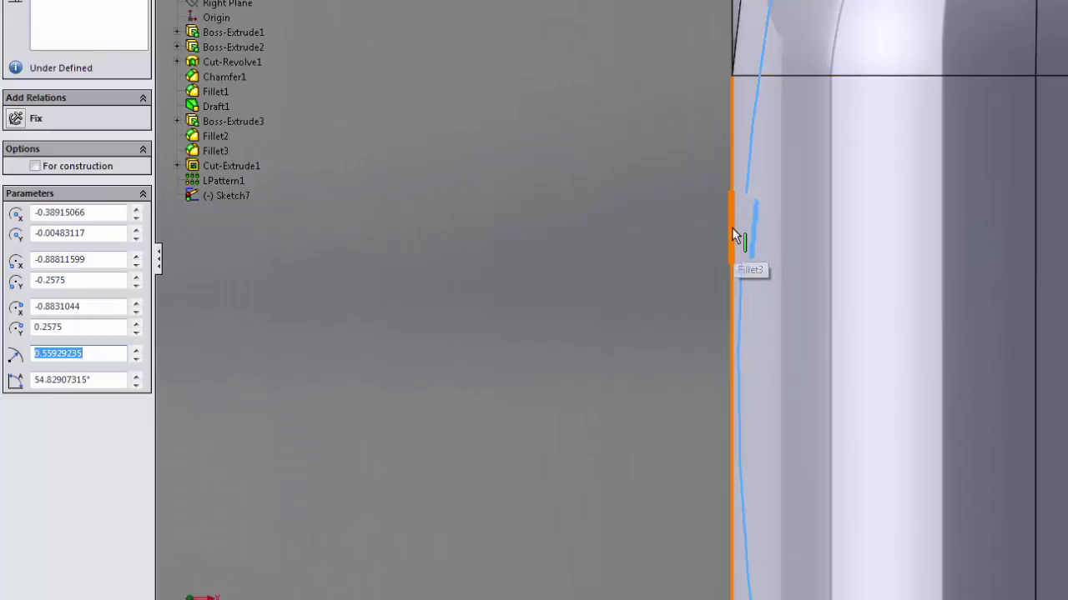
{"action": "left_click", "coordinate": [732, 229], "text": "ctrl"}
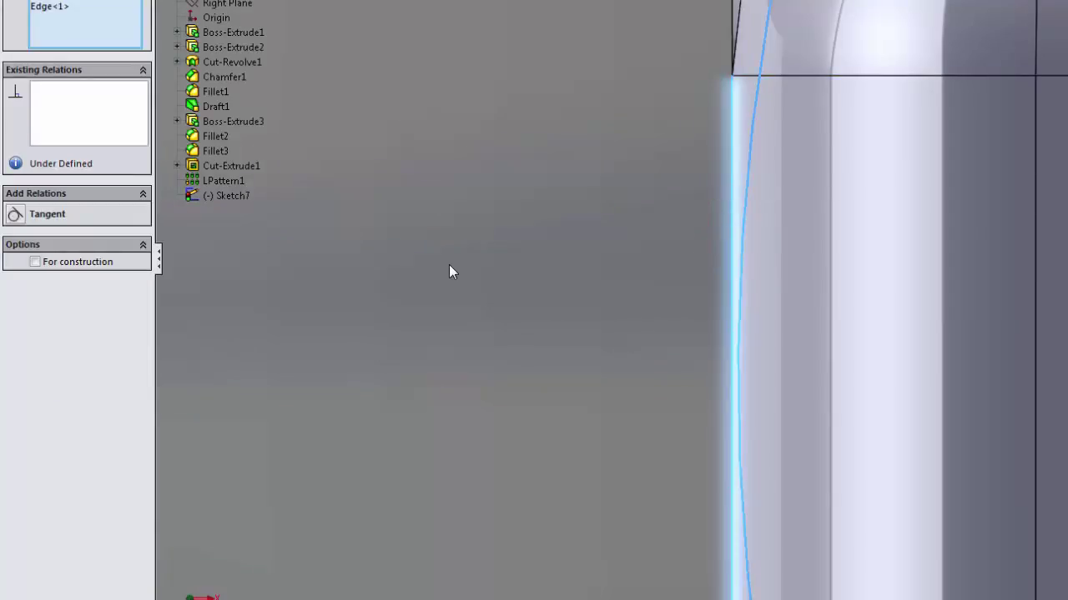
{"action": "left_click", "coordinate": [15, 214]}
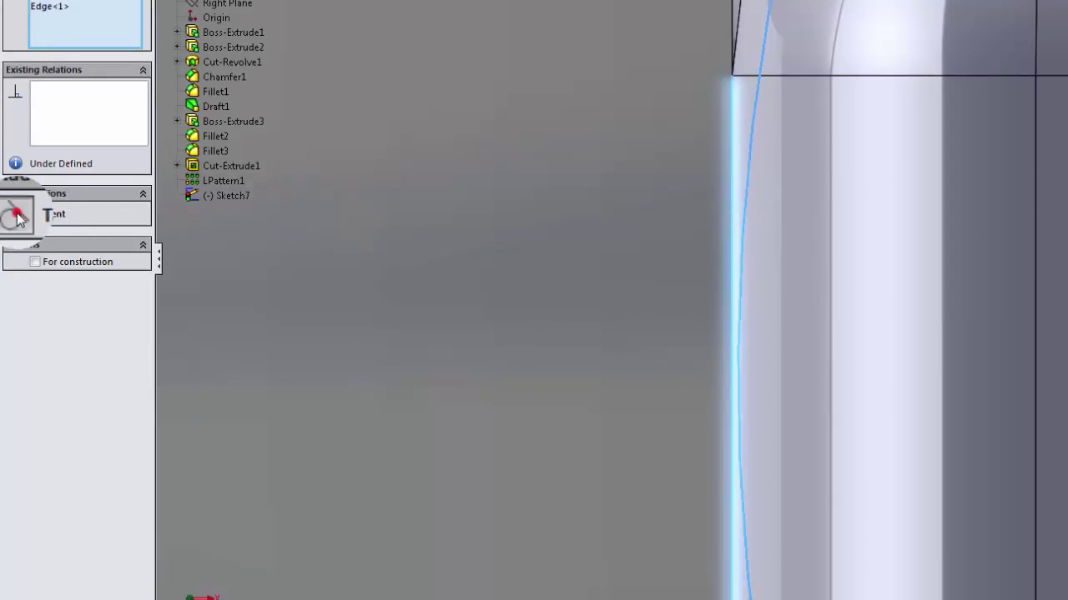
{"action": "left_click", "coordinate": [419, 249]}
{"action": "scroll", "coordinate": [468, 252], "scroll_direction": "up", "scroll_amount": 6}
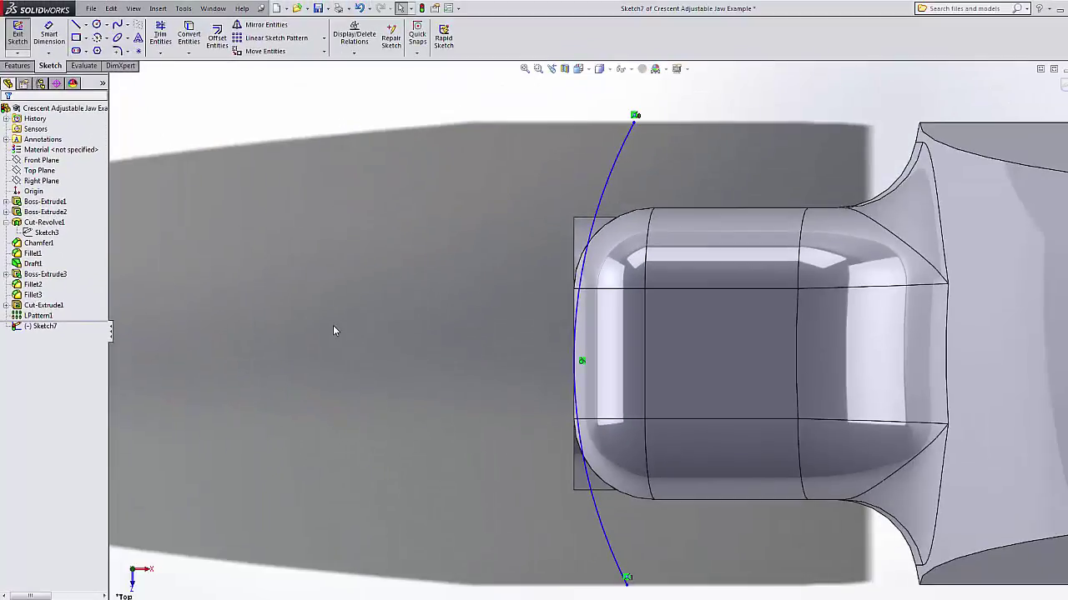
Dimension the arc's radius and set it to 0.5 in.
{"action": "left_click", "coordinate": [48, 36]}
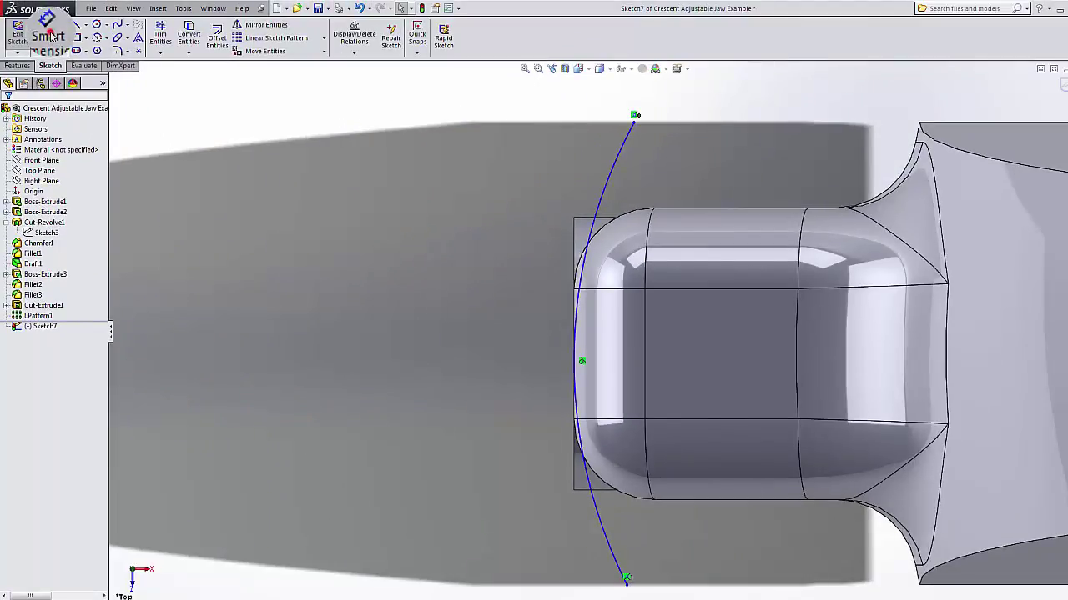
{"action": "left_click", "coordinate": [602, 193]}
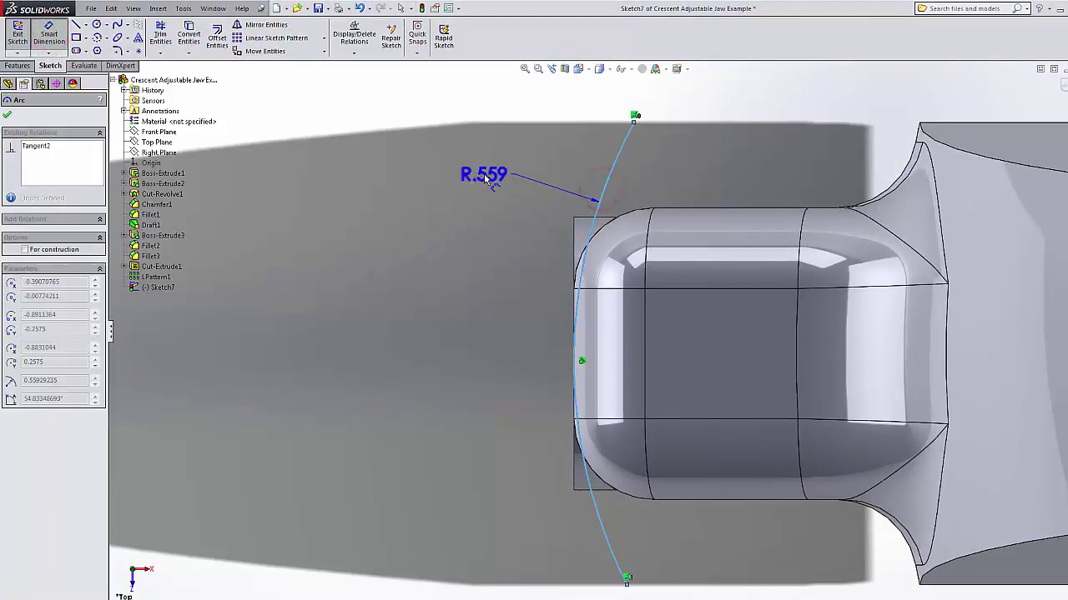
{"action": "left_click", "coordinate": [472, 179]}
{"action": "type", "text": ".5"}
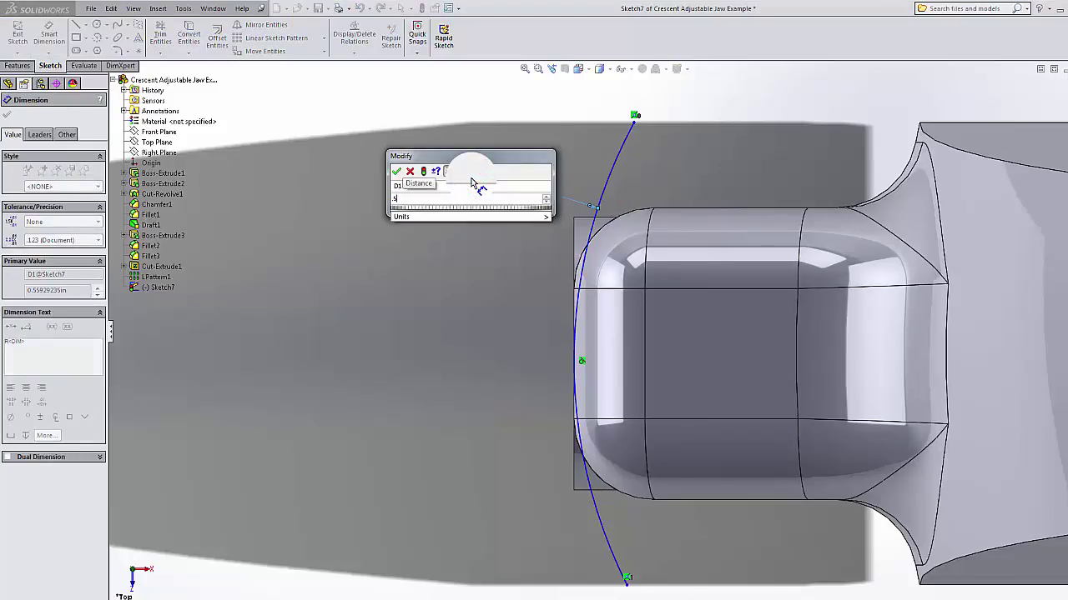
{"action": "key", "text": "Return"}
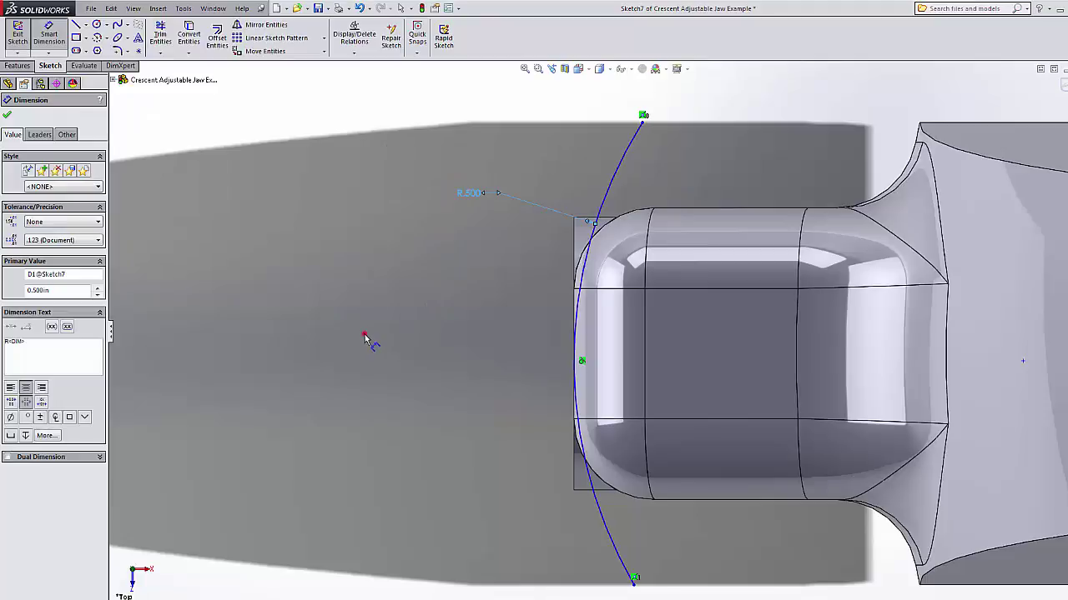
{"action": "left_click", "coordinate": [364, 335]}
{"action": "key", "text": "Escape"}
Add a horizontal relation between the arc's center point and the origin, and exit the sketch.
{"action": "scroll", "coordinate": [633, 334], "scroll_direction": "up", "scroll_amount": 3}
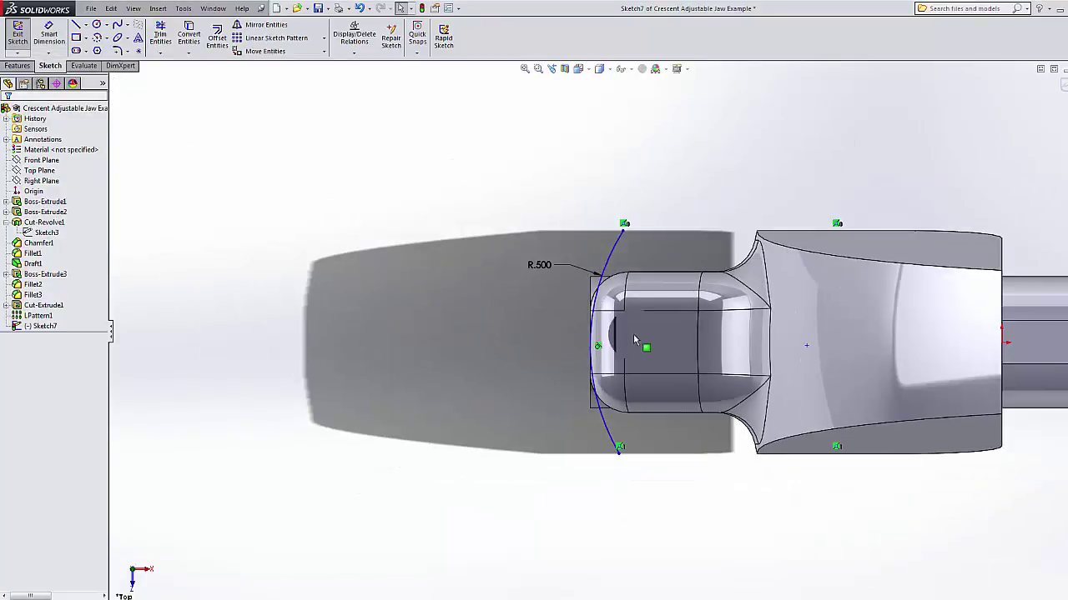
{"action": "left_click", "coordinate": [806, 346]}
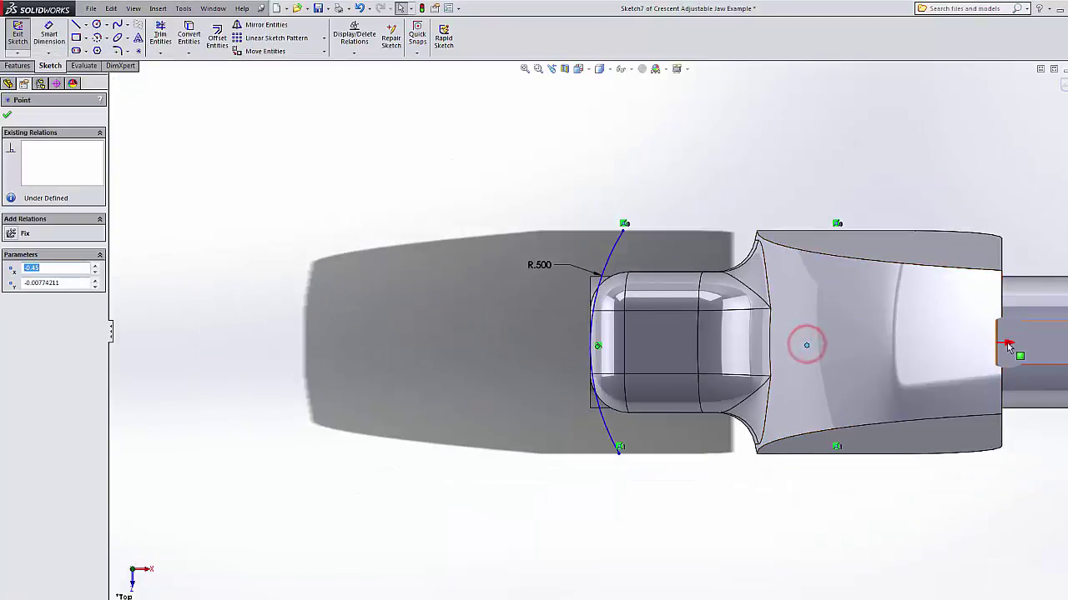
{"action": "left_click", "coordinate": [1002, 343], "text": "ctrl"}
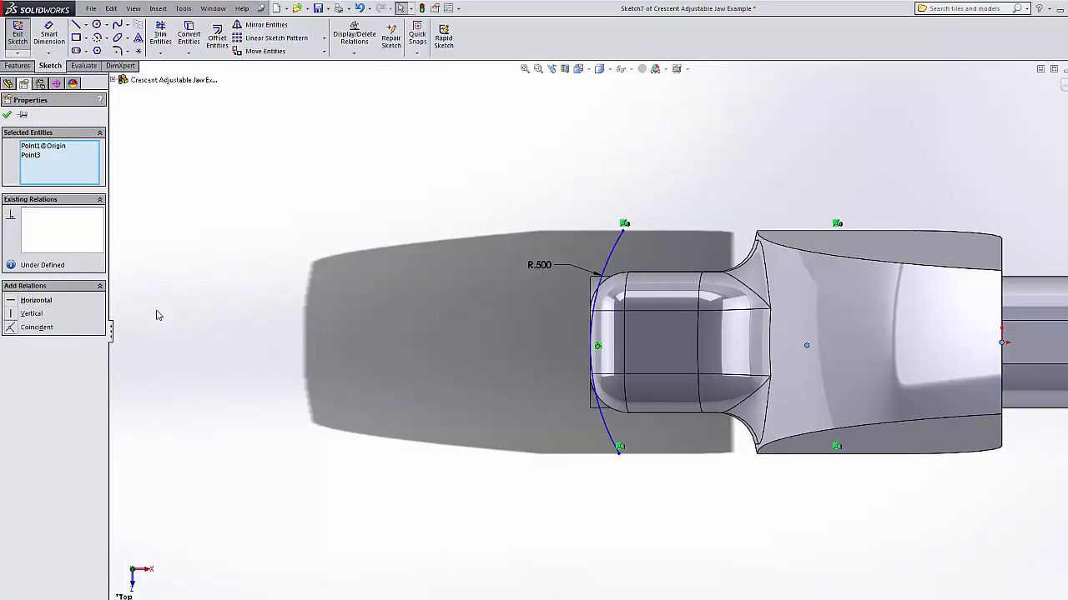
{"action": "left_click", "coordinate": [17, 299]}
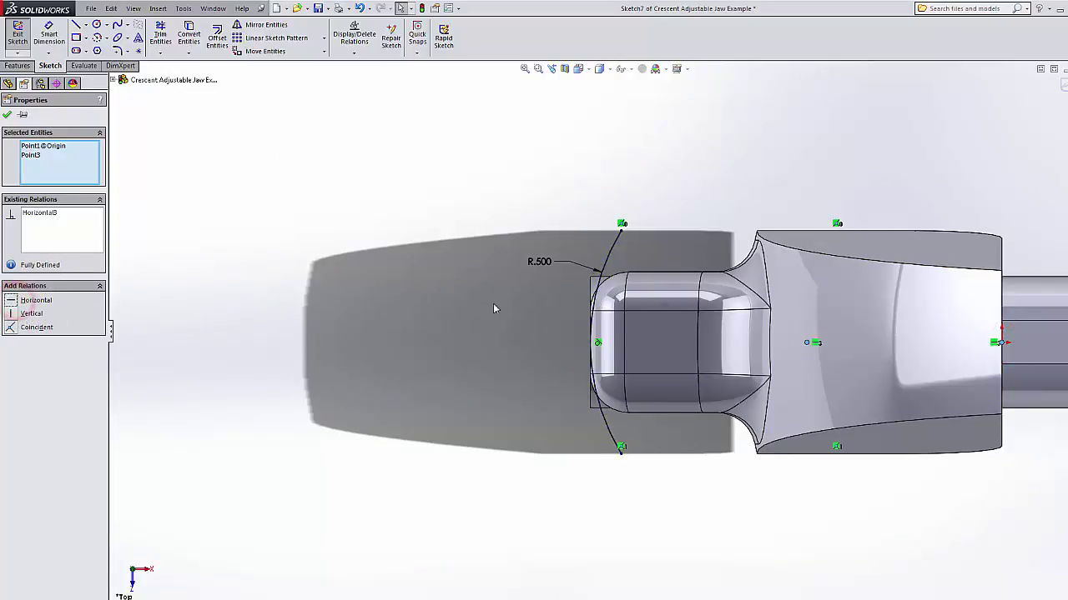
{"action": "key", "text": "Escape"}
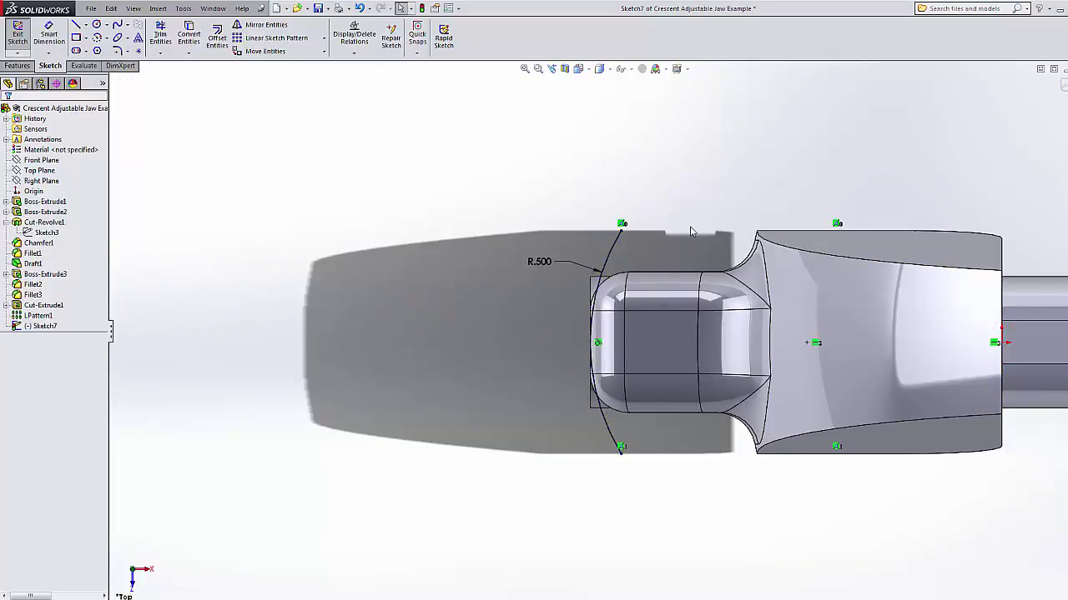
{"action": "scroll", "coordinate": [686, 241], "scroll_direction": "down", "scroll_amount": 2}
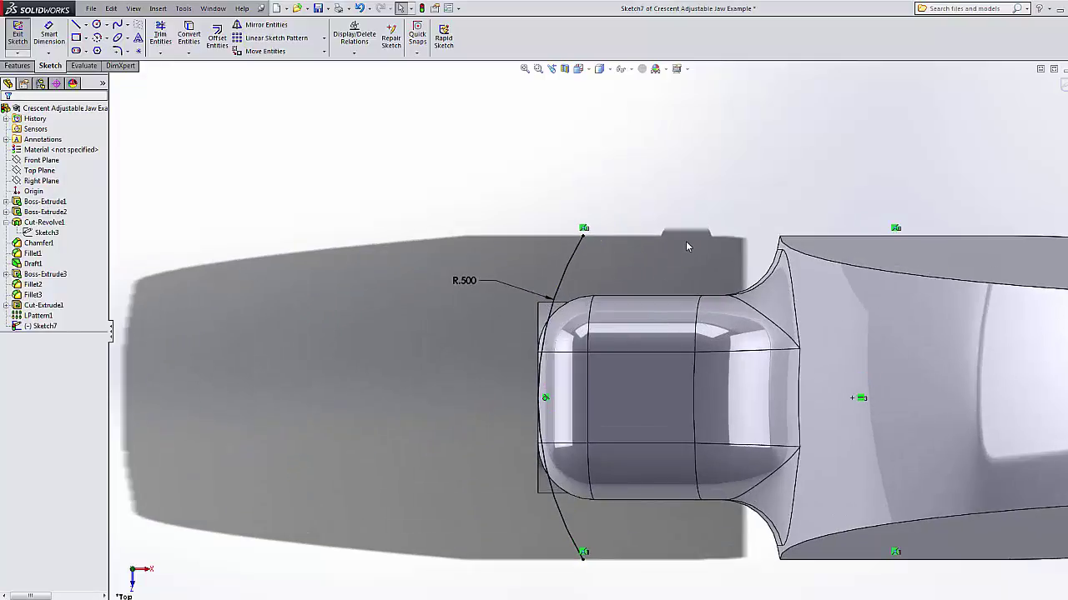
{"action": "scroll", "coordinate": [690, 282], "scroll_direction": "up", "scroll_amount": 2}
{"action": "scroll", "coordinate": [739, 405], "scroll_direction": "down", "scroll_amount": 2}
{"action": "scroll", "coordinate": [738, 407], "scroll_direction": "down", "scroll_amount": 1}
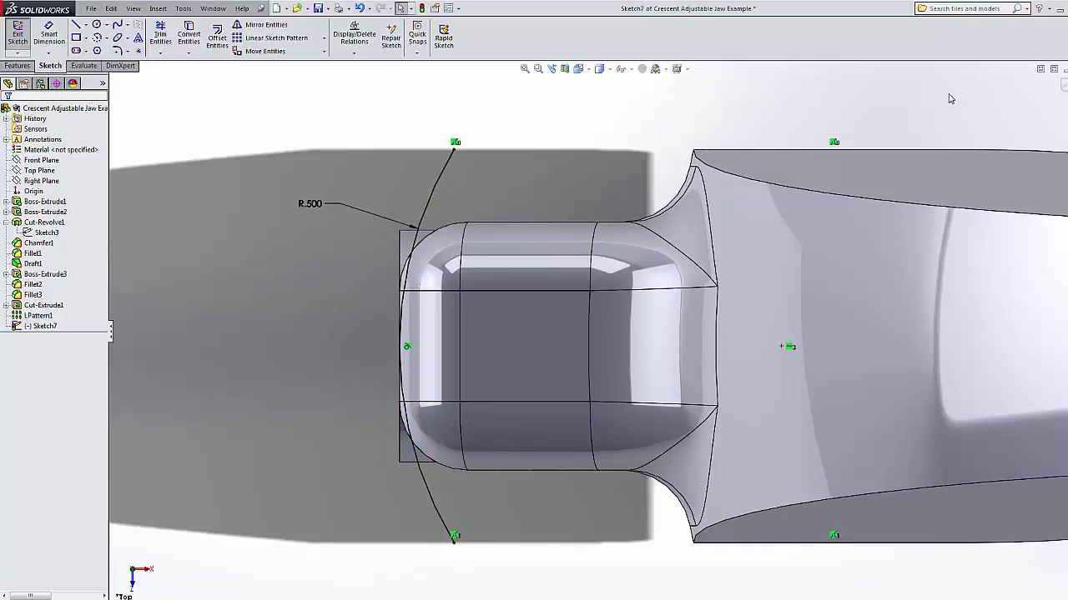
{"action": "left_click", "coordinate": [1061, 84]}
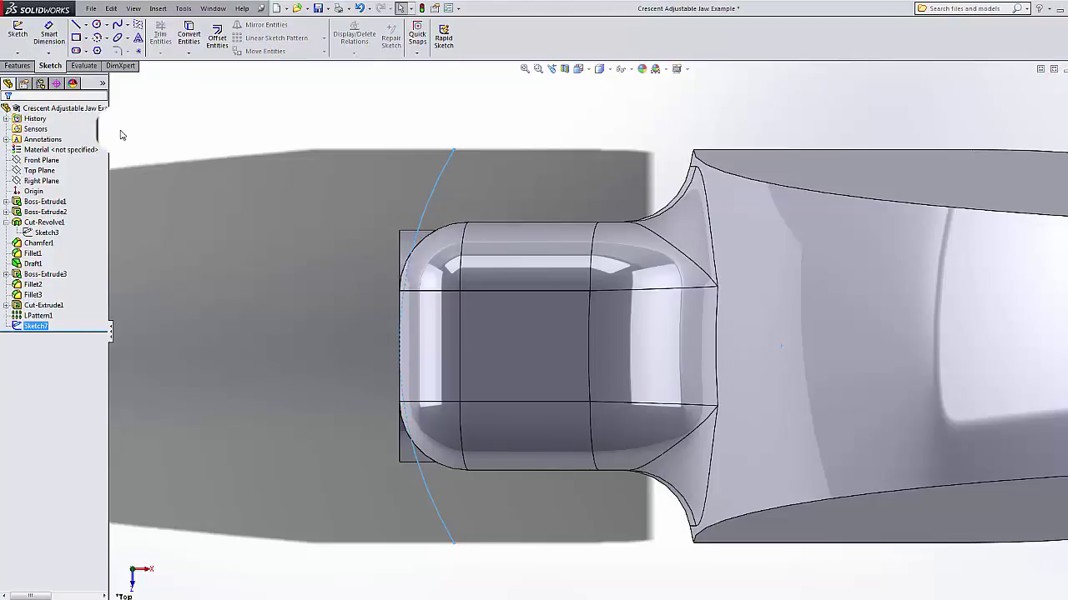
Create an extruded cut from the arc sketch with Through All - Both, removing the material outside the arc at the base's end.
{"action": "left_click", "coordinate": [13, 66]}
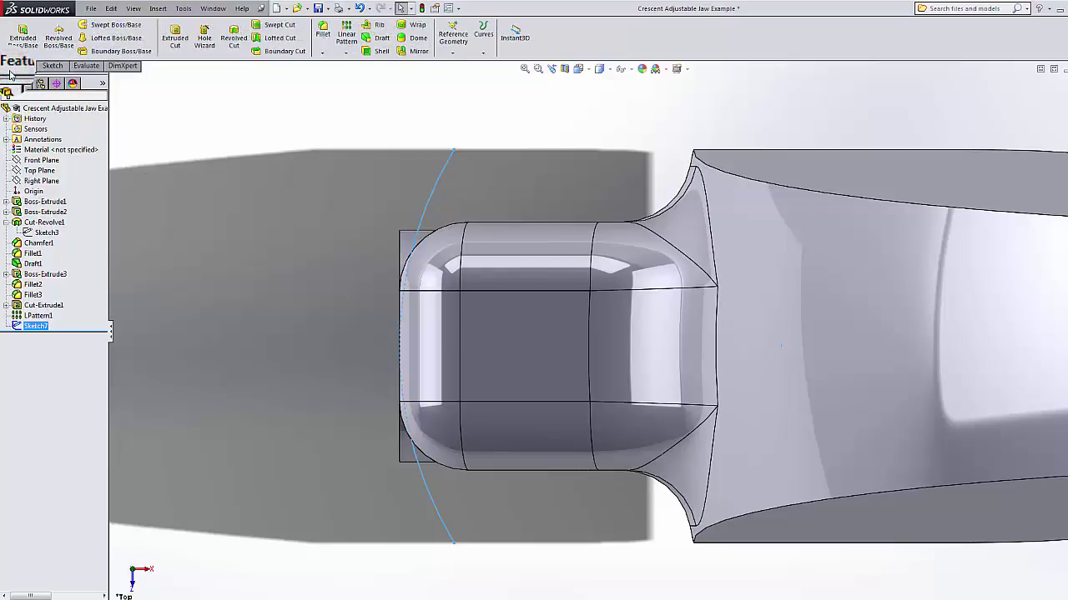
{"action": "left_click", "coordinate": [176, 42]}
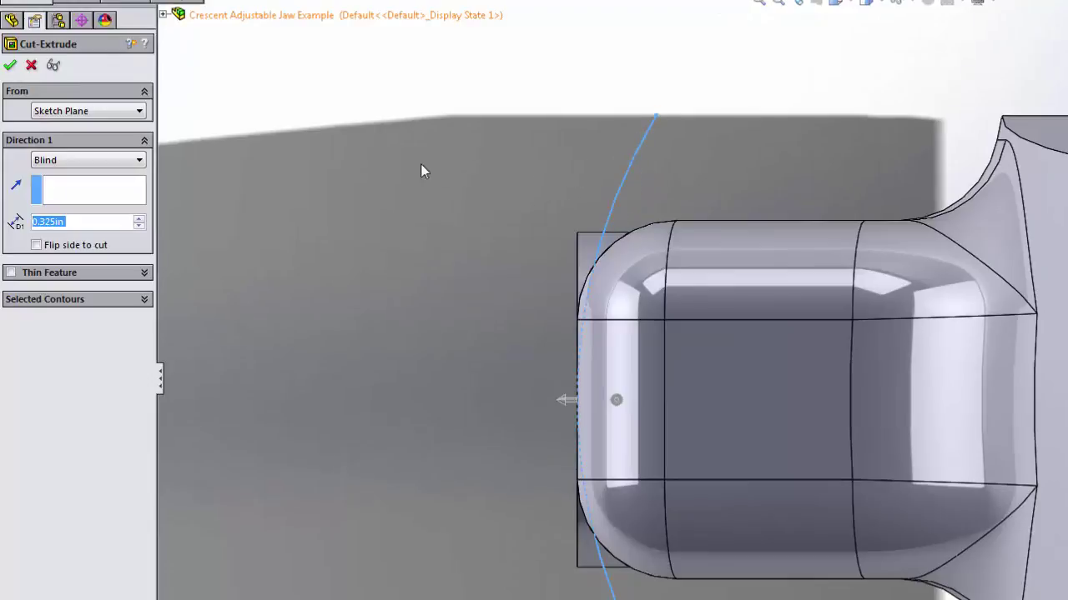
{"action": "left_click", "coordinate": [139, 160]}
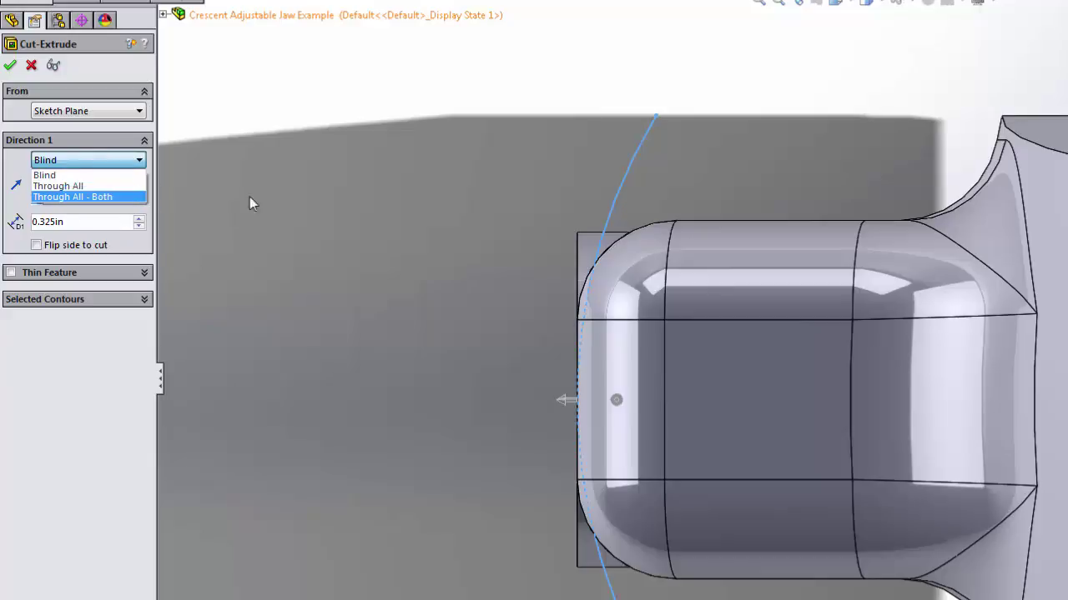
{"action": "left_click", "coordinate": [96, 197]}
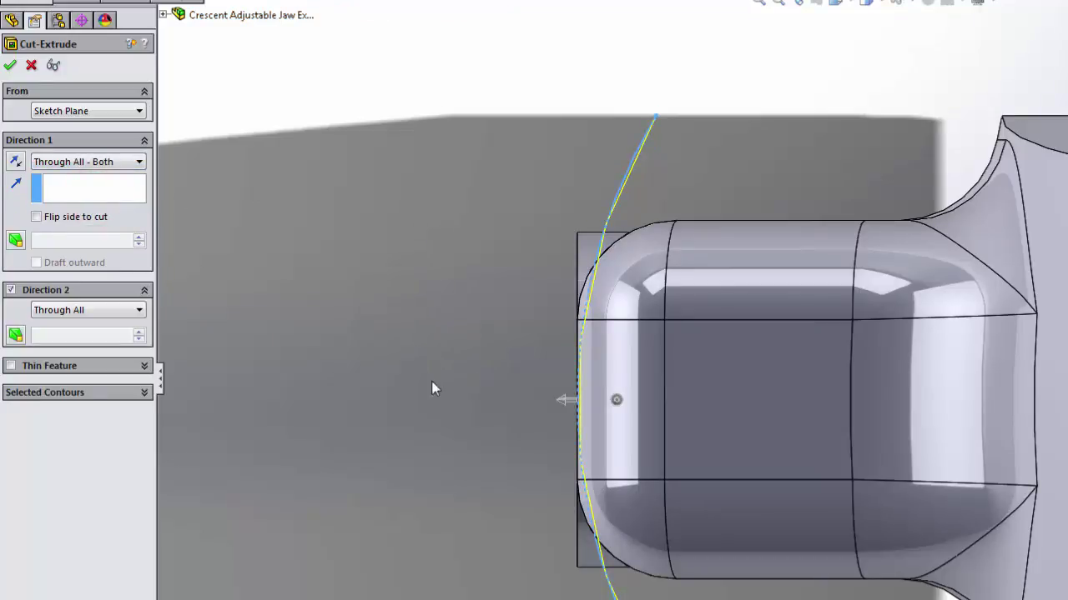
{"action": "left_click", "coordinate": [564, 404]}
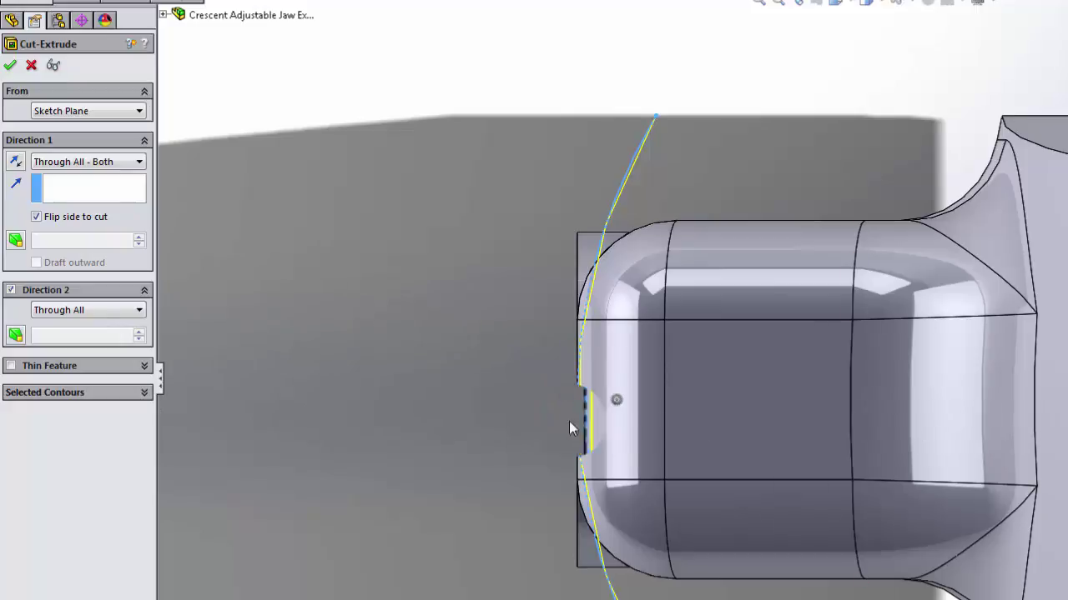
{"action": "left_click", "coordinate": [593, 402]}
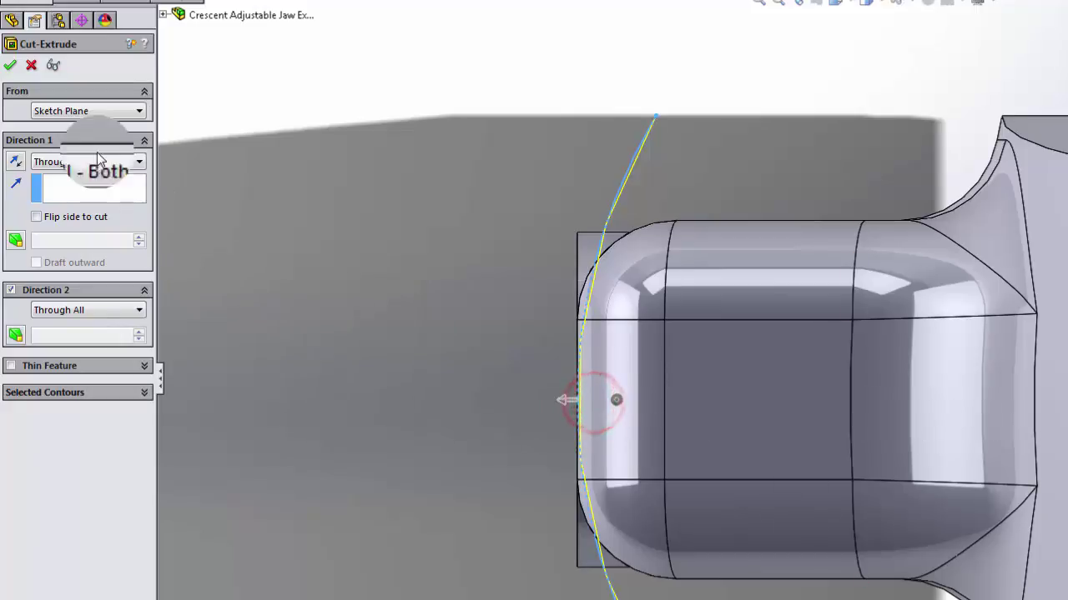
{"action": "left_click", "coordinate": [36, 217]}
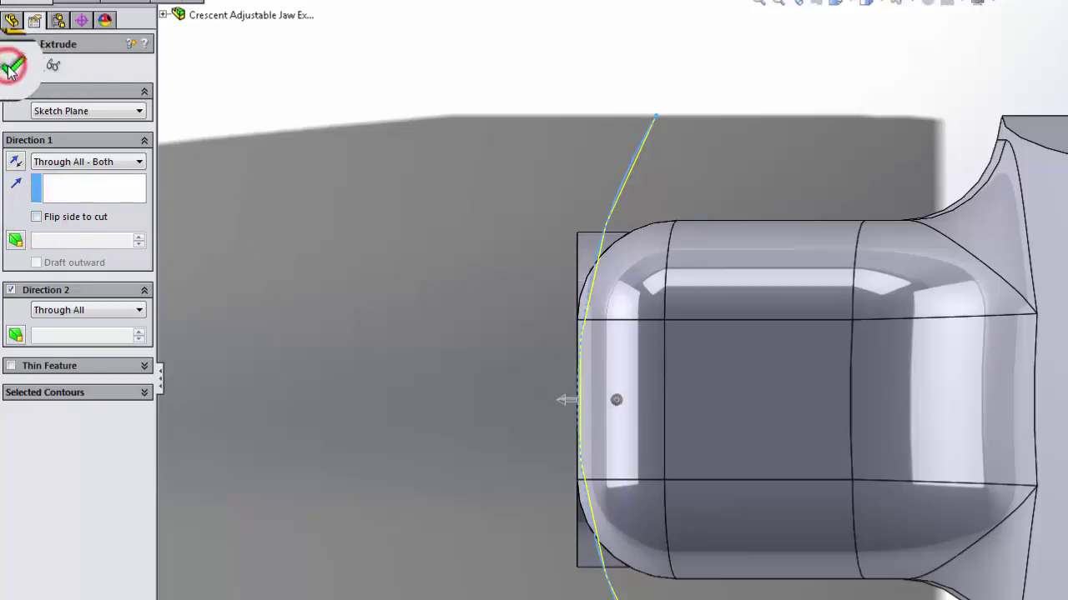
{"action": "left_click", "coordinate": [12, 68]}
Examine the rounded base end and the toothed underside of the jaw from several angles.
{"action": "scroll", "coordinate": [476, 388], "scroll_direction": "up", "scroll_amount": 3}
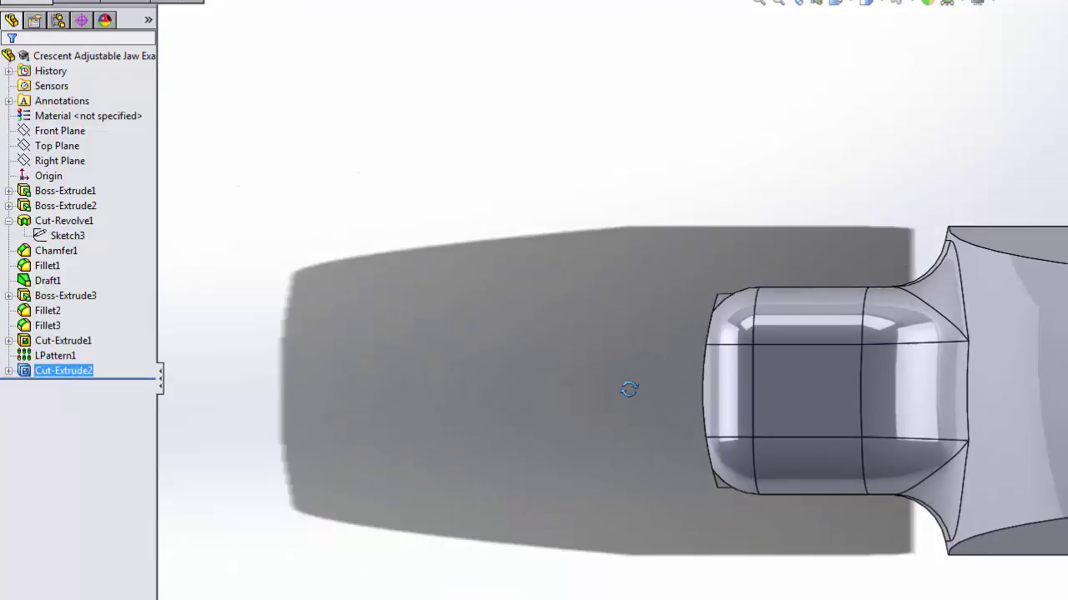
{"action": "middle_click_drag", "start_coordinate": [628, 390], "coordinate": [684, 362]}
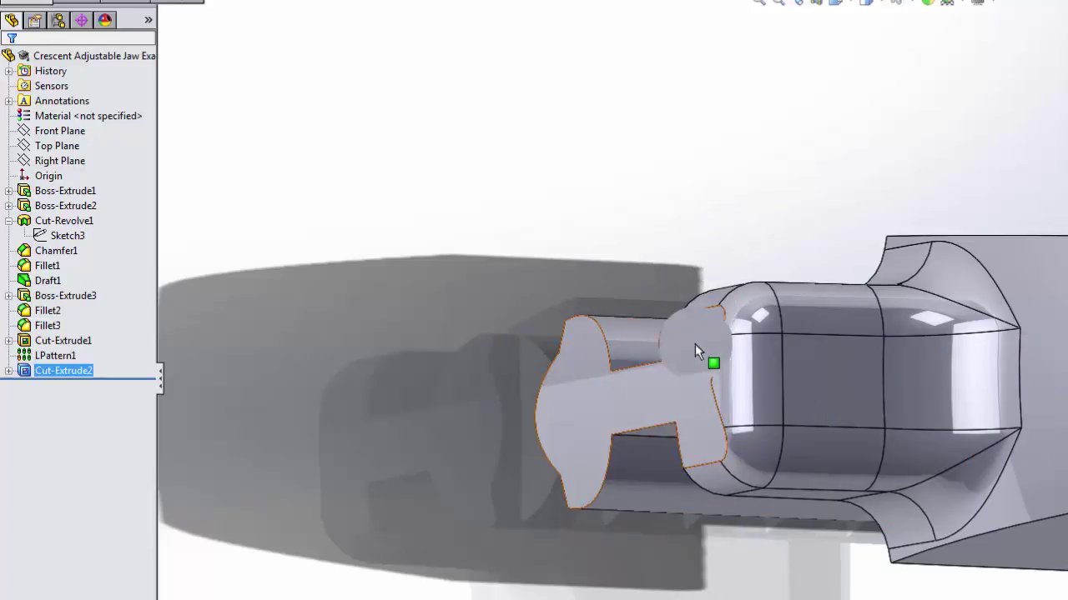
{"action": "scroll", "coordinate": [679, 377], "scroll_direction": "up", "scroll_amount": 2}
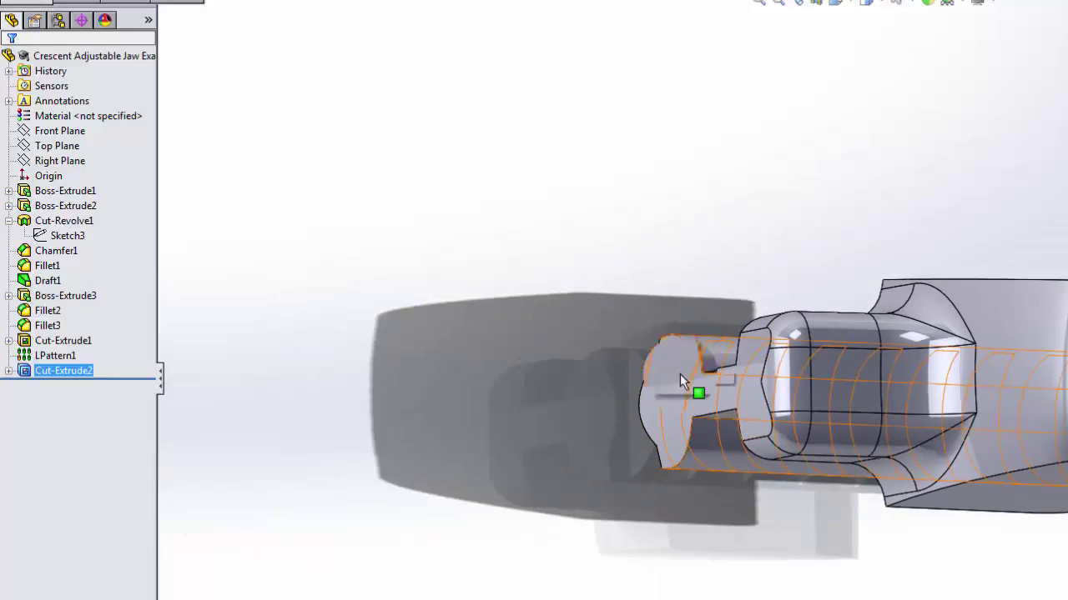
{"action": "middle_click_drag", "start_coordinate": [679, 373], "coordinate": [643, 245]}
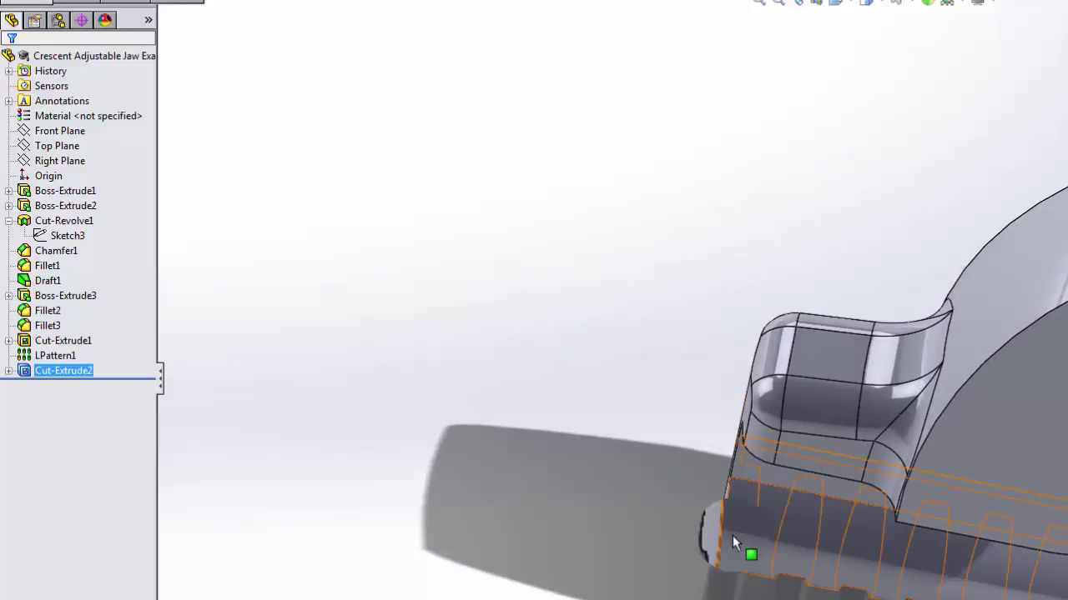
{"action": "middle_click_drag", "start_coordinate": [733, 535], "coordinate": [729, 502]}
{"action": "scroll", "coordinate": [1015, 514], "scroll_direction": "up", "scroll_amount": 2}
{"action": "scroll", "coordinate": [1015, 515], "scroll_direction": "down", "scroll_amount": 2}
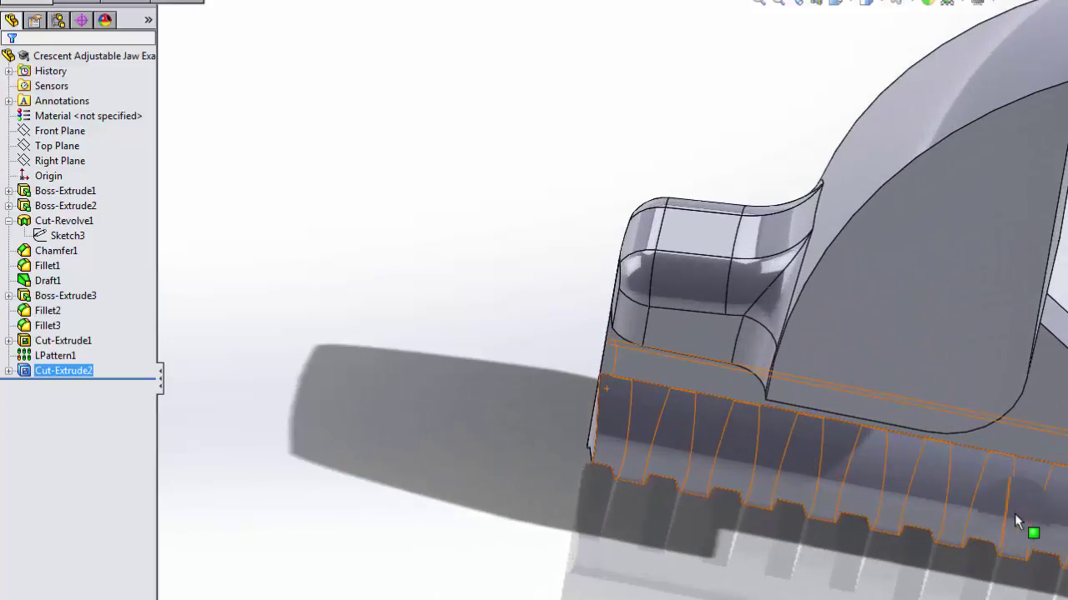
Inspect the thin sliver left beside the first tooth at the base's rounded end.
{"action": "scroll", "coordinate": [1014, 514], "scroll_direction": "up", "scroll_amount": 2}
{"action": "scroll", "coordinate": [1062, 299], "scroll_direction": "down", "scroll_amount": 2}
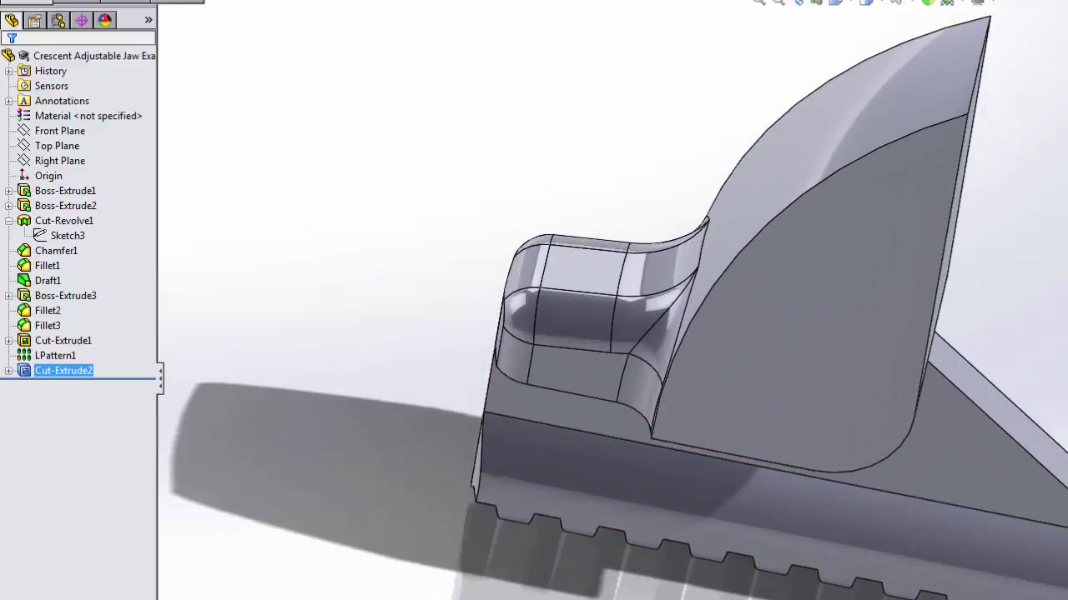
{"action": "middle_click_drag", "start_coordinate": [990, 384], "coordinate": [1015, 235]}
{"action": "middle_click_drag", "start_coordinate": [966, 201], "coordinate": [963, 296]}
{"action": "scroll", "coordinate": [942, 305], "scroll_direction": "up", "scroll_amount": 1}
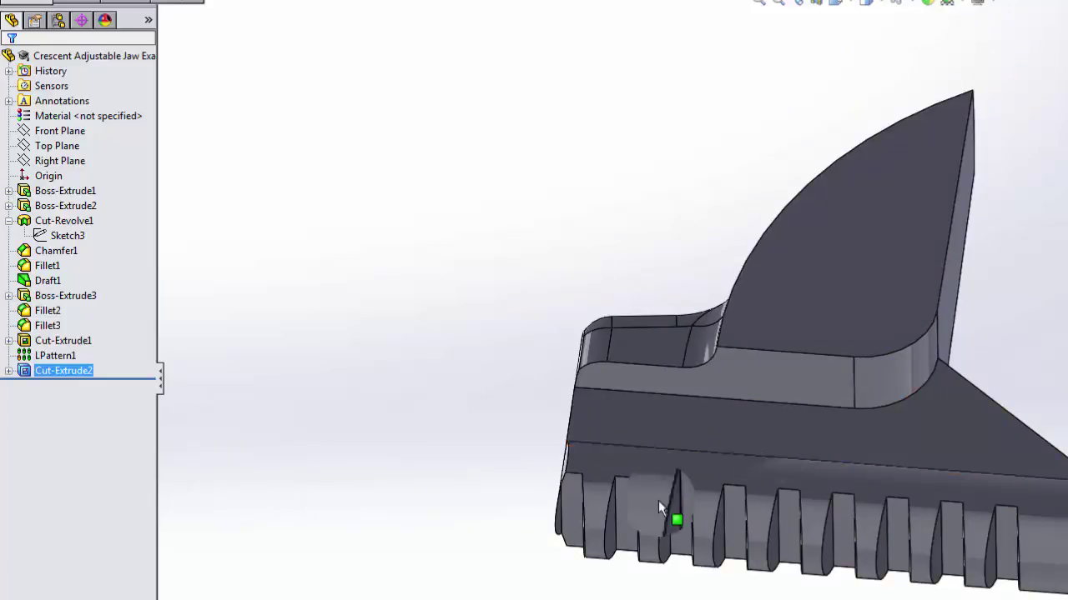
{"action": "scroll", "coordinate": [583, 534], "scroll_direction": "down", "scroll_amount": 5}
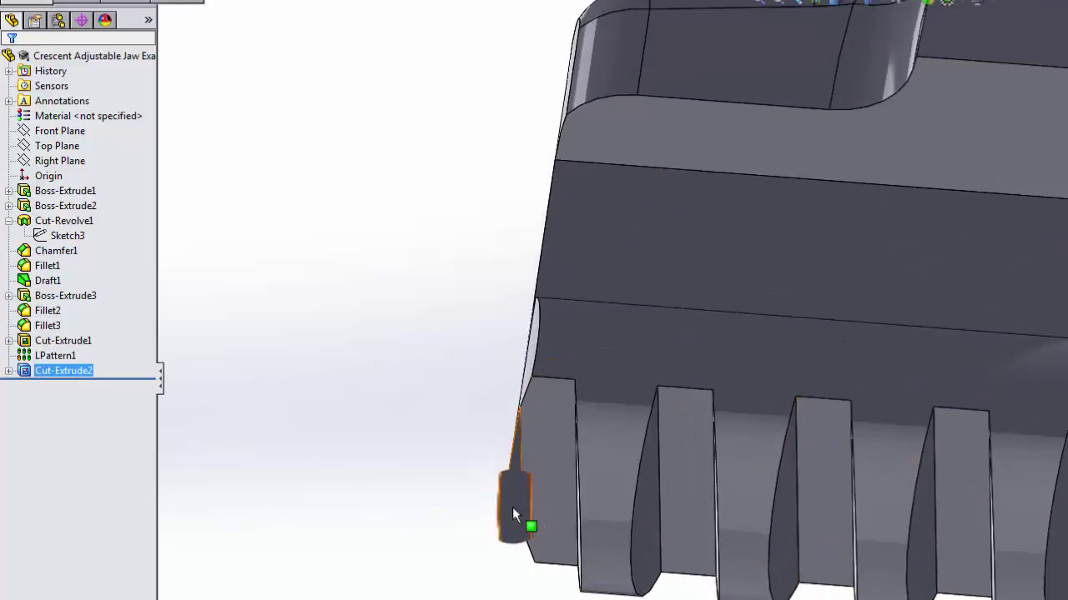
{"action": "middle_click_drag", "start_coordinate": [513, 511], "coordinate": [544, 518]}
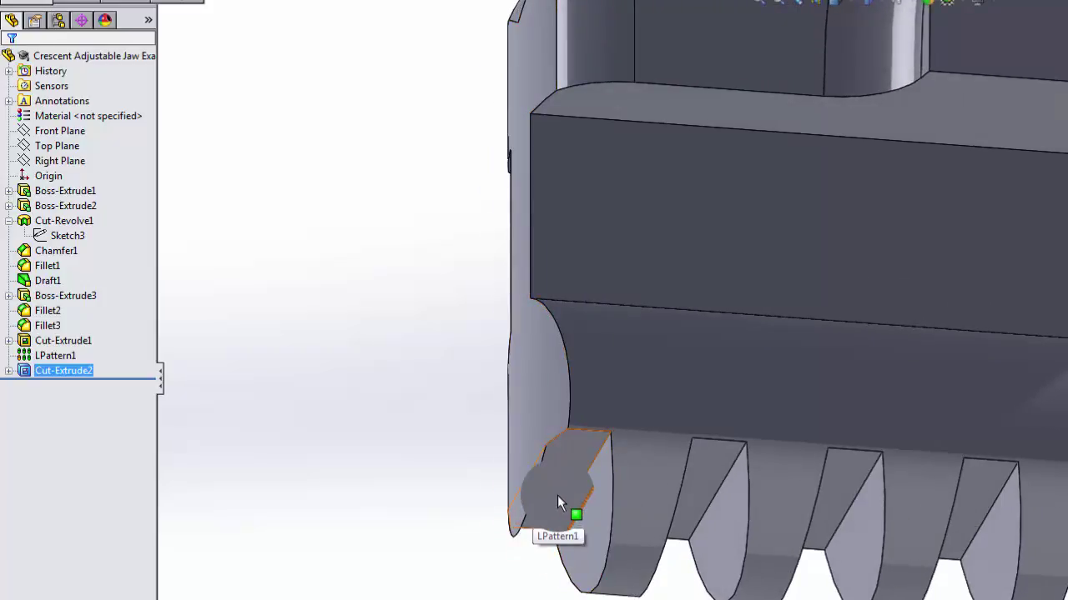
{"action": "scroll", "coordinate": [765, 458], "scroll_direction": "up", "scroll_amount": 2}
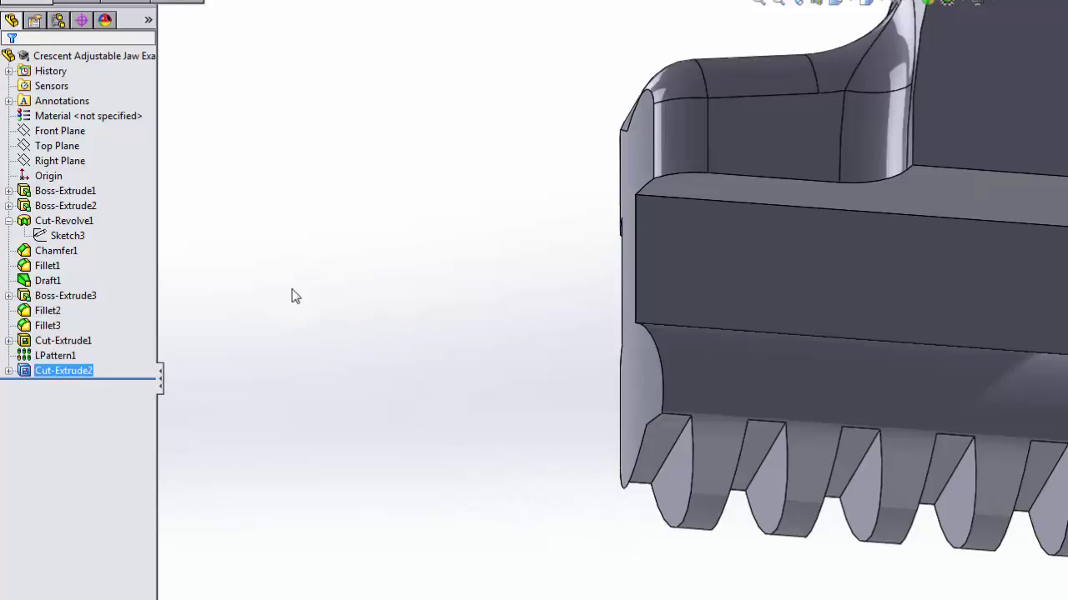
Start a sketch on the Front Plane, viewed normal to the plane and focused on the first tooth at the base's end.
{"action": "left_click", "coordinate": [61, 131]}
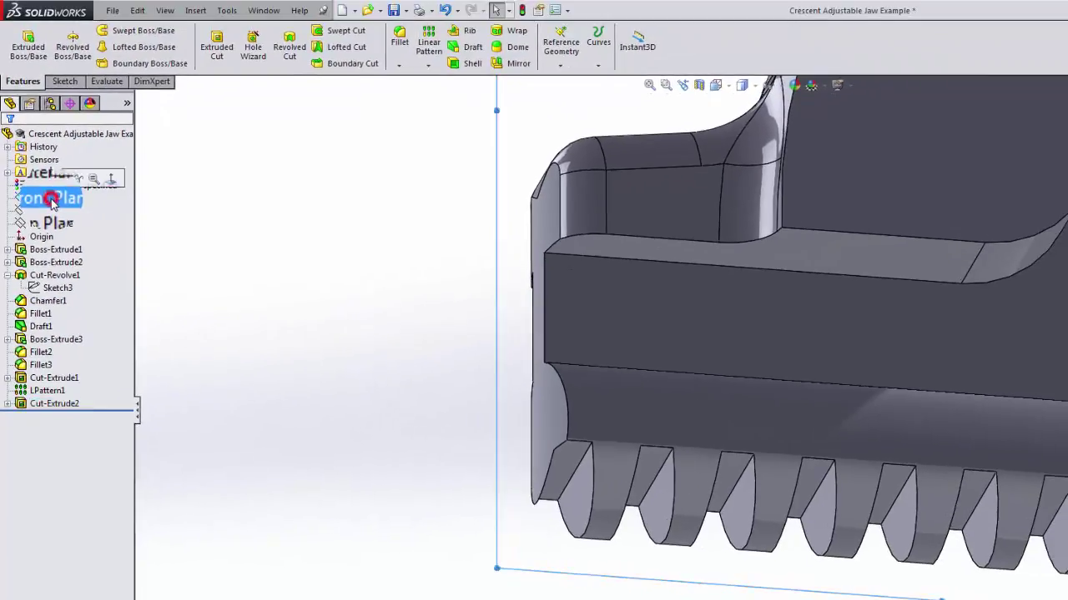
{"action": "left_click", "coordinate": [64, 81]}
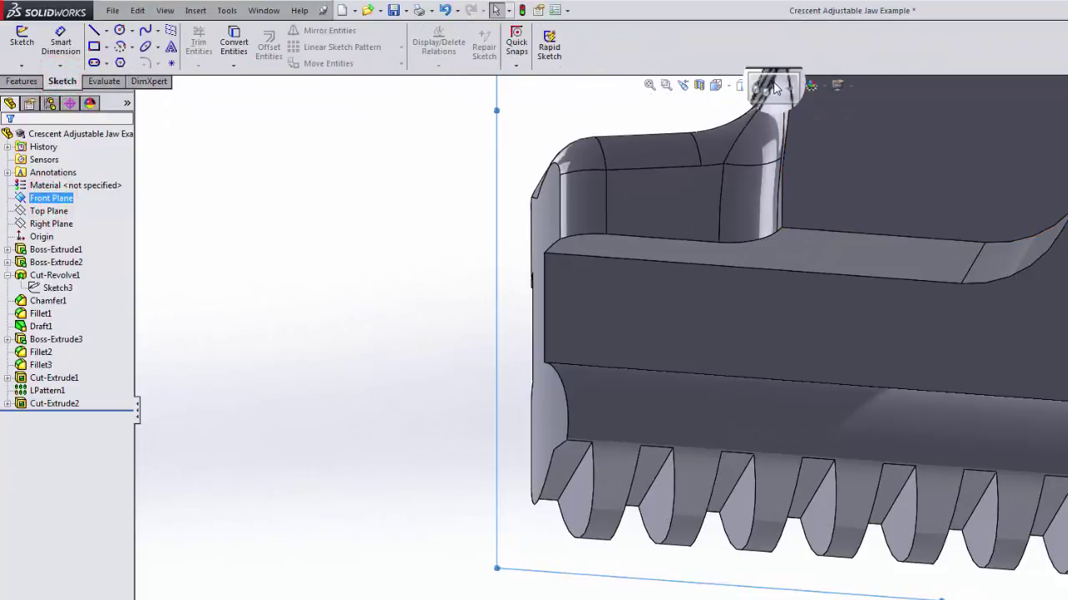
{"action": "left_click", "coordinate": [728, 87]}
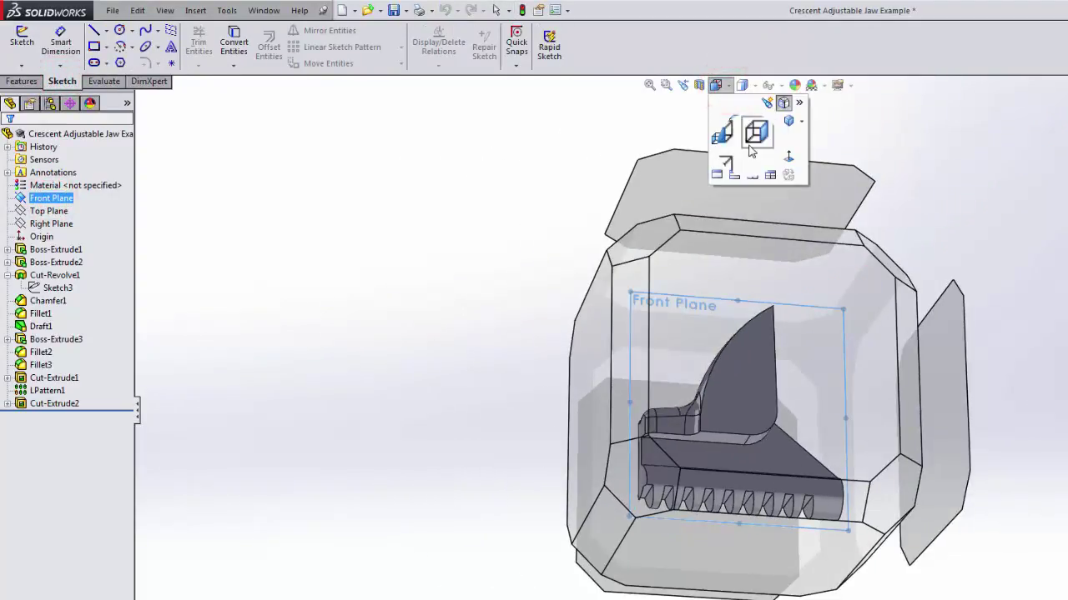
{"action": "left_click", "coordinate": [788, 157]}
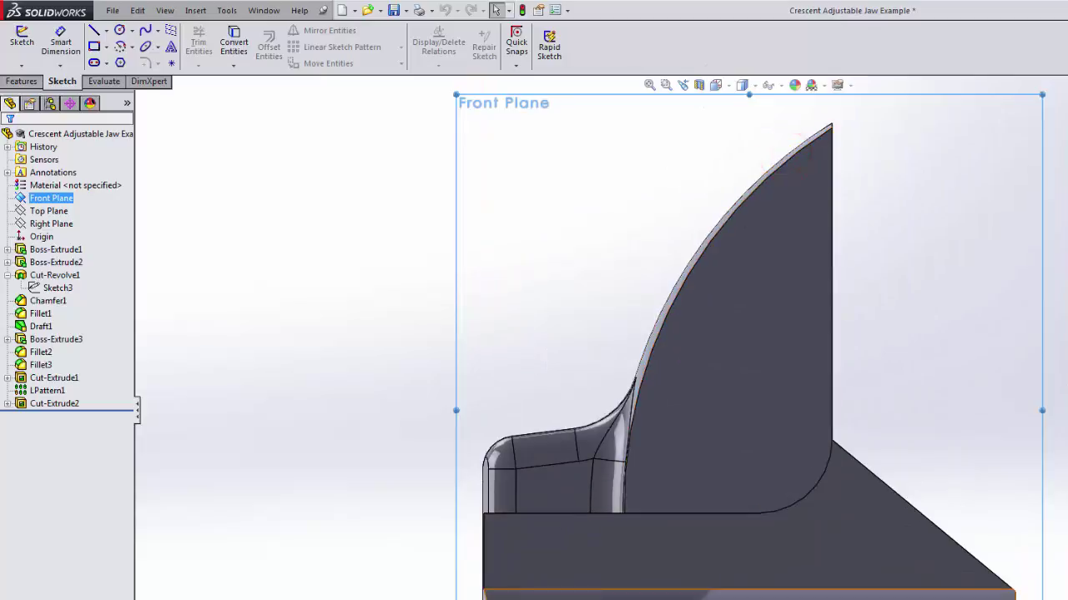
{"action": "scroll", "coordinate": [574, 563], "scroll_direction": "down", "scroll_amount": 8}
{"action": "key", "text": "l"}
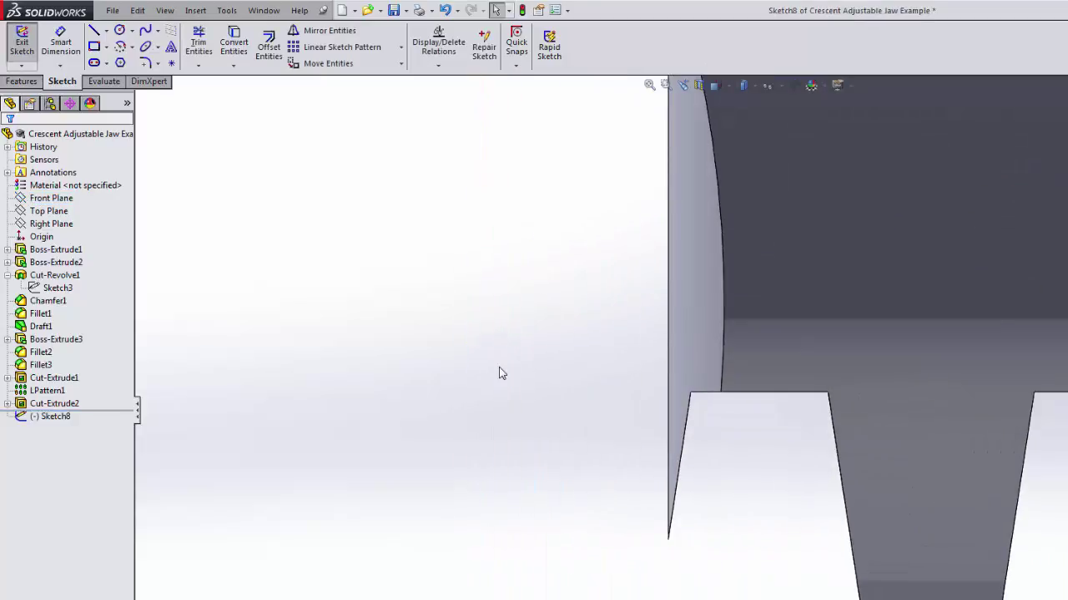
Convert the first tooth's slanted edge and the silhouette edge of the base's end into sketch entities.
{"action": "left_click", "coordinate": [233, 43]}
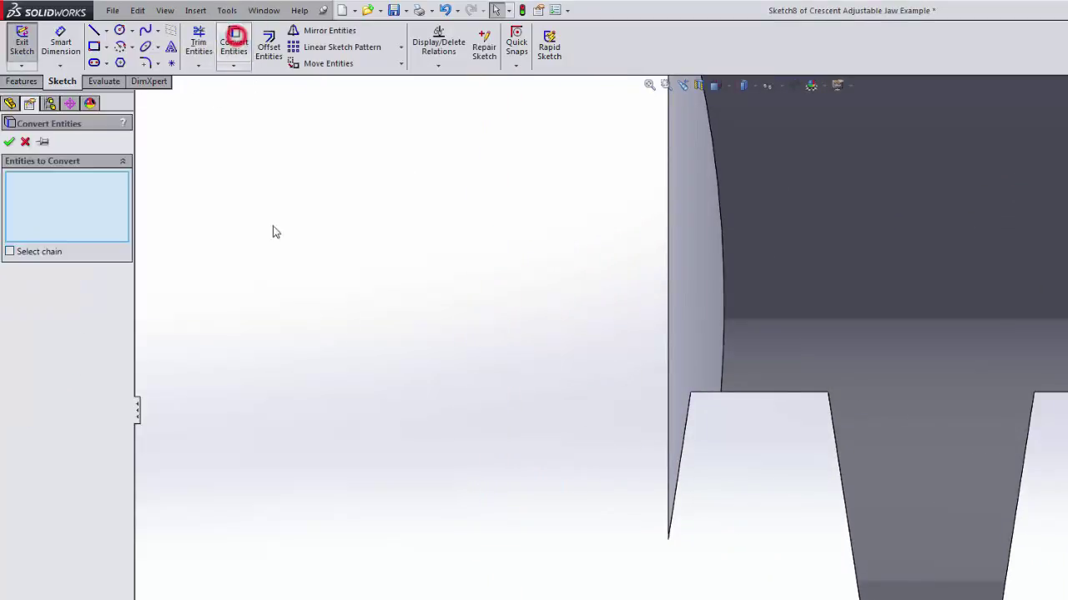
{"action": "left_click", "coordinate": [683, 445]}
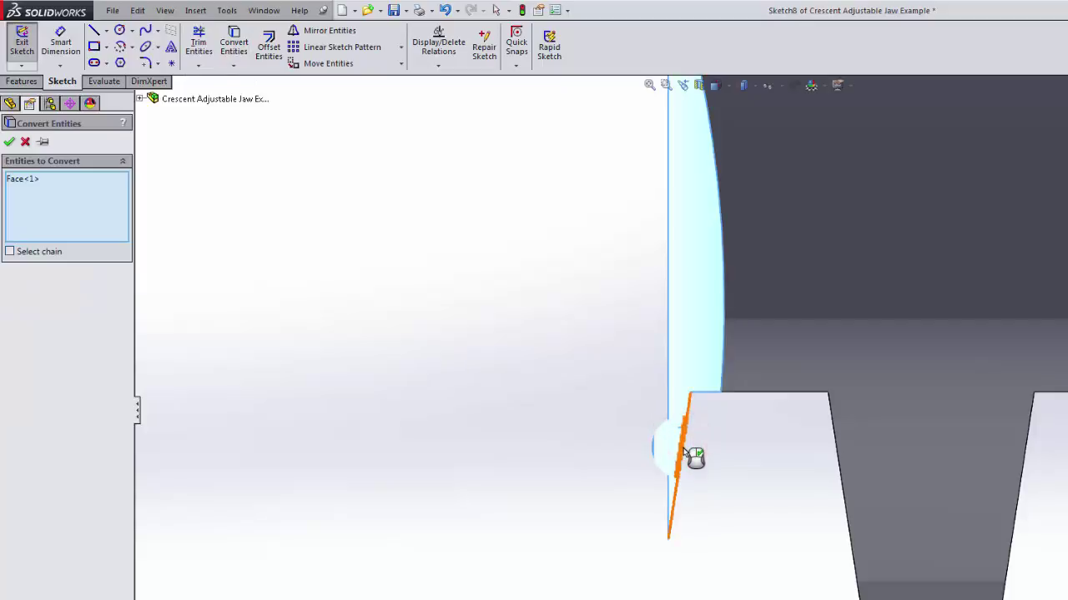
{"action": "left_click", "coordinate": [25, 142]}
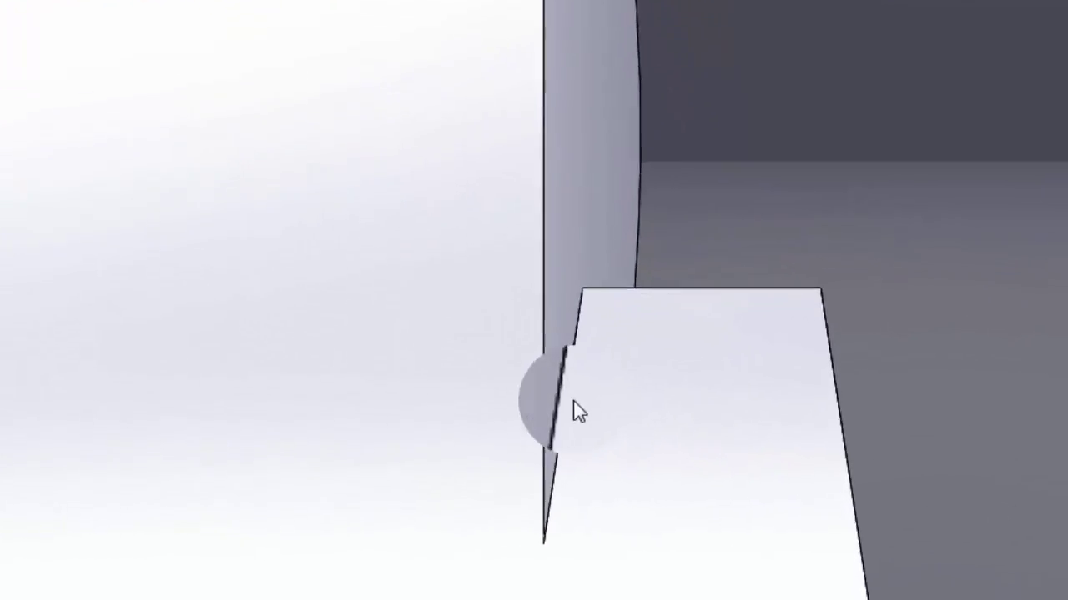
{"action": "left_click", "coordinate": [568, 408]}
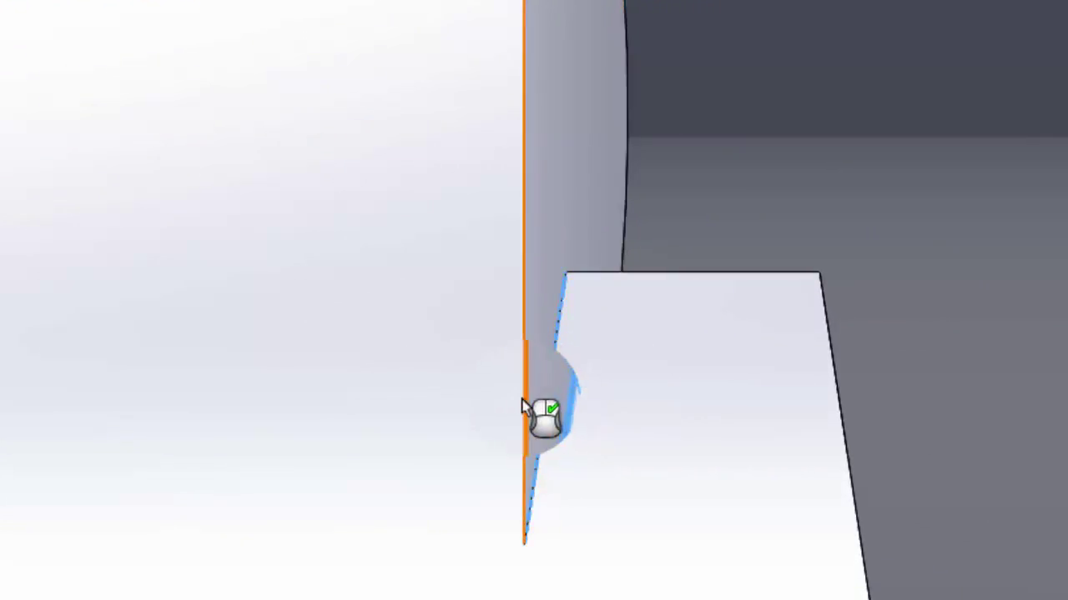
{"action": "left_click", "coordinate": [521, 402]}
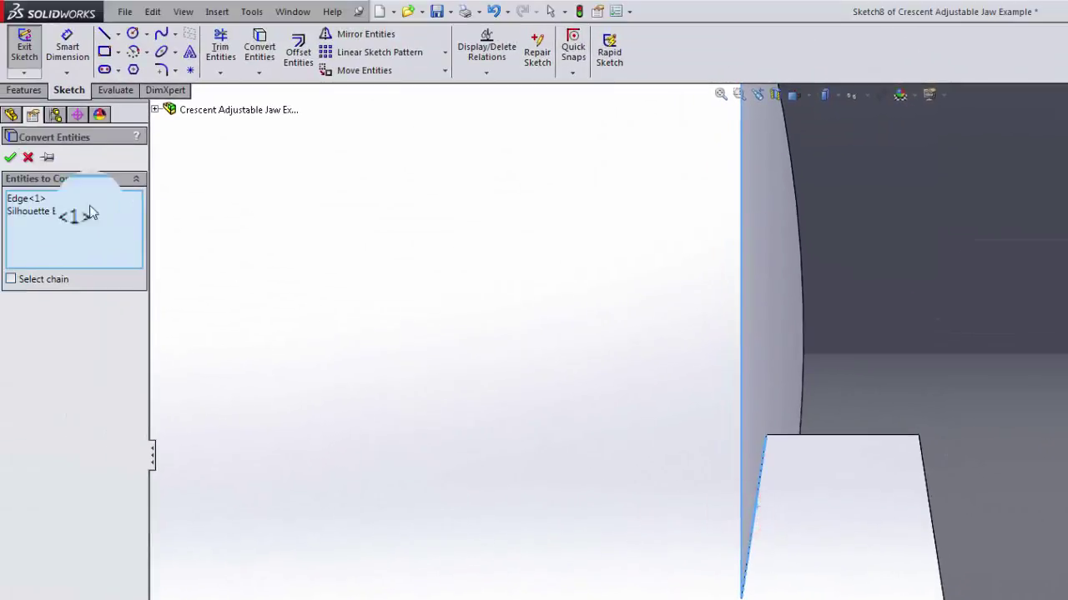
{"action": "left_click", "coordinate": [10, 158]}
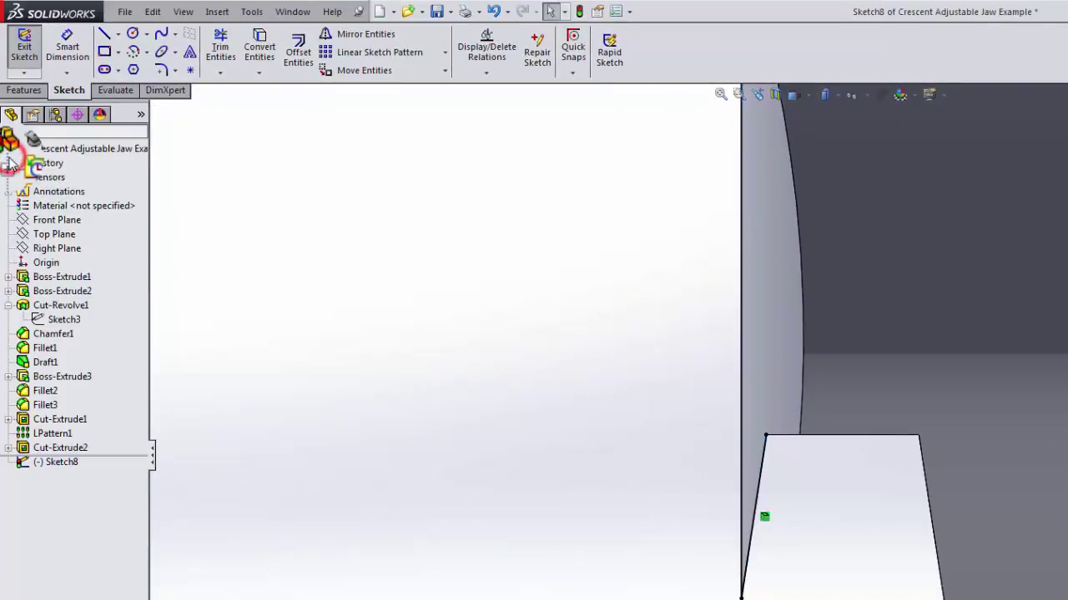
Sketch a horizontal line from the upper end of the slanted edge to the converted silhouette line.
{"action": "left_click", "coordinate": [104, 34]}
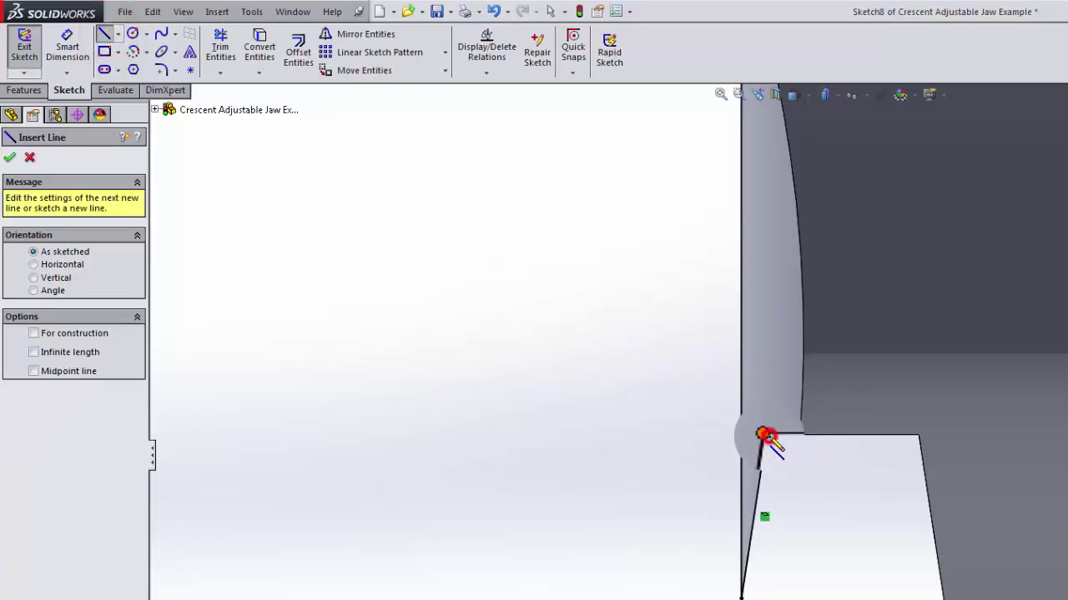
{"action": "left_click", "coordinate": [765, 435]}
{"action": "left_click", "coordinate": [740, 435]}
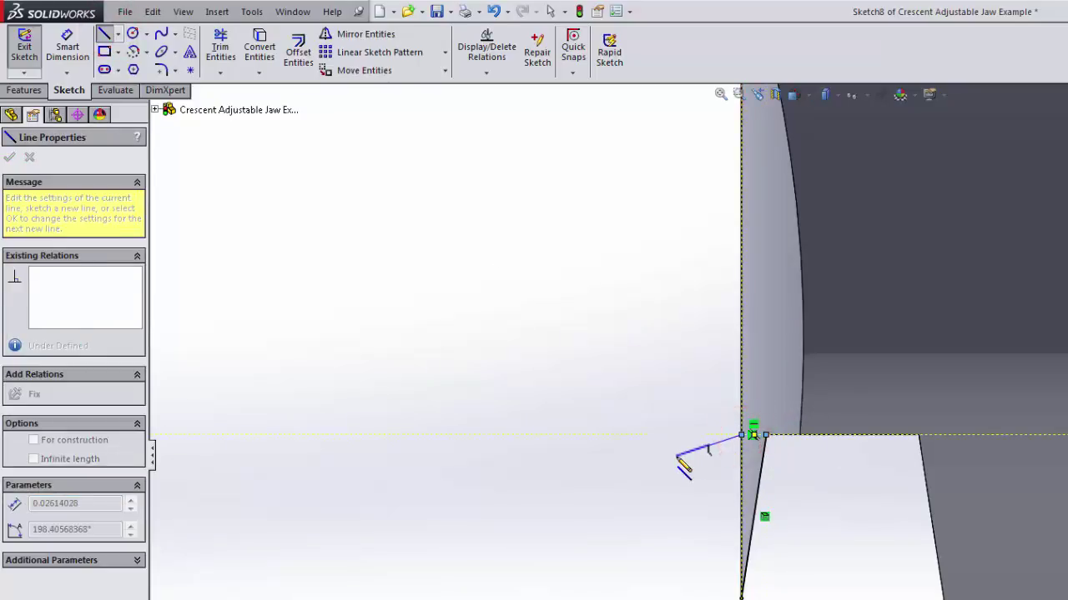
{"action": "key", "text": "Escape"}
Power trim the silhouette line above the horizontal line to leave a closed triangle, and exit the sketch.
{"action": "left_click", "coordinate": [220, 47]}
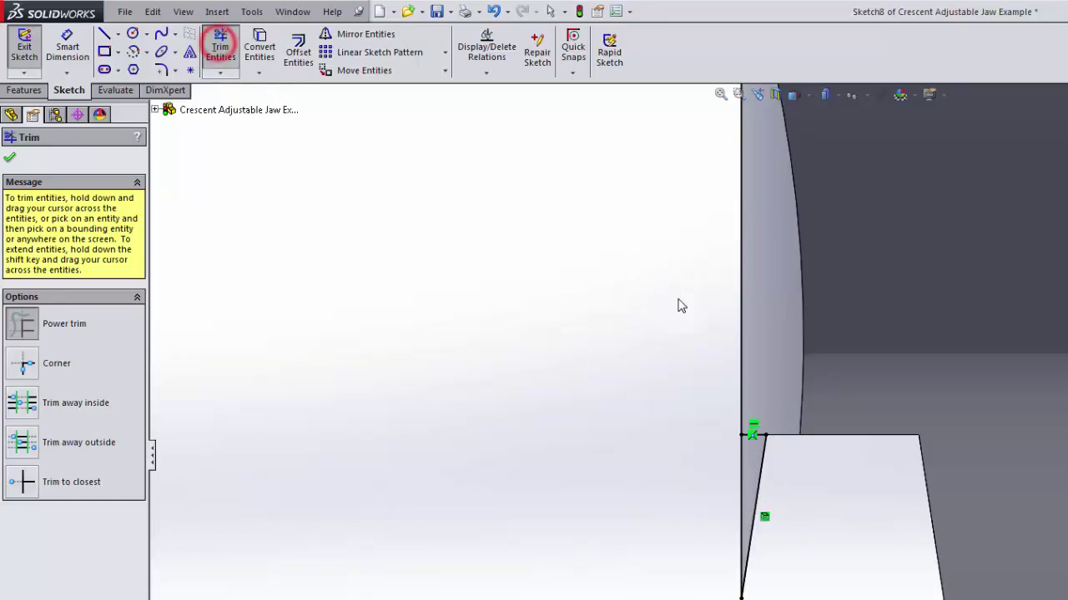
{"action": "mouse_move", "coordinate": [677, 298]}
{"action": "left_mouse_down"}
{"action": "mouse_move", "coordinate": [753, 315]}
{"action": "mouse_move", "coordinate": [603, 342]}
{"action": "left_mouse_up"}
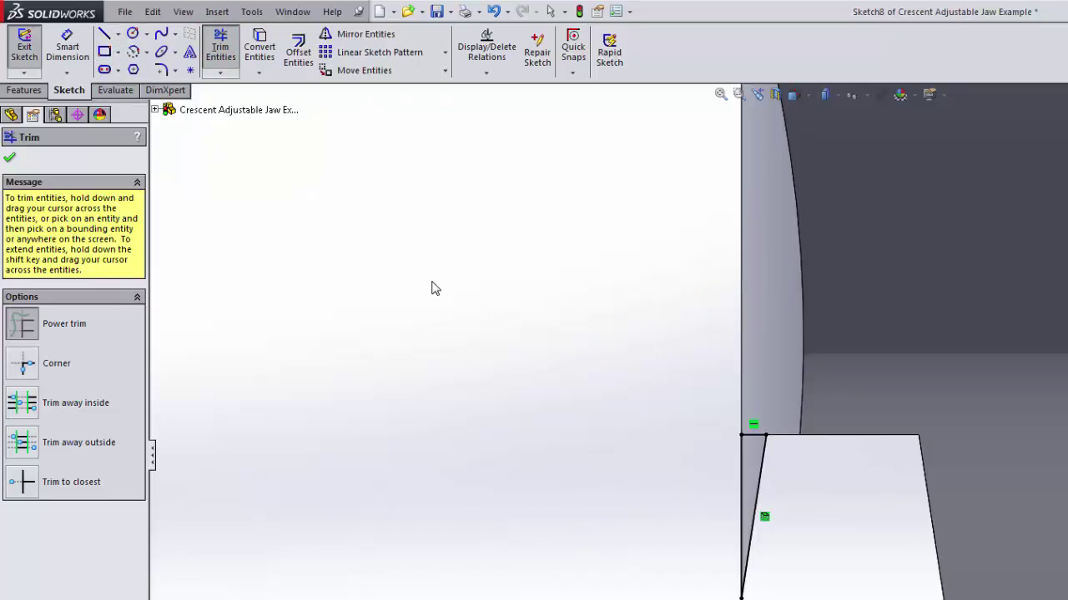
{"action": "key", "text": "Escape"}
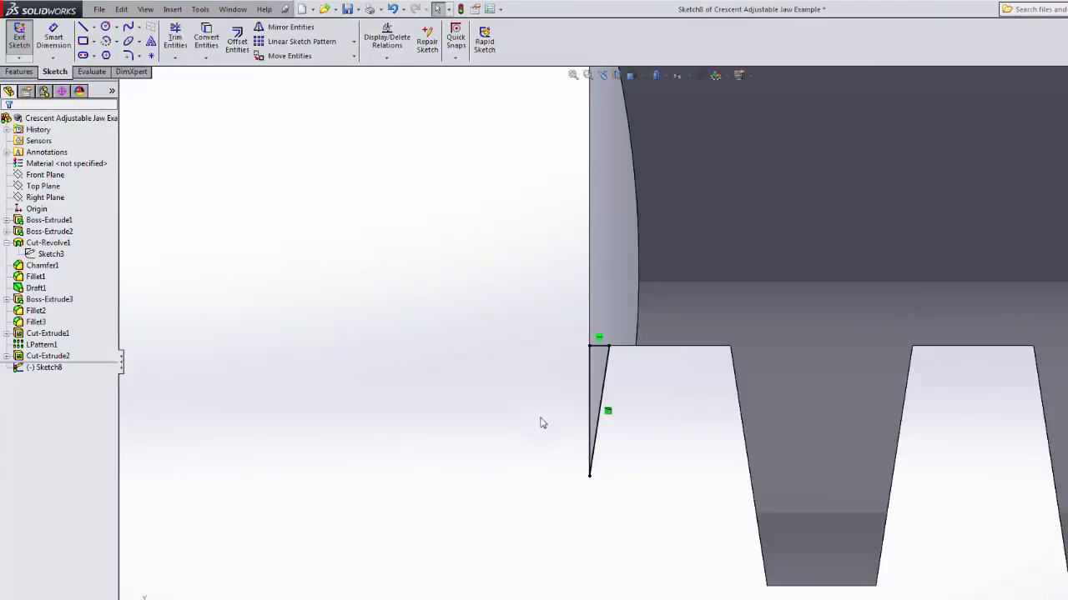
{"action": "left_click", "coordinate": [17, 38]}
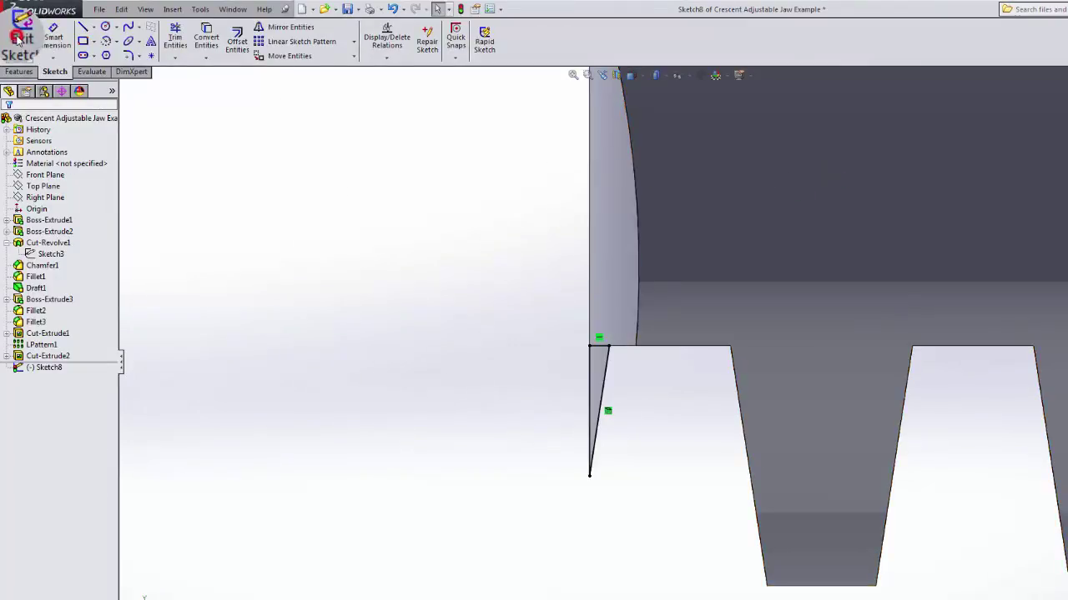
Create an extruded cut from the triangular contour with Through All - Both, removing the sliver beside the first tooth.
{"action": "left_click", "coordinate": [18, 72]}
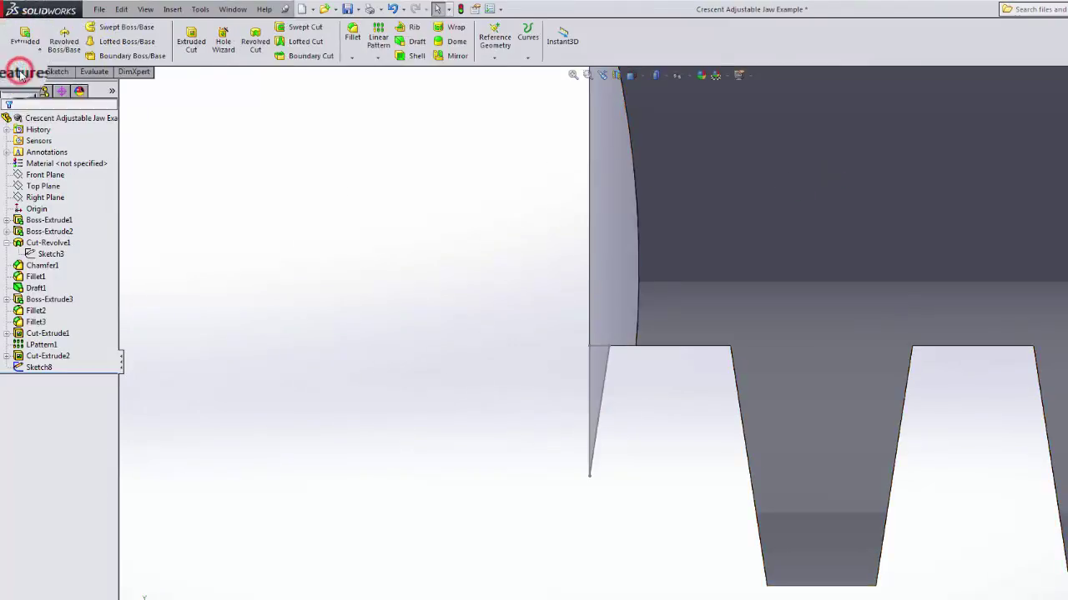
{"action": "left_click", "coordinate": [25, 37]}
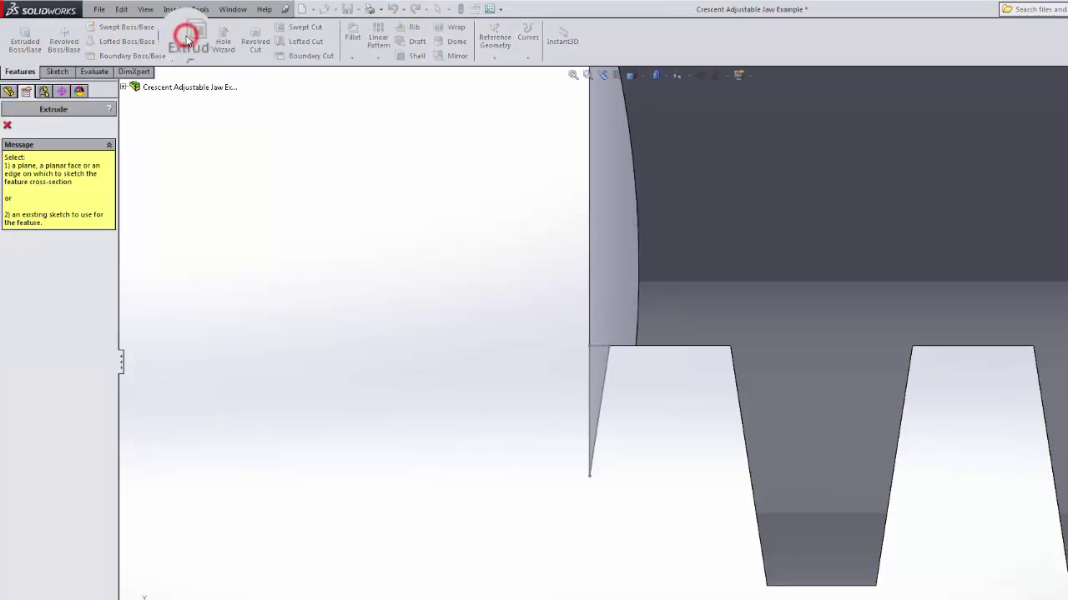
{"action": "left_click", "coordinate": [590, 391]}
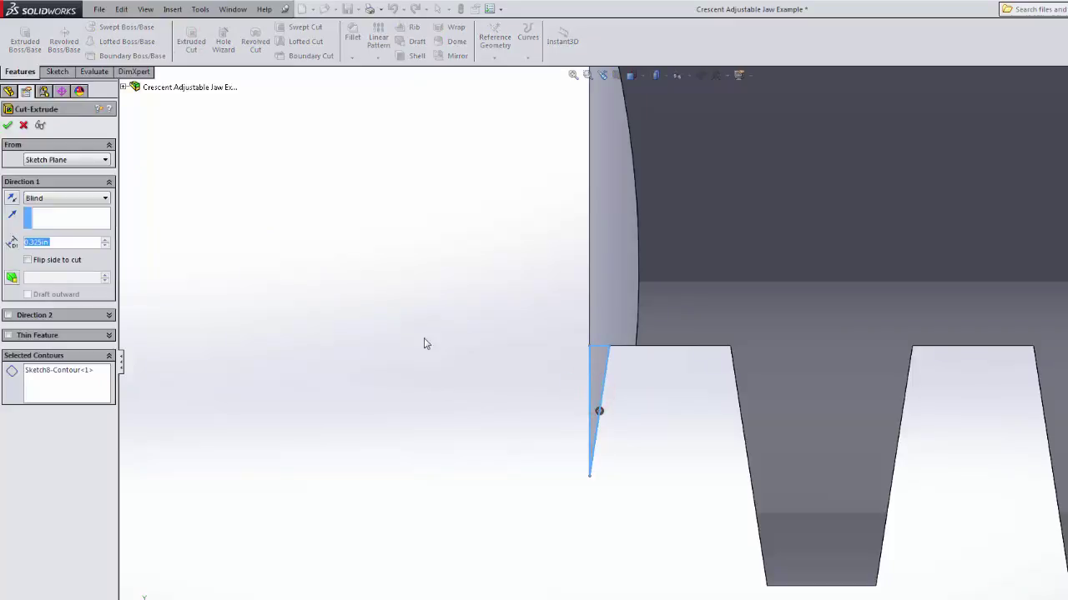
{"action": "left_click", "coordinate": [91, 201]}
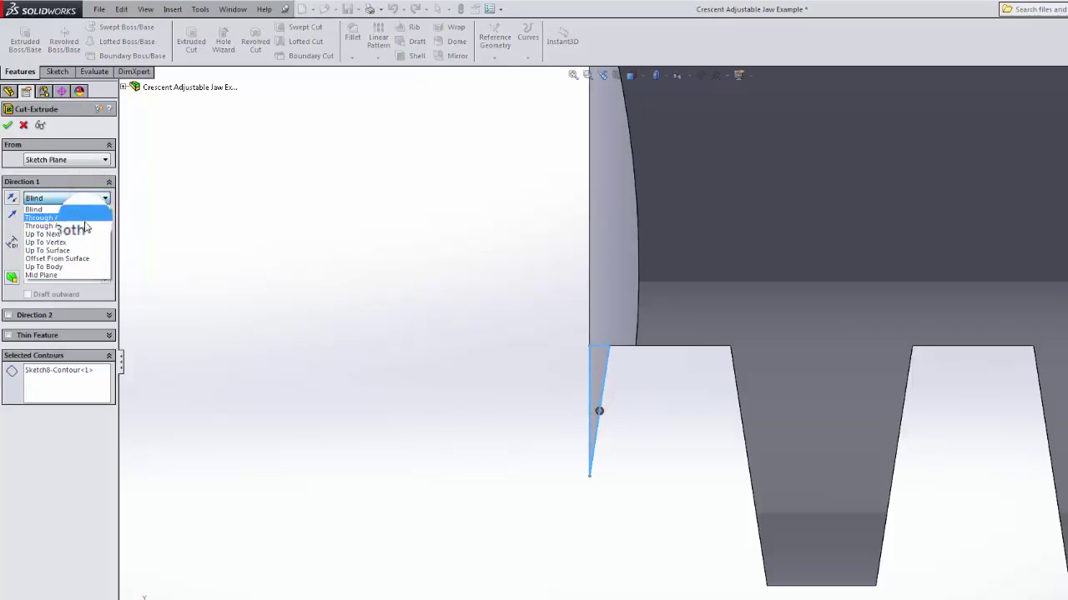
{"action": "left_click", "coordinate": [83, 221]}
{"action": "middle_click_drag", "start_coordinate": [362, 325], "coordinate": [398, 369]}
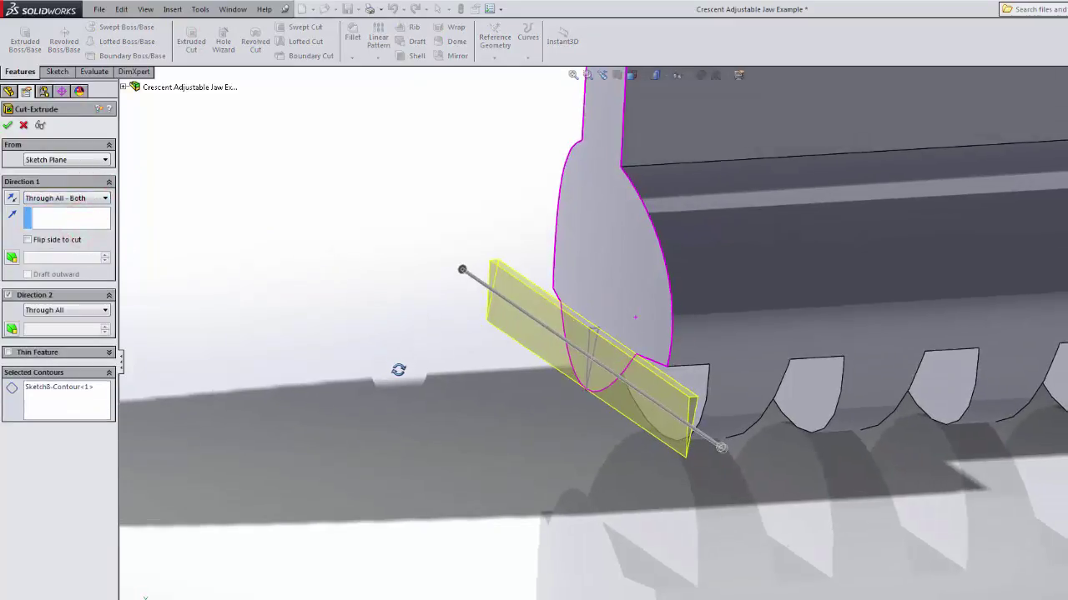
{"action": "left_click", "coordinate": [9, 127]}
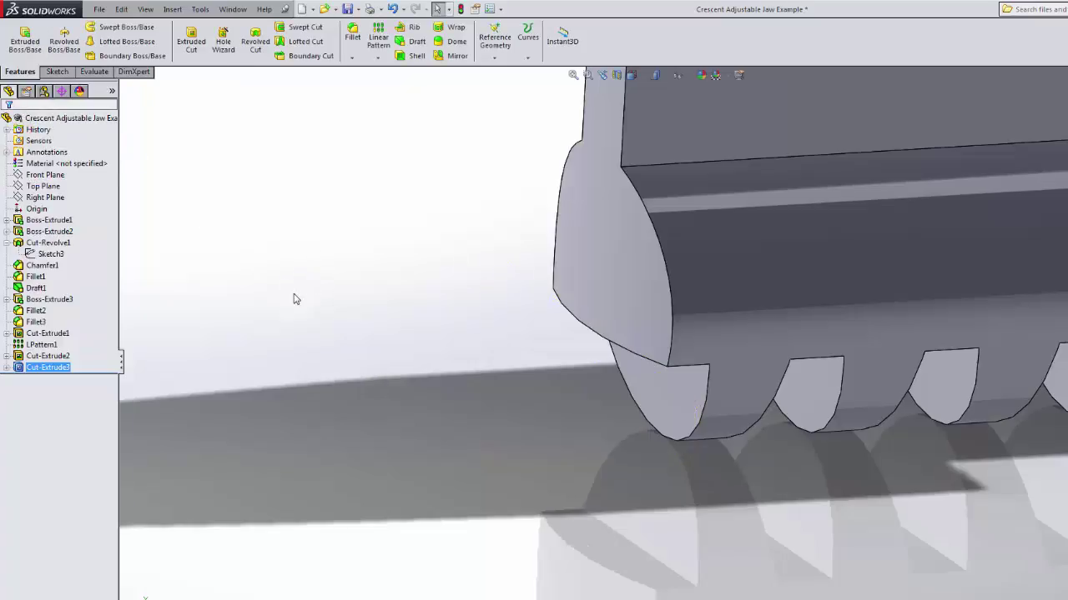
Examine the cleaned-up base end, the row of teeth and the overall jaw.
{"action": "middle_click_drag", "start_coordinate": [344, 308], "coordinate": [296, 219]}
{"action": "middle_click_drag", "start_coordinate": [367, 282], "coordinate": [538, 325]}
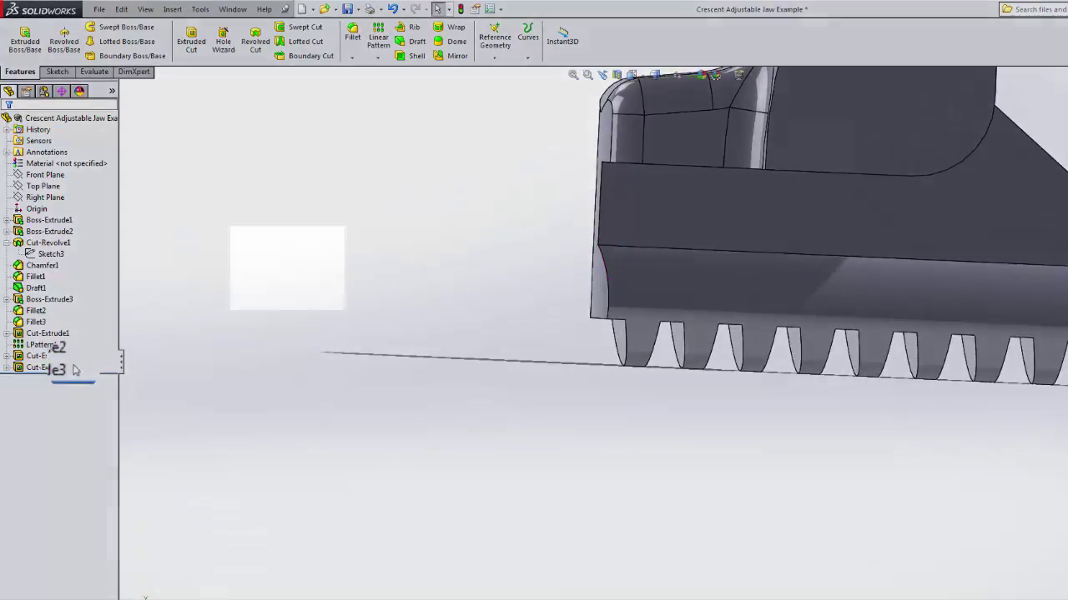
{"action": "scroll", "coordinate": [570, 358], "scroll_direction": "up", "scroll_amount": 5}
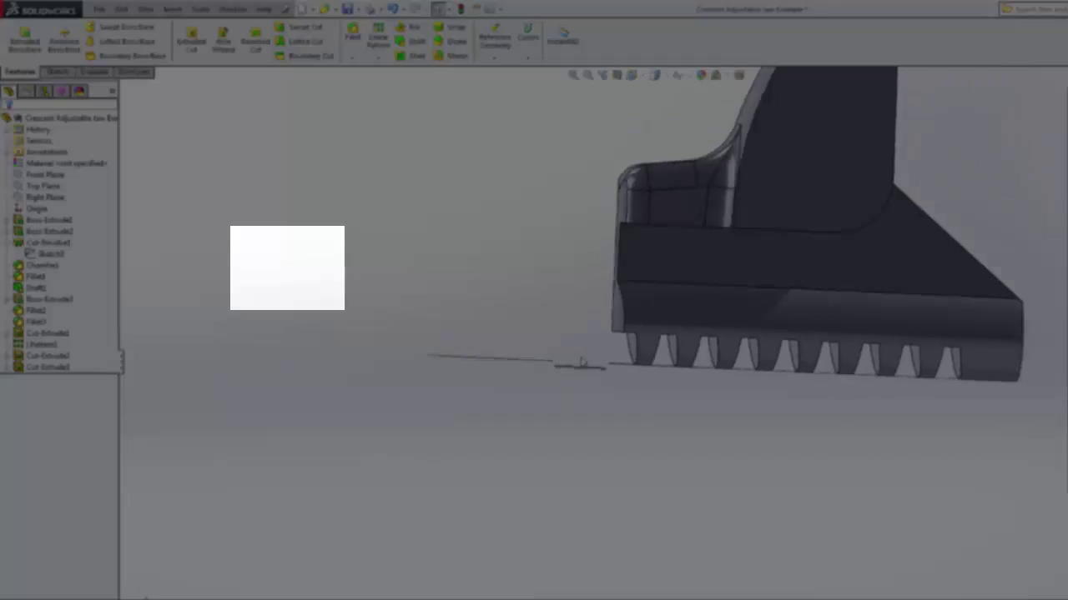
{"action": "scroll", "coordinate": [722, 304], "scroll_direction": "down", "scroll_amount": 3}
{"action": "scroll", "coordinate": [704, 317], "scroll_direction": "up", "scroll_amount": 3}
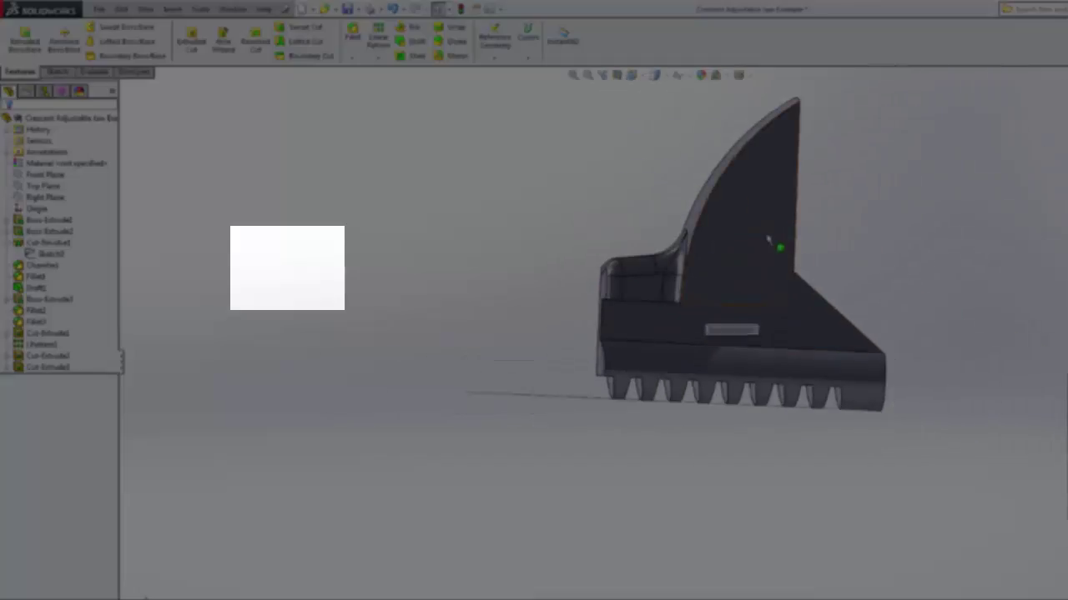
{"action": "scroll", "coordinate": [766, 241], "scroll_direction": "down", "scroll_amount": 2}
{"action": "scroll", "coordinate": [760, 253], "scroll_direction": "up", "scroll_amount": 2}
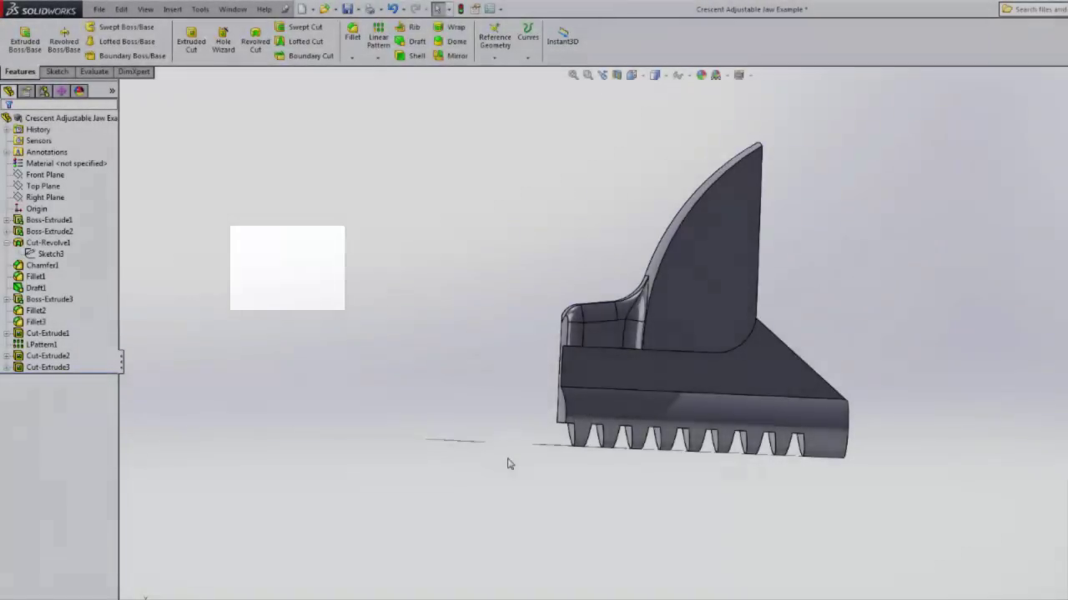
{"action": "scroll", "coordinate": [755, 297], "scroll_direction": "down", "scroll_amount": 3}
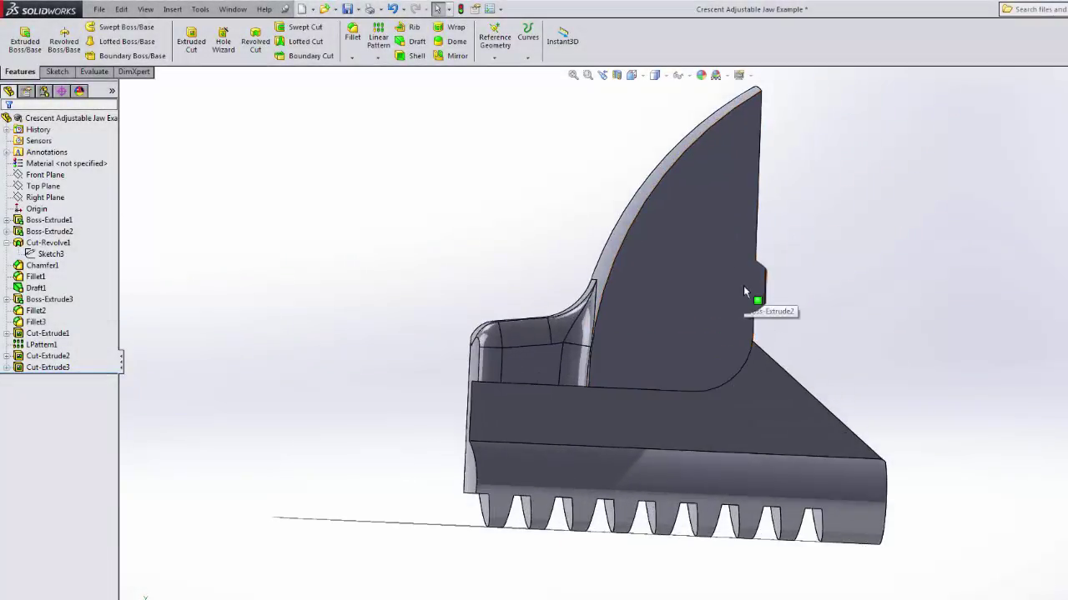
{"action": "scroll", "coordinate": [765, 292], "scroll_direction": "up", "scroll_amount": 4}
{"action": "scroll", "coordinate": [809, 304], "scroll_direction": "down", "scroll_amount": 2}
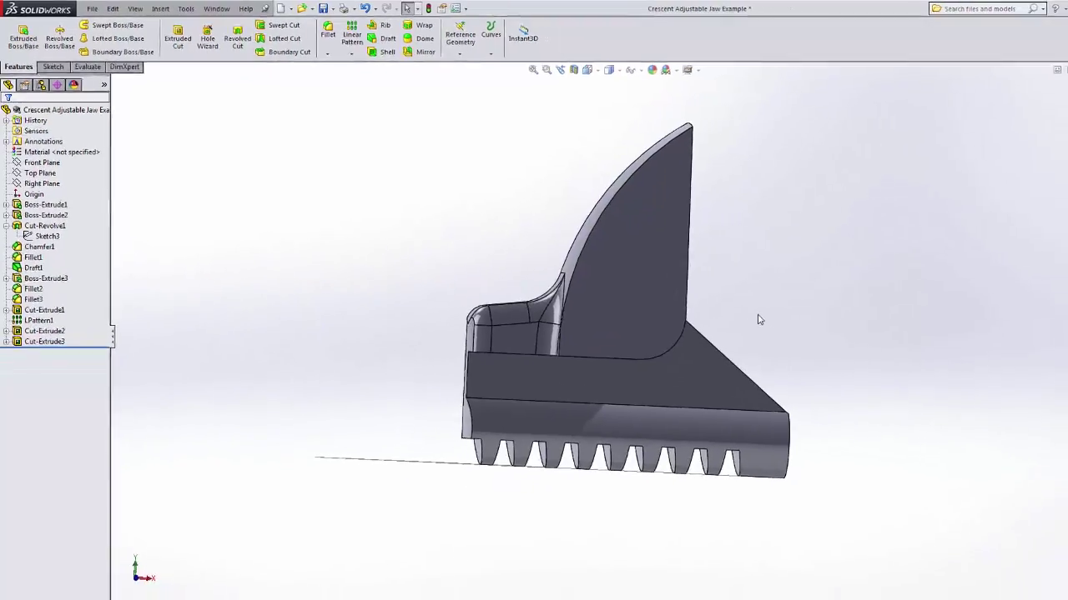
Expand the extrude and cut features to list their sketches, and roll the model back to just after Boss-Extrude1.
{"action": "middle_click_drag", "start_coordinate": [766, 328], "coordinate": [766, 440]}
{"action": "left_click", "coordinate": [5, 324]}
{"action": "left_click", "coordinate": [6, 314]}
{"action": "left_click", "coordinate": [6, 294]}
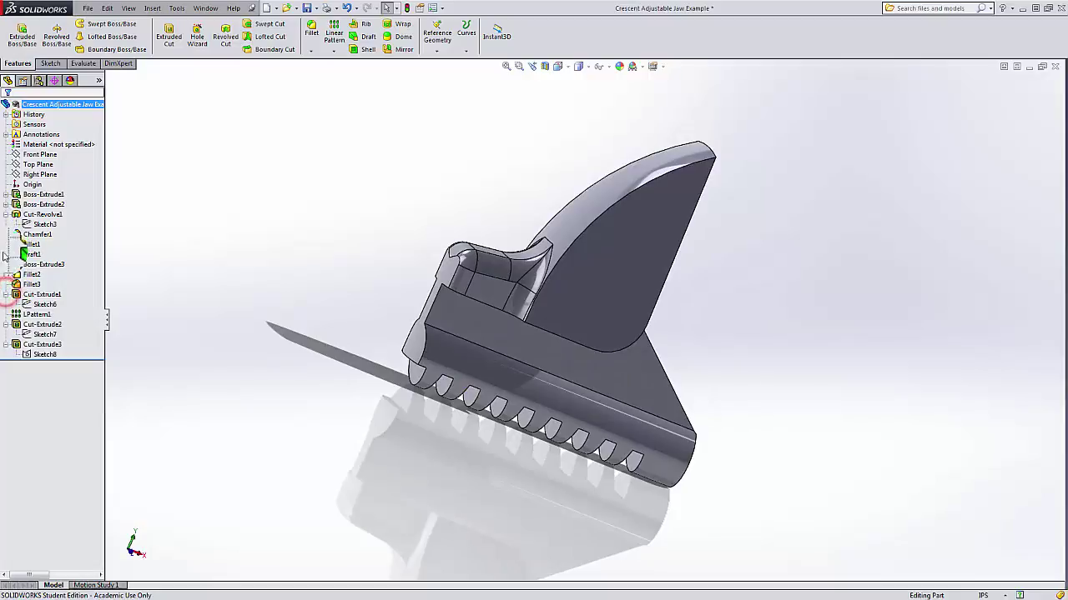
{"action": "left_click", "coordinate": [6, 264]}
{"action": "left_click", "coordinate": [6, 204]}
{"action": "left_click", "coordinate": [6, 194]}
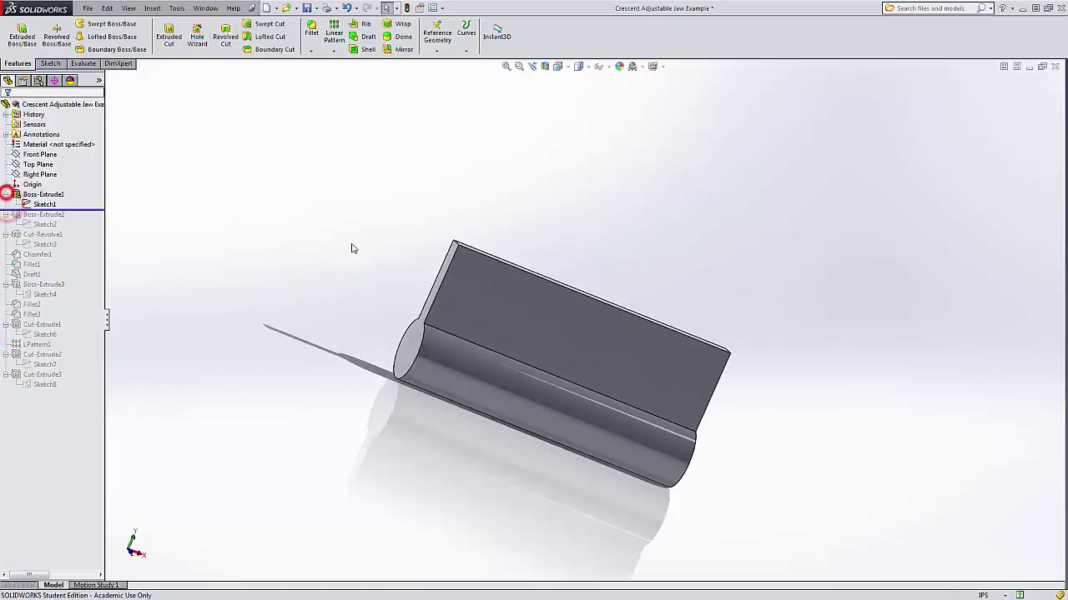
{"action": "mouse_move", "coordinate": [351, 244]}
{"action": "middle_mouse_down"}
{"action": "mouse_move", "coordinate": [309, 313]}
{"action": "mouse_move", "coordinate": [335, 289]}
{"action": "middle_mouse_up"}
{"action": "mouse_move", "coordinate": [493, 245]}
{"action": "middle_mouse_down"}
{"action": "mouse_move", "coordinate": [464, 216]}
{"action": "mouse_move", "coordinate": [428, 270]}
{"action": "mouse_move", "coordinate": [470, 262]}
{"action": "mouse_move", "coordinate": [489, 220]}
{"action": "middle_mouse_up"}
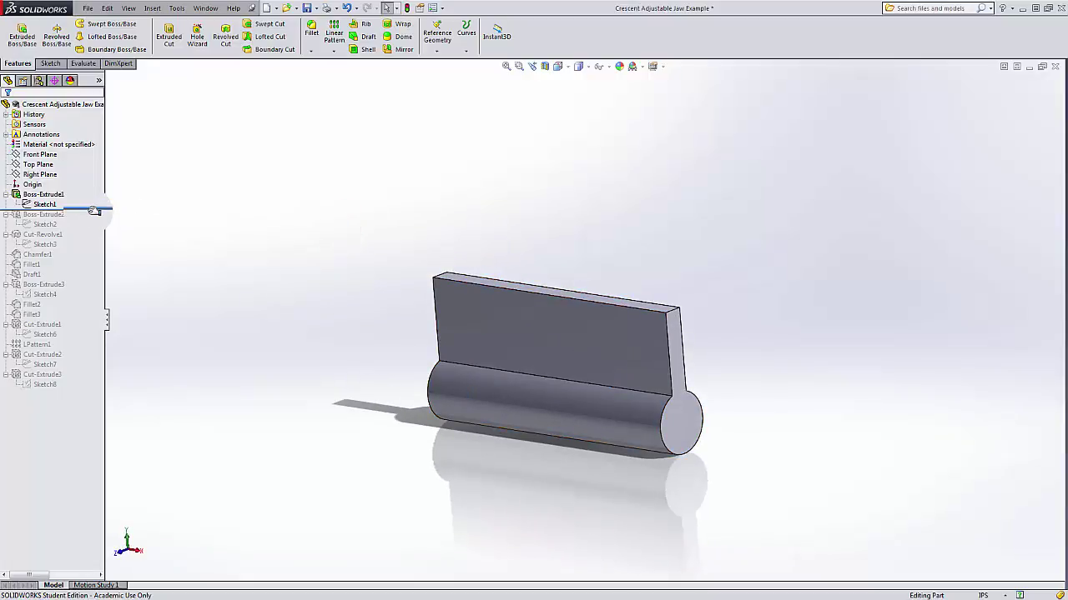
Roll forward through Boss-Extrude2, show the dimensions of Boss-Extrude1, examine them from the side and end, and clear the selection.
{"action": "left_click_drag", "start_coordinate": [89, 211], "coordinate": [92, 230]}
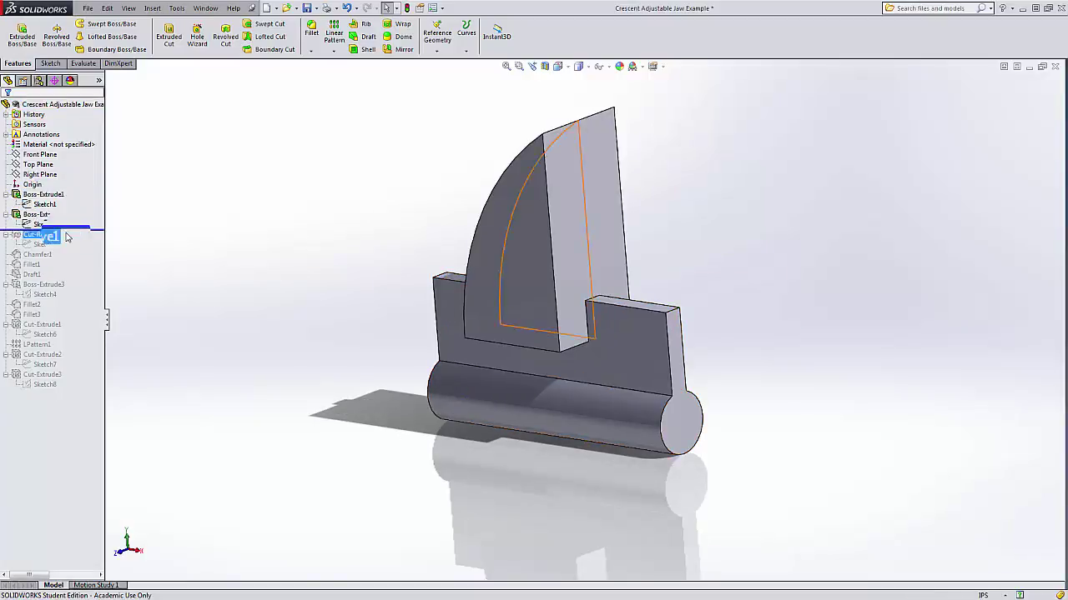
{"action": "left_click", "coordinate": [46, 195]}
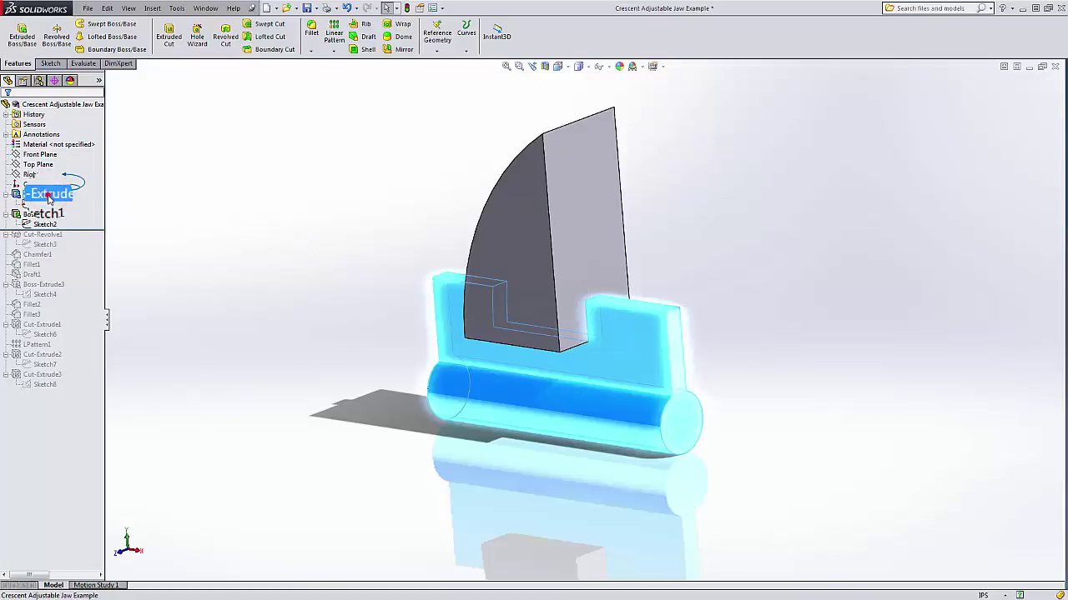
{"action": "double_click", "coordinate": [48, 195]}
{"action": "middle_click_drag", "start_coordinate": [319, 332], "coordinate": [356, 338]}
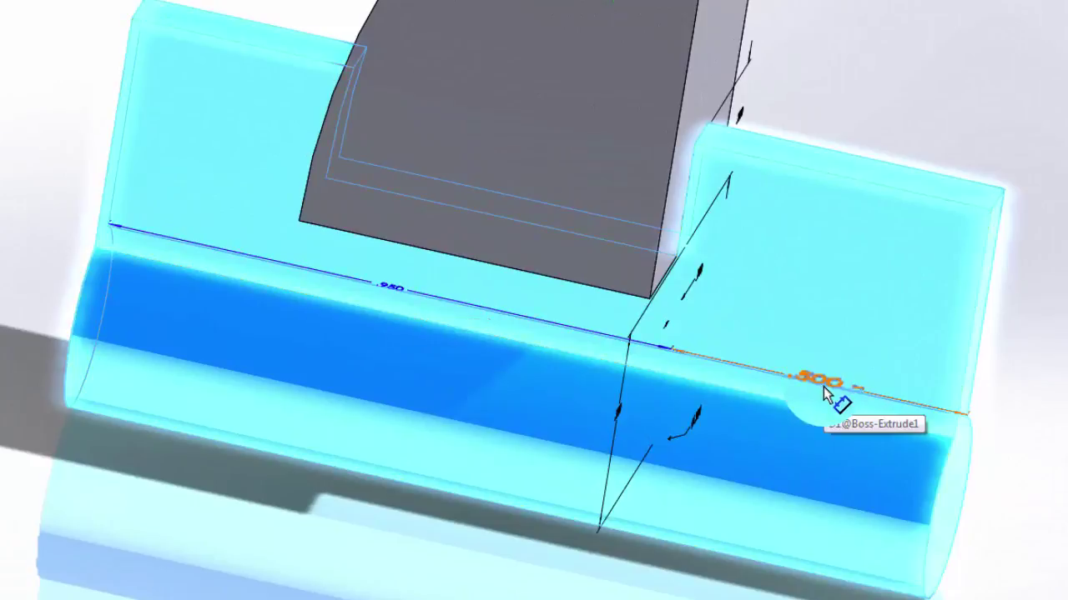
{"action": "middle_click_drag", "start_coordinate": [715, 398], "coordinate": [743, 302]}
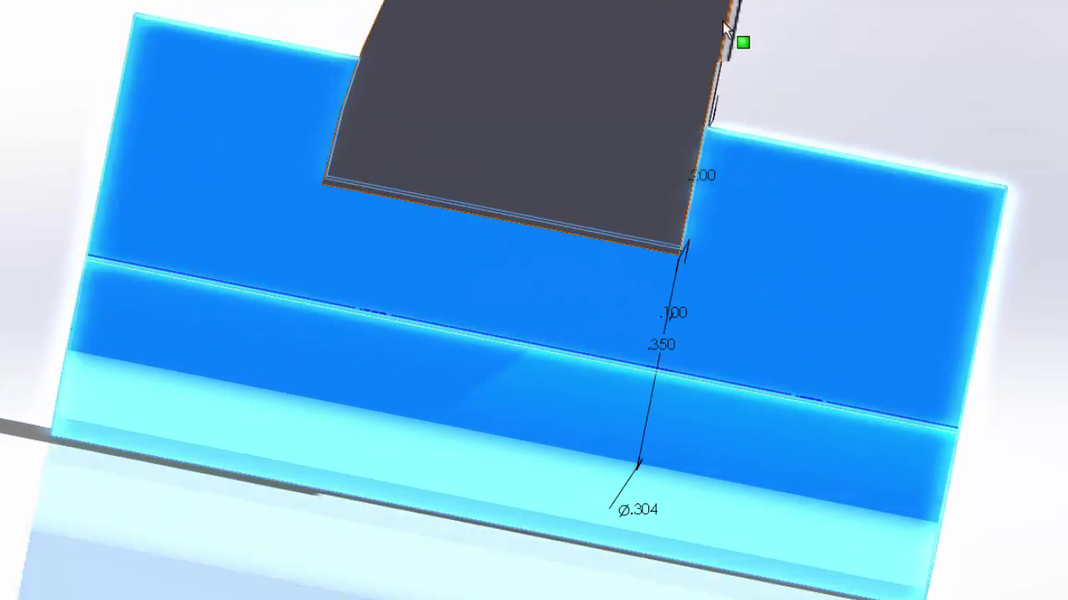
{"action": "middle_click_drag", "start_coordinate": [722, 20], "coordinate": [791, 43]}
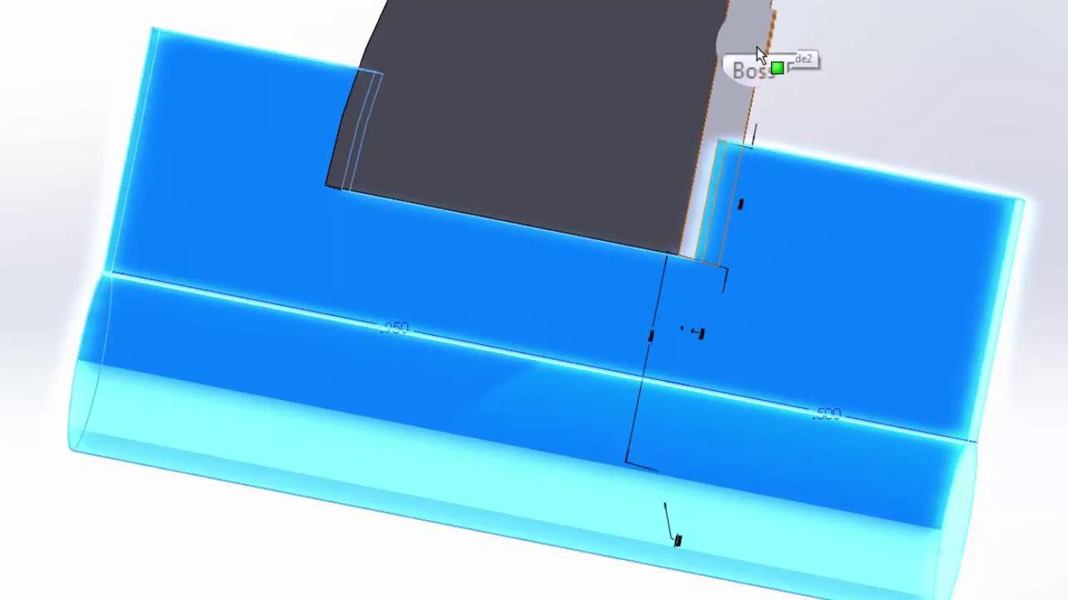
{"action": "middle_click_drag", "start_coordinate": [851, 85], "coordinate": [758, 73]}
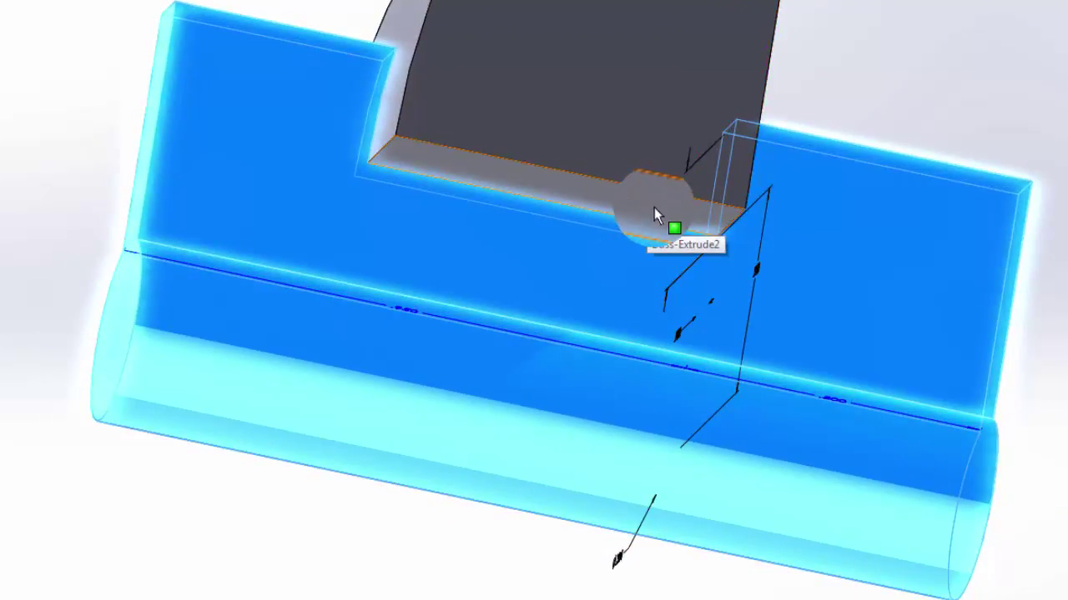
{"action": "middle_click_drag", "start_coordinate": [654, 207], "coordinate": [445, 243]}
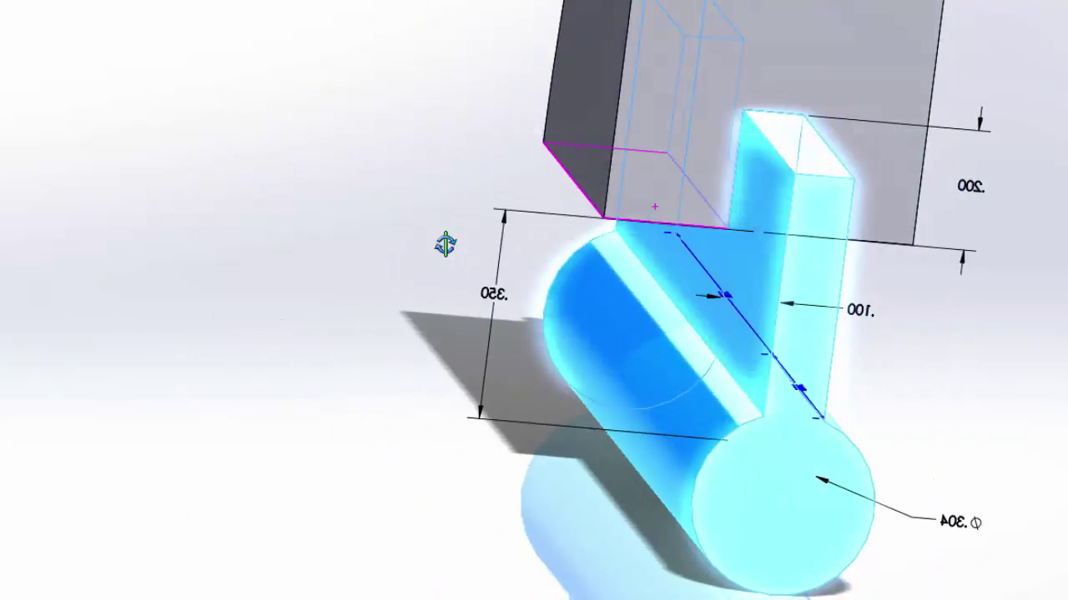
{"action": "scroll", "coordinate": [574, 250], "scroll_direction": "up", "scroll_amount": 1}
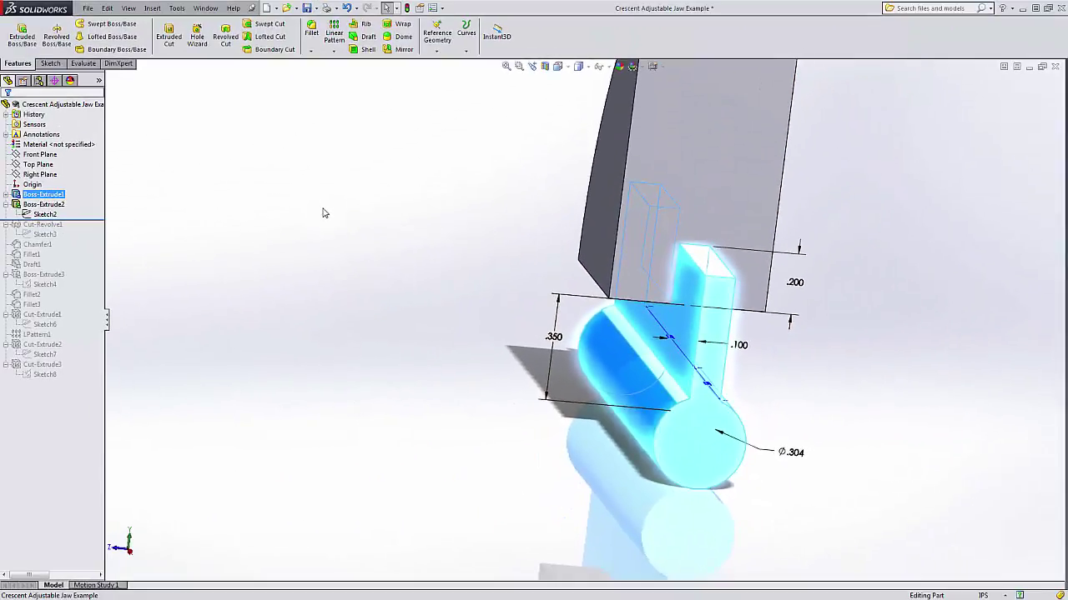
{"action": "left_click", "coordinate": [392, 205]}
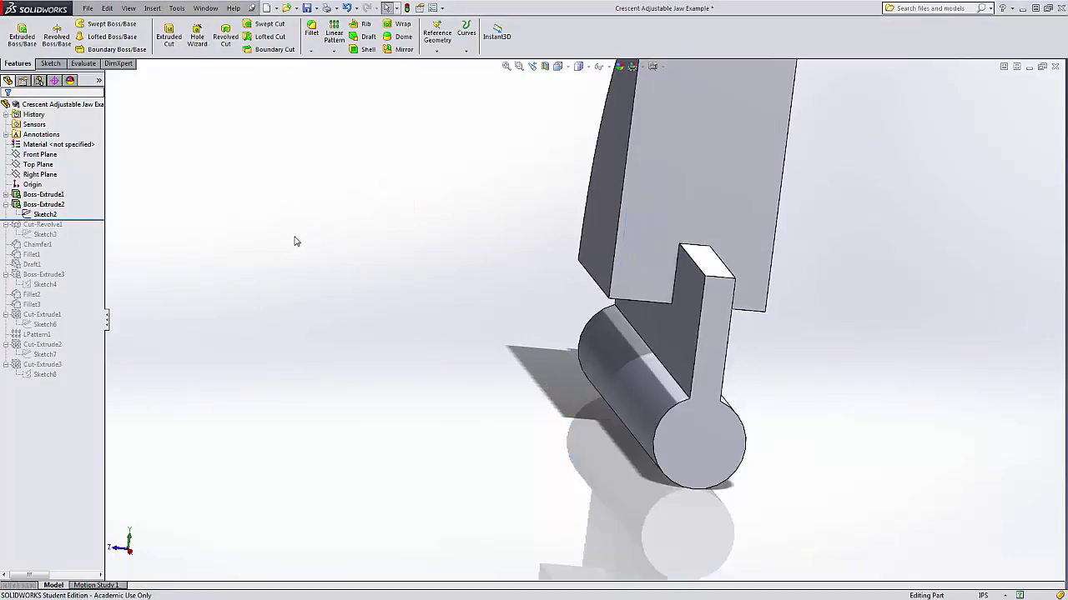
Roll forward through Cut-Revolve1 and examine the curved jaw back and the separate leftover piece on the base.
{"action": "left_click_drag", "start_coordinate": [96, 219], "coordinate": [93, 243]}
{"action": "scroll", "coordinate": [350, 260], "scroll_direction": "up", "scroll_amount": 3}
{"action": "middle_click_drag", "start_coordinate": [355, 262], "coordinate": [497, 311]}
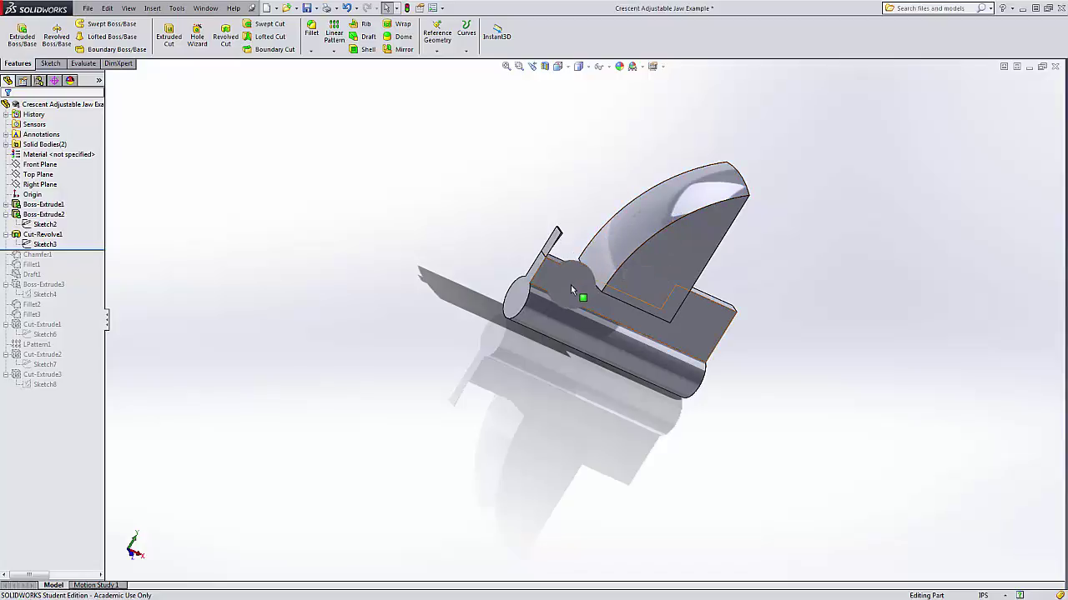
{"action": "mouse_move", "coordinate": [542, 259]}
{"action": "middle_mouse_down"}
{"action": "mouse_move", "coordinate": [495, 278]}
{"action": "mouse_move", "coordinate": [542, 250]}
{"action": "middle_mouse_up"}
{"action": "scroll", "coordinate": [543, 250], "scroll_direction": "down", "scroll_amount": 3}
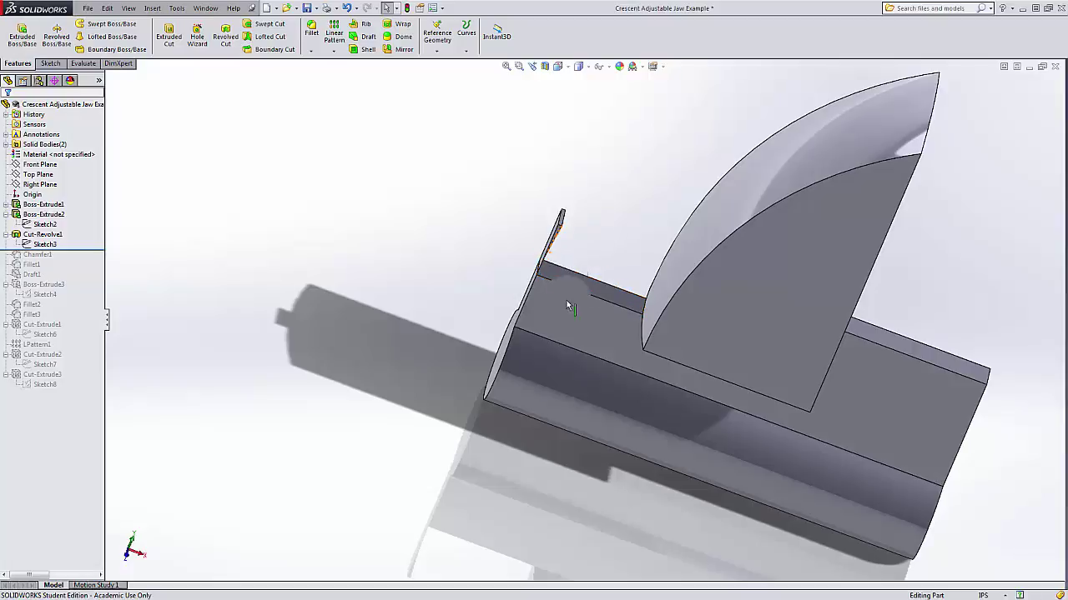
{"action": "middle_click_drag", "start_coordinate": [595, 218], "coordinate": [582, 190]}
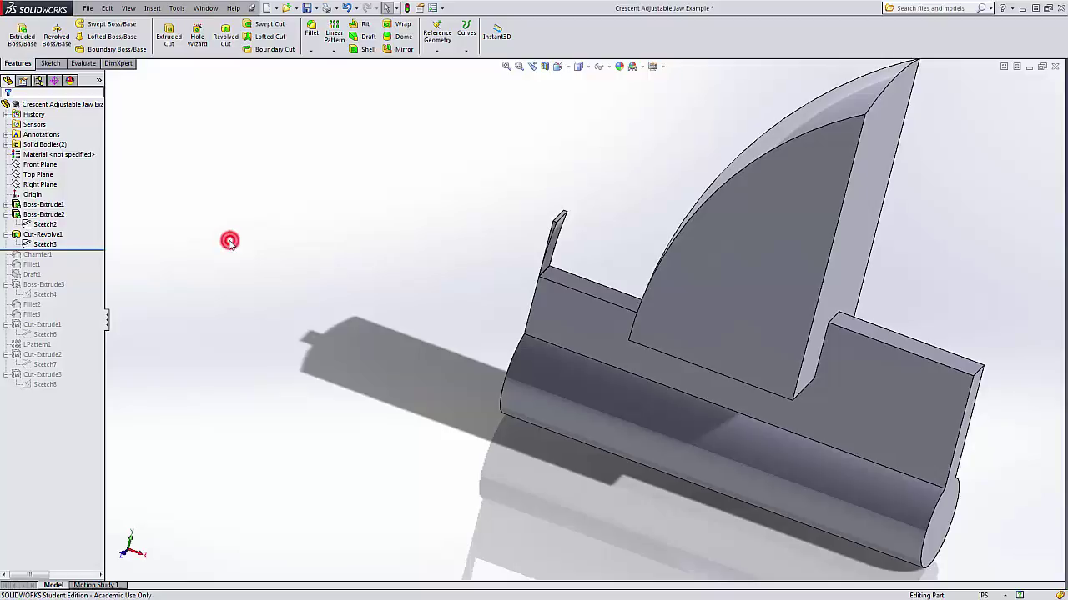
Roll forward through Chamfer1 and Fillet1 and examine the sloped web and the rounded lower jaw corner.
{"action": "left_click_drag", "start_coordinate": [87, 249], "coordinate": [92, 260]}
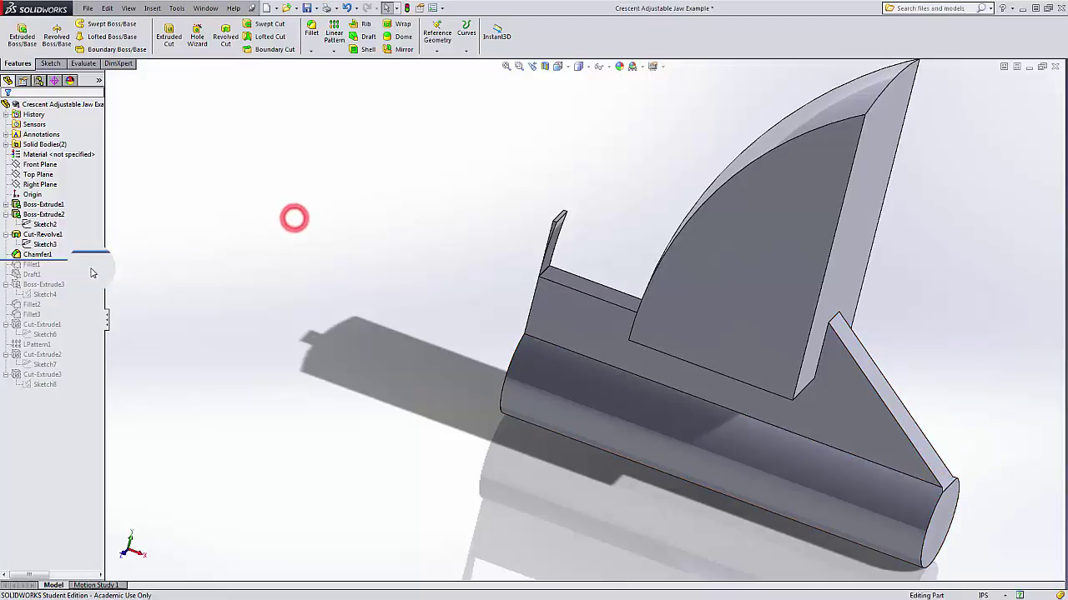
{"action": "left_click_drag", "start_coordinate": [93, 260], "coordinate": [93, 266]}
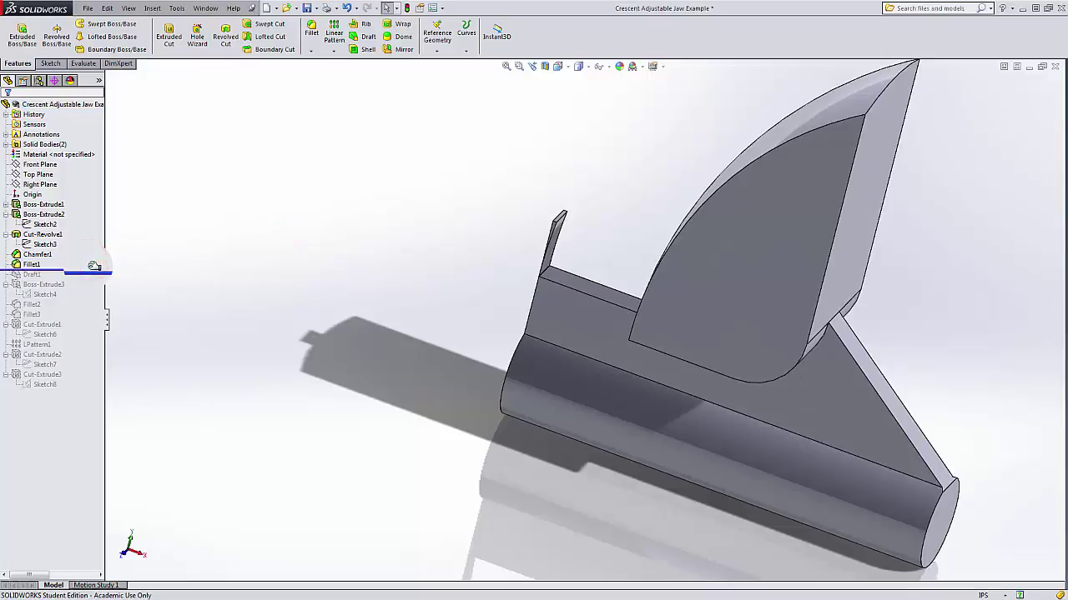
{"action": "middle_click_drag", "start_coordinate": [279, 300], "coordinate": [467, 216]}
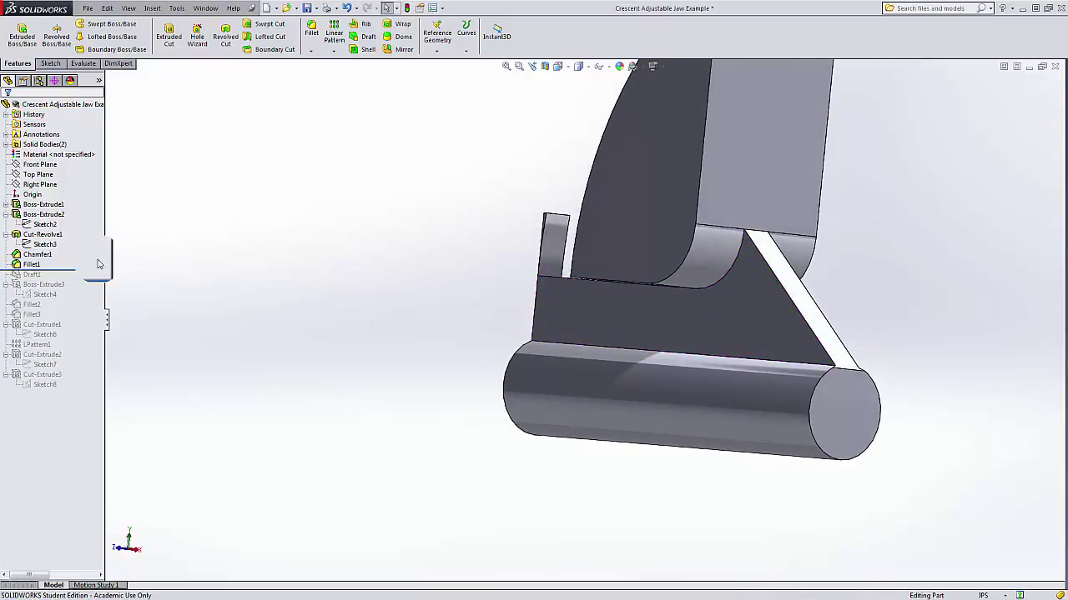
Roll forward through Draft1 and examine the tapered jaw faces from the end and from the opposite side.
{"action": "left_click_drag", "start_coordinate": [90, 270], "coordinate": [88, 280]}
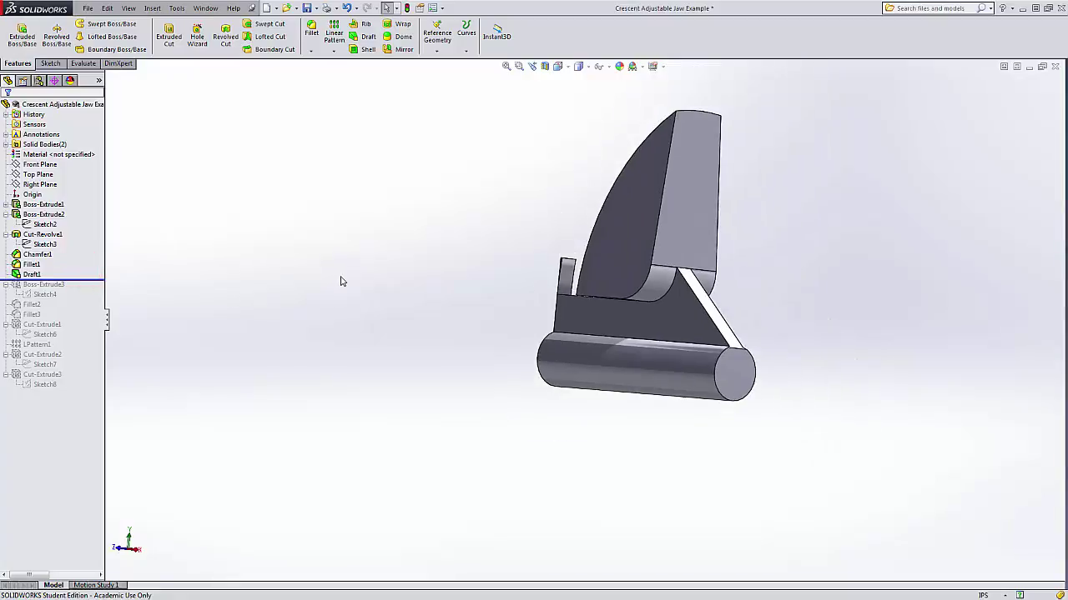
{"action": "middle_click_drag", "start_coordinate": [339, 284], "coordinate": [344, 293]}
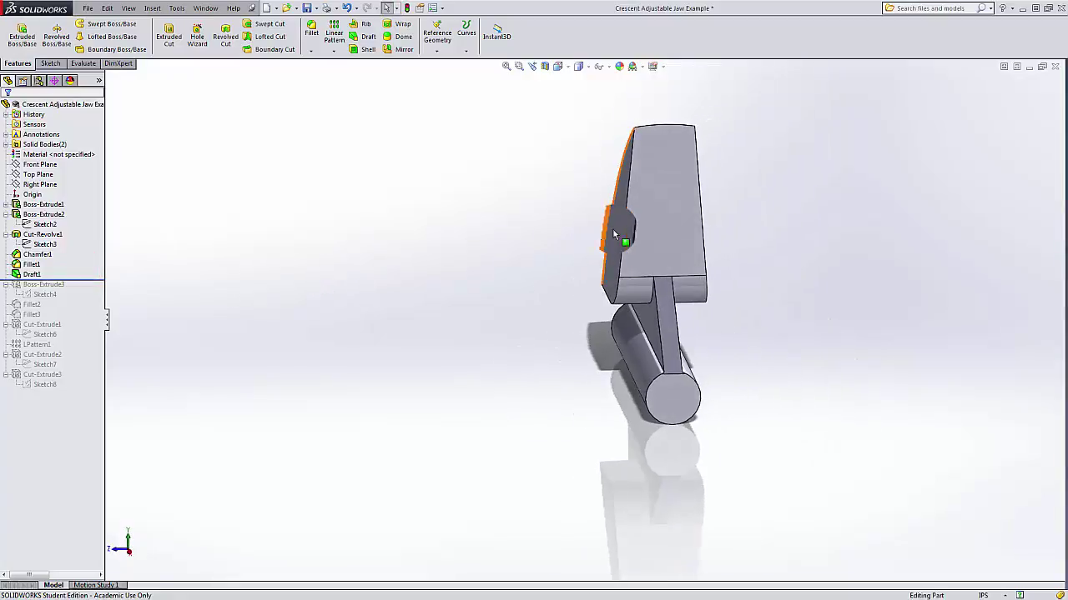
{"action": "middle_click_drag", "start_coordinate": [695, 220], "coordinate": [617, 245]}
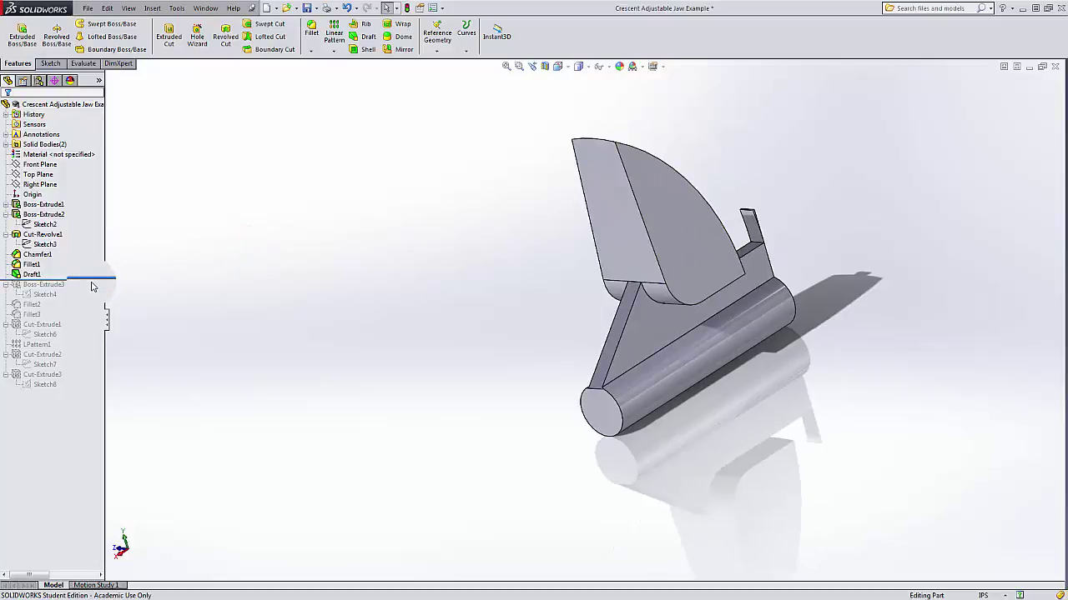
Roll forward through Boss-Extrude3 and check the parent references of this feature and its Sketch4.
{"action": "left_click_drag", "start_coordinate": [98, 279], "coordinate": [88, 303]}
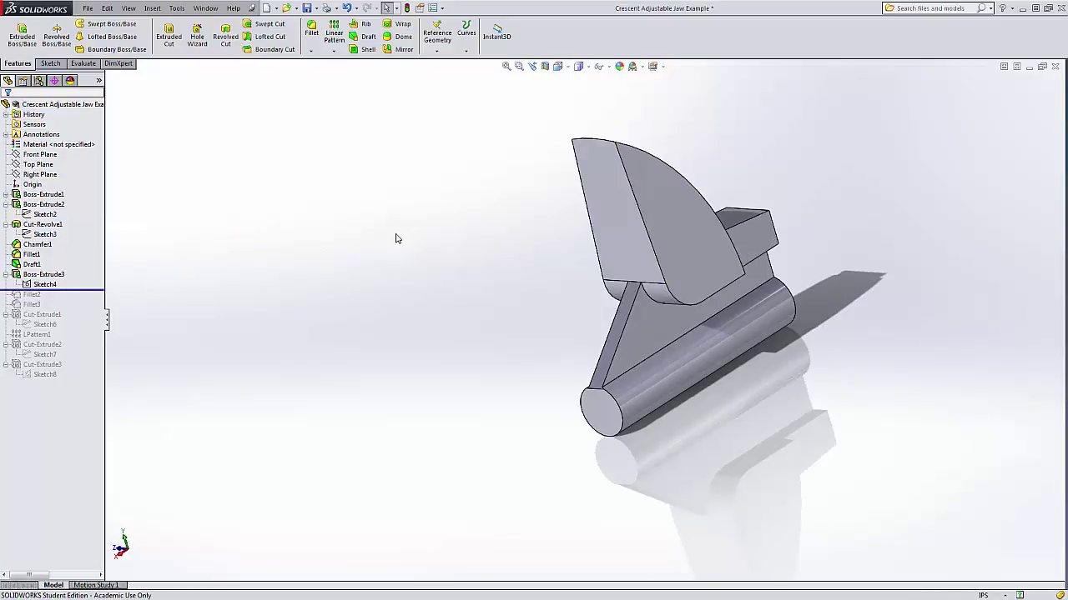
{"action": "middle_click_drag", "start_coordinate": [485, 217], "coordinate": [440, 270]}
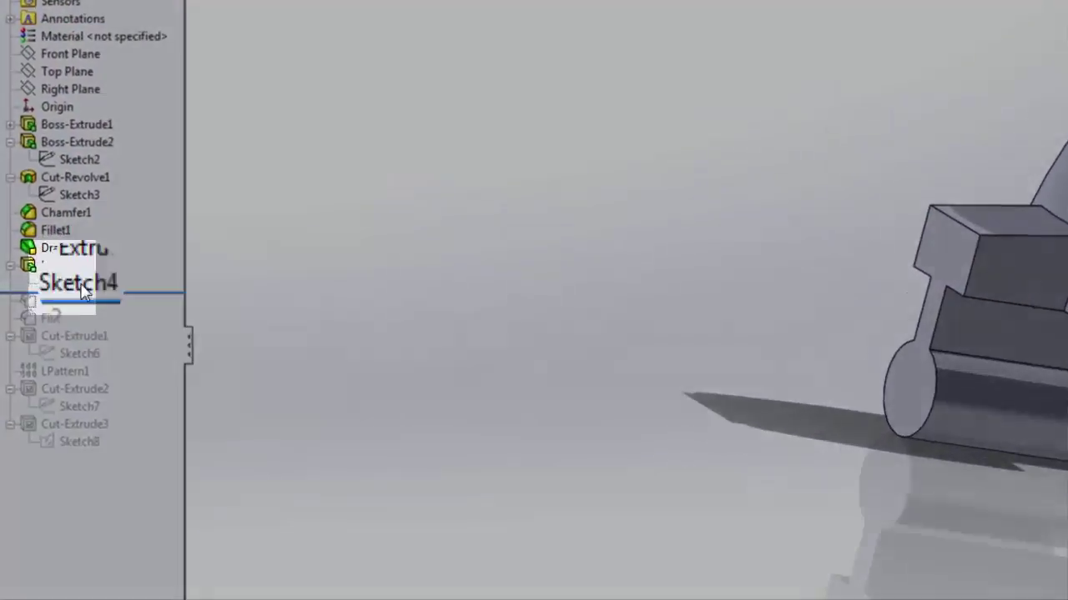
{"action": "left_click", "coordinate": [79, 284]}
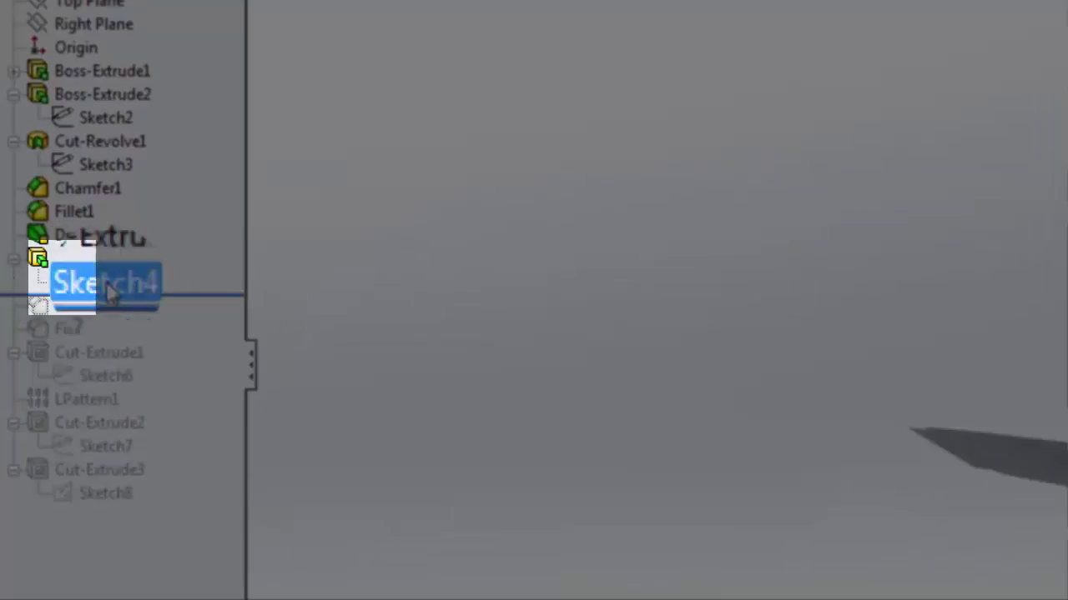
{"action": "left_click", "coordinate": [312, 290]}
{"action": "left_click", "coordinate": [82, 284]}
{"action": "left_click_drag", "start_coordinate": [149, 277], "coordinate": [102, 290]}
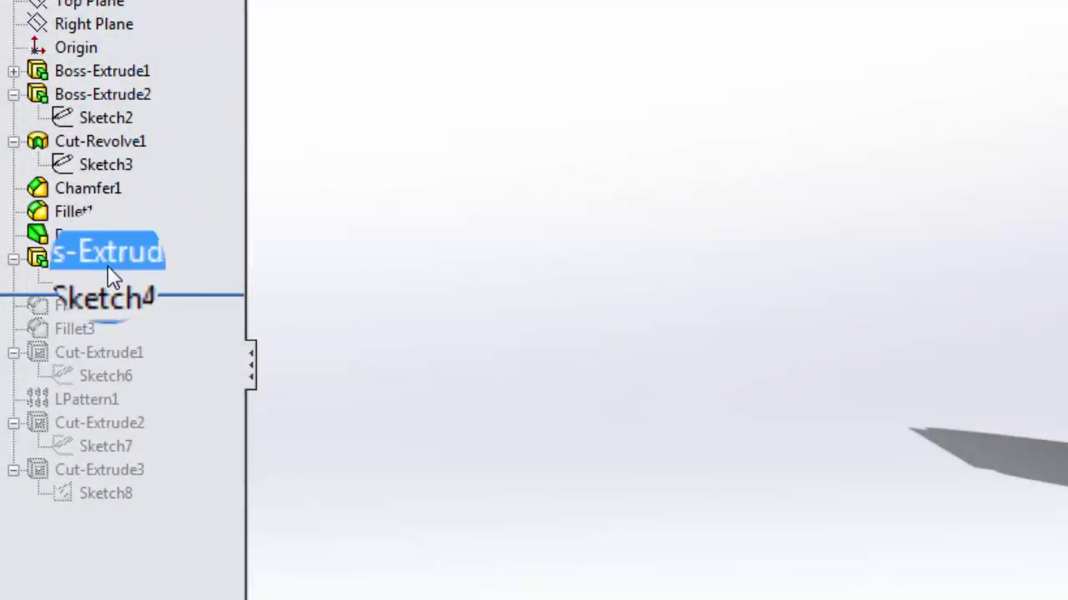
{"action": "left_click_drag", "start_coordinate": [106, 263], "coordinate": [106, 263]}
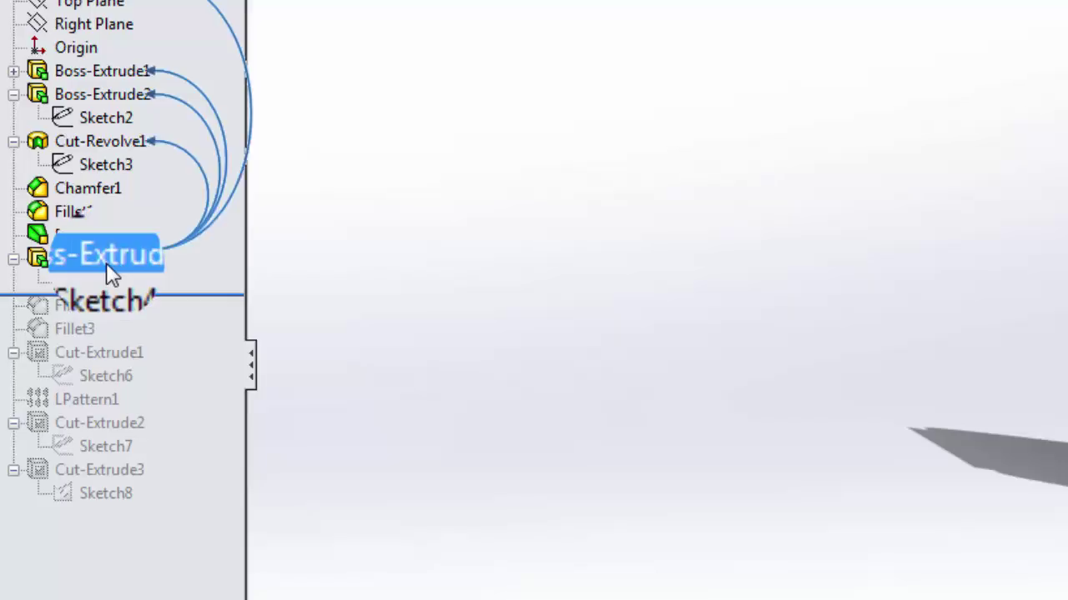
{"action": "left_click", "coordinate": [102, 279]}
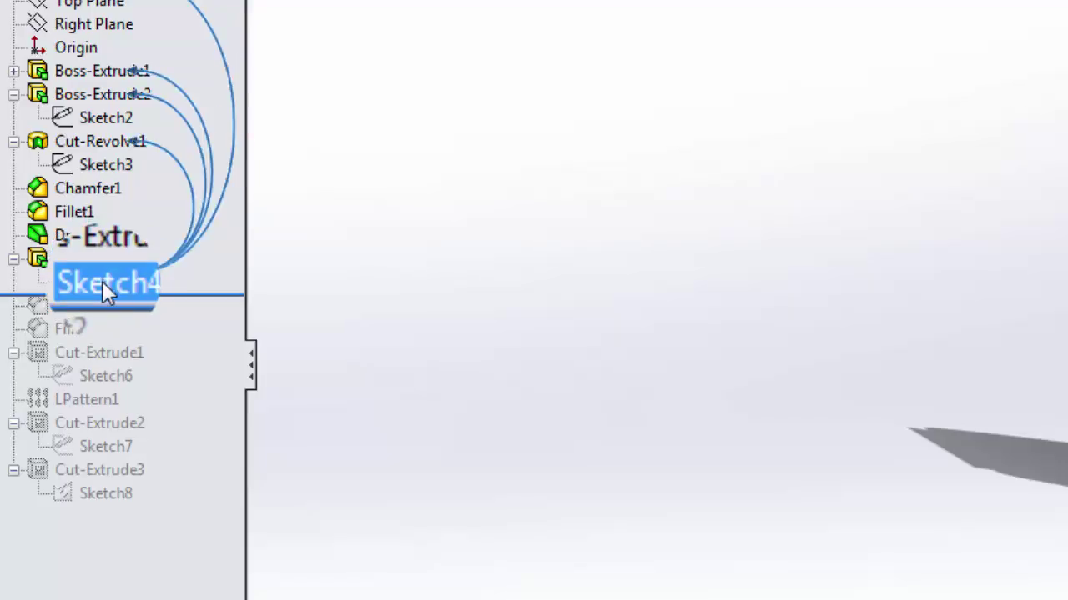
{"action": "left_click", "coordinate": [344, 290]}
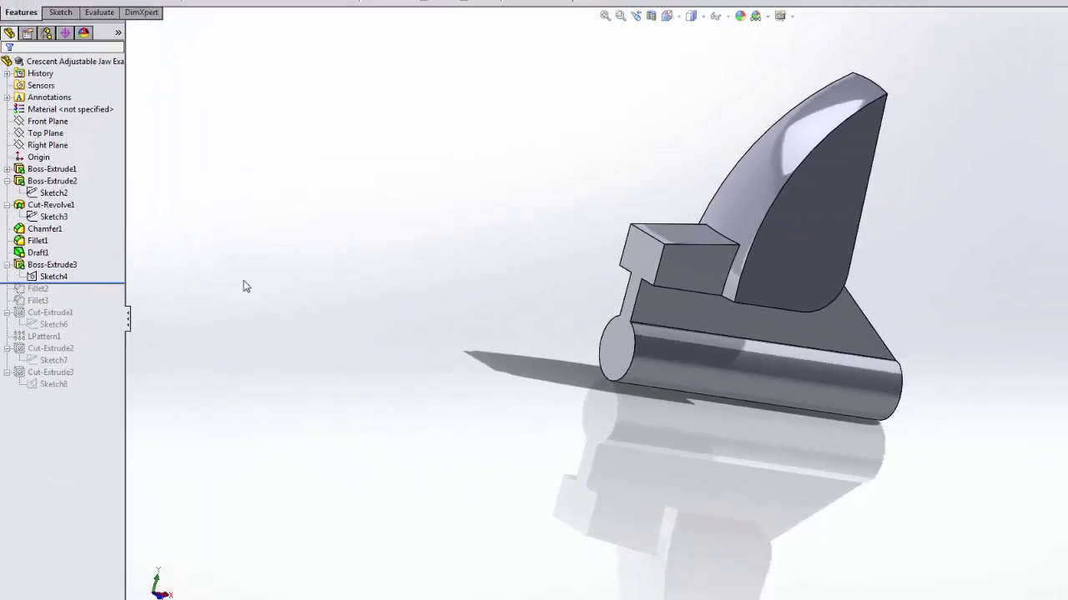
Examine the Boss-Extrude3 block from the side, where it meets the curved back of the jaw.
{"action": "scroll", "coordinate": [384, 307], "scroll_direction": "down", "scroll_amount": 3}
{"action": "scroll", "coordinate": [384, 306], "scroll_direction": "up", "scroll_amount": 8}
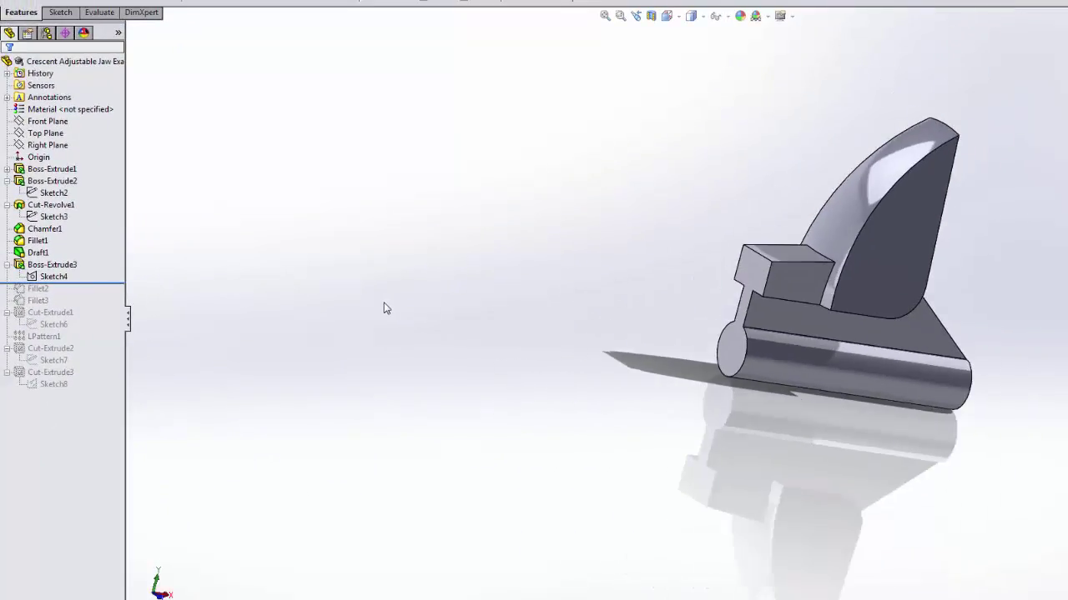
{"action": "scroll", "coordinate": [801, 342], "scroll_direction": "down", "scroll_amount": 6}
{"action": "scroll", "coordinate": [801, 342], "scroll_direction": "up", "scroll_amount": 3}
{"action": "middle_click_drag", "start_coordinate": [787, 328], "coordinate": [601, 215]}
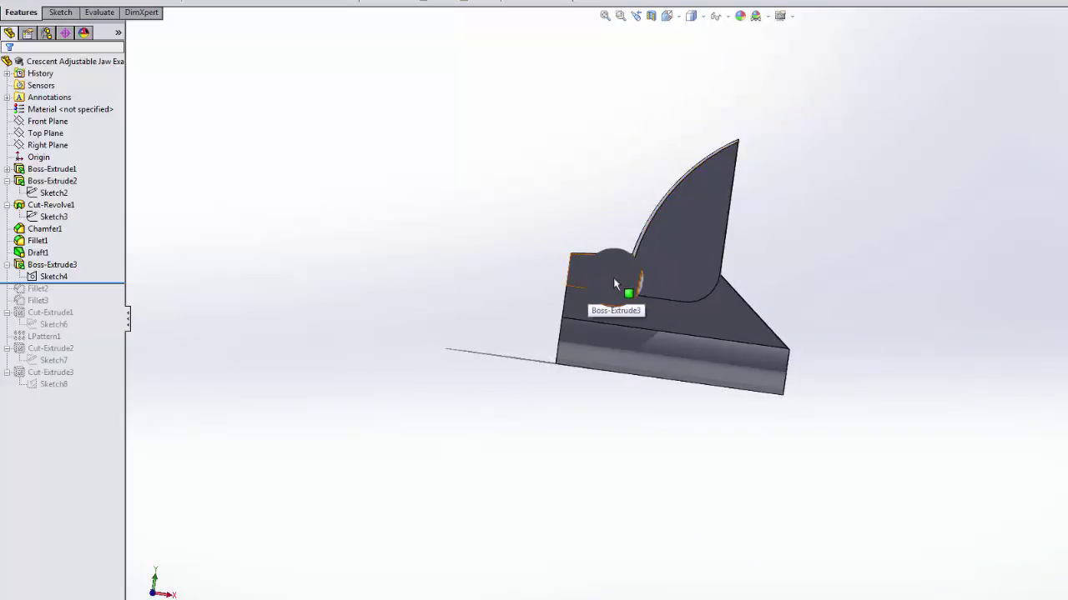
{"action": "scroll", "coordinate": [617, 275], "scroll_direction": "down", "scroll_amount": 3}
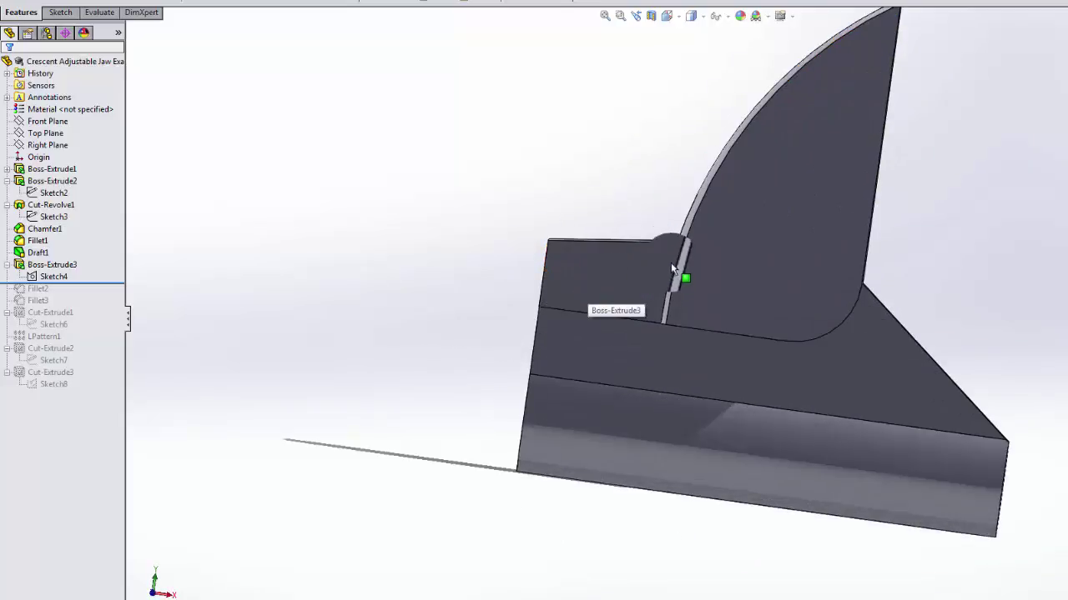
{"action": "left_click_drag", "start_coordinate": [672, 268], "coordinate": [838, 55]}
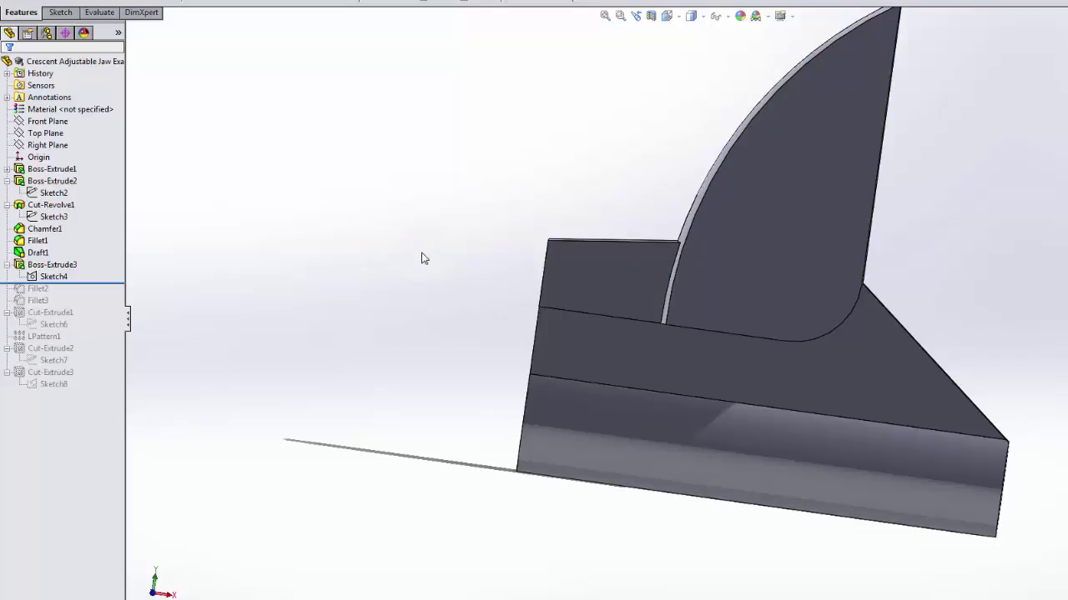
{"action": "scroll", "coordinate": [397, 266], "scroll_direction": "up", "scroll_amount": 2}
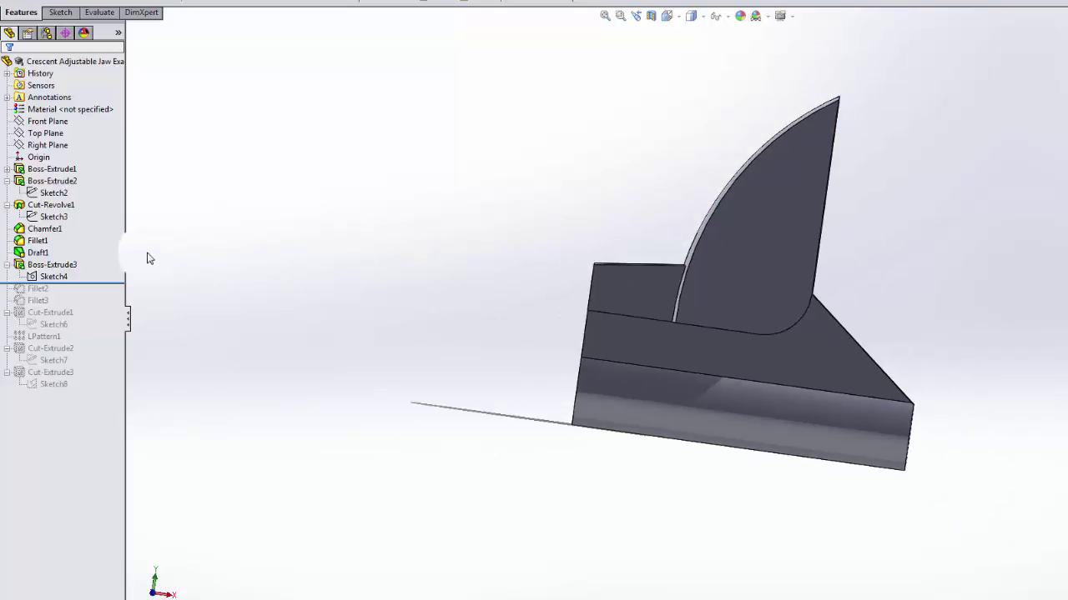
Edit Boss-Extrude3 and clear its selected contour so the extrusion uses the whole Sketch4 profile.
{"action": "right_click", "coordinate": [46, 263]}
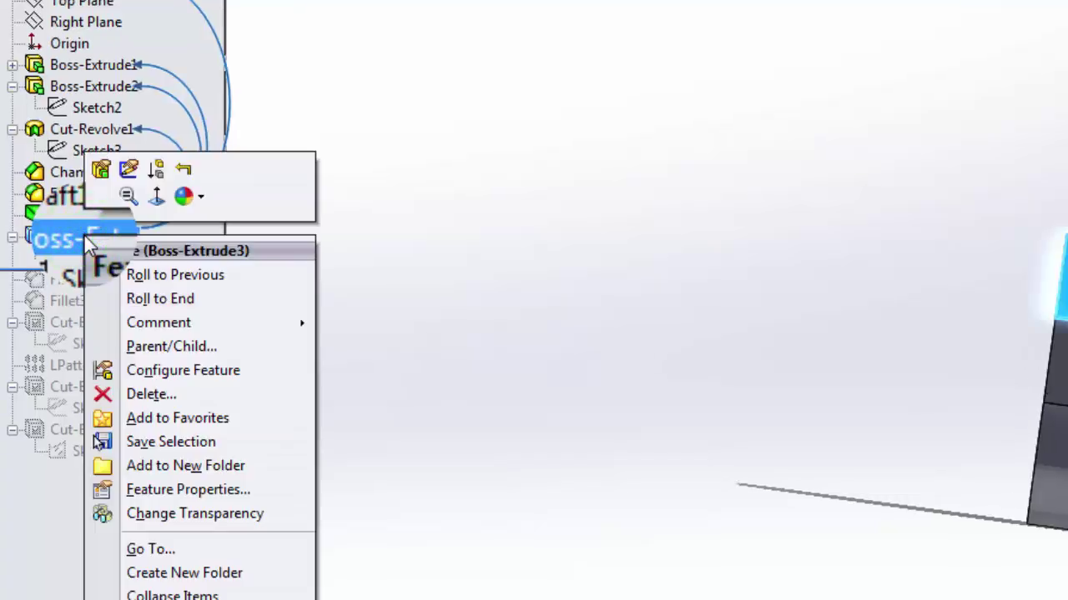
{"action": "left_click", "coordinate": [107, 174]}
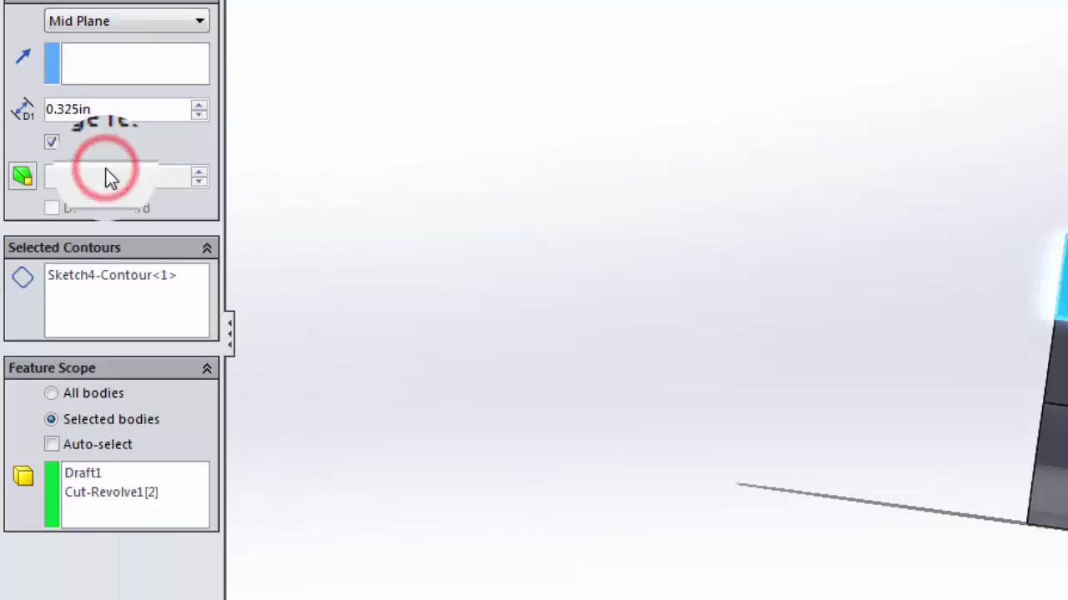
{"action": "right_click", "coordinate": [100, 295]}
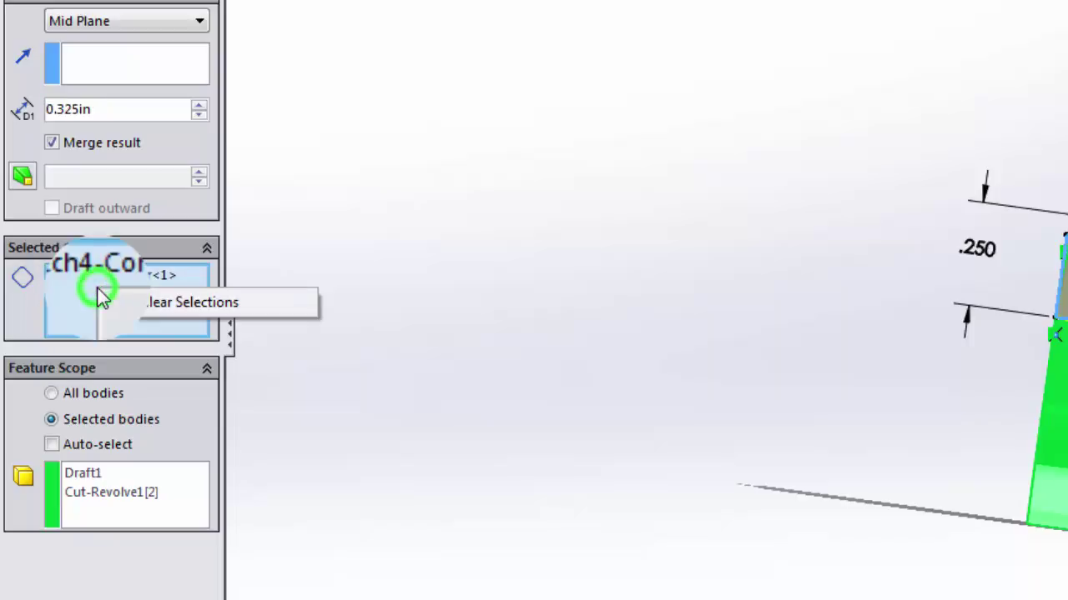
{"action": "left_click", "coordinate": [157, 302]}
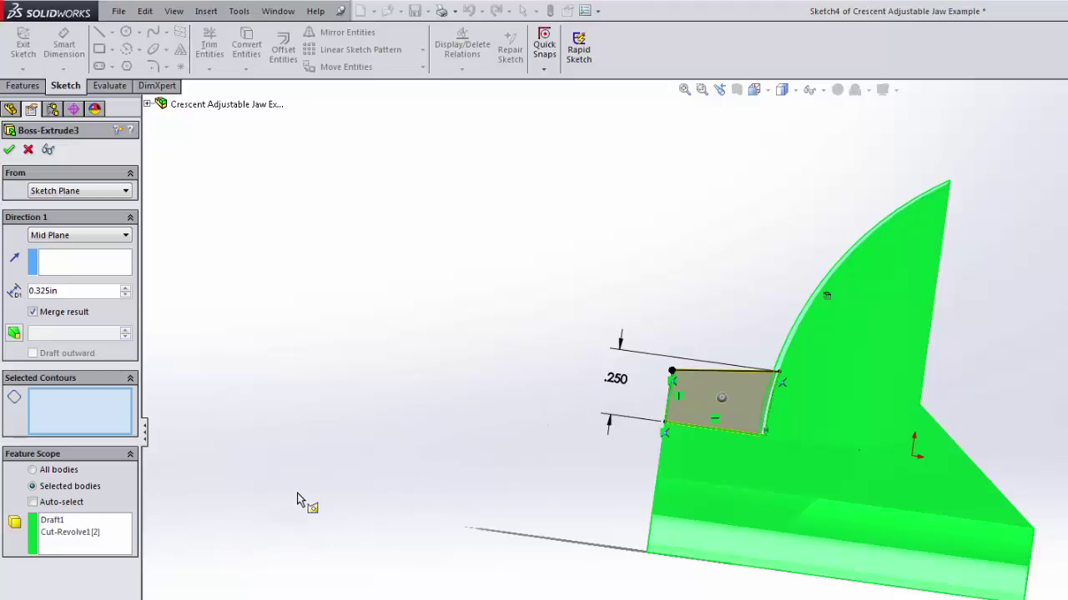
{"action": "left_click", "coordinate": [10, 151]}
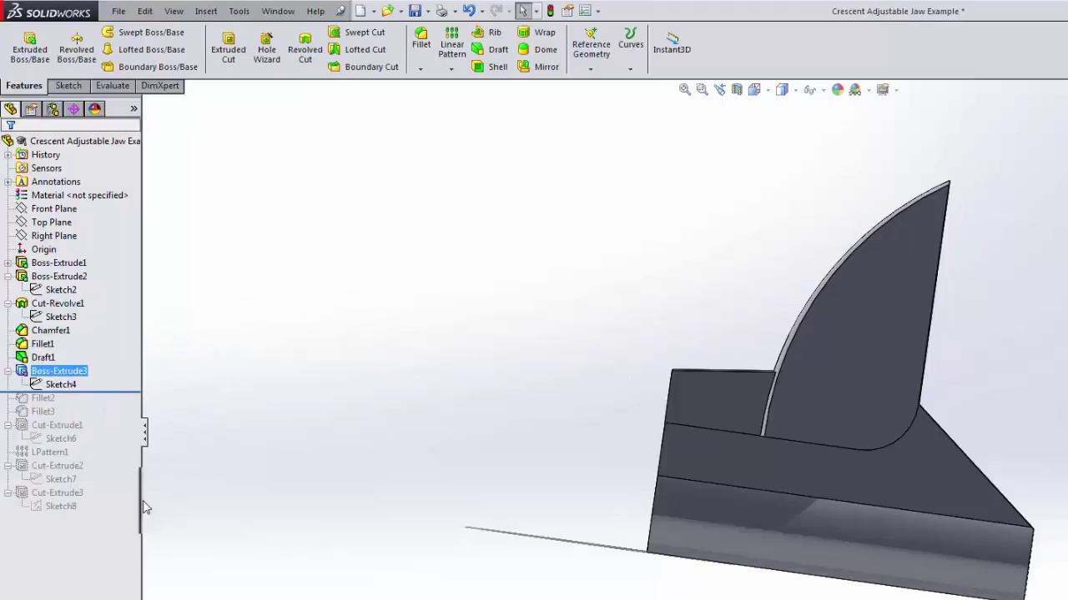
{"action": "mouse_move", "coordinate": [62, 507]}
{"action": "left_mouse_down"}
{"action": "mouse_move", "coordinate": [37, 508]}
{"action": "mouse_move", "coordinate": [99, 505]}
{"action": "left_mouse_up"}
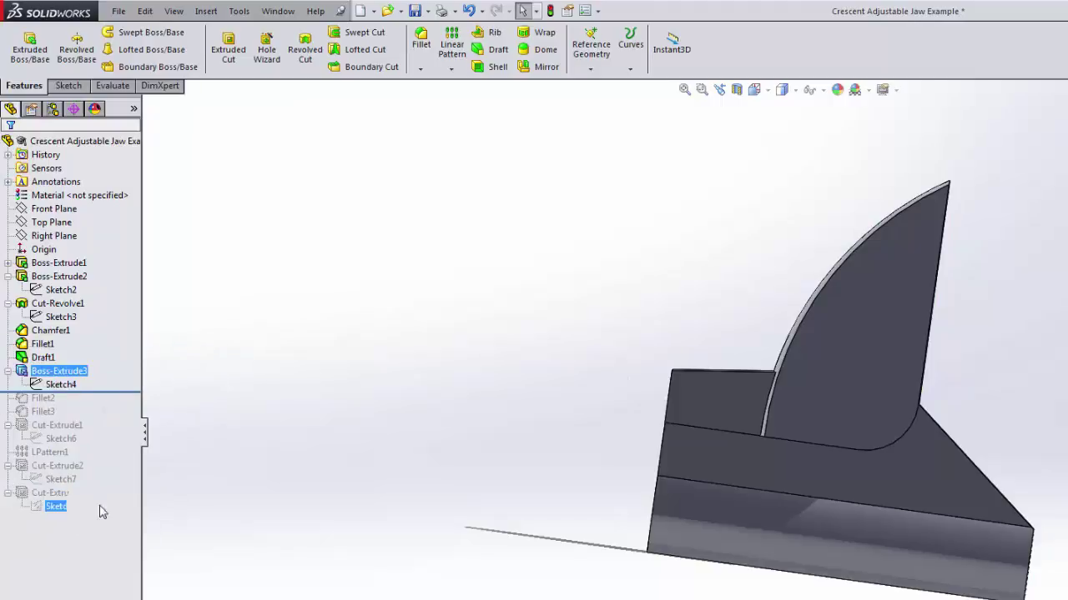
{"action": "left_click", "coordinate": [240, 400]}
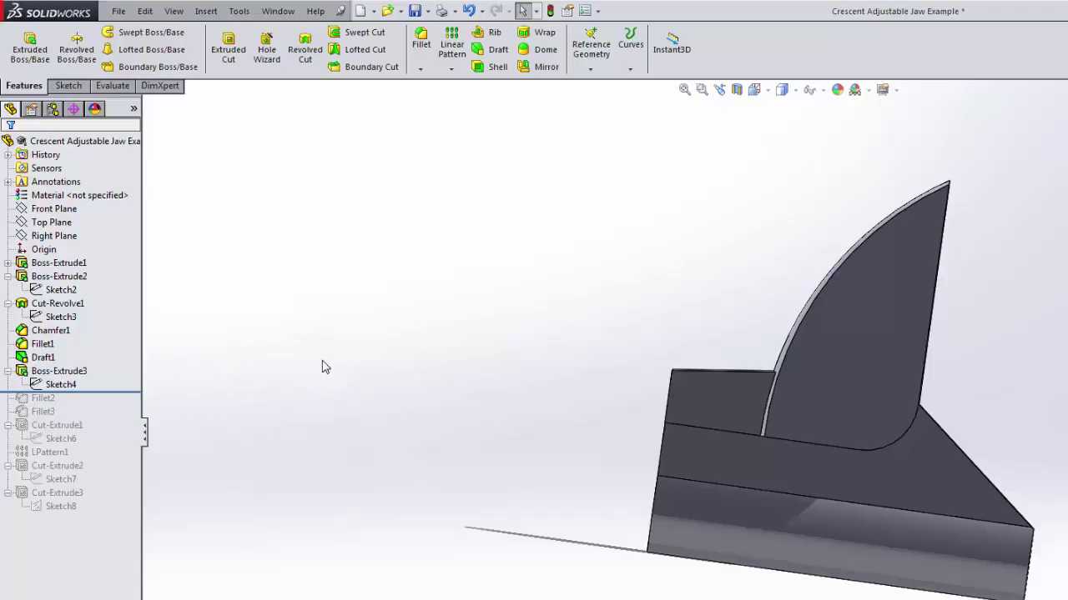
Roll forward through Fillet2, Fillet3 and Cut-Extrude1, and examine the Sketch6 tooth-notch profile and its dimensions up close.
{"action": "middle_click_drag", "start_coordinate": [325, 367], "coordinate": [370, 405]}
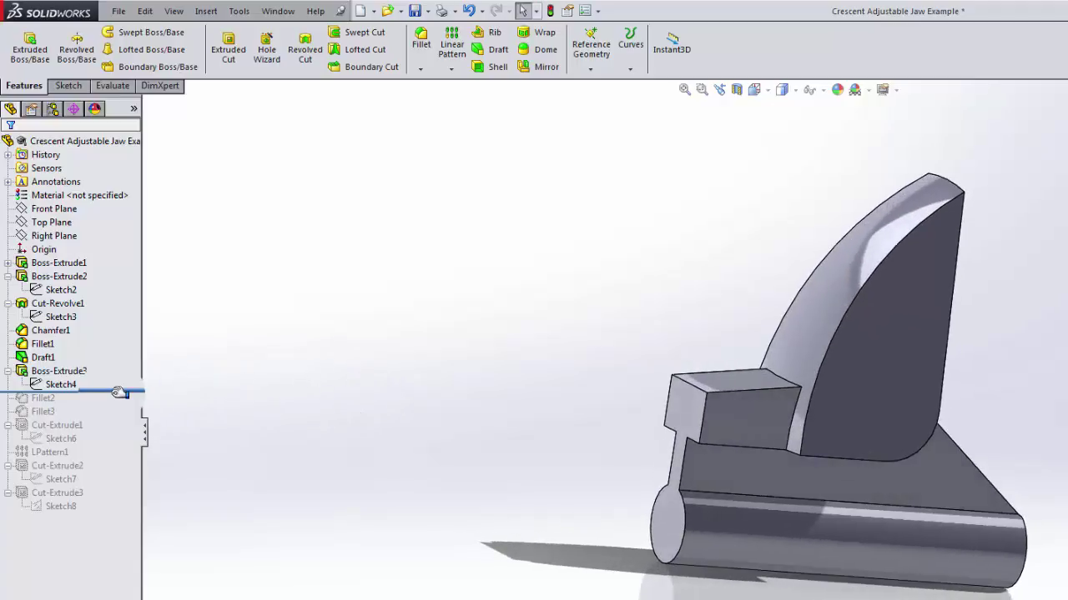
{"action": "left_click_drag", "start_coordinate": [120, 393], "coordinate": [116, 446]}
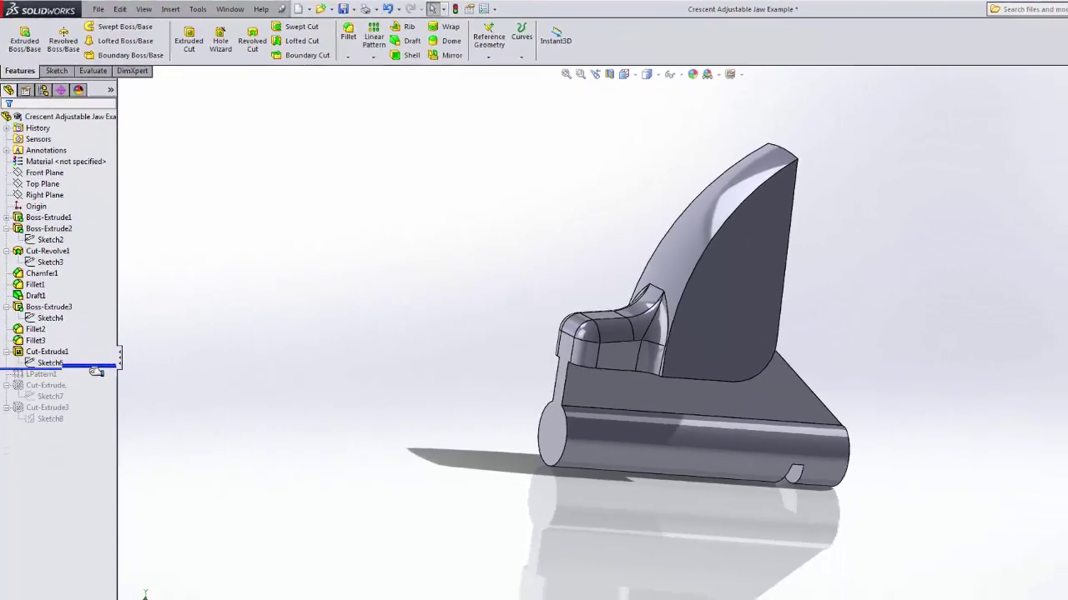
{"action": "middle_click_drag", "start_coordinate": [338, 341], "coordinate": [295, 291]}
{"action": "left_click", "coordinate": [49, 363]}
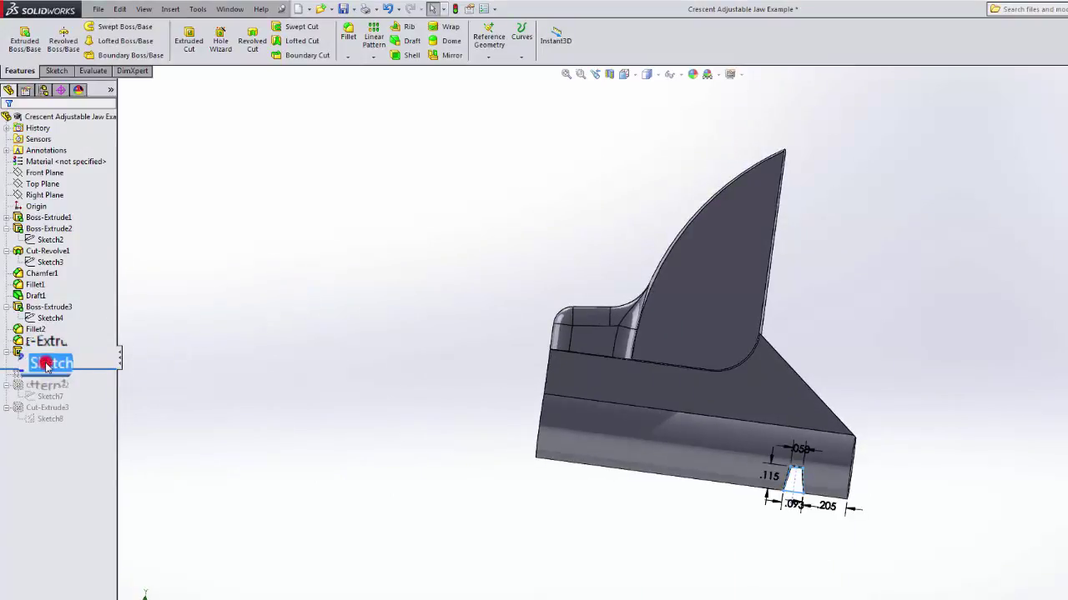
{"action": "scroll", "coordinate": [759, 492], "scroll_direction": "down", "scroll_amount": 5}
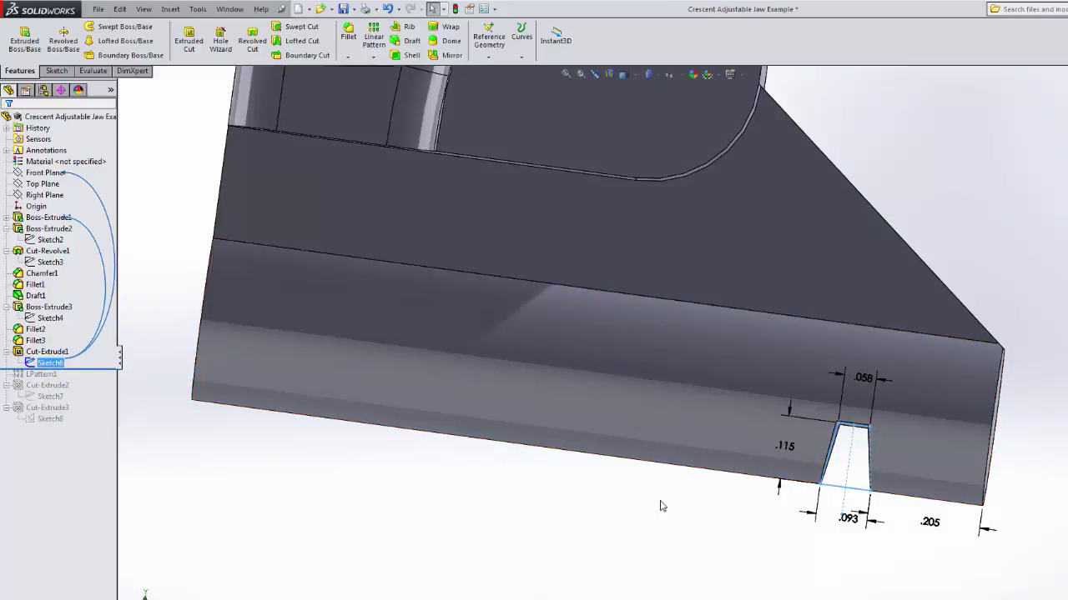
{"action": "left_click", "coordinate": [159, 274]}
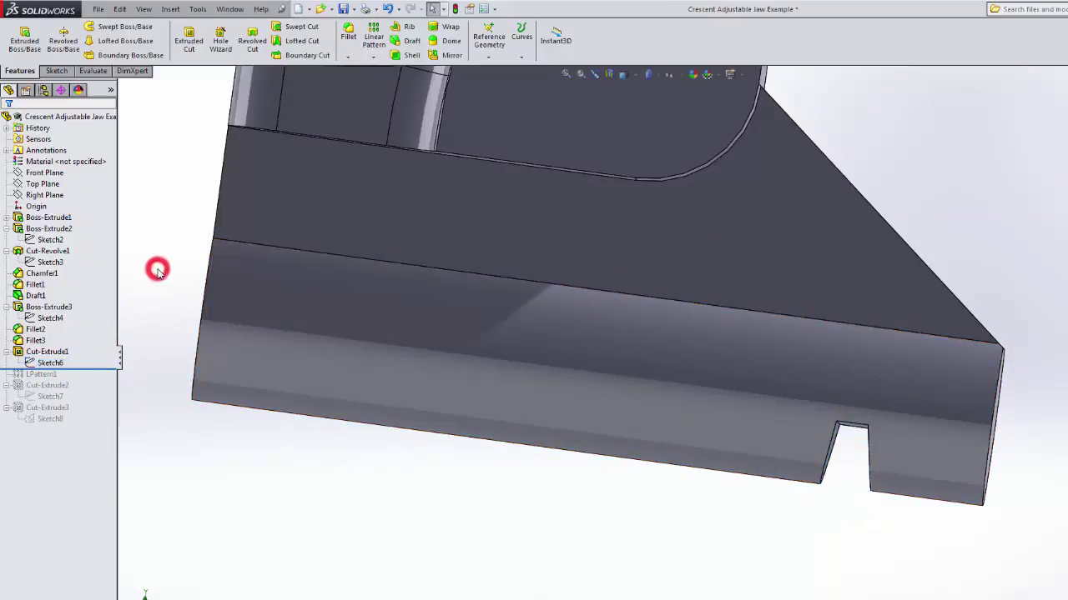
Roll forward through LPattern1 and Cut-Extrude2, and examine the patterned teeth and the Sketch7 arc that trims the jaw's end.
{"action": "left_click_drag", "start_coordinate": [96, 368], "coordinate": [91, 380]}
{"action": "scroll", "coordinate": [329, 486], "scroll_direction": "up", "scroll_amount": 3}
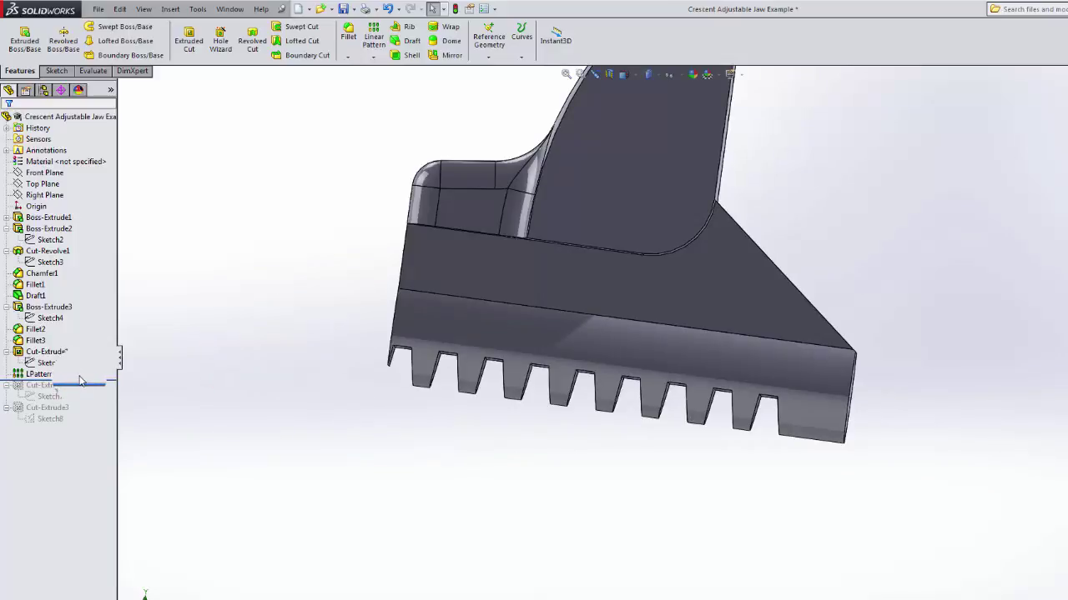
{"action": "left_click_drag", "start_coordinate": [84, 382], "coordinate": [92, 401]}
{"action": "middle_click_drag", "start_coordinate": [276, 361], "coordinate": [367, 334]}
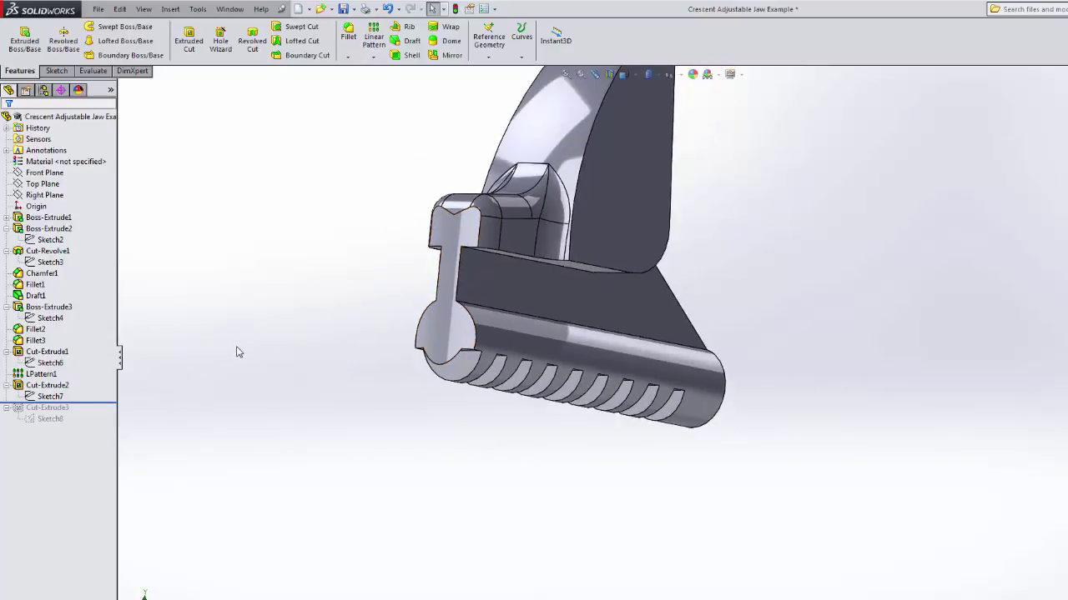
{"action": "left_click", "coordinate": [50, 396]}
{"action": "middle_click_drag", "start_coordinate": [272, 310], "coordinate": [243, 460]}
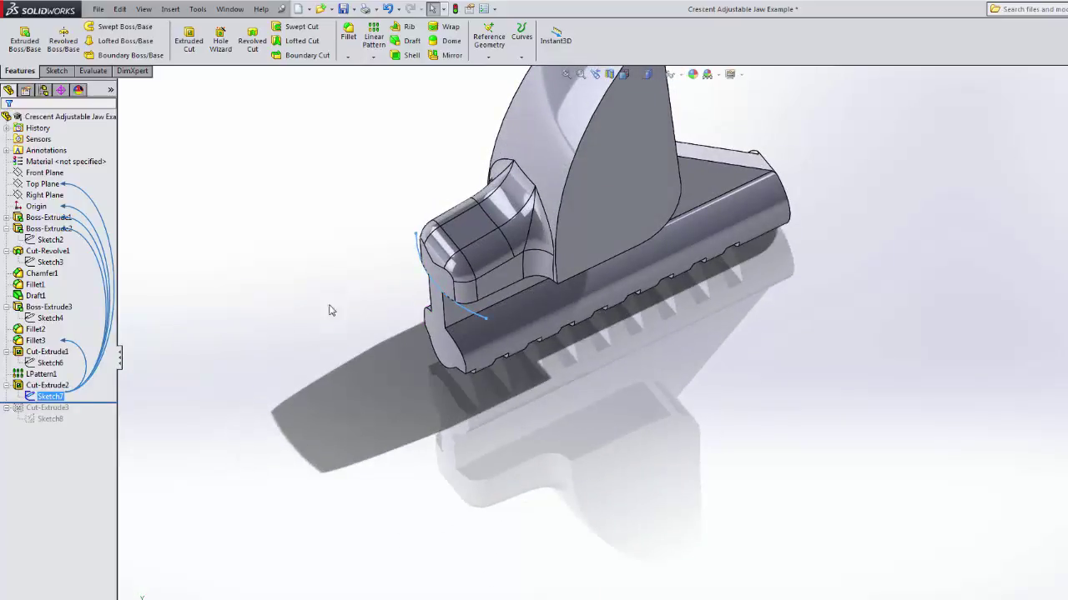
{"action": "left_click", "coordinate": [239, 326]}
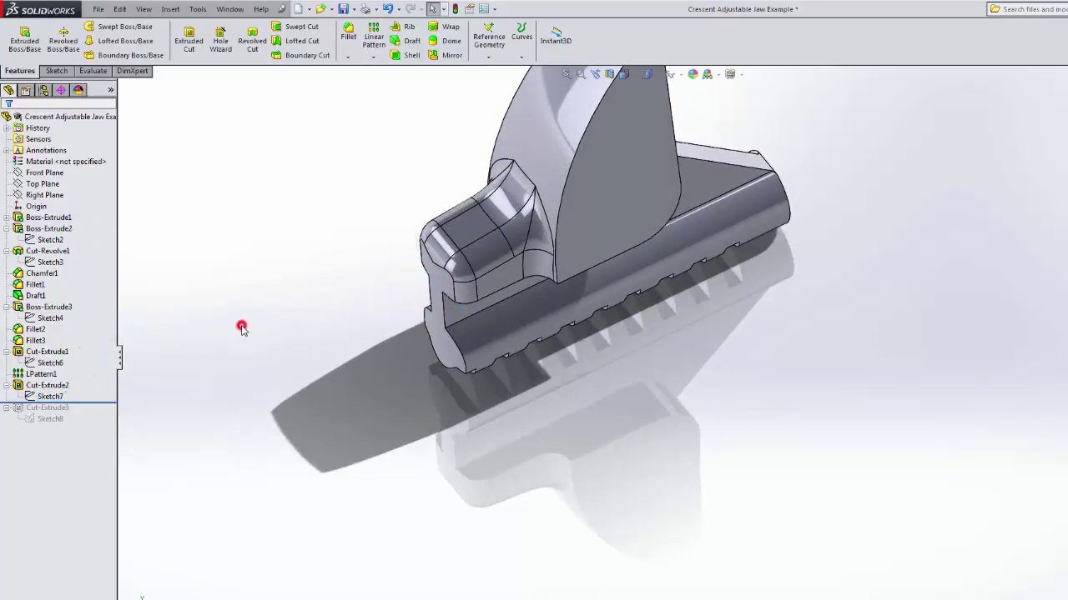
{"action": "left_click", "coordinate": [200, 370]}
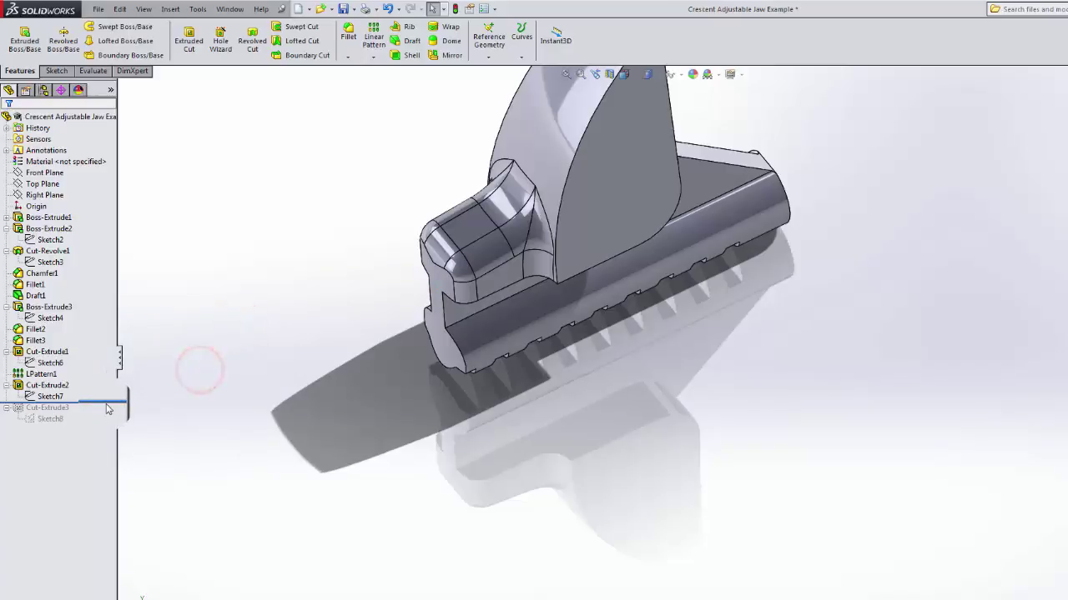
Roll forward through Cut-Extrude3 to the end of the history and examine the end tooth up close.
{"action": "left_click_drag", "start_coordinate": [115, 404], "coordinate": [114, 424]}
{"action": "middle_click_drag", "start_coordinate": [360, 381], "coordinate": [353, 272]}
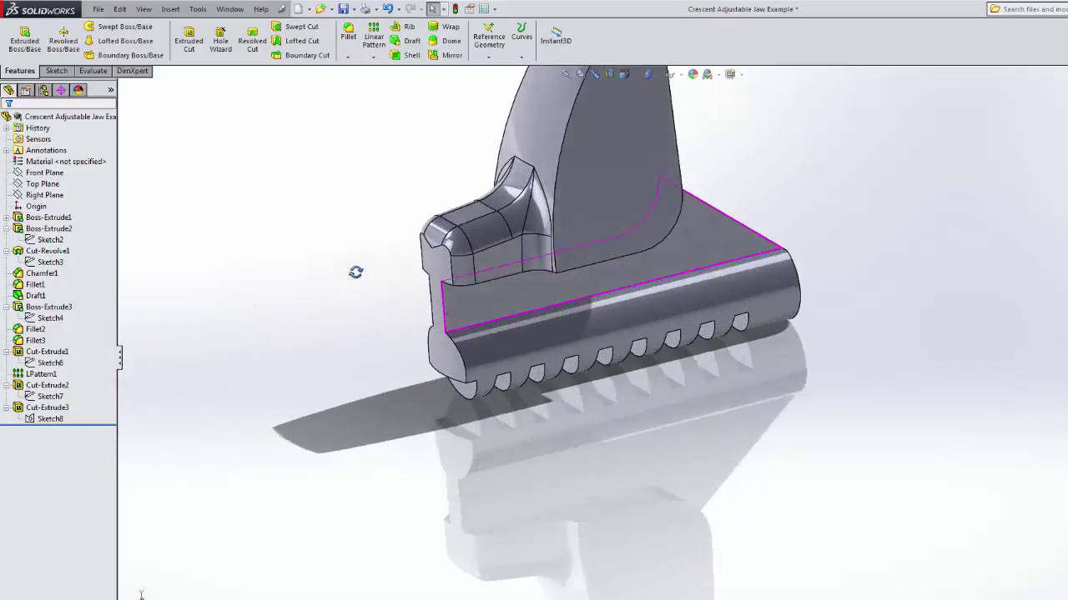
{"action": "scroll", "coordinate": [467, 467], "scroll_direction": "down", "scroll_amount": 5}
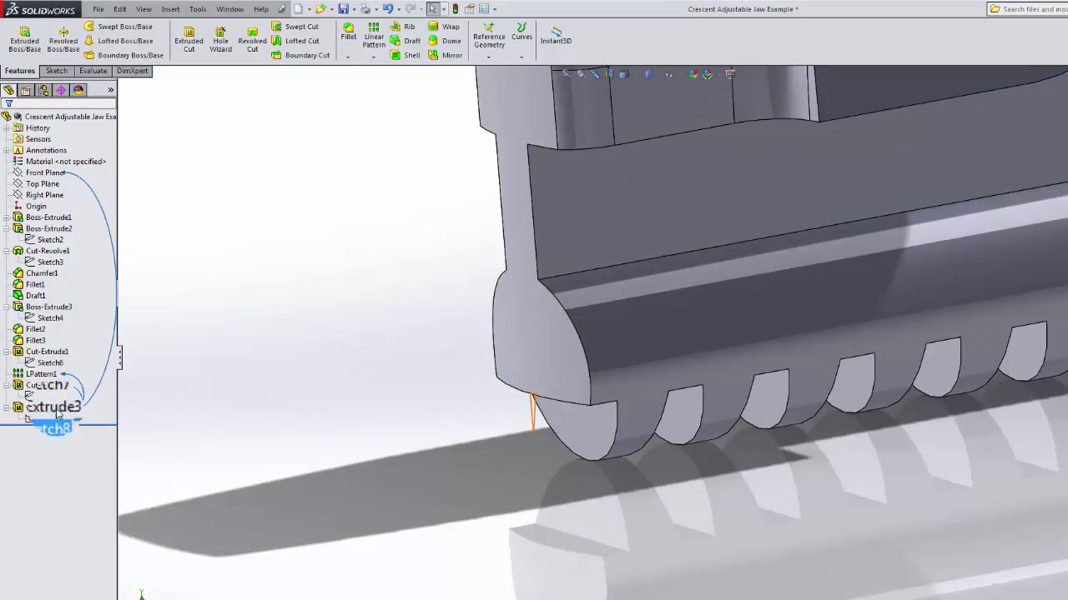
Edit Cut-Extrude3 and clear its selected contour so the cut uses the whole Sketch8 profile.
{"action": "right_click", "coordinate": [56, 408]}
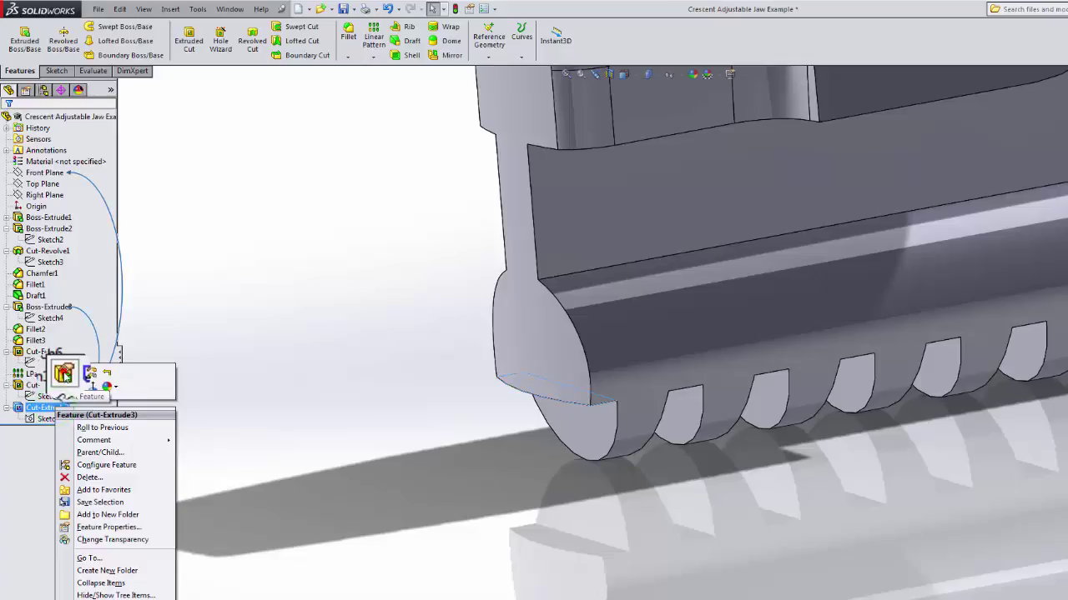
{"action": "left_click", "coordinate": [63, 373]}
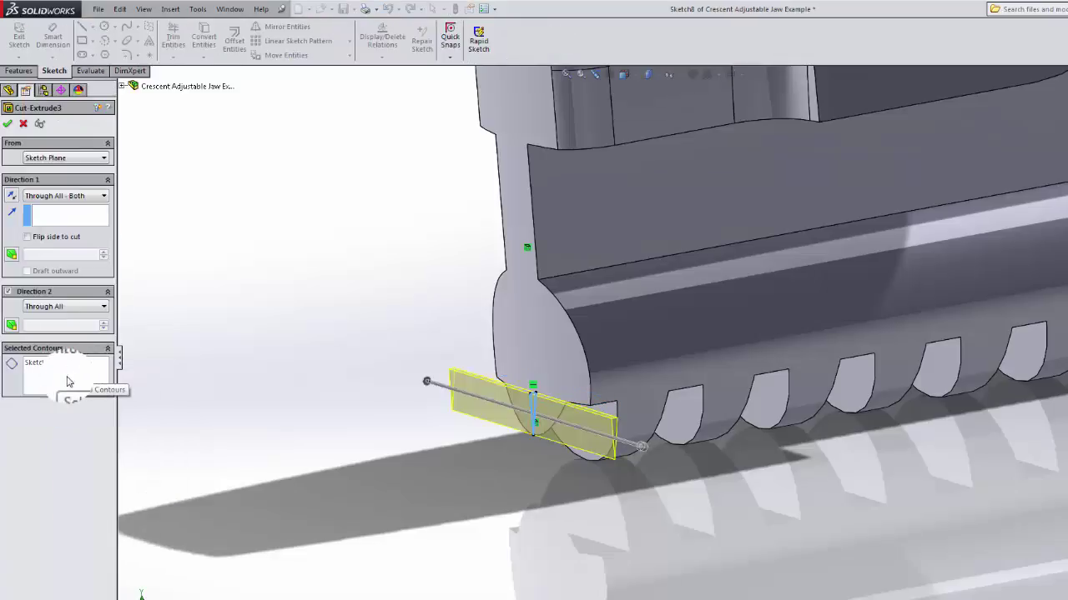
{"action": "right_click", "coordinate": [40, 380]}
{"action": "left_click", "coordinate": [87, 384]}
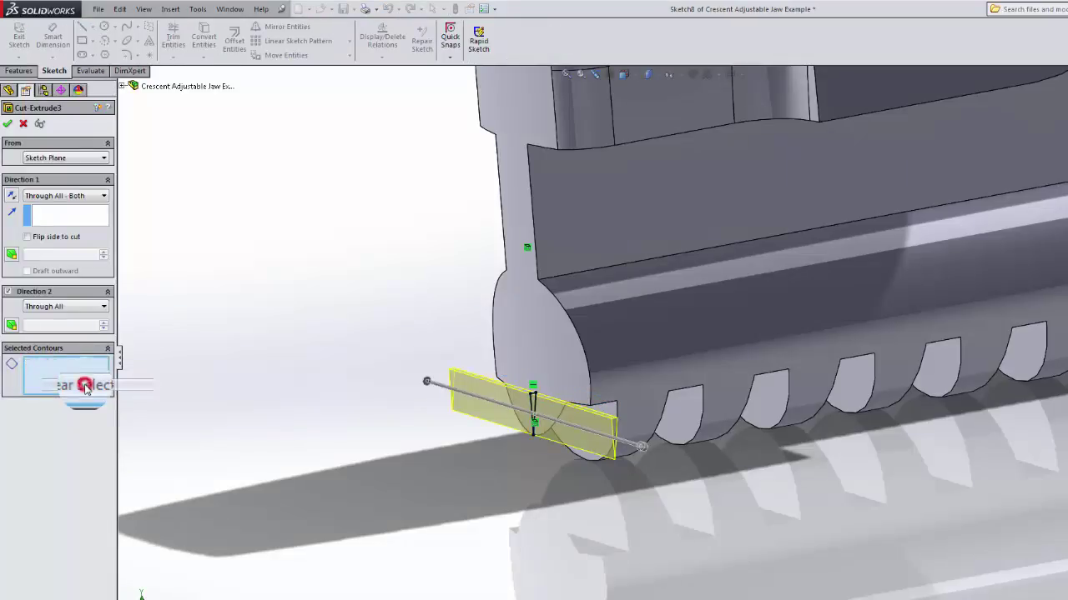
{"action": "left_click", "coordinate": [6, 125]}
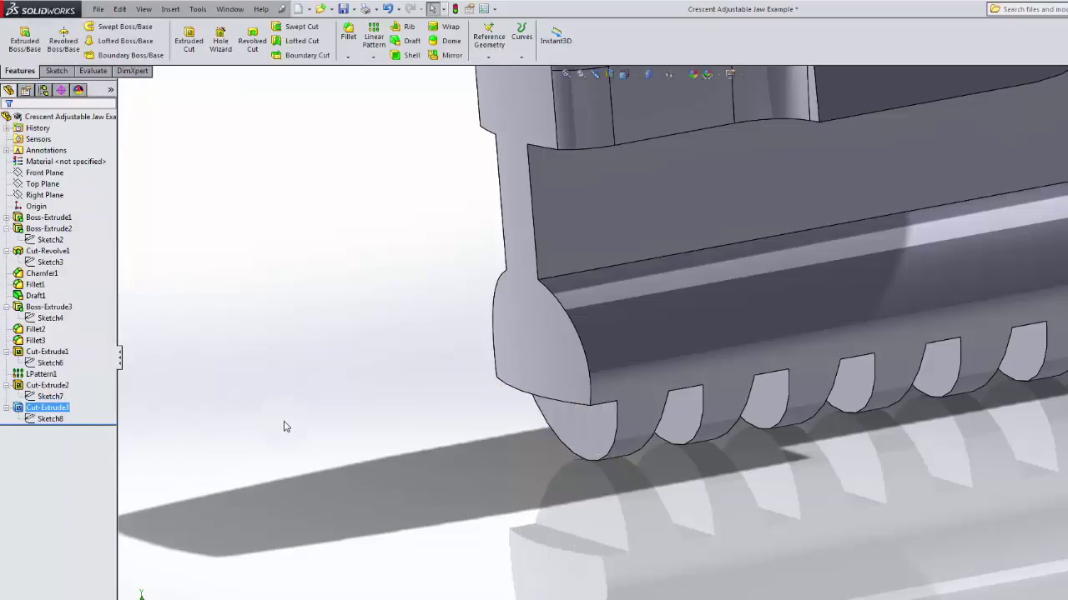
{"action": "left_click", "coordinate": [238, 416]}
Examine the complete adjustable jaw with its full feature history, from the curved jaw tip to the toothed rail.
{"action": "scroll", "coordinate": [240, 415], "scroll_direction": "up", "scroll_amount": 4}
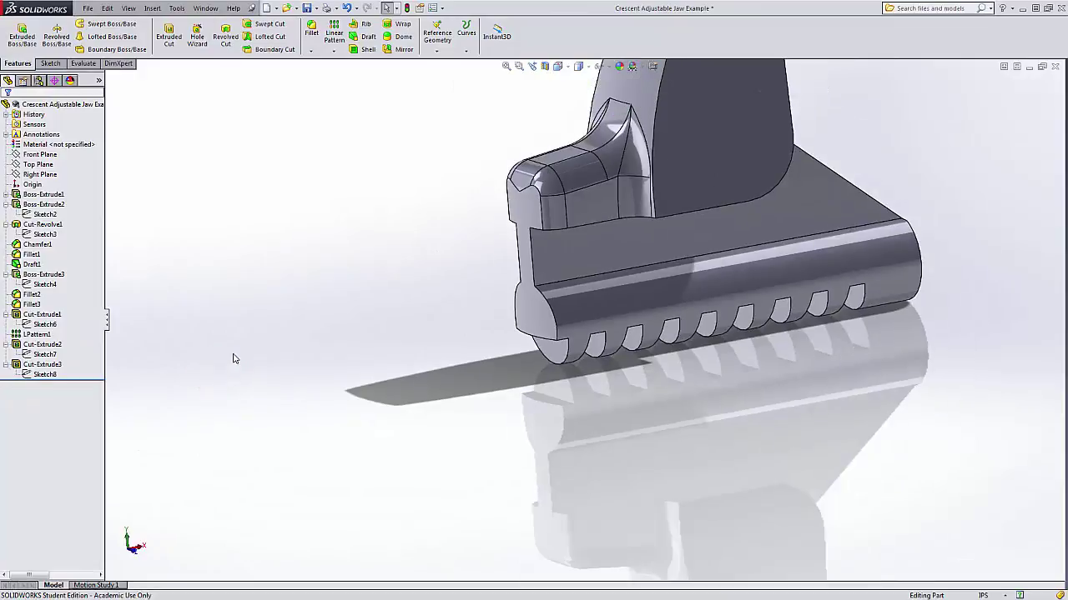
{"action": "scroll", "coordinate": [255, 357], "scroll_direction": "up", "scroll_amount": 2}
{"action": "scroll", "coordinate": [765, 109], "scroll_direction": "down", "scroll_amount": 3}
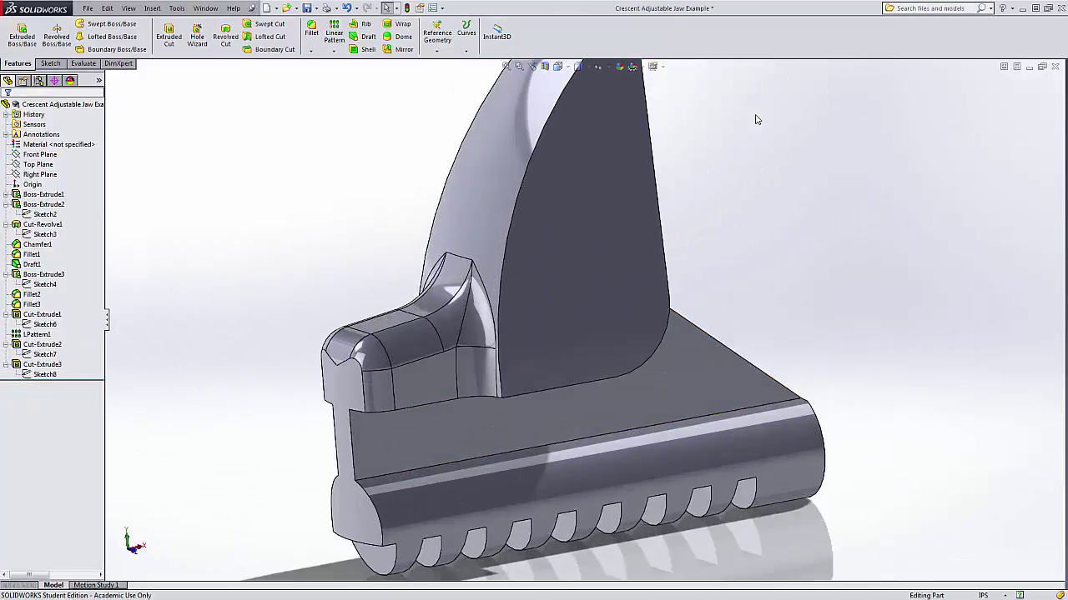
{"action": "scroll", "coordinate": [702, 155], "scroll_direction": "up", "scroll_amount": 3}
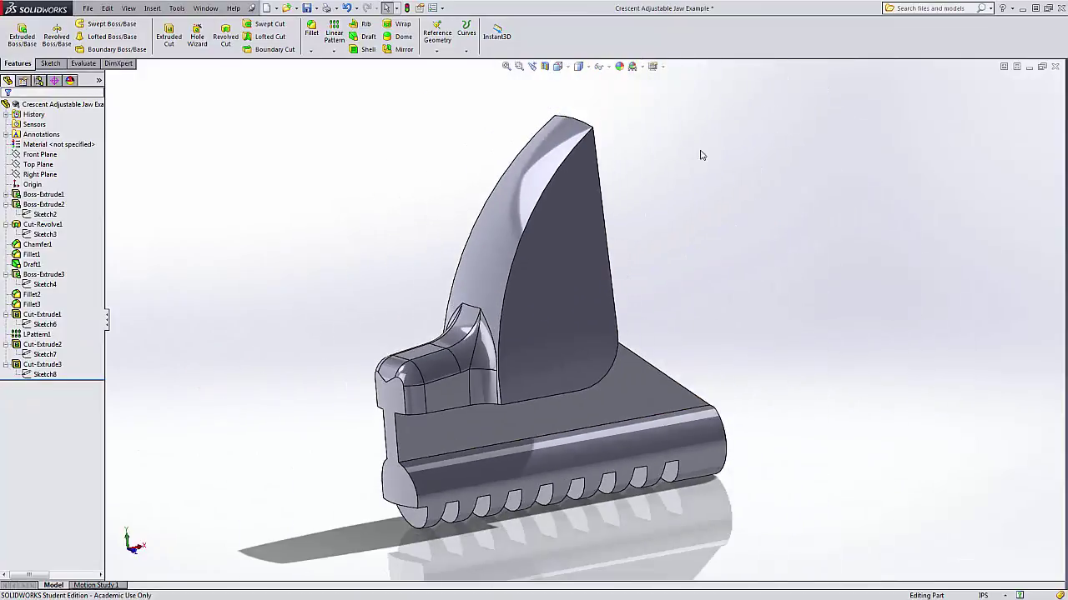
{"action": "right_click", "coordinate": [40, 364]}
{"action": "left_click", "coordinate": [244, 298]}
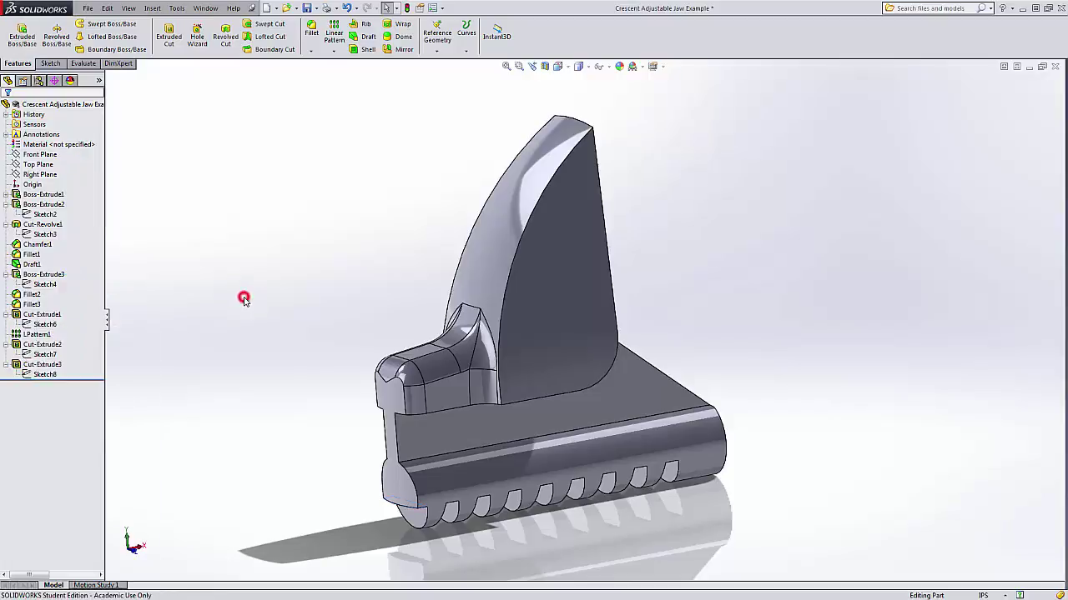